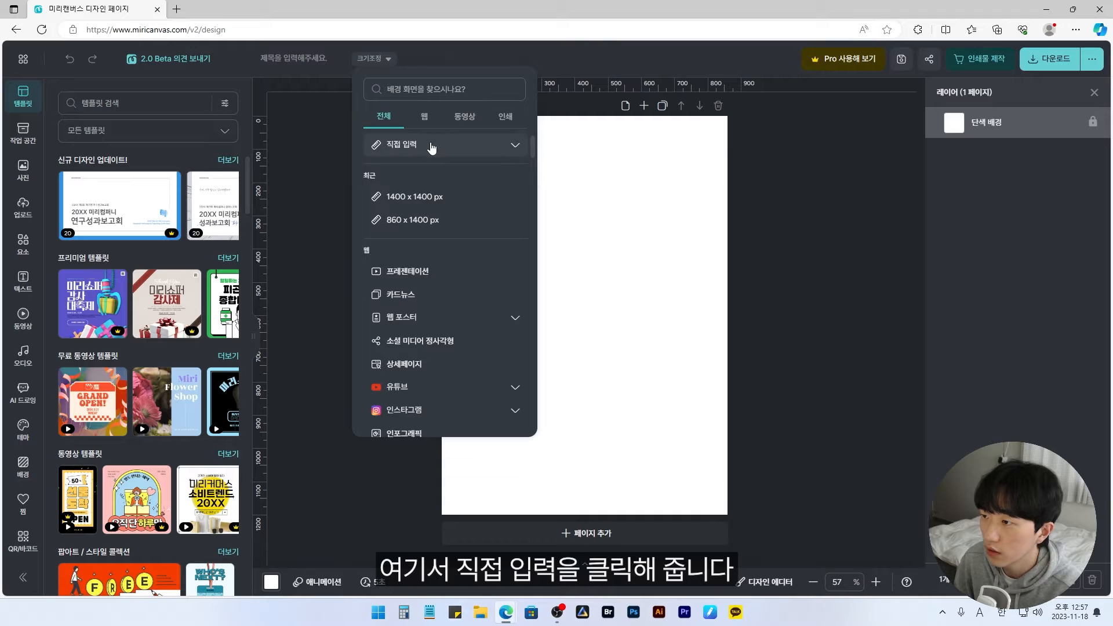
# Resize the design canvas to a custom size of 1080 × 1080 px
pyautogui.click(432, 150)
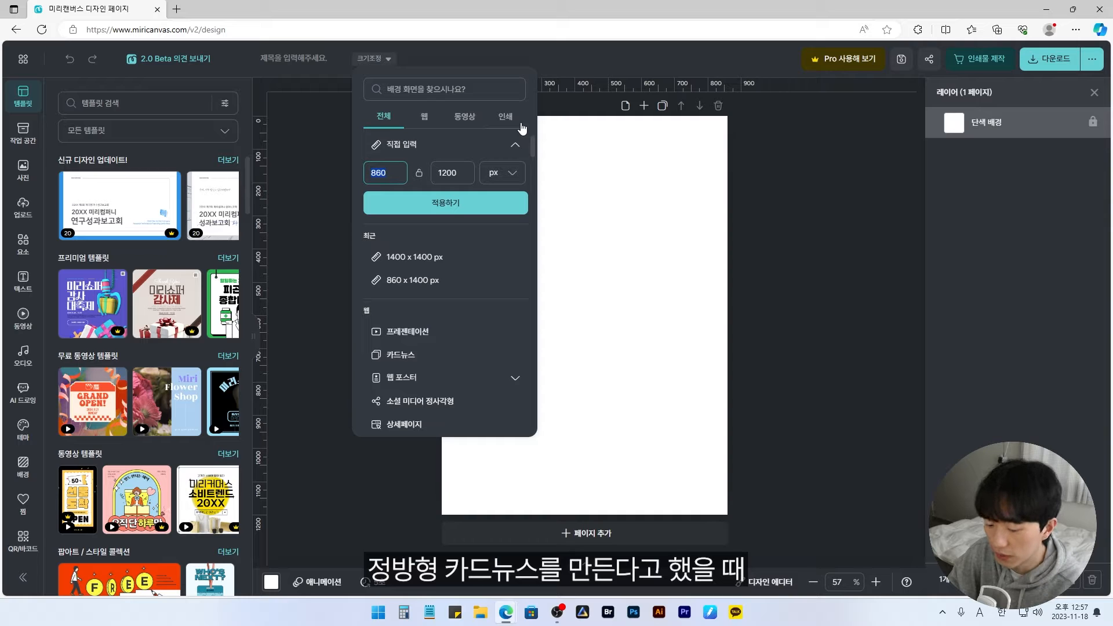
pyautogui.write('1080')
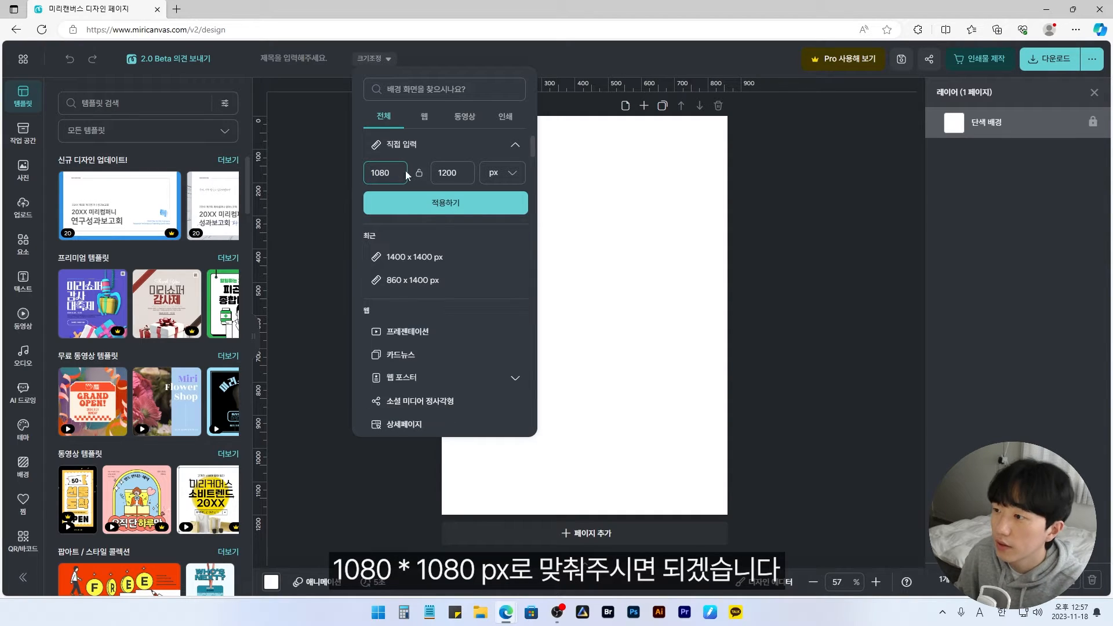
pyautogui.press('Tab')
pyautogui.write('108')
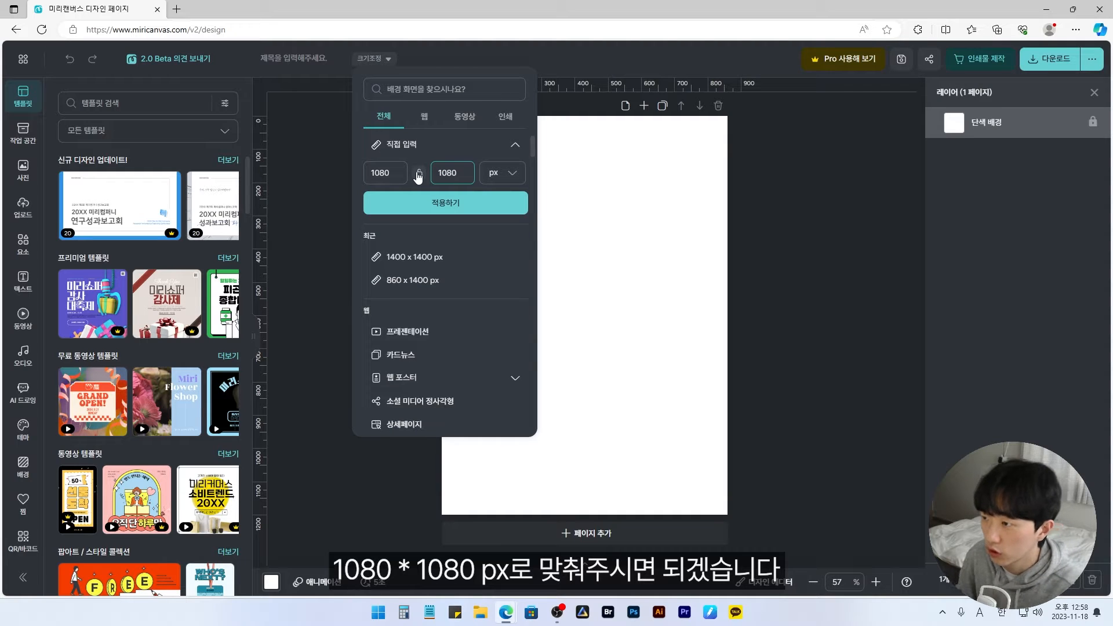
pyautogui.click(470, 204)
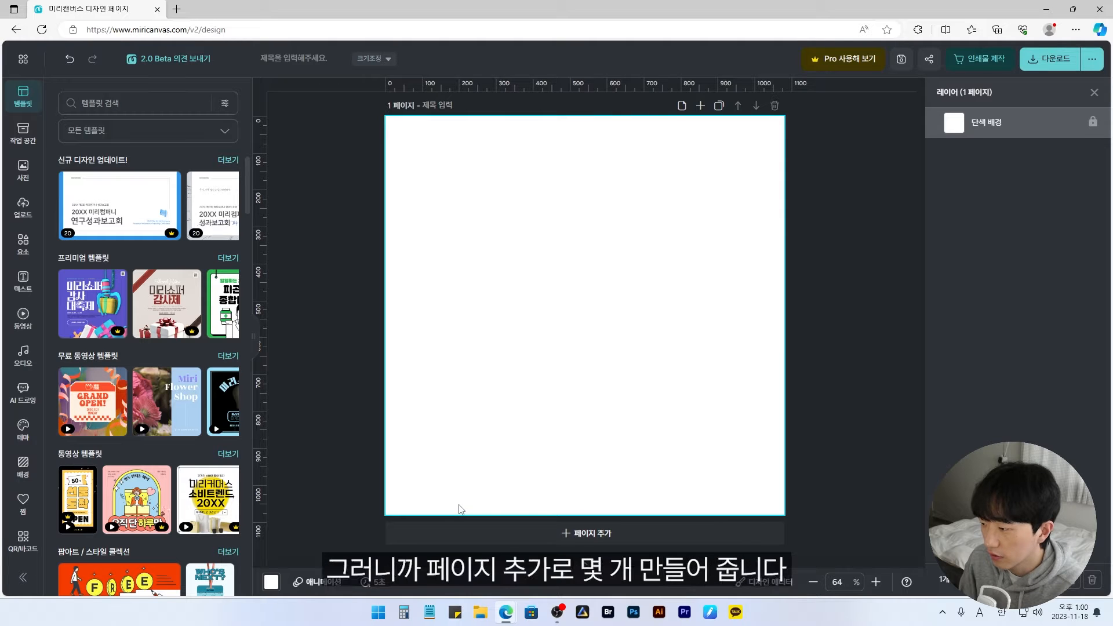
# Add several blank pages after the first page for the remaining cards
pyautogui.click(568, 533)
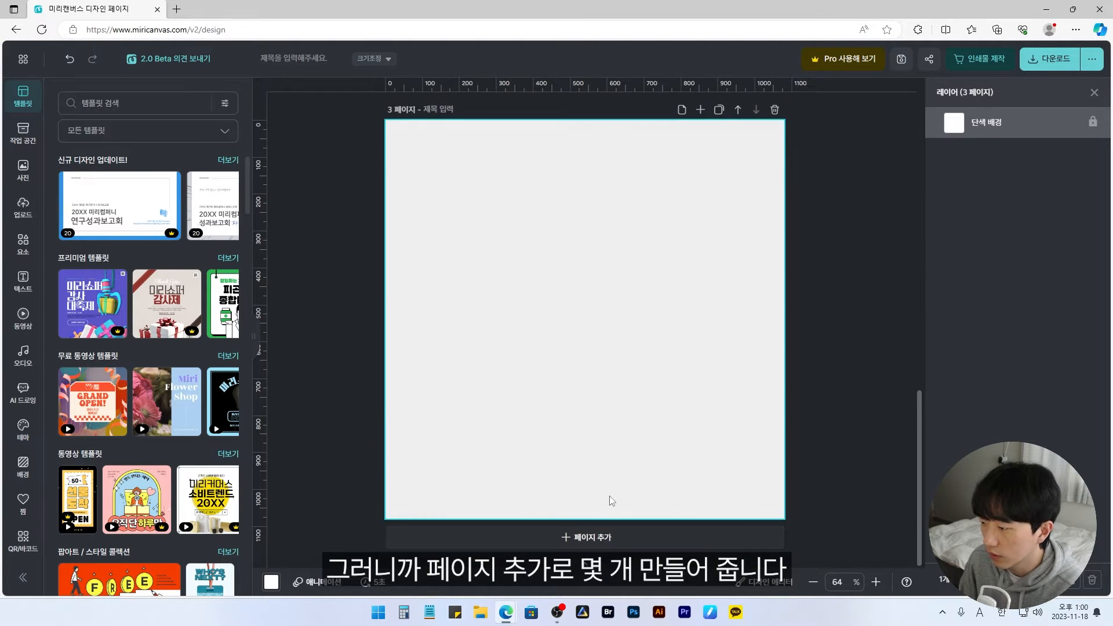
pyautogui.scroll(5, 604, 498)
pyautogui.scroll(-5, 604, 529)
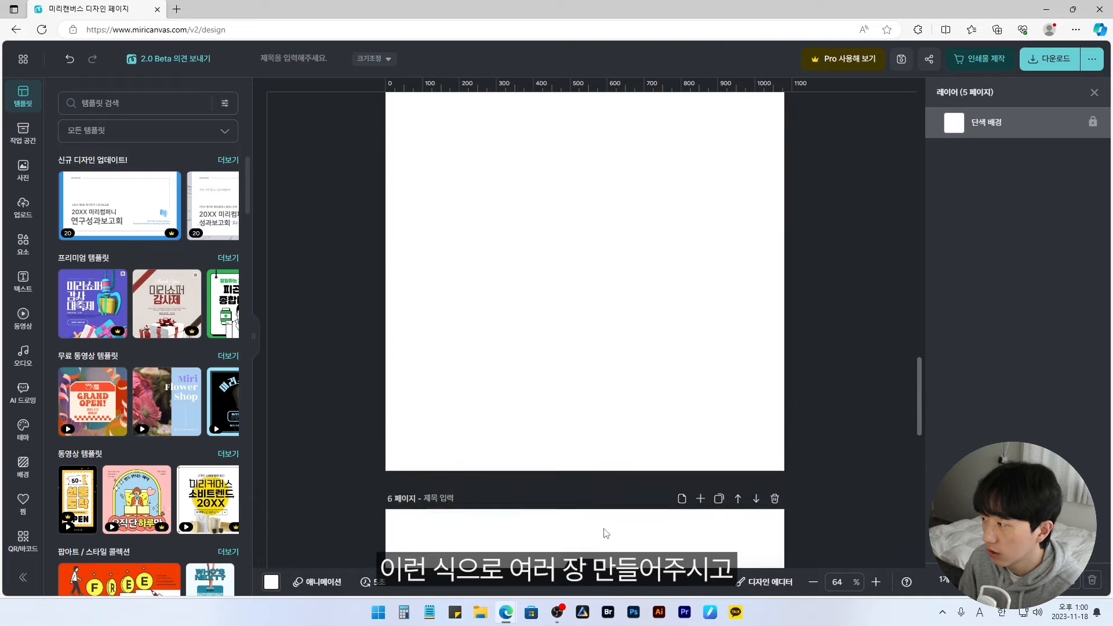
pyautogui.scroll(5, 608, 437)
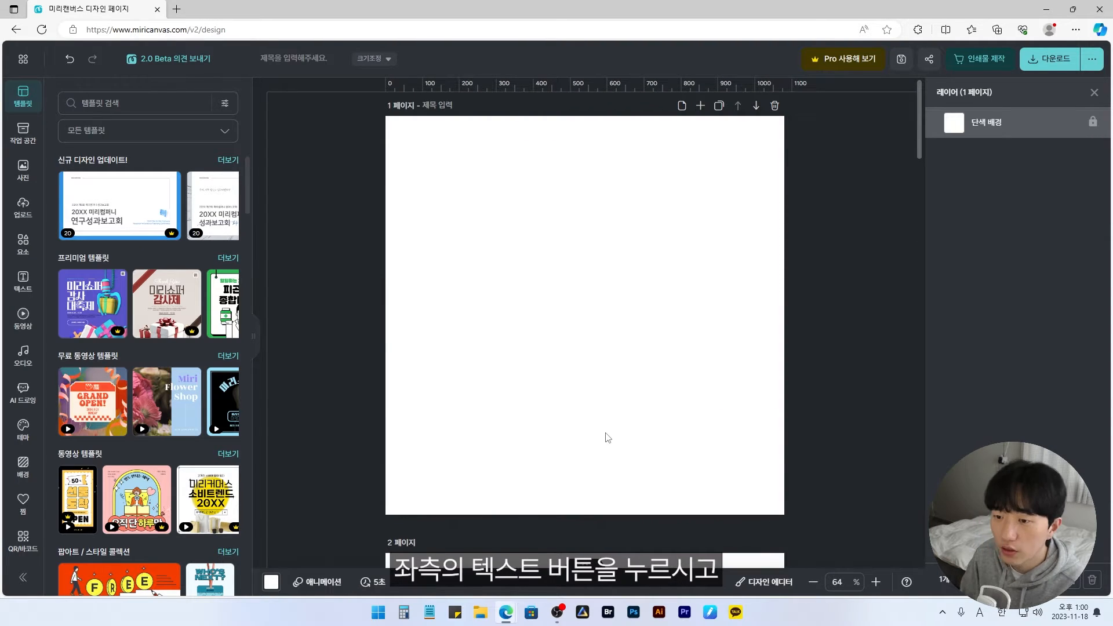
# Add a subtitle-style text box to page 1 and replace its text with "유튜브로 돈 버는 법 3" on two lines
pyautogui.click(26, 284)
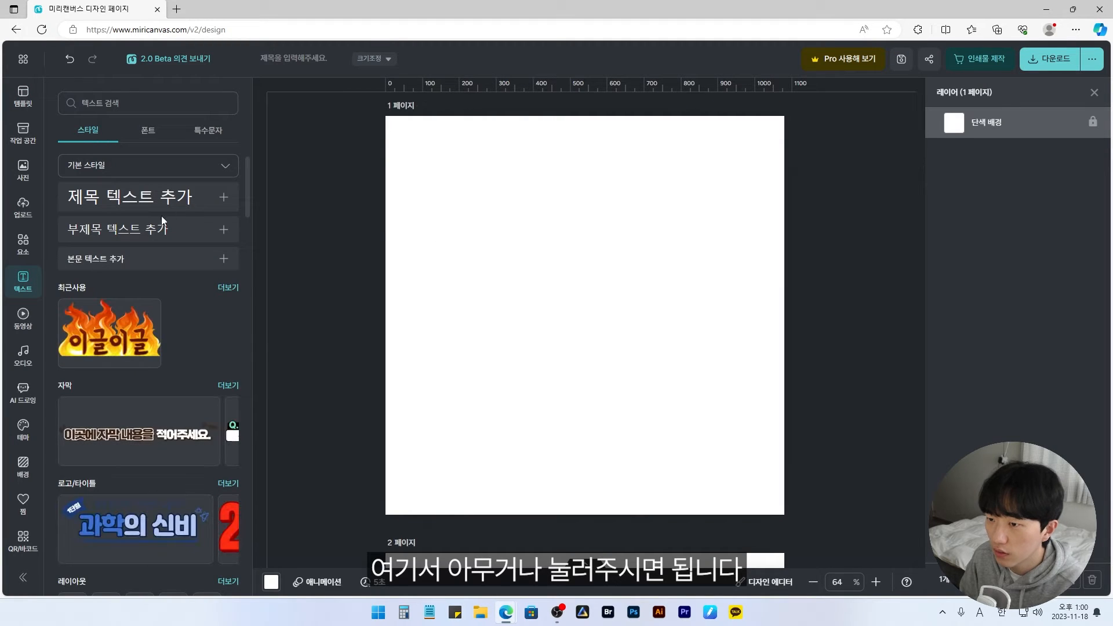
pyautogui.click(152, 234)
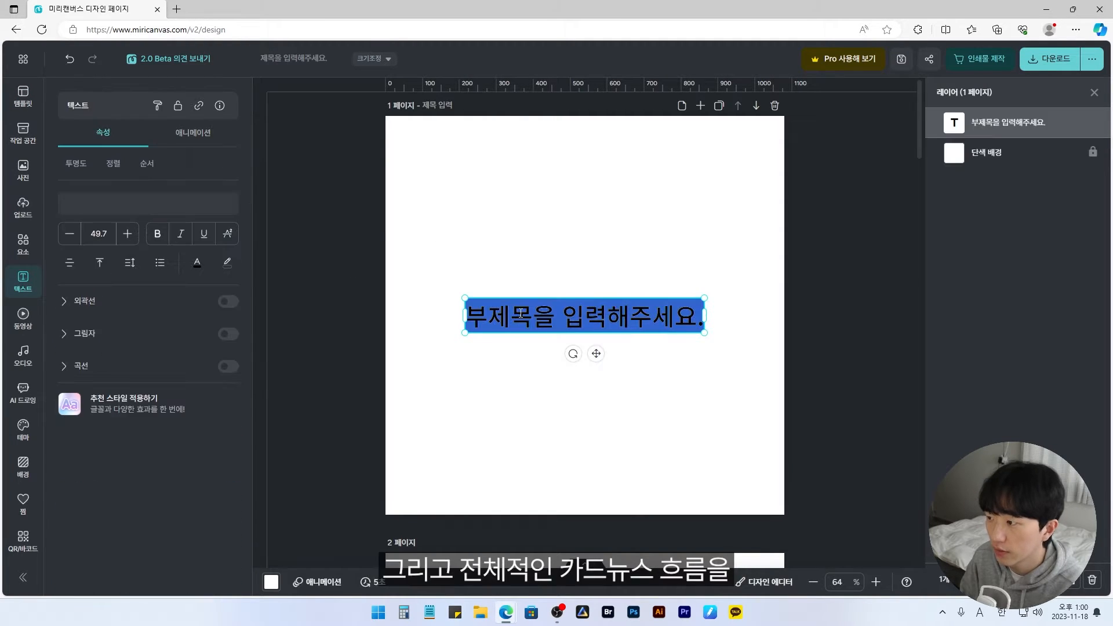
pyautogui.scroll(-15, 566, 348)
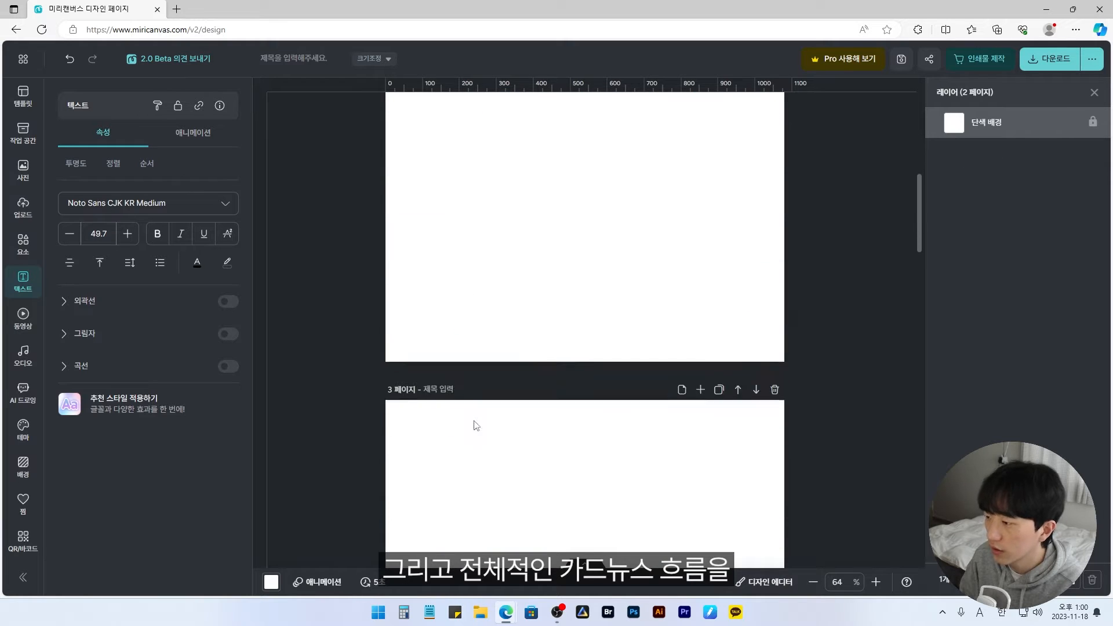
pyautogui.scroll(15, 651, 458)
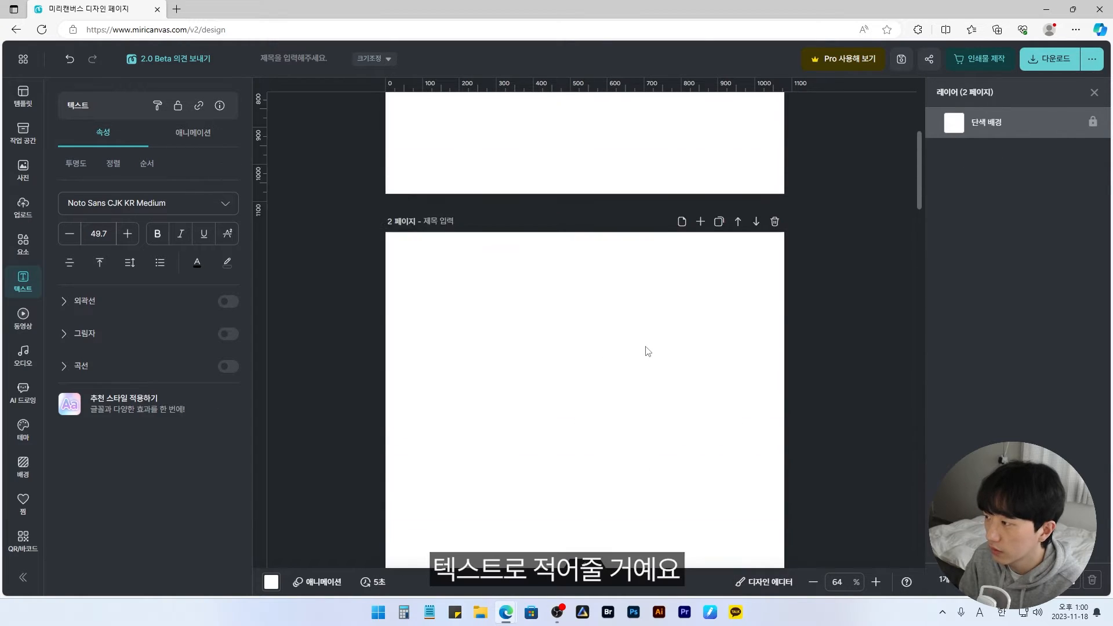
pyautogui.press('BackSpace')
pyautogui.press('Hangul')
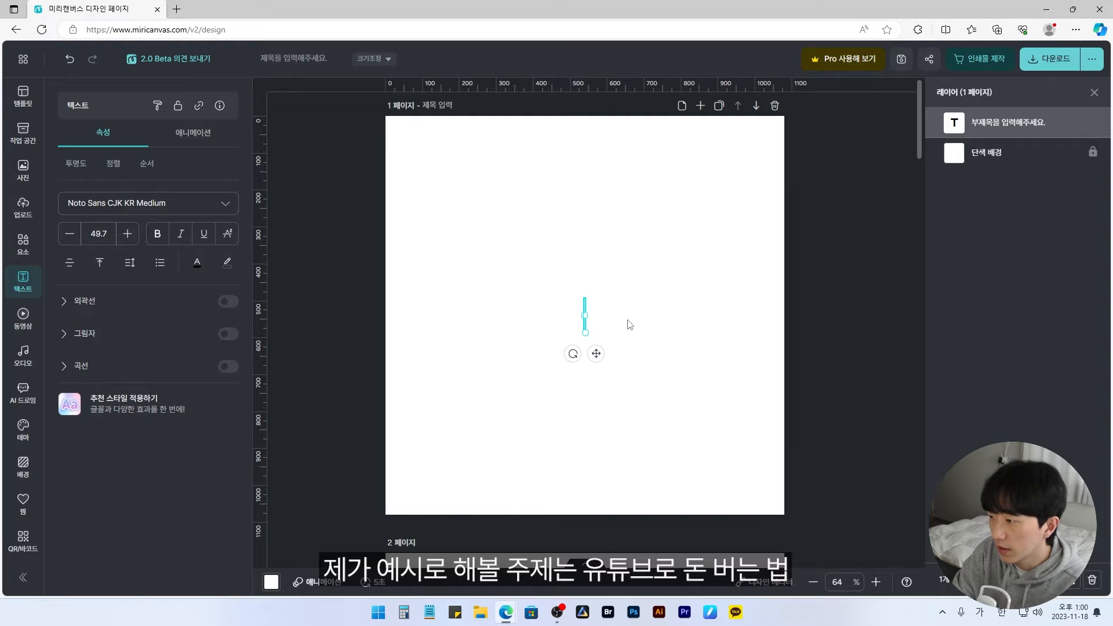
pyautogui.write('유튜브로')
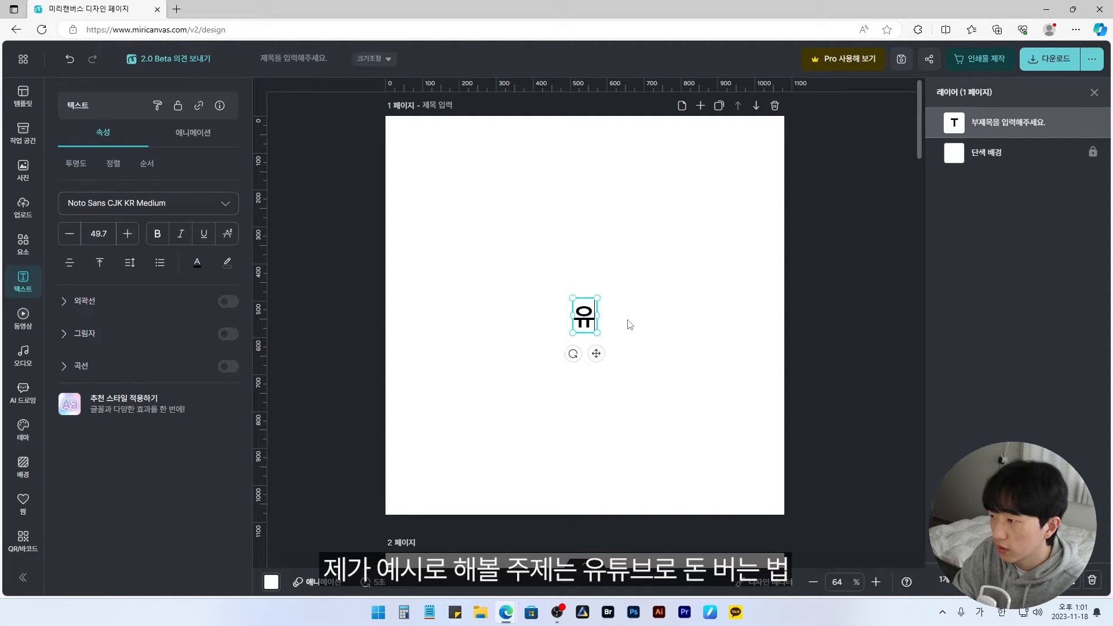
pyautogui.press('Return')
pyautogui.write('돈 버는 법 3')
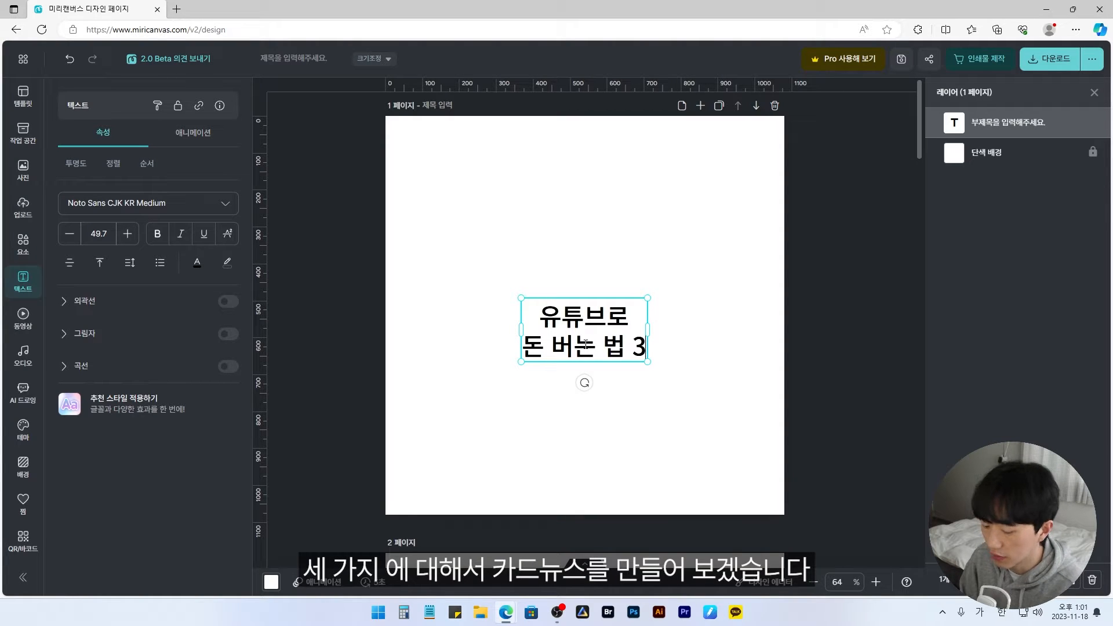
# Enlarge the cover title to a font size of about 107 and position it in the upper half of page 1
pyautogui.press('Escape')
pyautogui.moveTo(648, 297); pyautogui.dragTo(721, 232)
pyautogui.moveTo(616, 276); pyautogui.dragTo(614, 250)
pyautogui.click(601, 417)
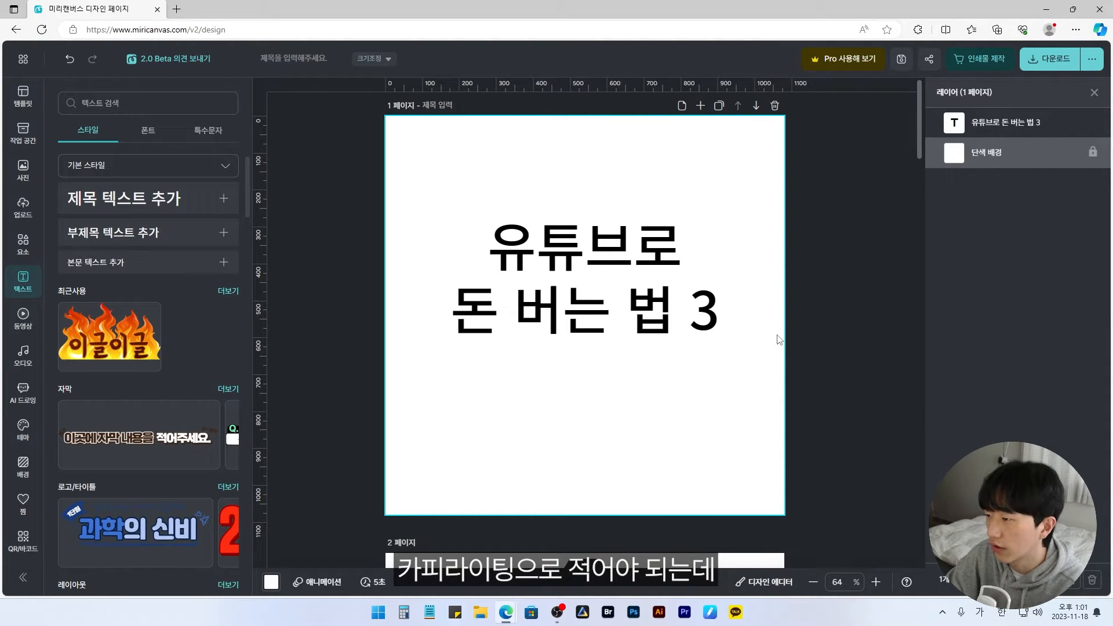
# Delete the 3 at the end of the cover title and enter it again
pyautogui.doubleClick(654, 316)
pyautogui.click(671, 313)
pyautogui.press('Delete')
pyautogui.press('Delete')
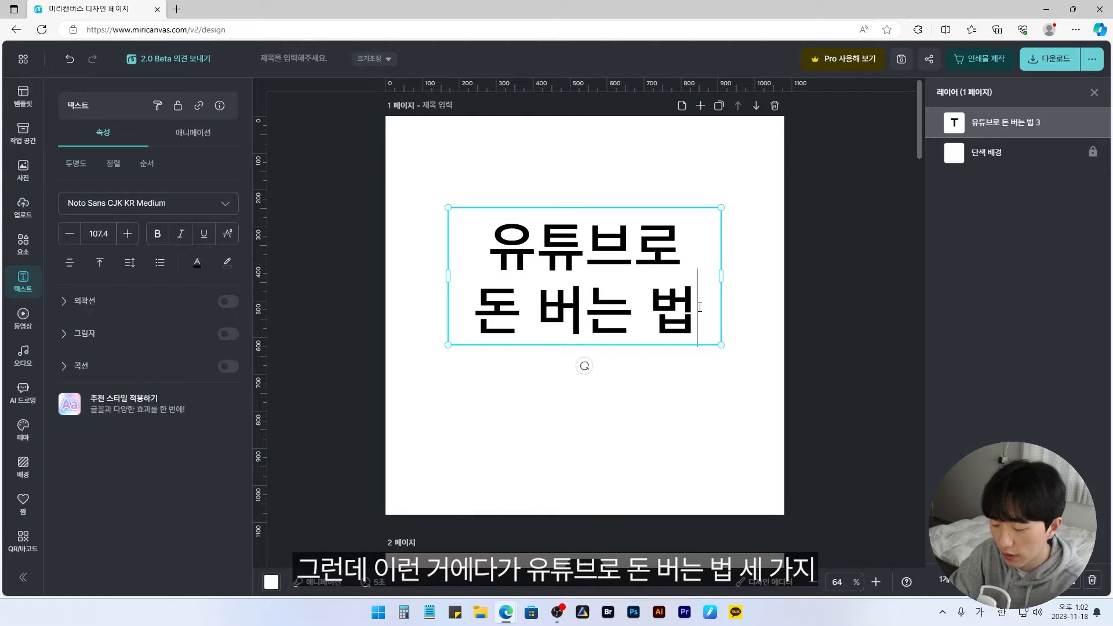
pyautogui.write('3')
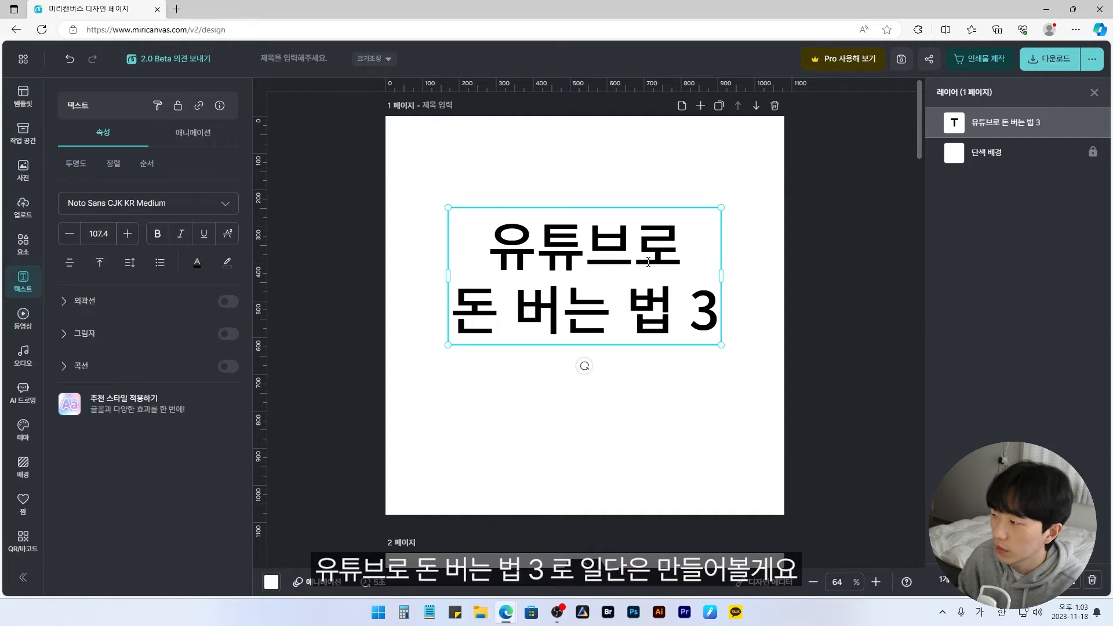
# Duplicate the cover title, place the copy below the original and shrink it to a font size of about 55
pyautogui.hotkey('ctrl', 'd')
pyautogui.moveTo(615, 256); pyautogui.dragTo(614, 398)
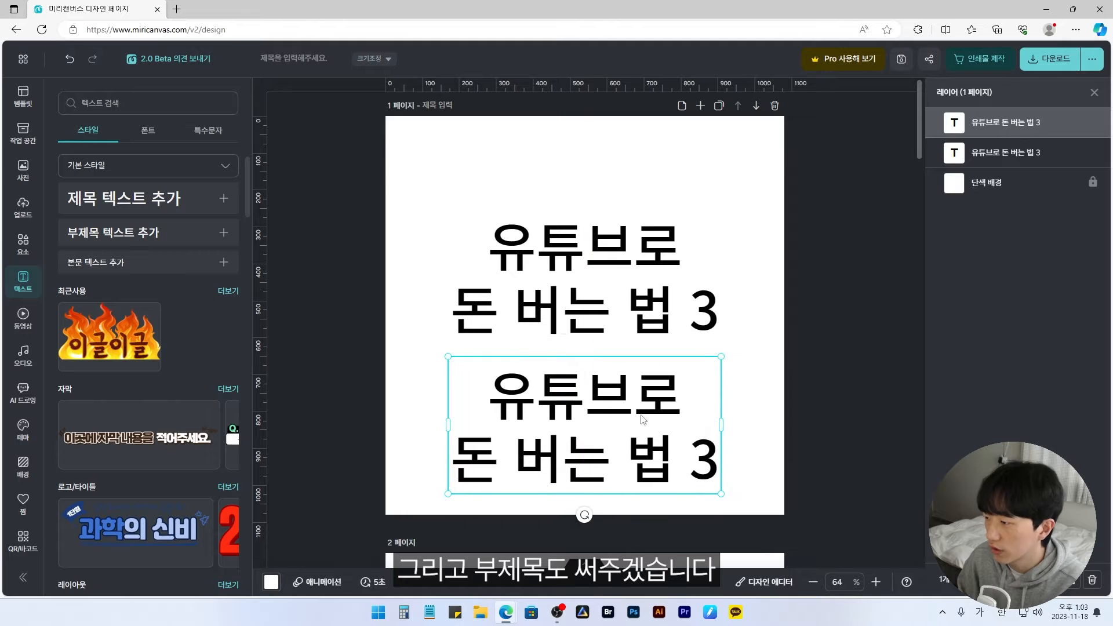
pyautogui.moveTo(722, 493); pyautogui.dragTo(655, 461)
# Replace the smaller copy's text with the subtitle "월급 외 수익을 만들어보자!!"
pyautogui.doubleClick(612, 427)
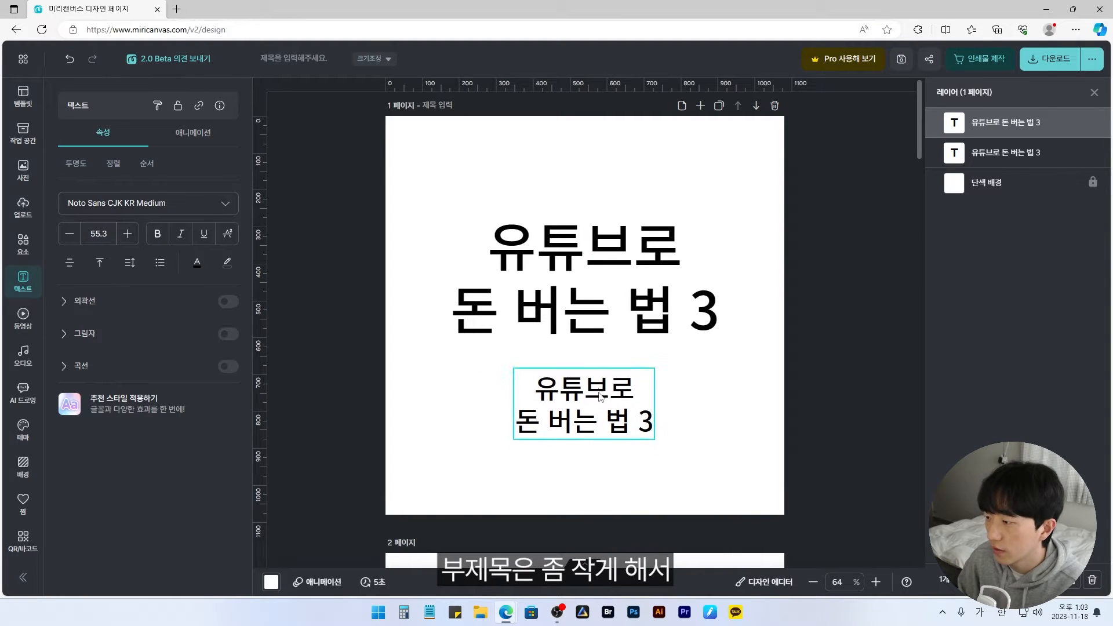
pyautogui.write('월급 오 수익을 만들')
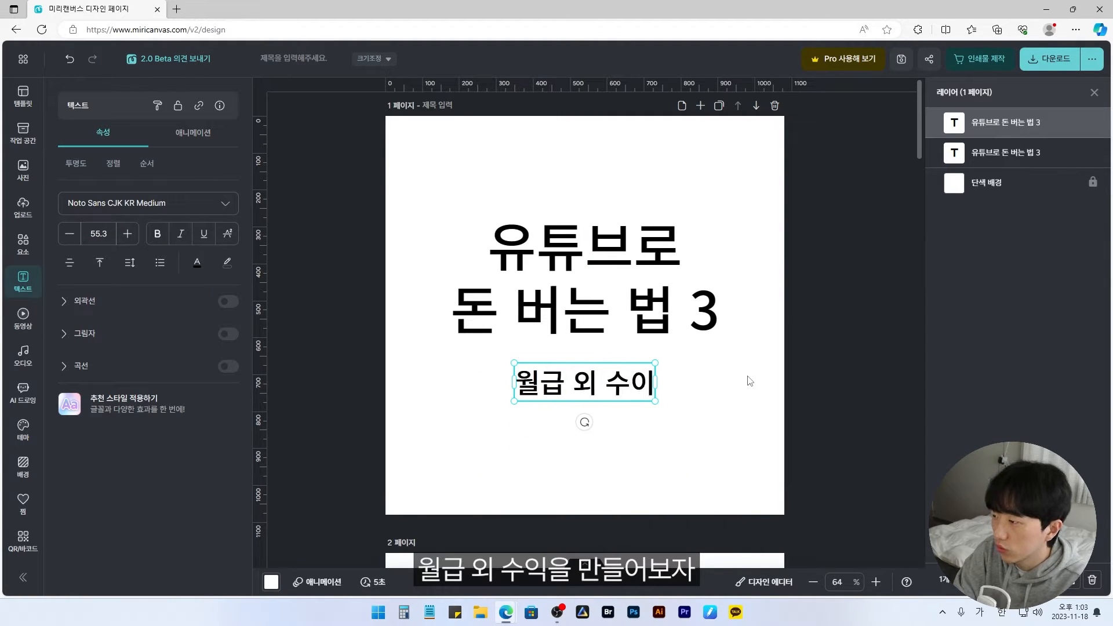
pyautogui.write('어보자!!')
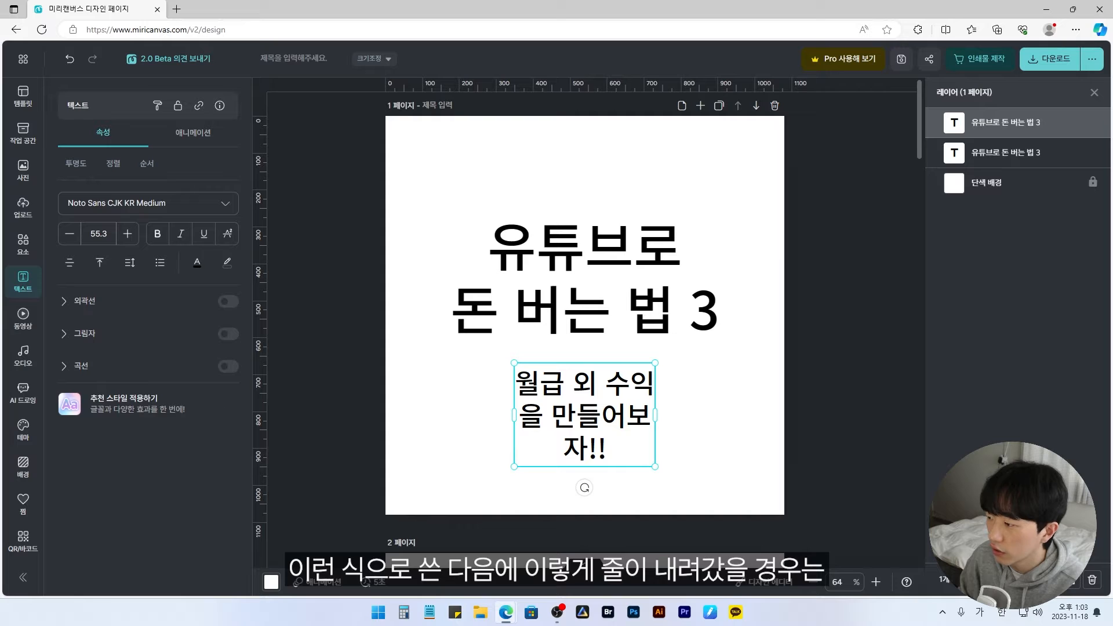
# Widen the subtitle box until the text fits on one line and scale it down to a font size of about 46
pyautogui.moveTo(660, 418); pyautogui.dragTo(747, 398)
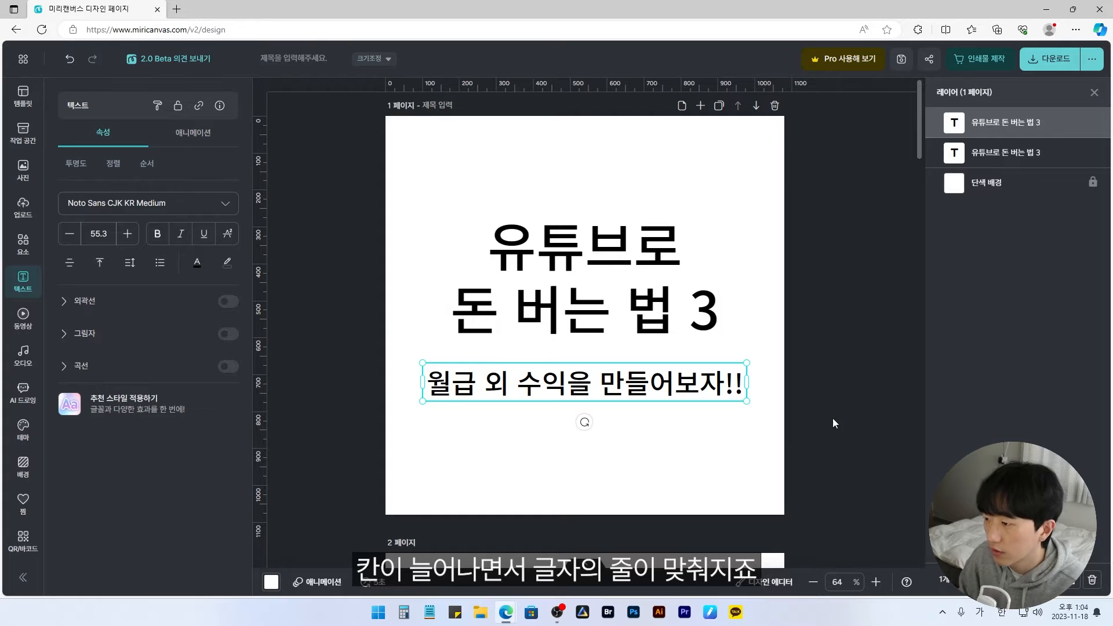
pyautogui.moveTo(748, 356); pyautogui.dragTo(684, 378)
pyautogui.click(487, 415)
# Copy the cover subtitle onto page 2 and replace its text with "유튜브로 돈 벌기, 누구나 할 수 있다고?!" on two lines
pyautogui.scroll(-4, 487, 416)
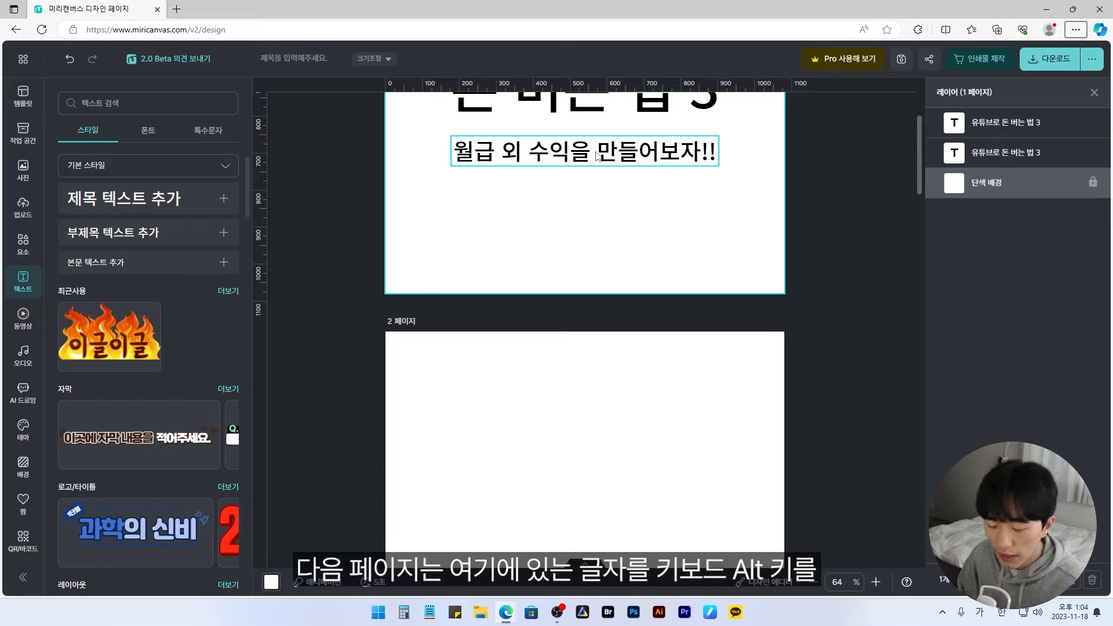
pyautogui.moveTo(597, 155); pyautogui.dragTo(625, 442)
pyautogui.doubleClick(639, 303)
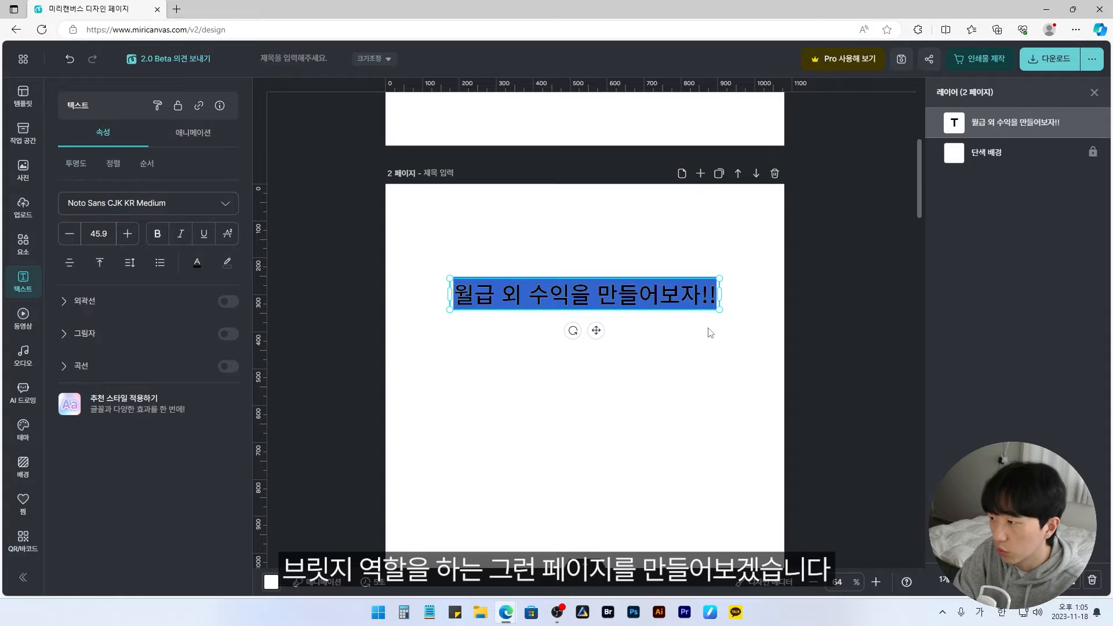
pyautogui.write('유튜브로 돈 ㅂ')
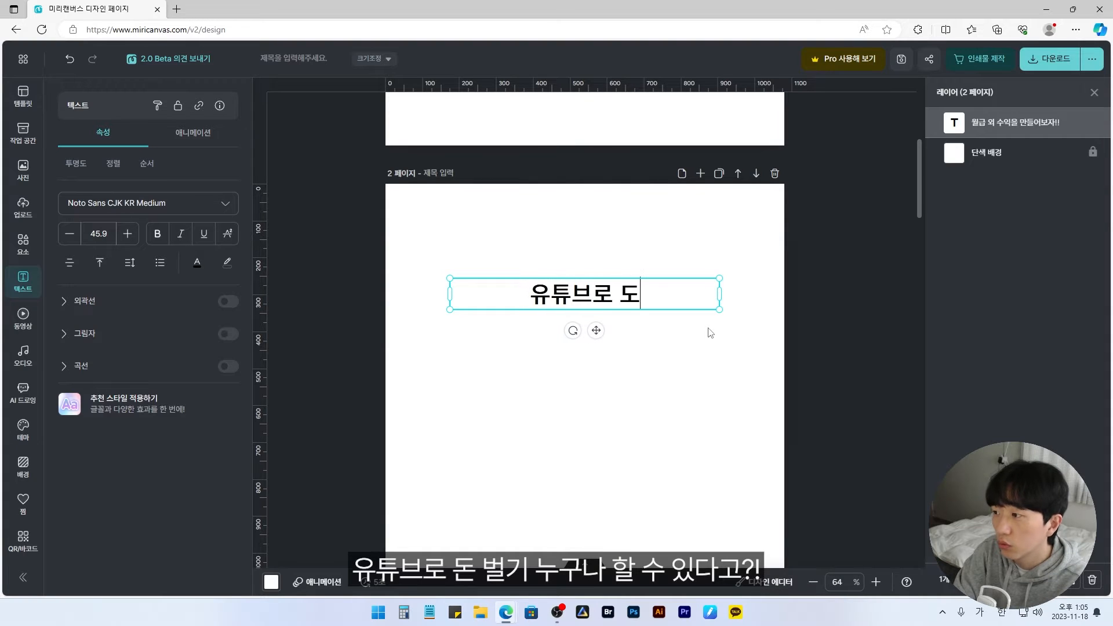
pyautogui.write('벌기,')
pyautogui.press('Return')
pyautogui.write('누구나 ')
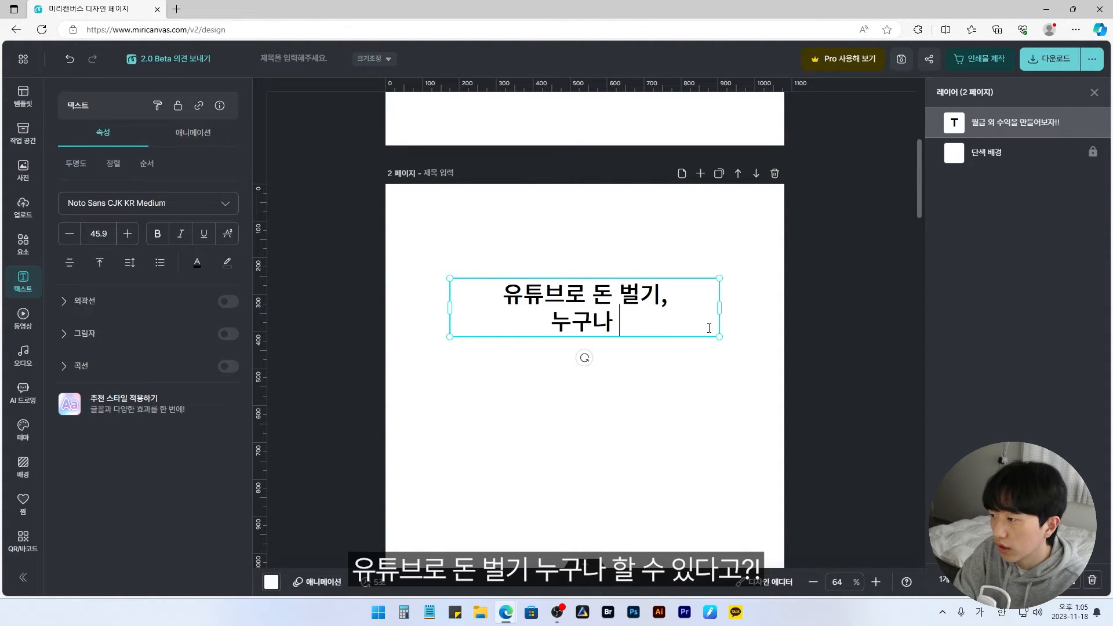
pyautogui.write('할 수 있다고?!')
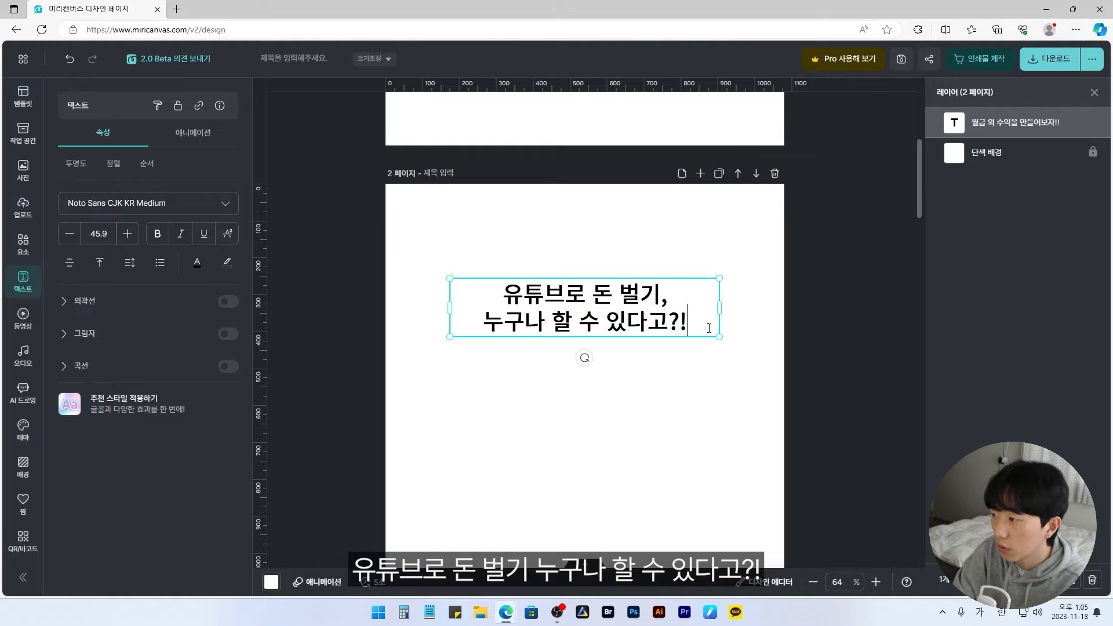
pyautogui.press('Return')
pyautogui.press('Return')
pyautogui.press('Escape')
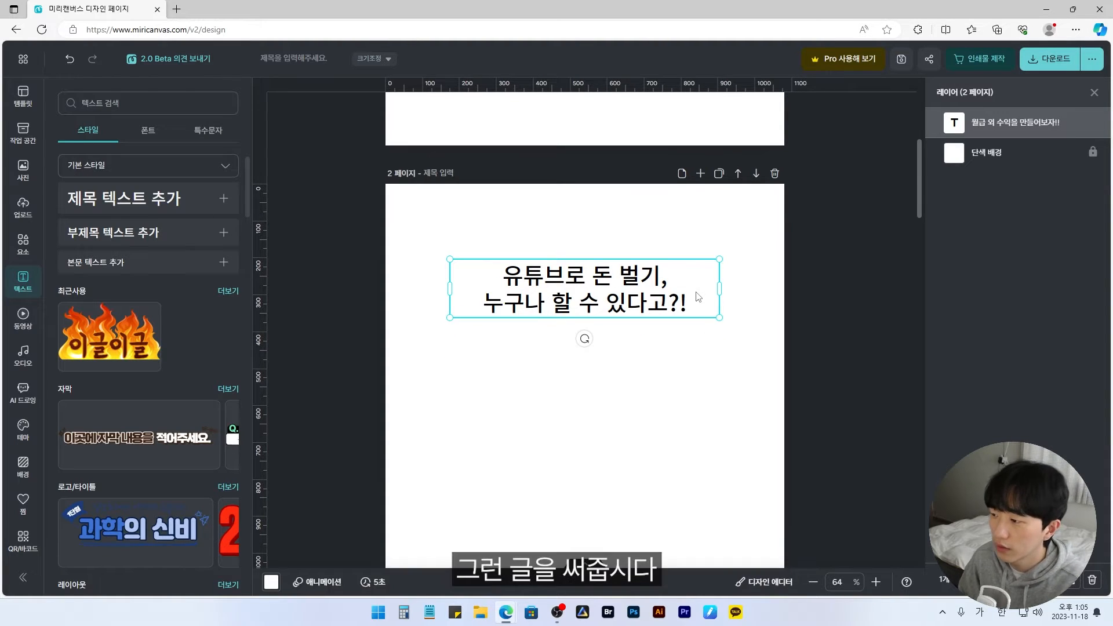
# Duplicate the page 2 text below itself and change the copy to "오늘은 저와 함께 유튜브로 돈 버는 법 3가지를 알아보겠습니다!", with a line break after "함께"
pyautogui.scroll(-1, 667, 278)
pyautogui.keyDown('alt'); pyautogui.moveTo(626, 239); pyautogui.dragTo(626, 329); pyautogui.keyUp('alt')
pyautogui.doubleClick(686, 284)
pyautogui.write('오늘은 저와 함께')
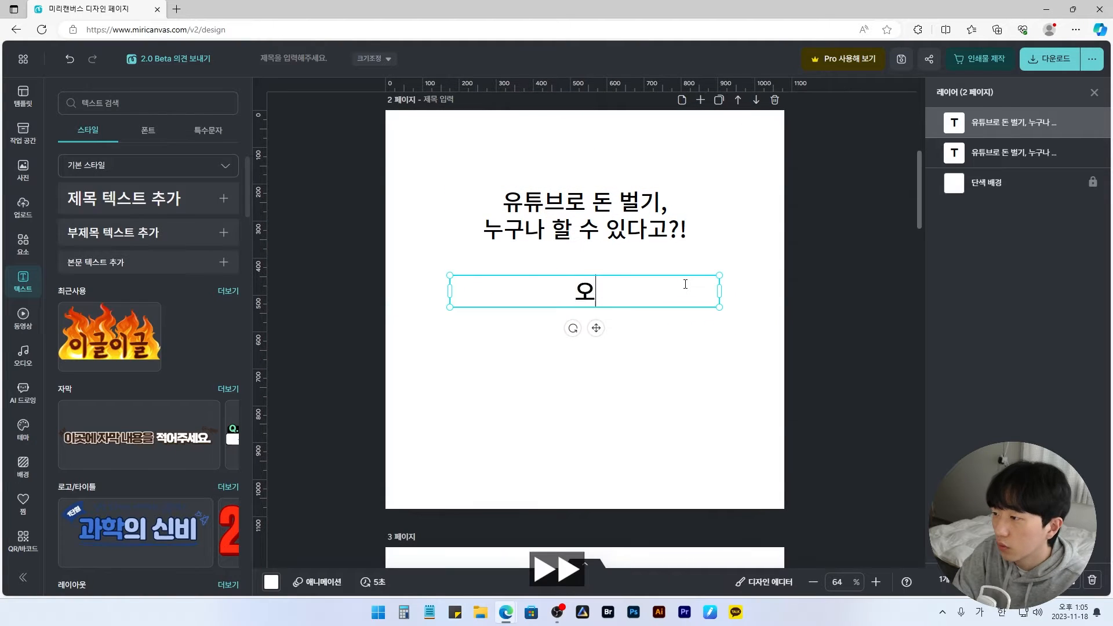
pyautogui.press('Return')
pyautogui.write('유튜브로 돈 버')
pyautogui.write('는 법 3가지를 알아보겠습니')
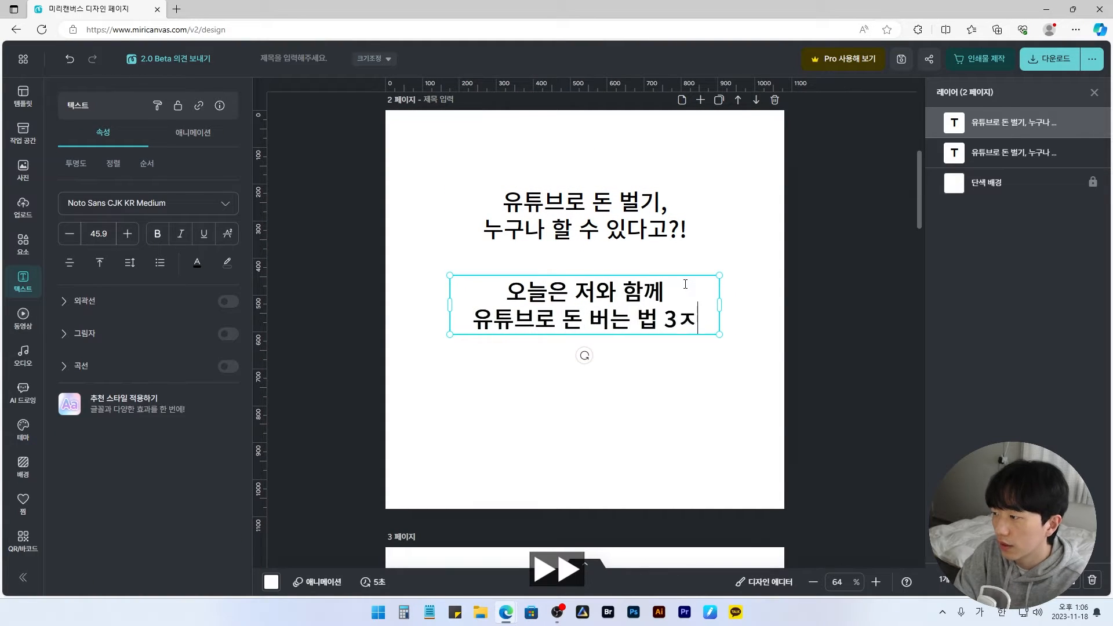
pyautogui.write('다!')
# Move both page 2 text boxes down together toward the middle of the page
pyautogui.moveTo(743, 166); pyautogui.dragTo(464, 378)
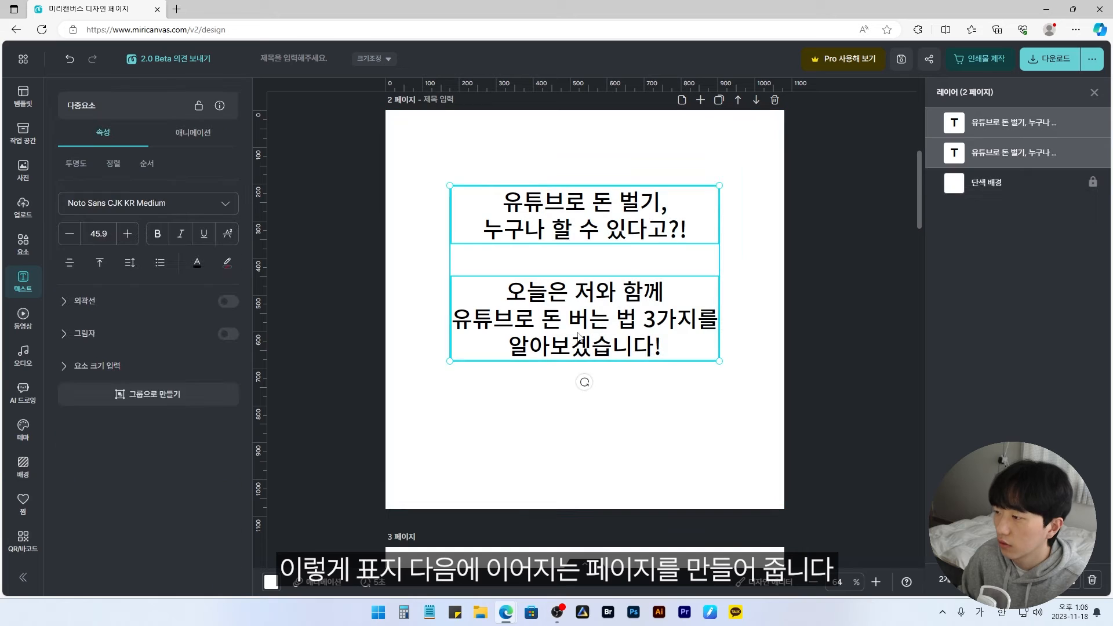
pyautogui.moveTo(586, 319); pyautogui.dragTo(585, 346)
pyautogui.click(780, 333)
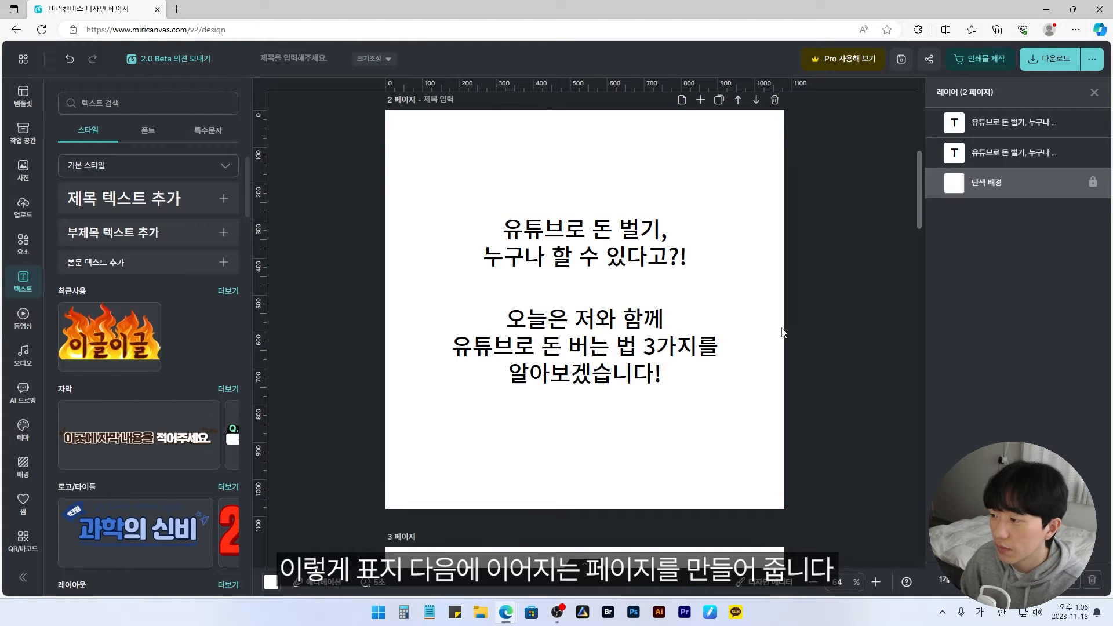
# Copy the lower page 2 text onto the upper part of page 3 and replace its text with "1 애드센스 수익"
pyautogui.scroll(-4, 783, 333)
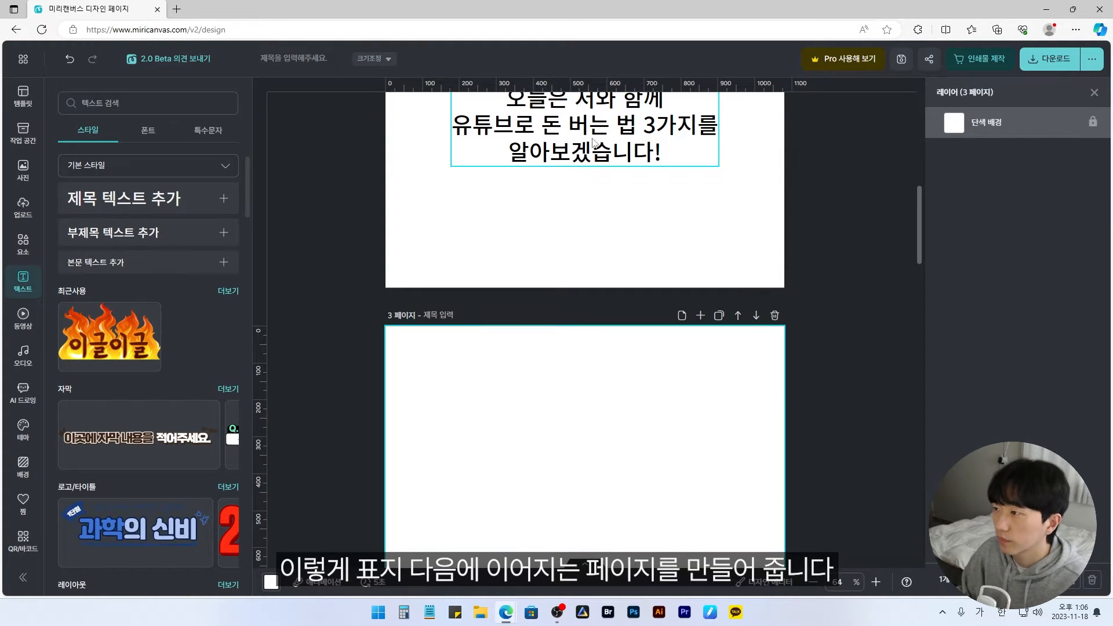
pyautogui.moveTo(588, 437); pyautogui.dragTo(599, 435)
pyautogui.doubleClick(640, 401)
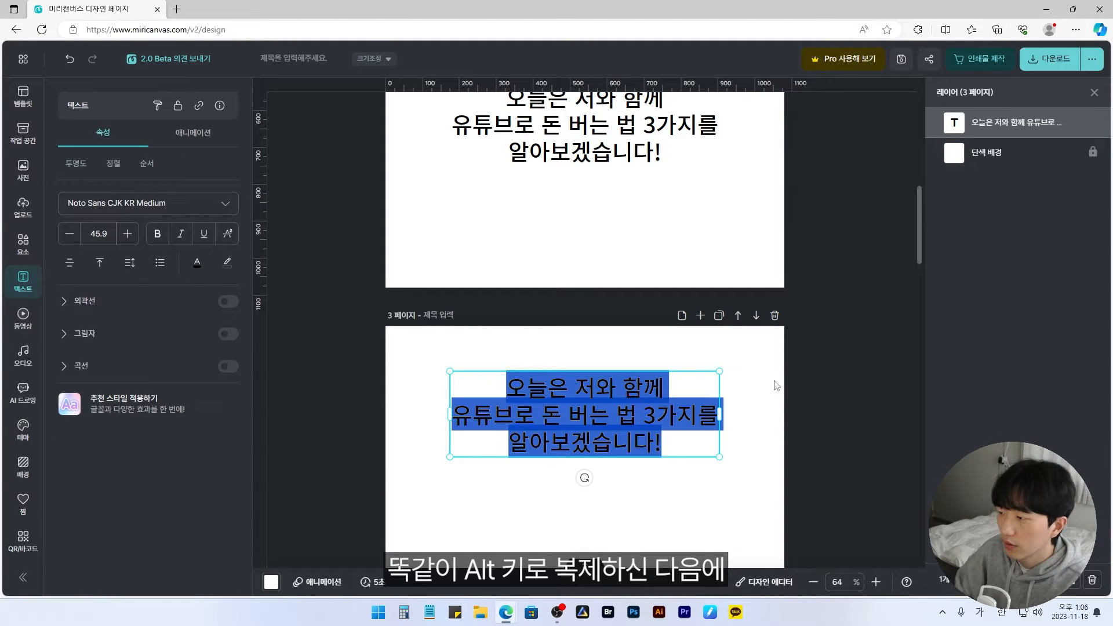
pyautogui.write('1 애드셋')
pyautogui.write('스 수익')
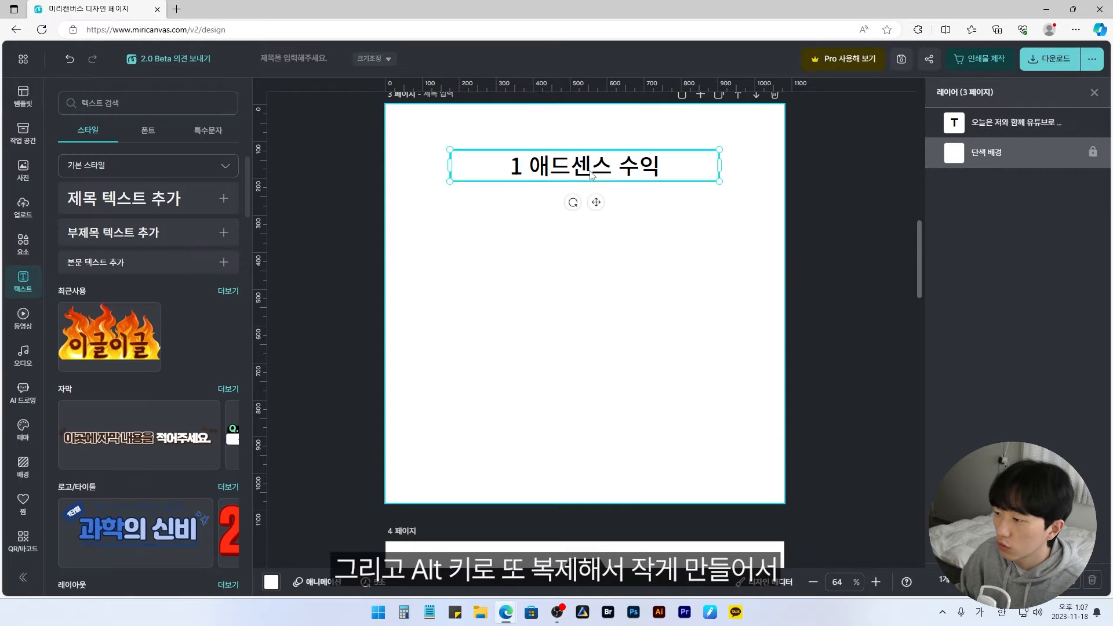
# Duplicate the page 3 heading lower at a smaller size and replace its text with "첫 번째는 많이들 알고 계시는 유튜브 애드센스 수익입니다." on two lines
pyautogui.moveTo(592, 174); pyautogui.dragTo(591, 332)
pyautogui.moveTo(720, 340); pyautogui.dragTo(672, 333)
pyautogui.doubleClick(667, 329)
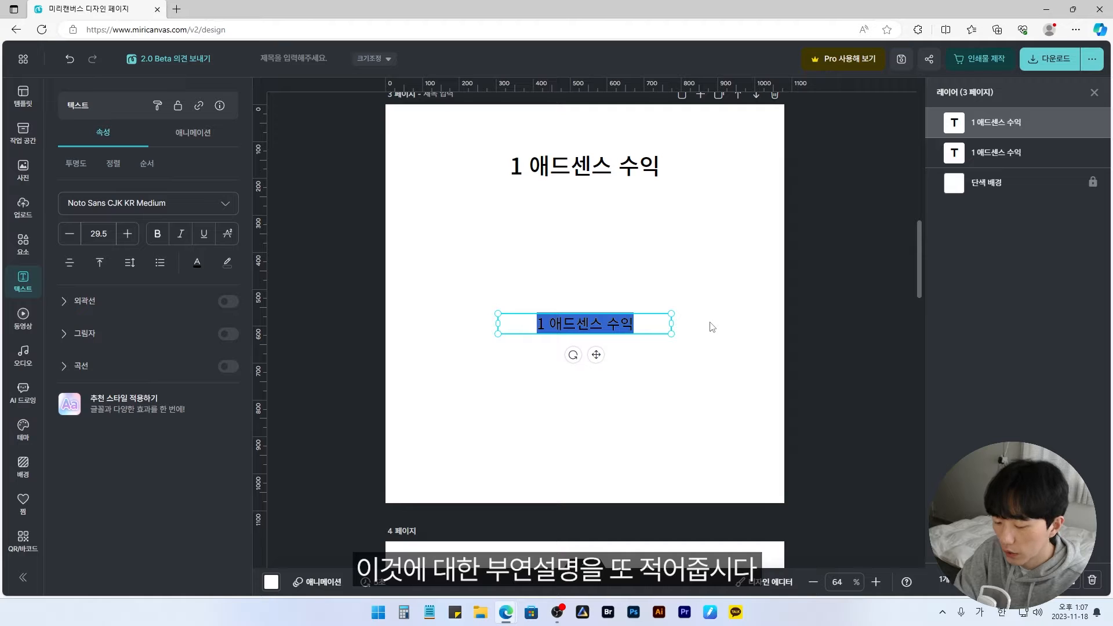
pyautogui.write('첫 번째는 많')
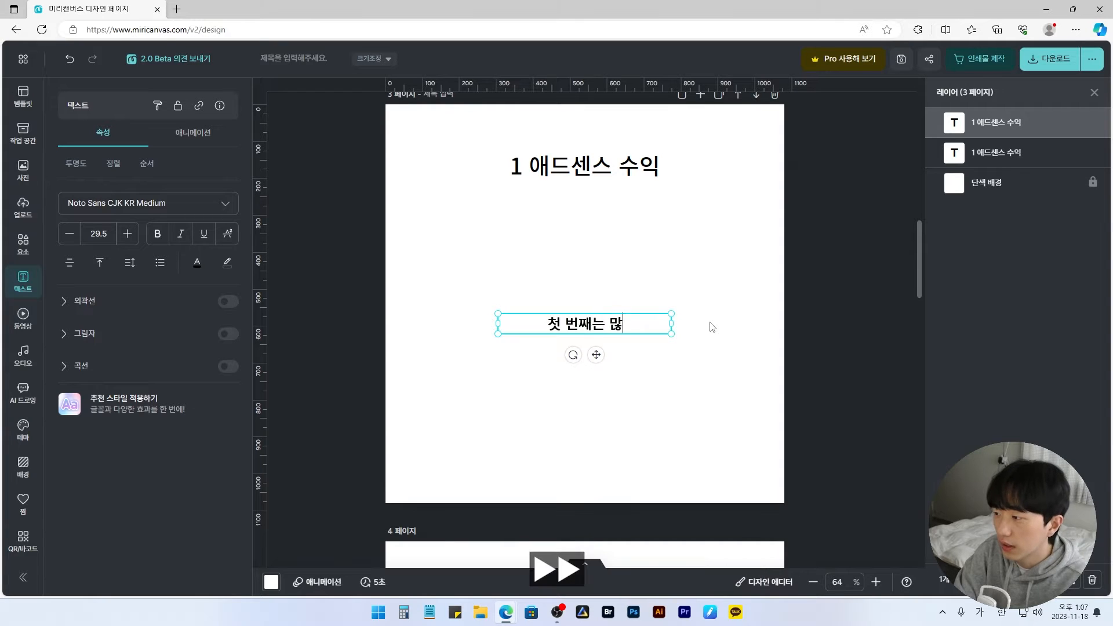
pyautogui.write('이들 알고 계시는 유튜브 애드센스 수익입니다.')
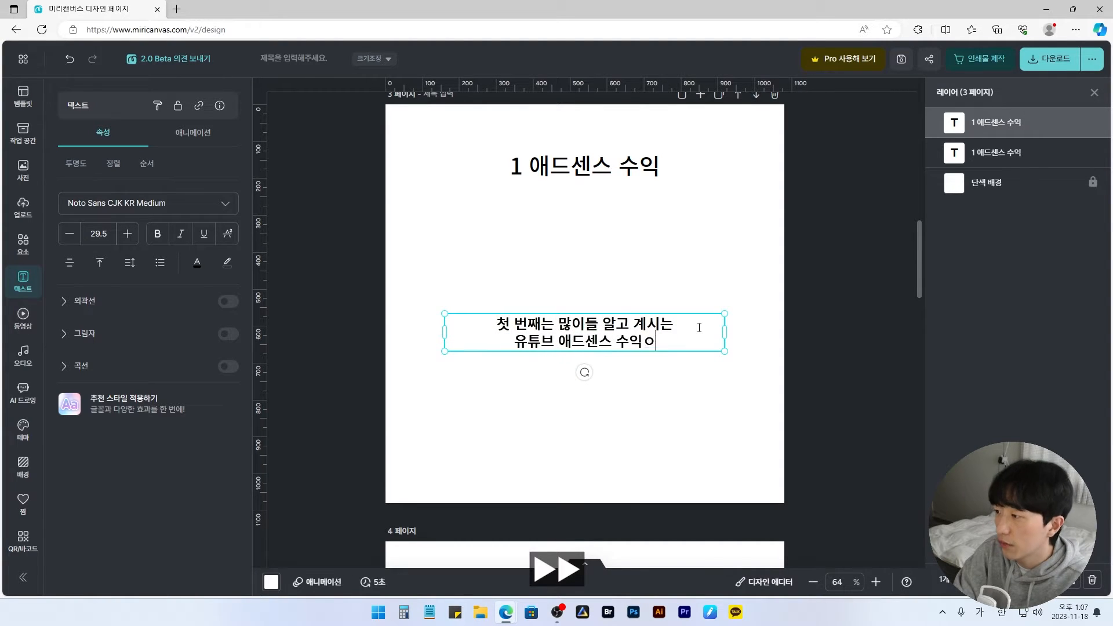
# After a blank line, add a second paragraph to the page 3 description: "경제 활동이 활발한 대상을 타겟으로 영상을 제작해보세요."
pyautogui.press('Return')
pyautogui.press('Return')
pyautogui.write('경제 활동이 활발한 대상을 타겟으로 영')
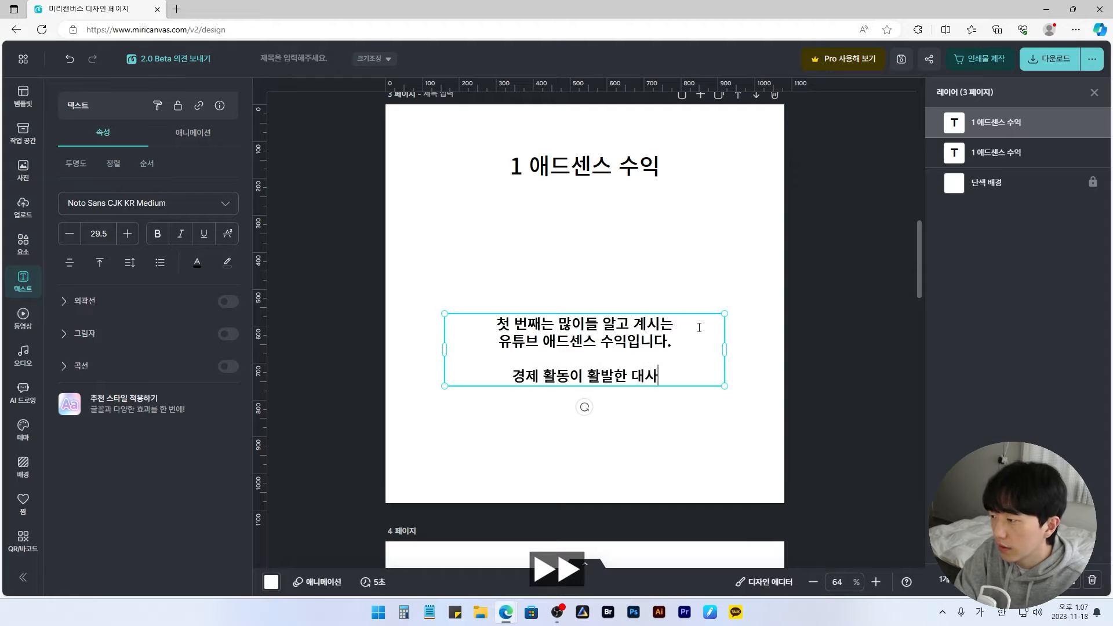
pyautogui.write('해보세요.')
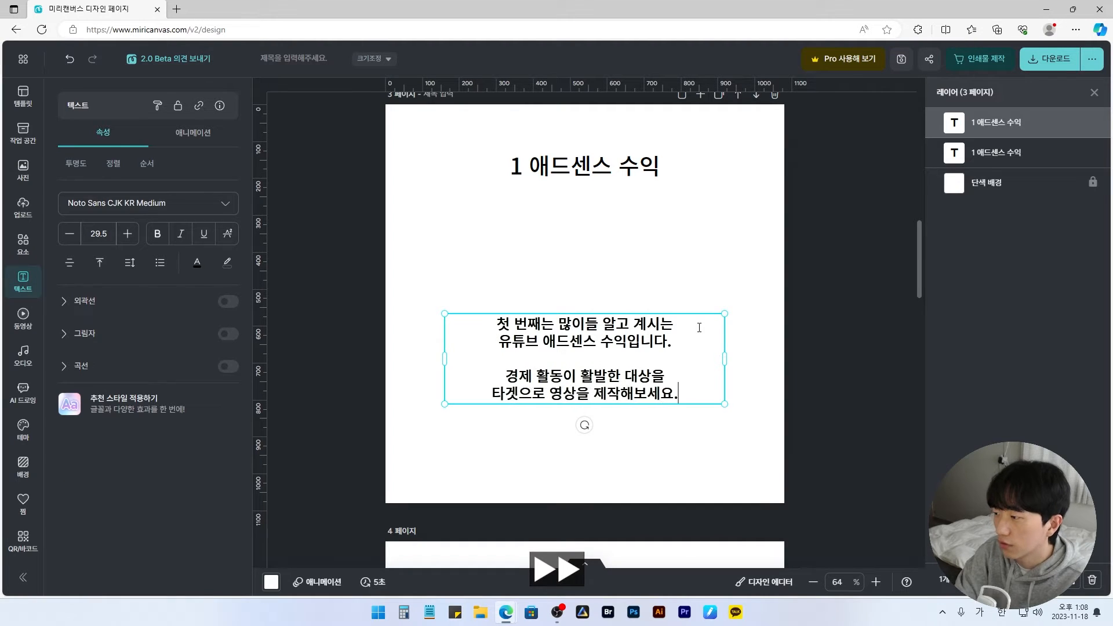
pyautogui.click(342, 326)
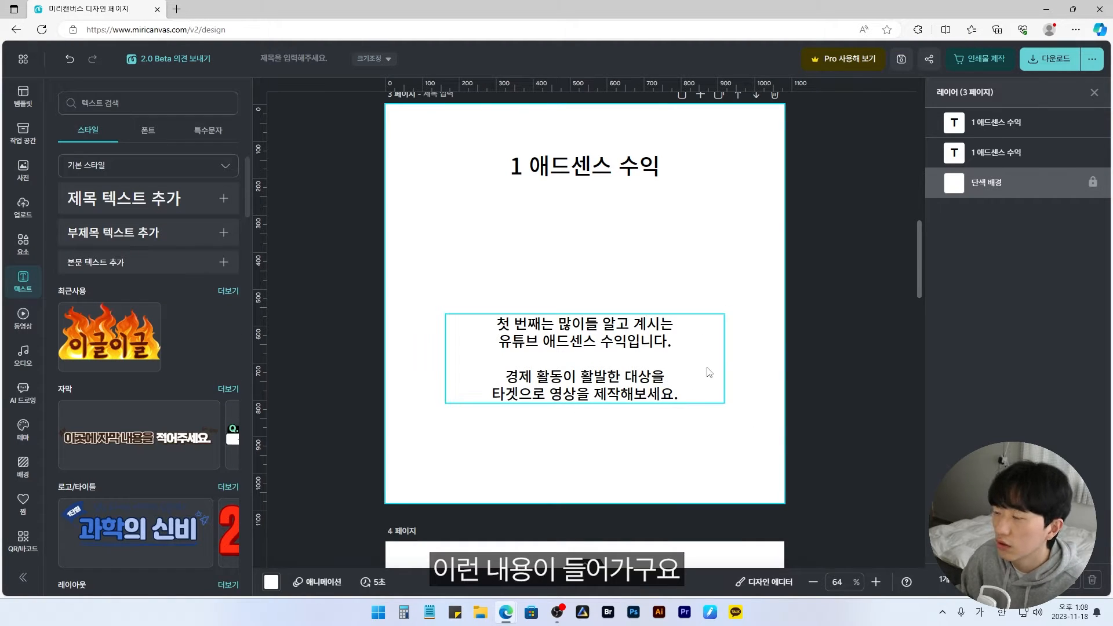
# Copy both the heading and the description from page 3 onto page 4
pyautogui.moveTo(745, 142); pyautogui.dragTo(490, 427)
pyautogui.scroll(-2, 566, 388)
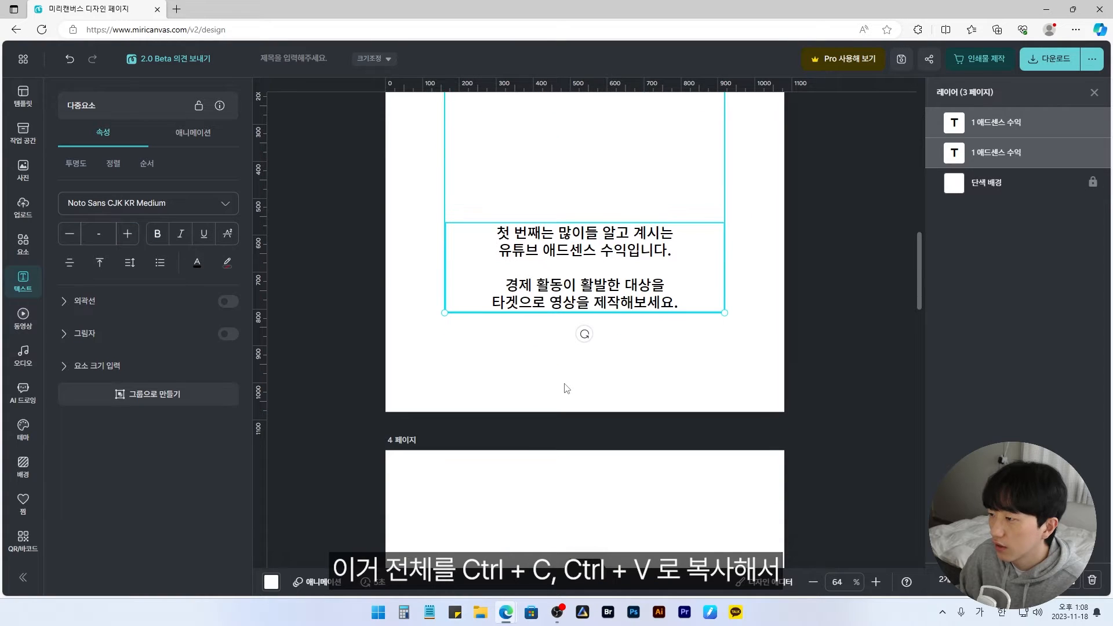
pyautogui.hotkey('ctrl', 'c')
pyautogui.scroll(-6, 566, 388)
pyautogui.hotkey('ctrl', 'v')
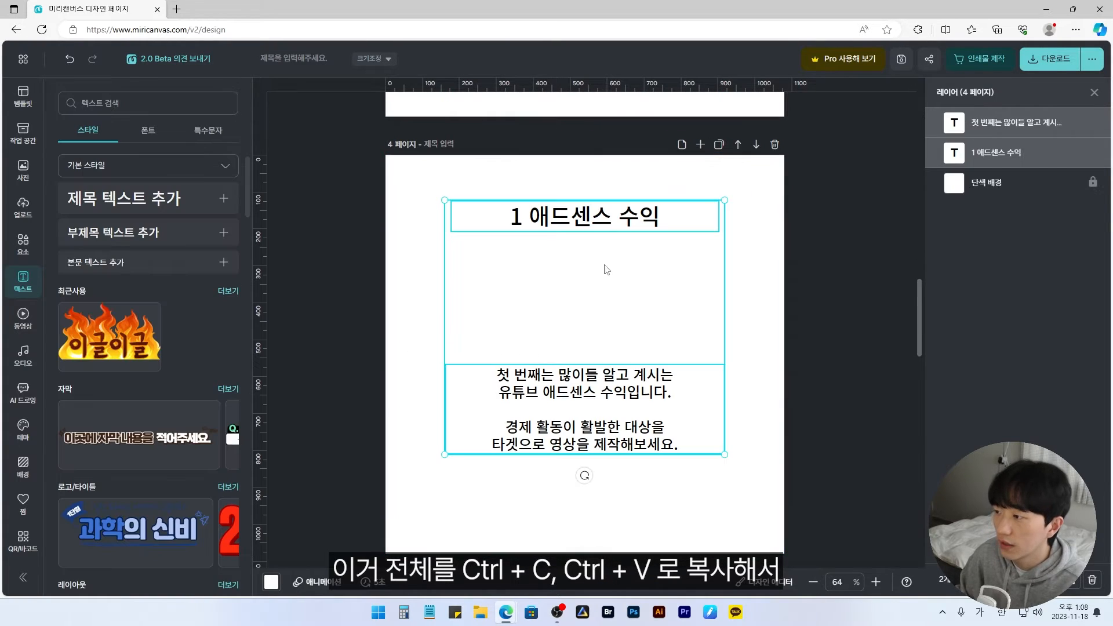
# Replace the page 4 heading text with "2 판매 수익 연결"
pyautogui.click(605, 270)
pyautogui.doubleClick(597, 226)
pyautogui.write('2 ')
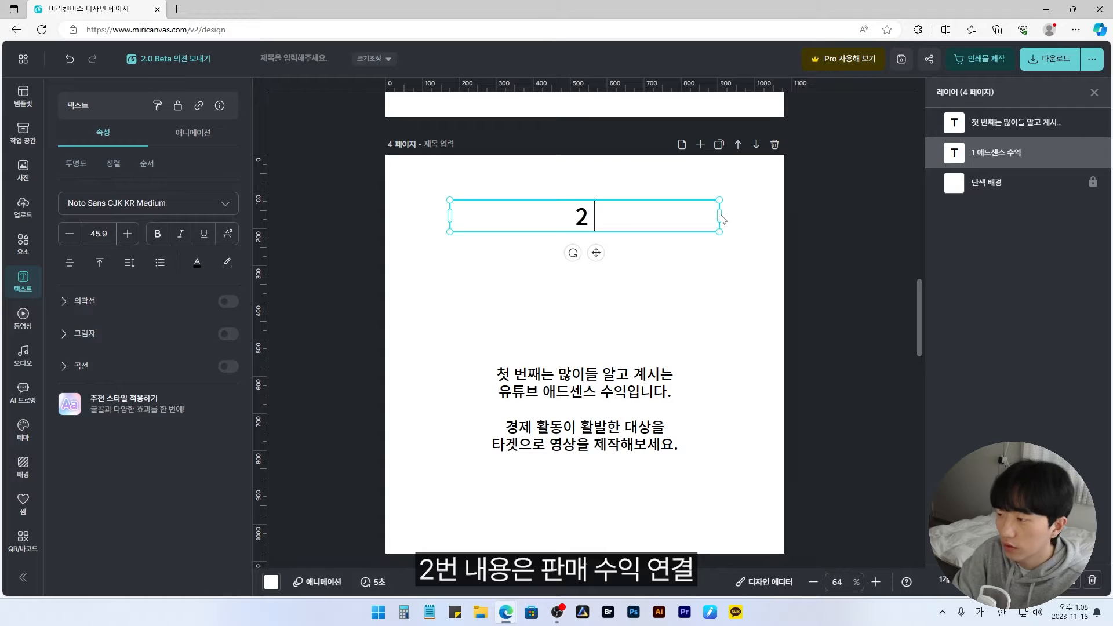
pyautogui.write('판매 수익 연결')
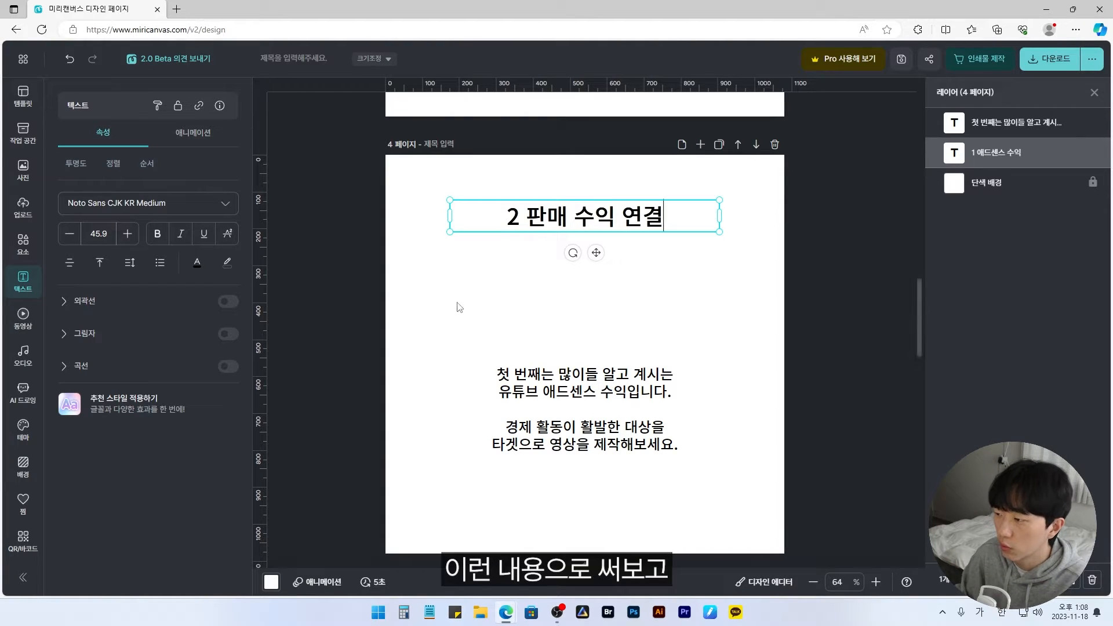
# Replace the page 4 description with "두 번째 방법은 유튜브를 판매 수익과 연결시키는 것입니다.", with a line break after "유튜브를"
pyautogui.click(582, 392)
pyautogui.doubleClick(582, 392)
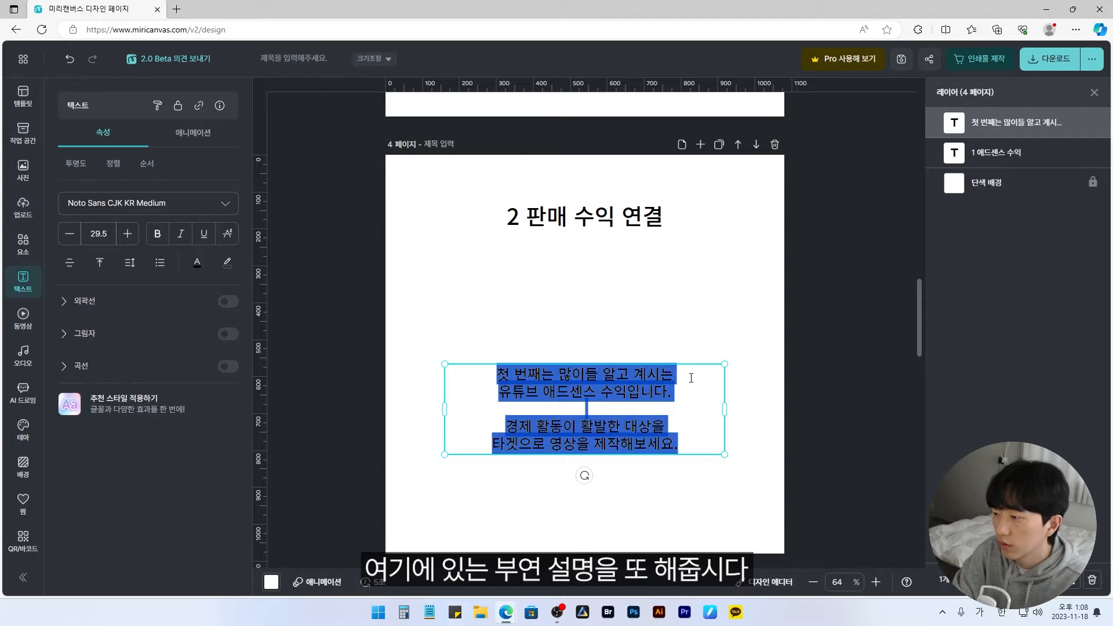
pyautogui.write('두 번째 방법은 유튜브를')
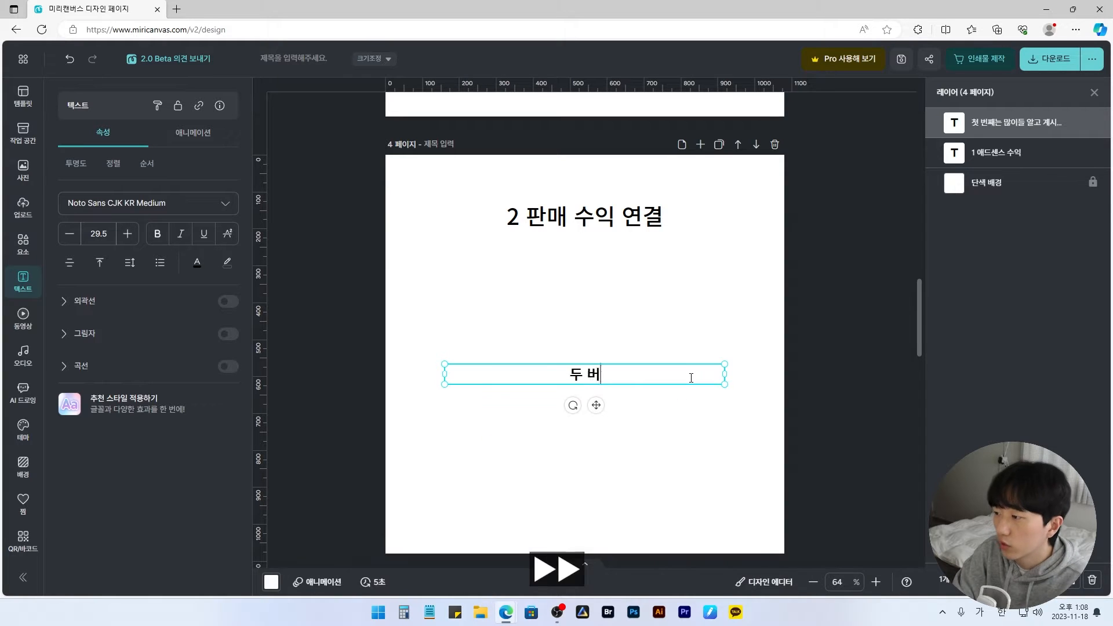
pyautogui.press('Return')
pyautogui.write('ㅍ판매 수익과 연결시키는 것입니다.')
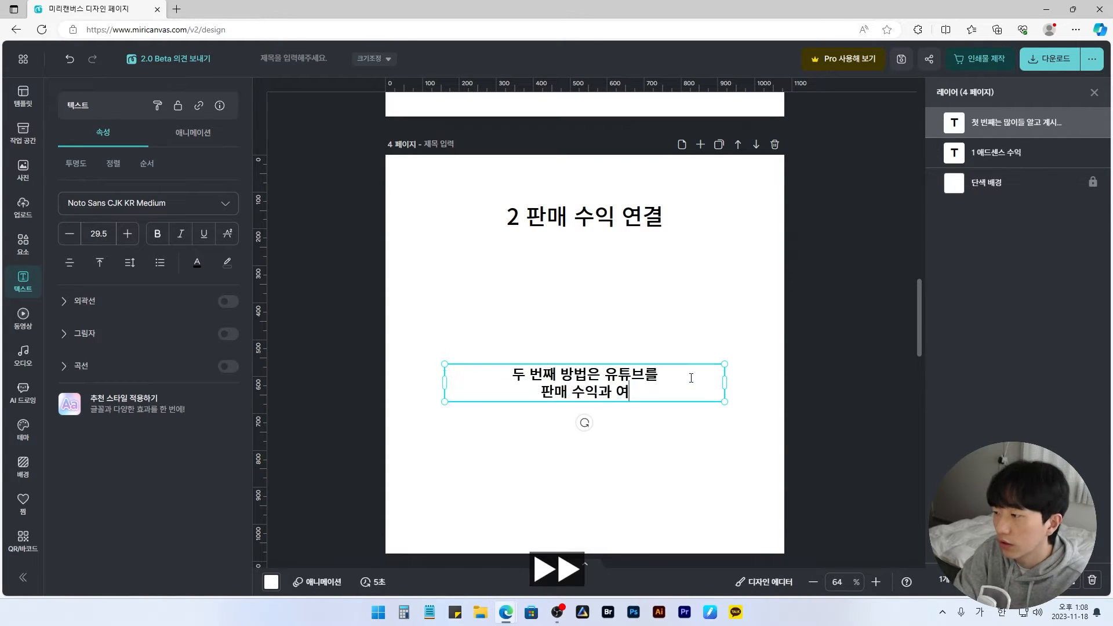
# Add a second paragraph to the page 4 description on three lines: "아이템은 실물 뿐만이 아닌 / 디지털 콘텐츠가 될 수도 있고 / 서비스가 될 수도 있습니다."
pyautogui.press('Return')
pyautogui.press('Return')
pyautogui.write('아이템은 실물 뿐만이 아닌')
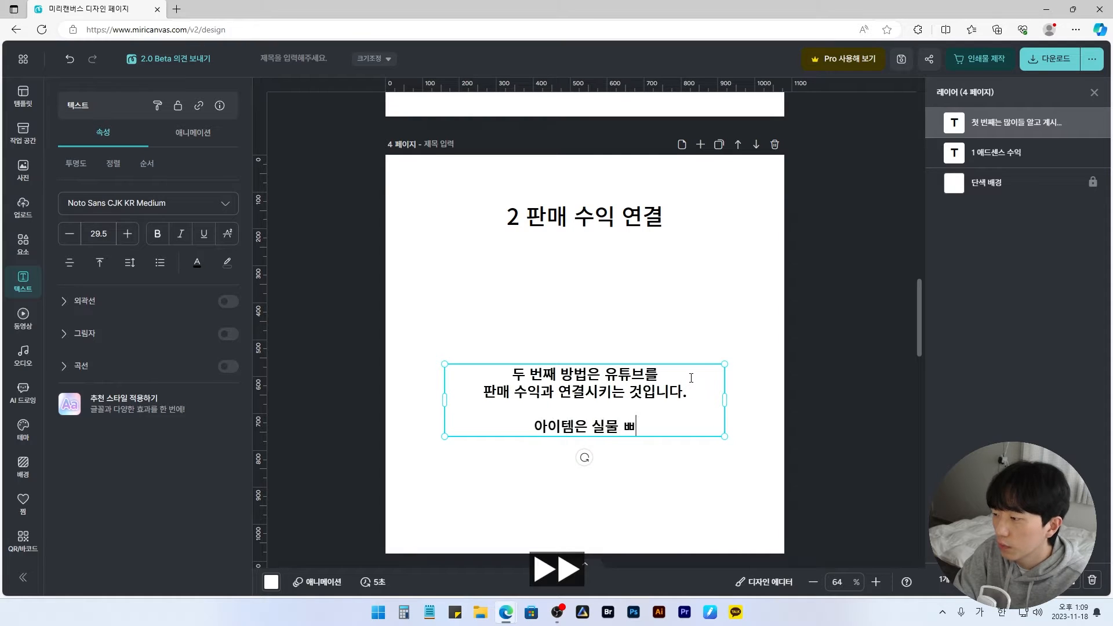
pyautogui.press('Return')
pyautogui.write('디지털 콘텐츠가 될 수도 있고')
pyautogui.press('Return')
pyautogui.write('서비스가 될 수도 있습니다.')
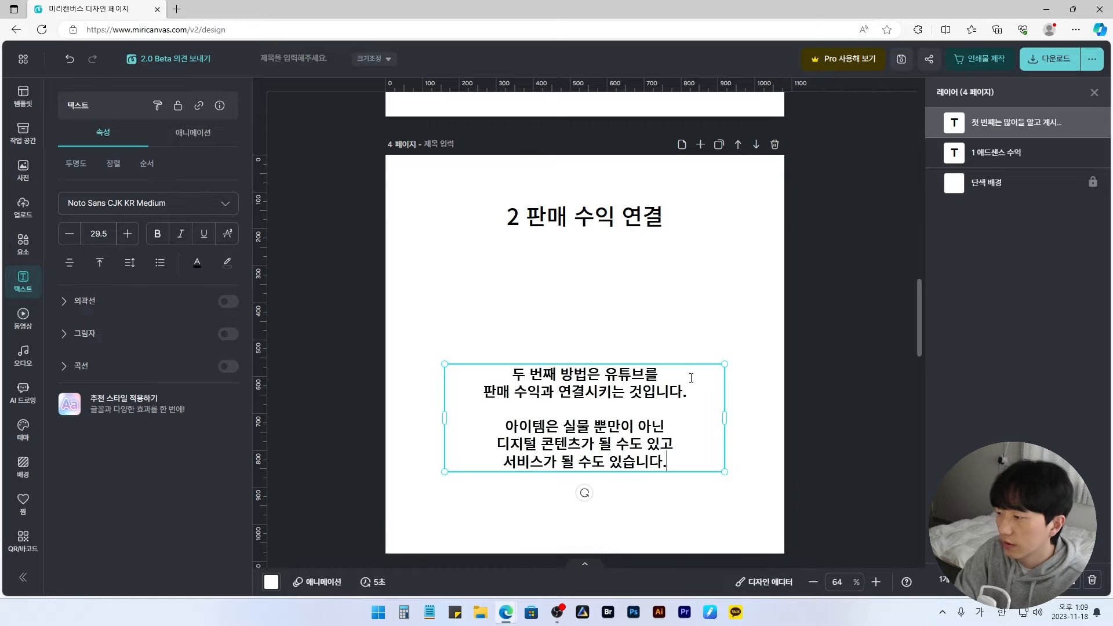
pyautogui.click(735, 353)
# Review the drafted text on pages 3 and 4 and the page that follows them
pyautogui.scroll(6, 704, 360)
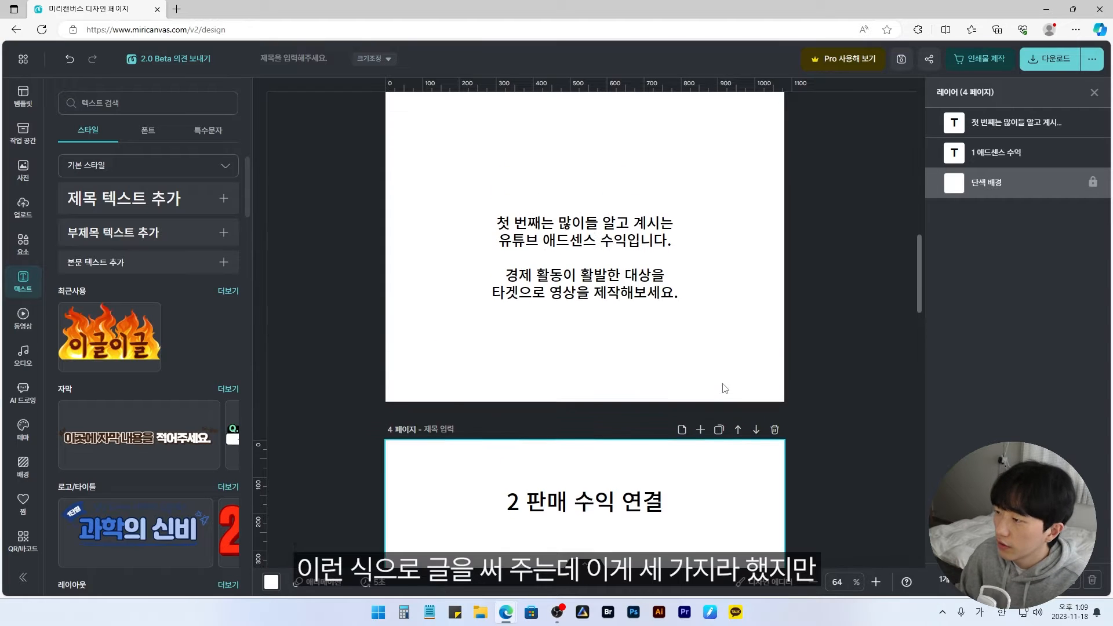
pyautogui.scroll(-2, 684, 338)
pyautogui.scroll(-4, 685, 338)
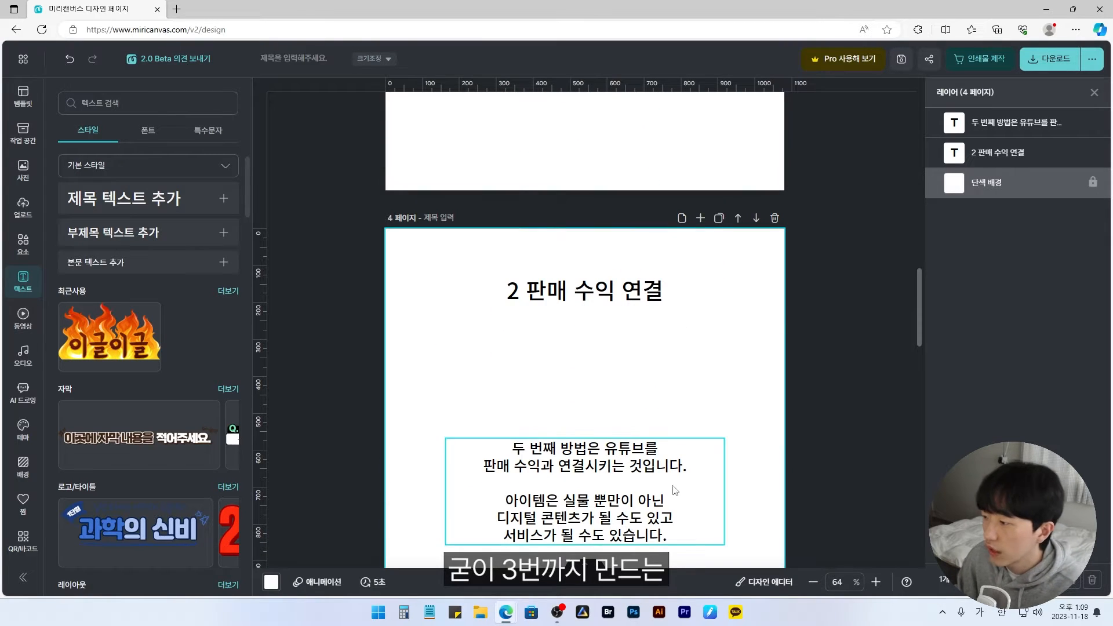
pyautogui.scroll(-1, 693, 342)
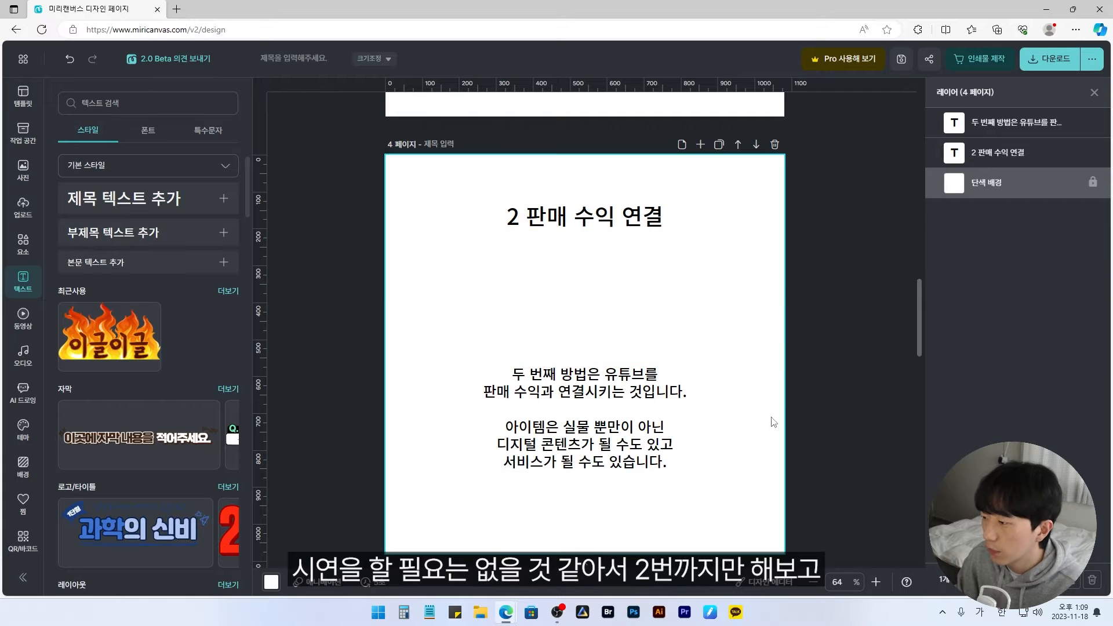
pyautogui.scroll(4, 603, 342)
pyautogui.scroll(-7, 554, 315)
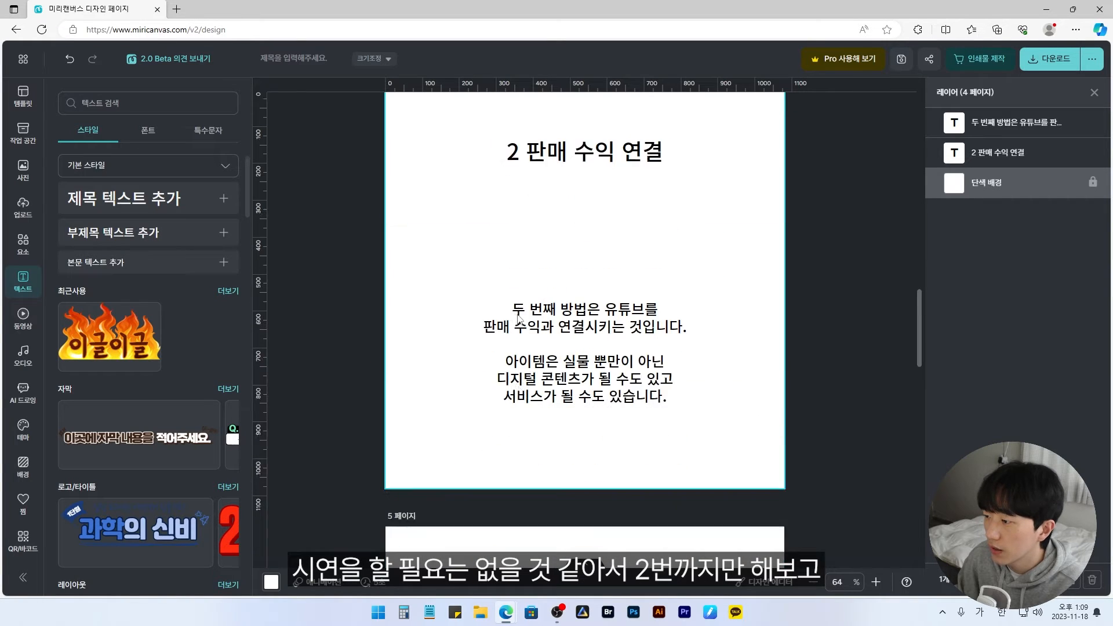
pyautogui.scroll(-4, 626, 323)
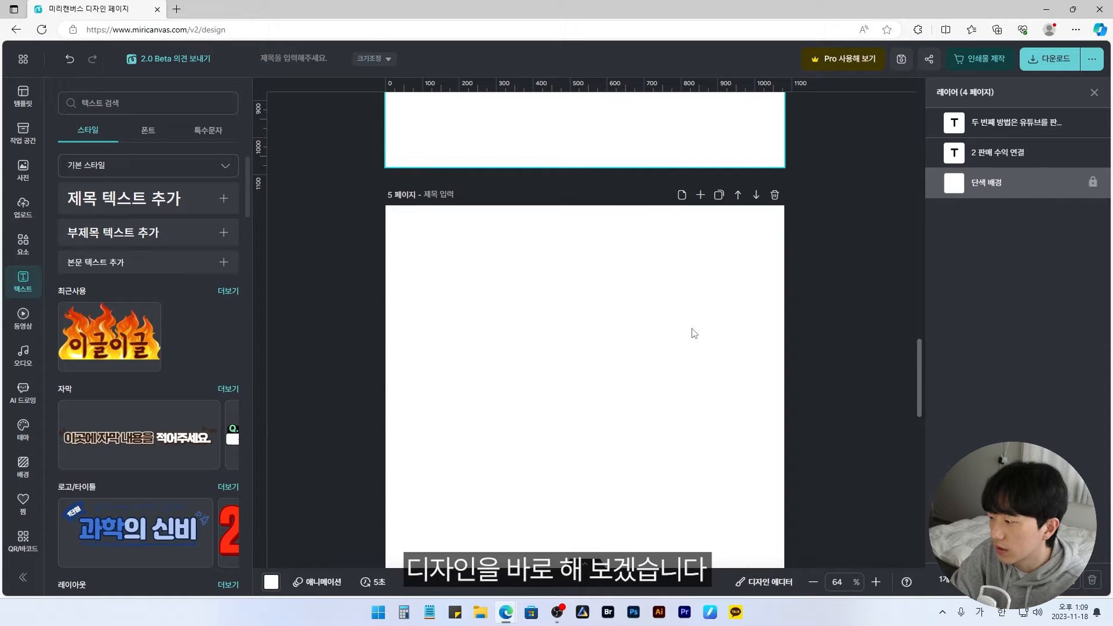
pyautogui.scroll(5, 580, 290)
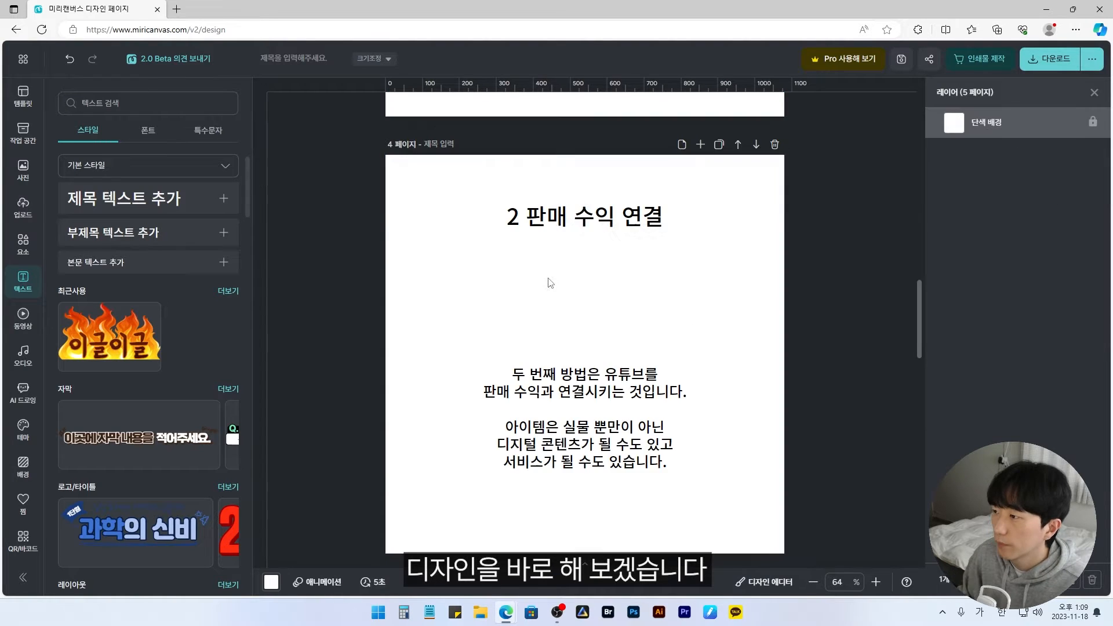
# Copy the page 4 heading onto the empty page 5
pyautogui.click(577, 227)
pyautogui.scroll(-5, 599, 410)
pyautogui.scroll(-4, 598, 406)
pyautogui.hotkey('ctrl', 'v')
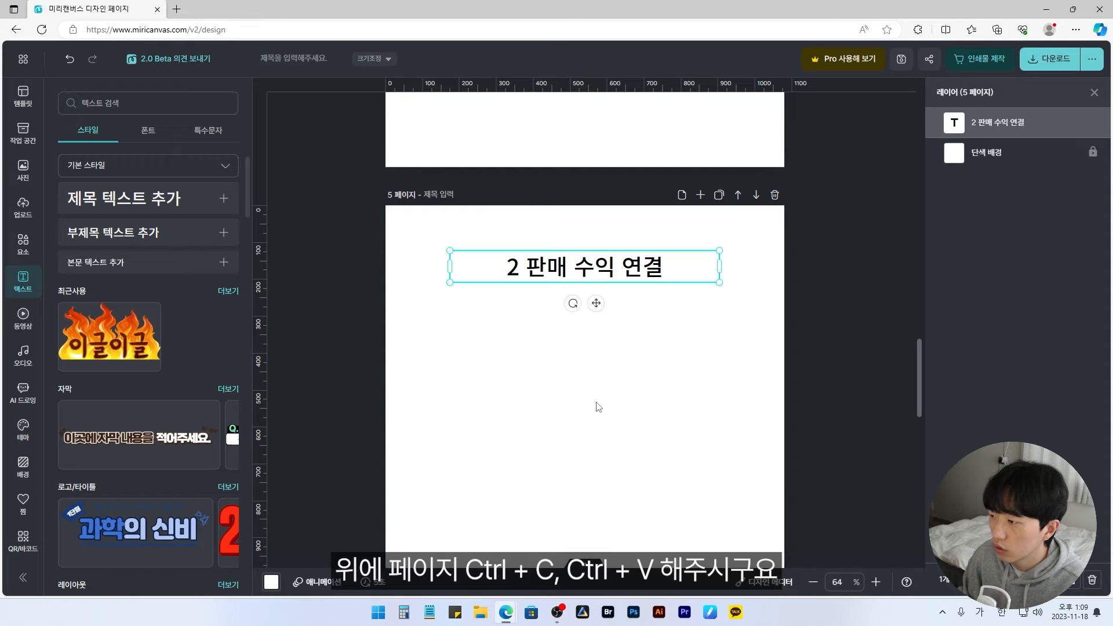
# Delete the unused blank pages after page 5 so that page 5 is the last page
pyautogui.scroll(3, 638, 261)
pyautogui.scroll(-5, 652, 351)
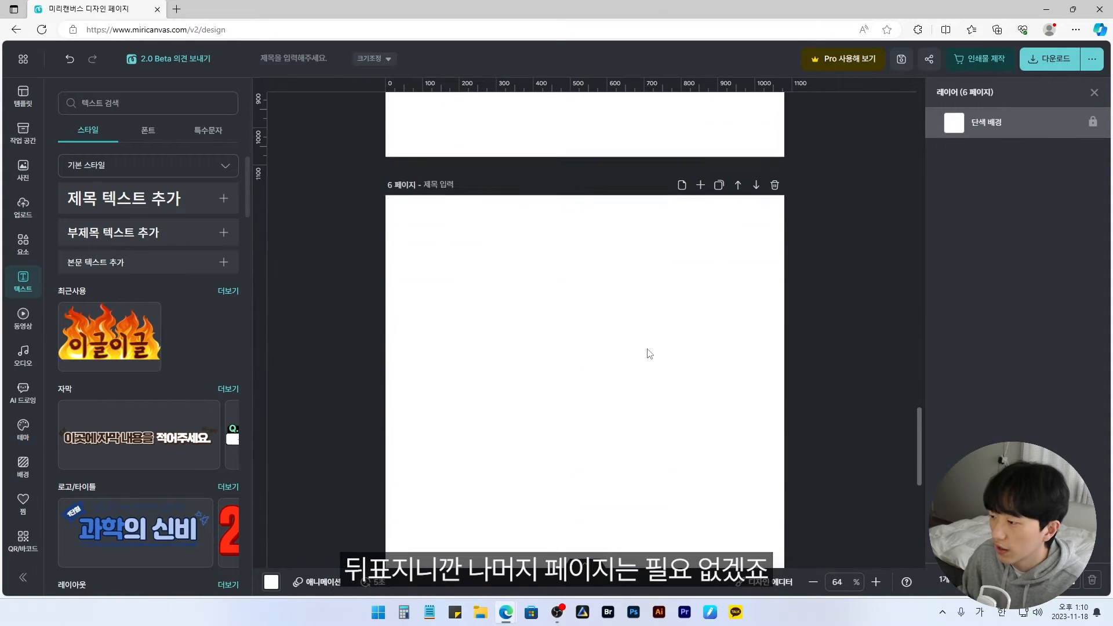
pyautogui.scroll(2, 643, 348)
pyautogui.scroll(-2, 681, 278)
pyautogui.scroll(3, 706, 307)
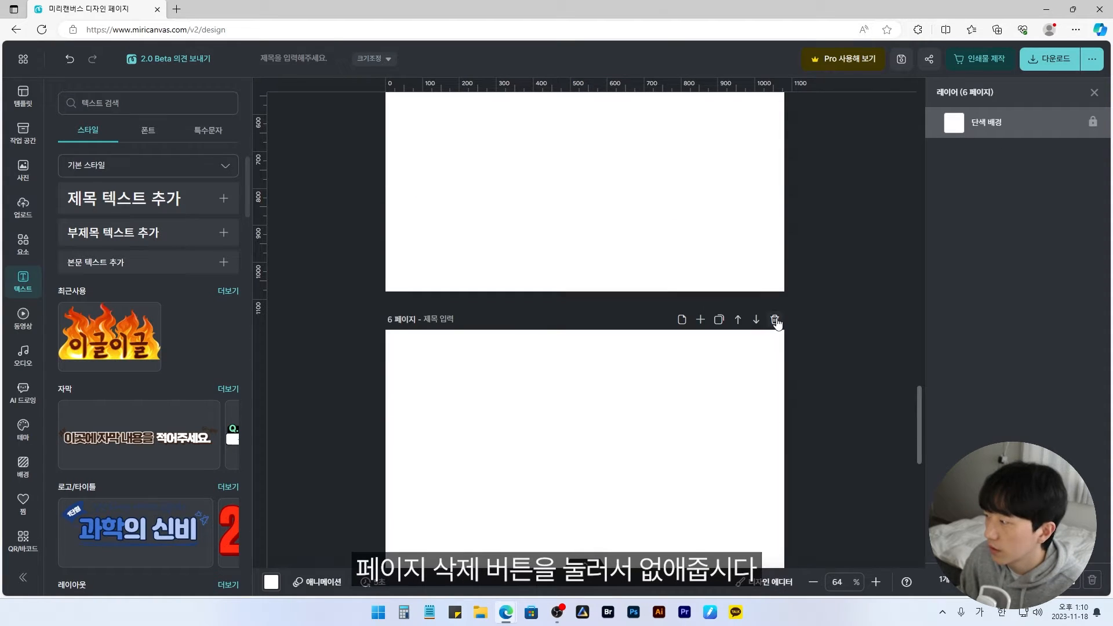
pyautogui.click(775, 319)
pyautogui.click(774, 319)
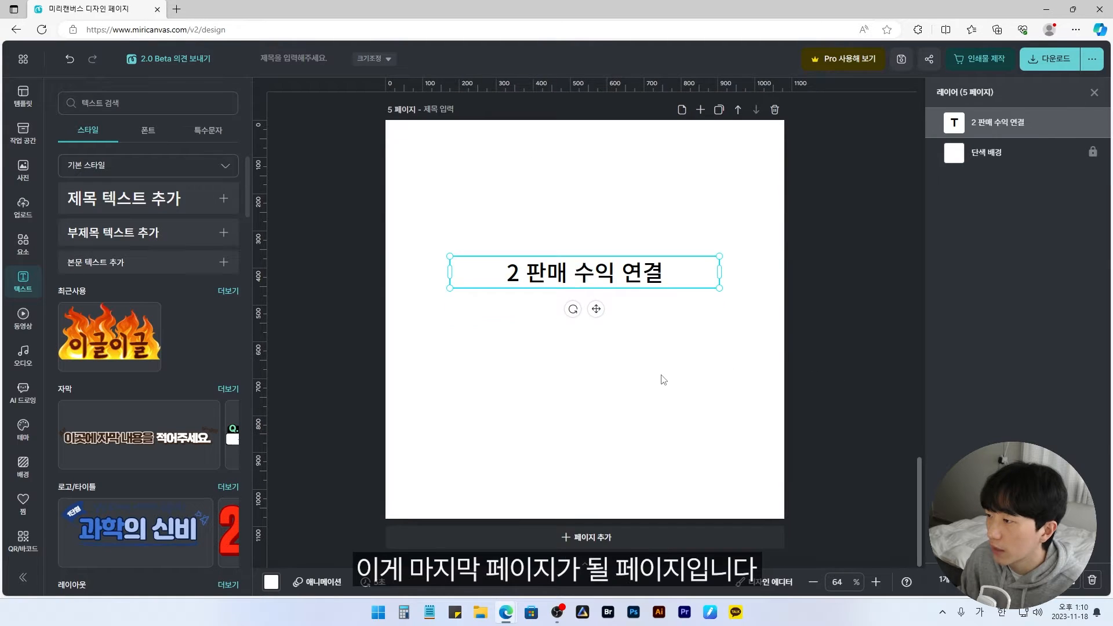
# Replace the page 5 heading text with the channel name "히스의 작업실"
pyautogui.scroll(1, 665, 379)
pyautogui.doubleClick(685, 294)
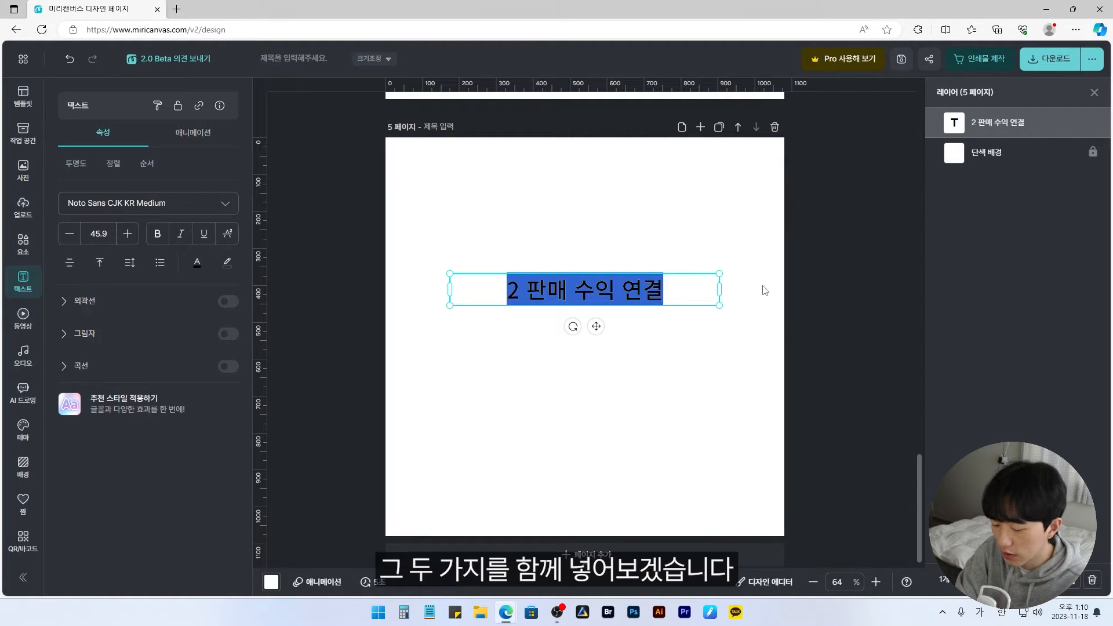
pyautogui.write('히스의 작업실')
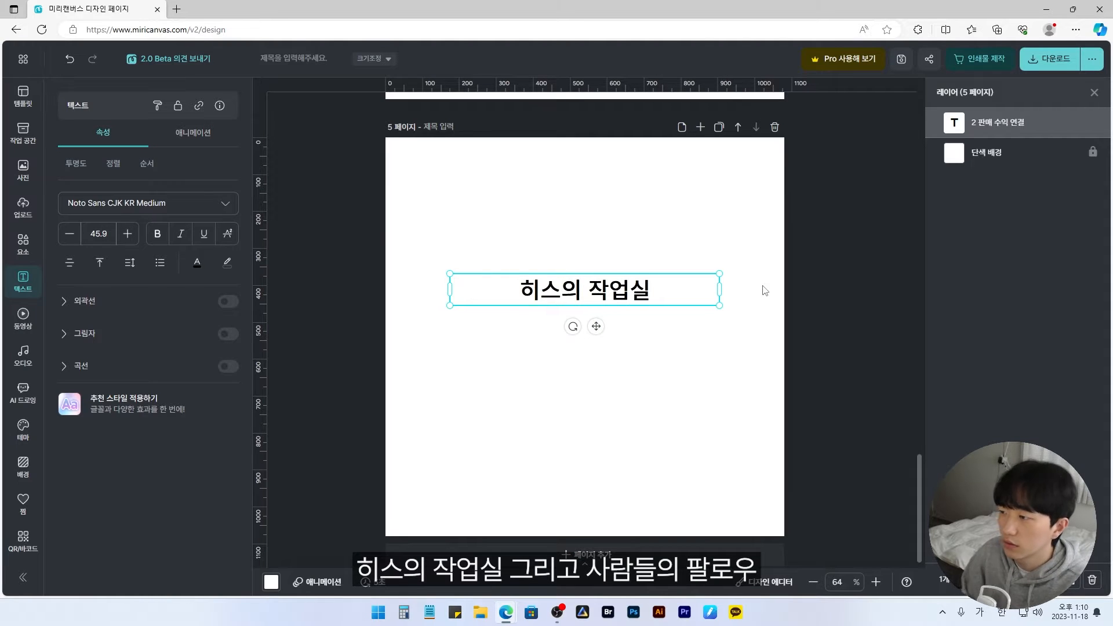
# Duplicate the channel name just below itself and change the copy to "팔로우 하시고 더 많은 정보 받아보세요!"
pyautogui.click(698, 368)
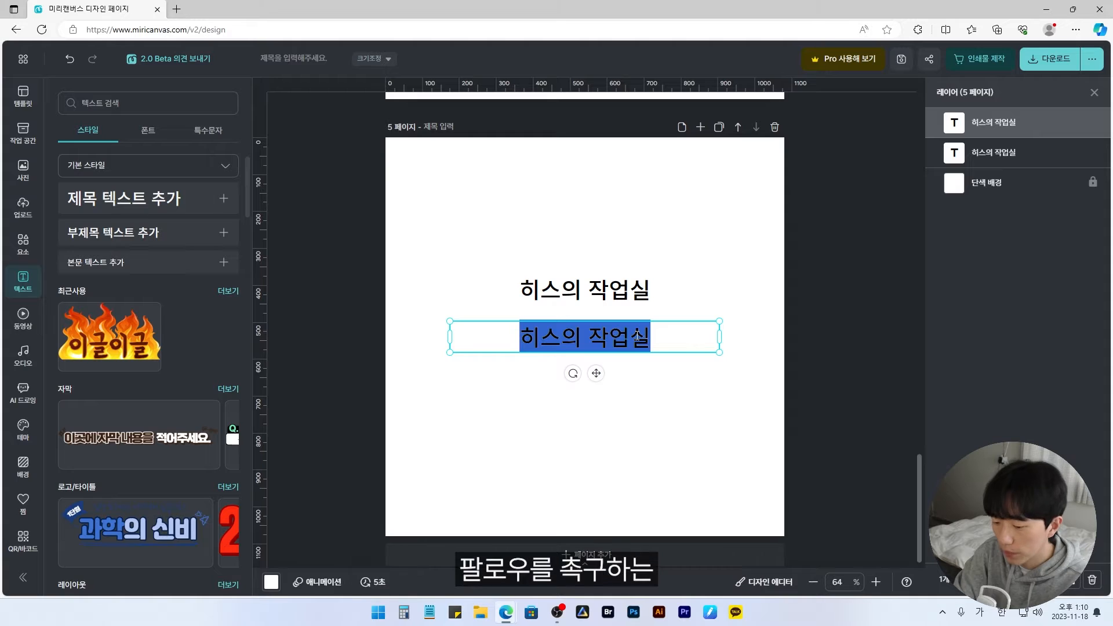
pyautogui.write('팔')
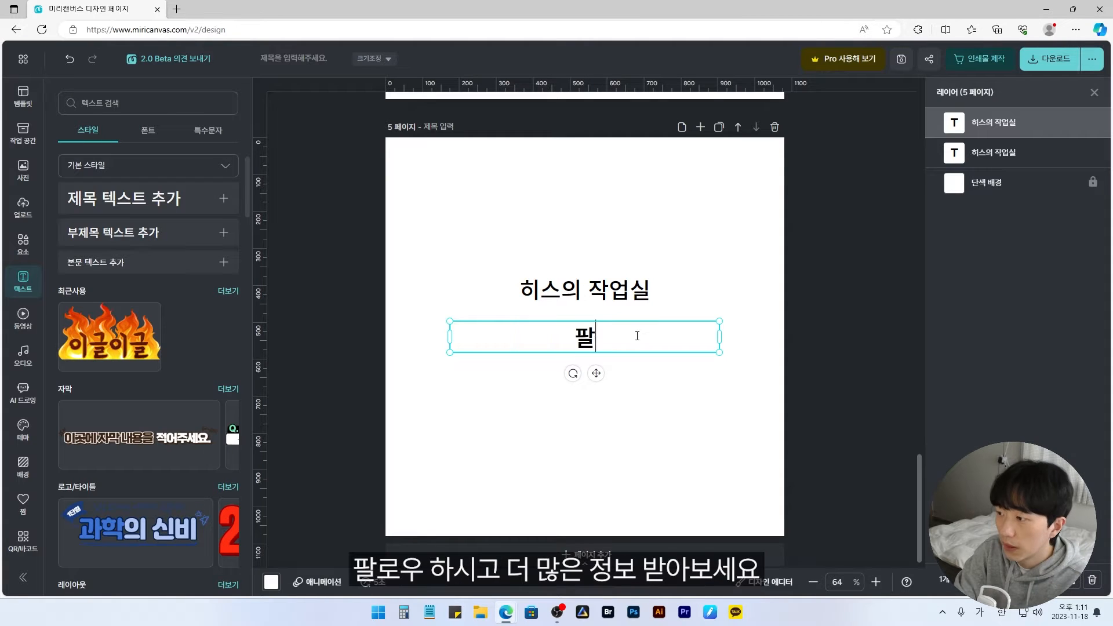
pyautogui.write('로우 하시고 더 만은 ')
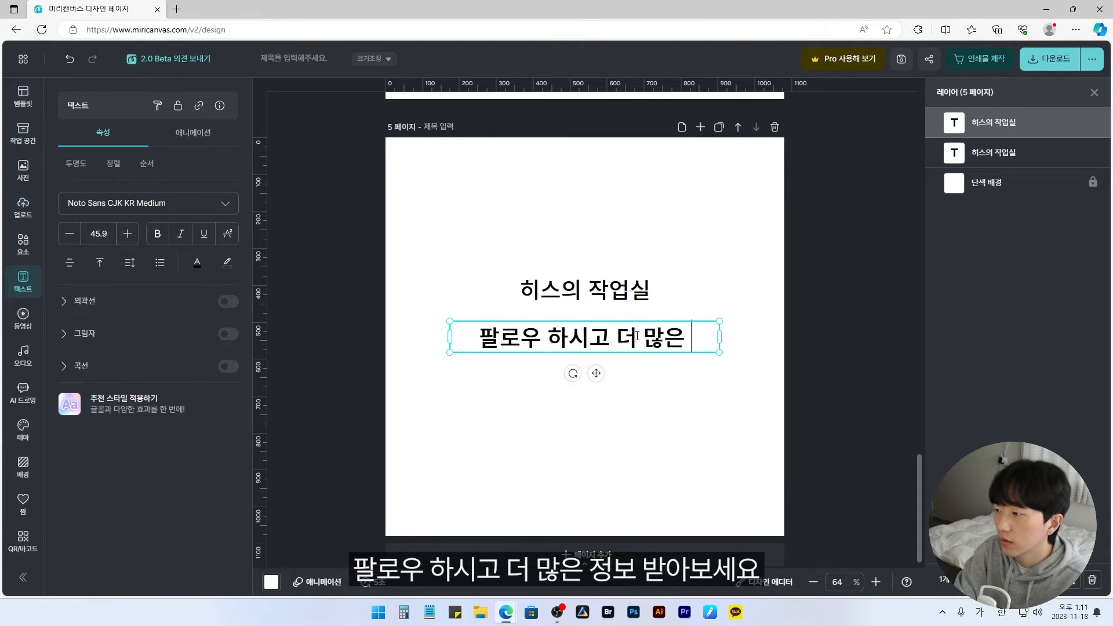
pyautogui.write('정보 받아보셍요!')
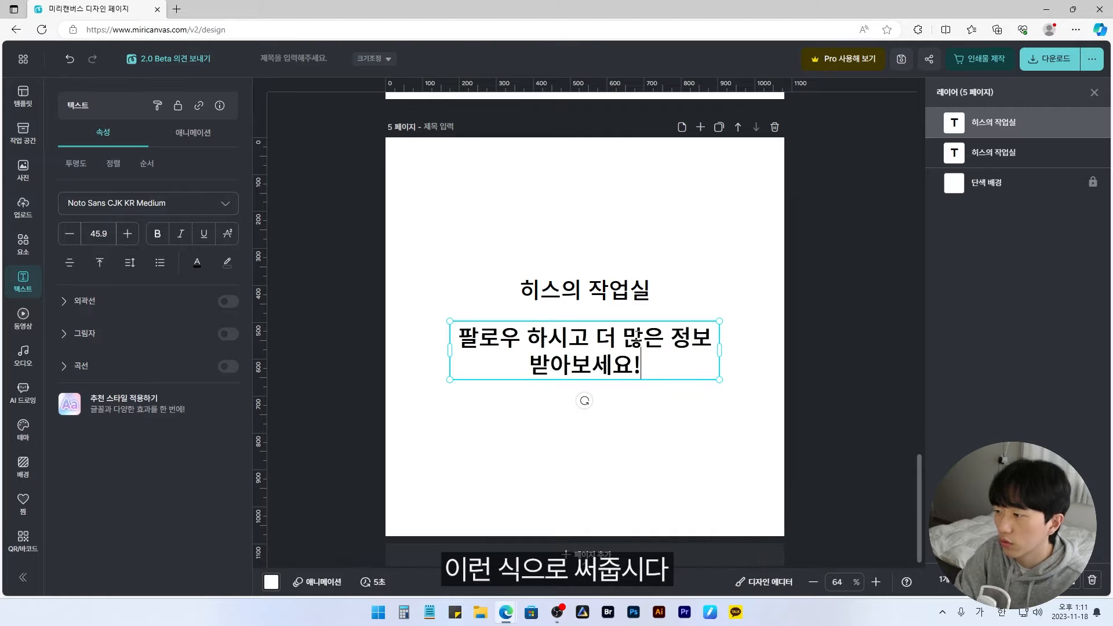
# Shrink the follow message on page 5 to fit on one line and move the channel name down closer to it
pyautogui.press('Escape')
pyautogui.click(703, 361)
pyautogui.moveTo(720, 350)
pyautogui.mouseDown()
pyautogui.moveTo(777, 339)
pyautogui.moveTo(703, 349)
pyautogui.mouseUp()
pyautogui.moveTo(632, 297); pyautogui.dragTo(632, 312)
# Duplicate the follow message near the lower edge of page 5 and replace the copy's text with the Instagram handle
pyautogui.moveTo(656, 342); pyautogui.dragTo(657, 487)
pyautogui.doubleClick(658, 487)
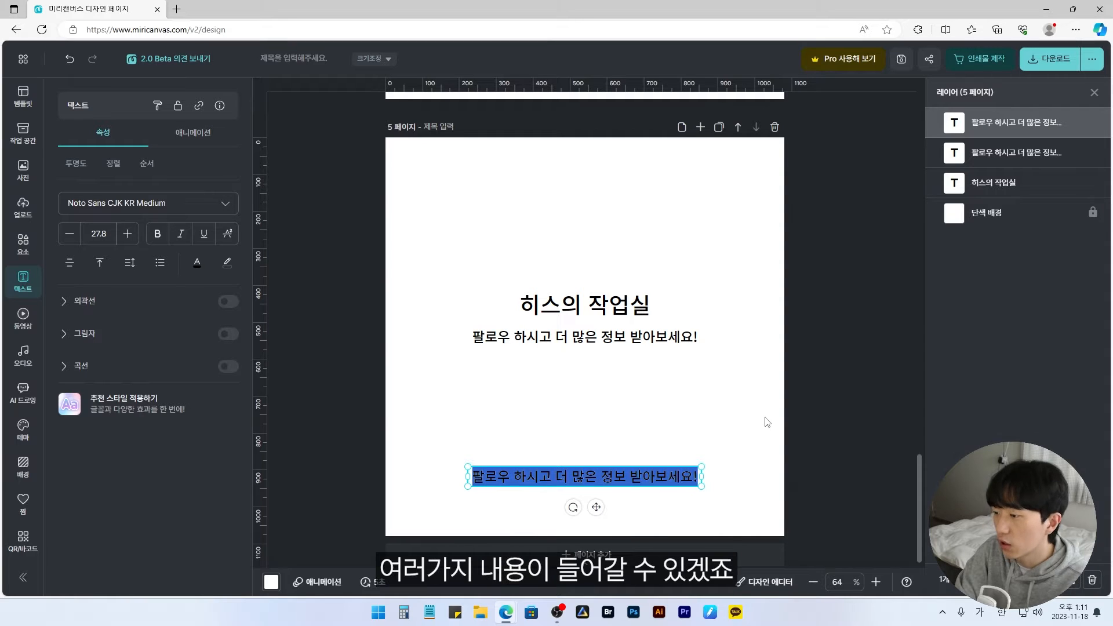
pyautogui.write('@')
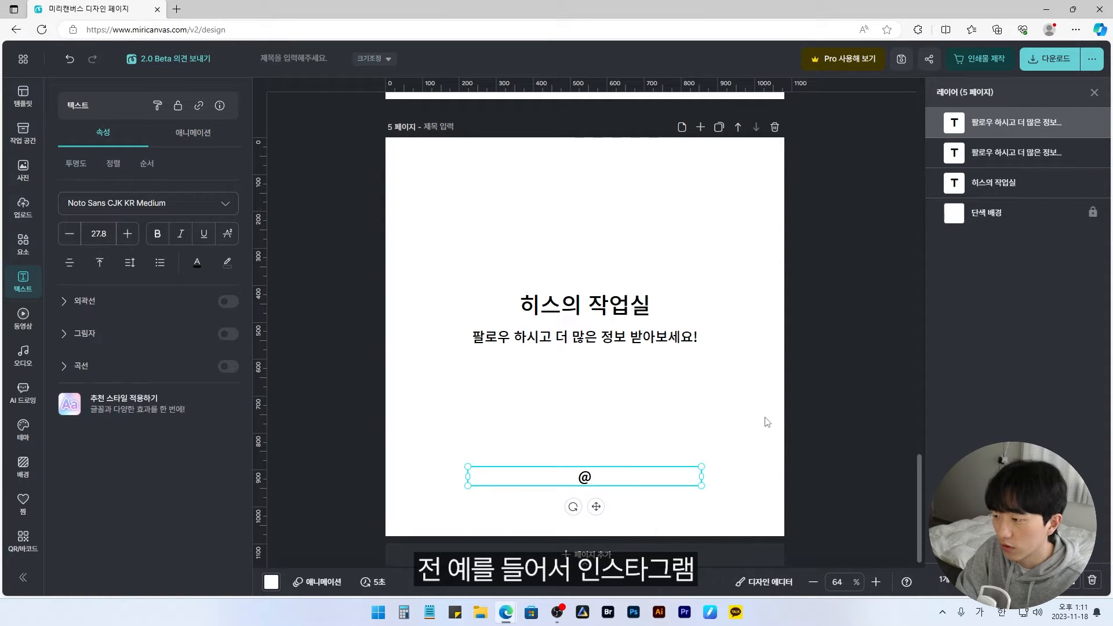
pyautogui.write('ㅗ')
pyautogui.press('BackSpace')
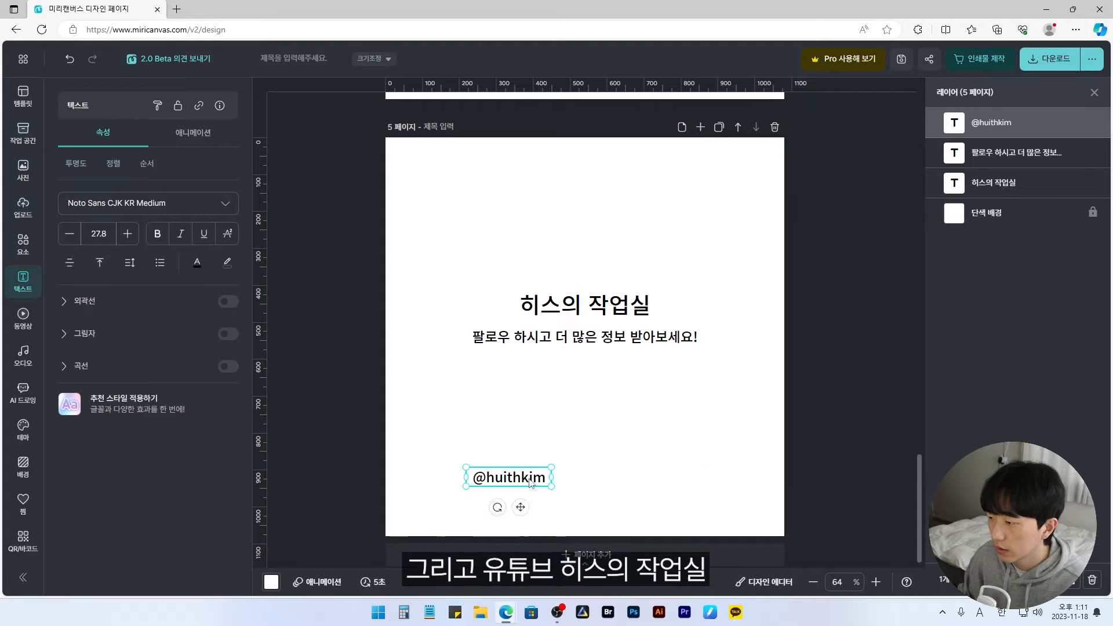
# Duplicate the Instagram handle beside itself near the lower edge of page 5 and change the copy's text to "히스의 작업실"
pyautogui.moveTo(513, 479); pyautogui.dragTo(655, 478)
pyautogui.doubleClick(659, 478)
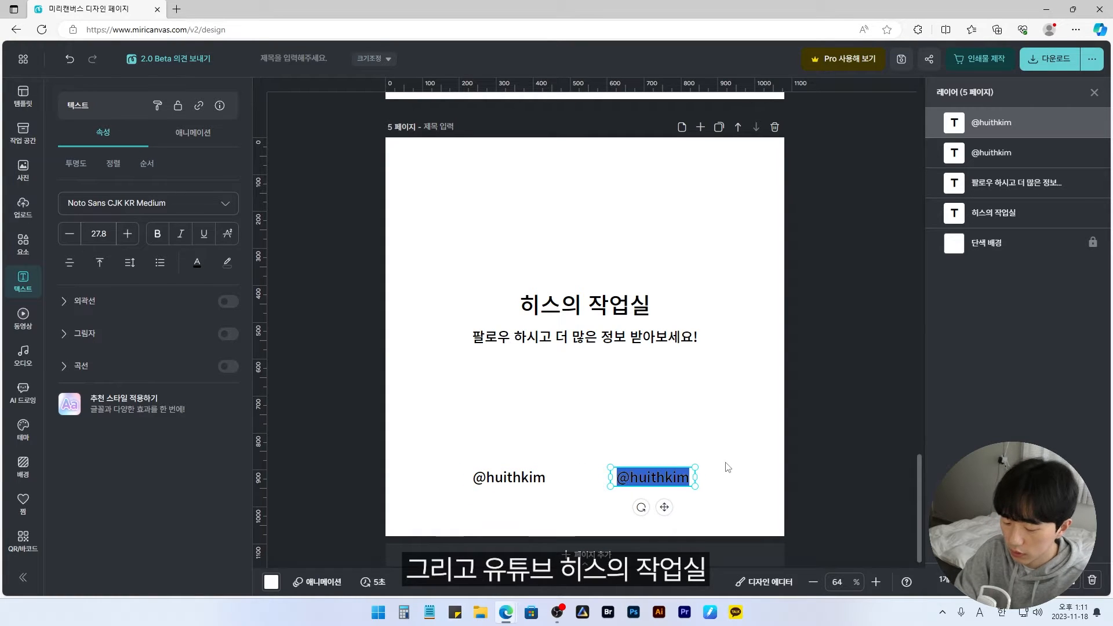
pyautogui.write('gltmdml')
pyautogui.press('BackSpace')
pyautogui.press('BackSpace')
pyautogui.press('BackSpace')
pyautogui.press('BackSpace')
pyautogui.press('BackSpace')
pyautogui.press('BackSpace')
pyautogui.press('BackSpace')
pyautogui.press('Hangul')
pyautogui.write('히스의 작업시ㄹ')
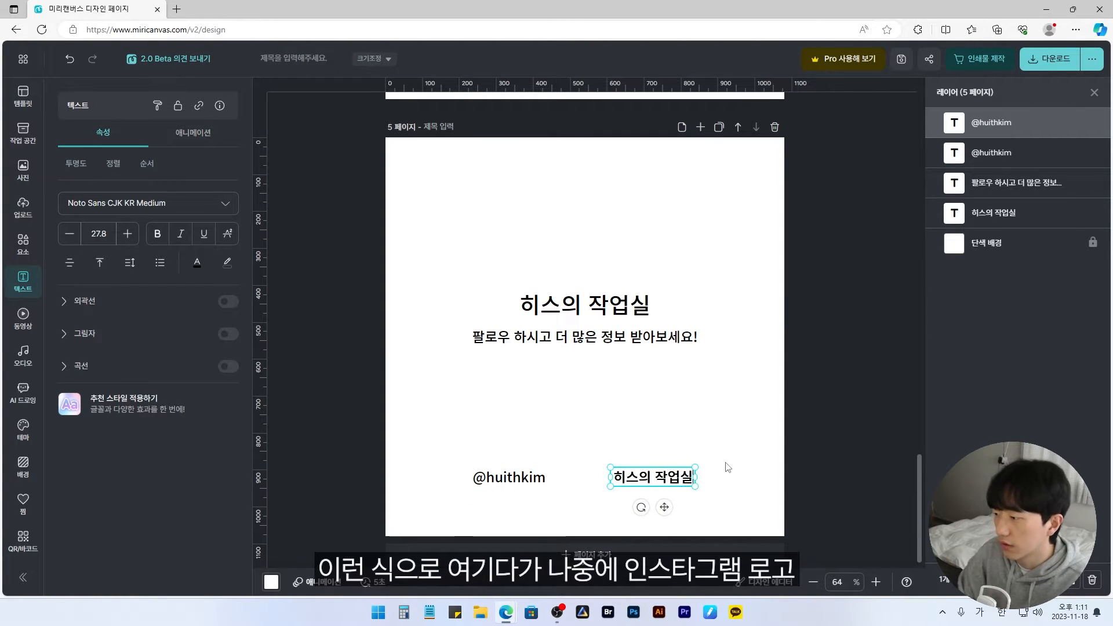
pyautogui.click(724, 458)
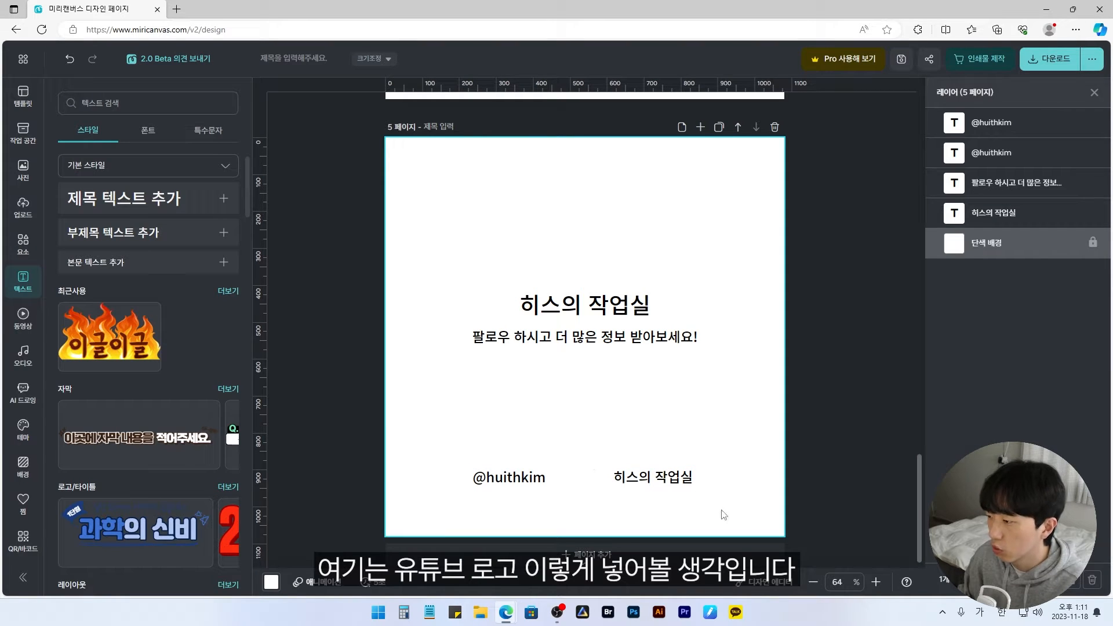
pyautogui.moveTo(718, 511); pyautogui.dragTo(456, 429)
pyautogui.click(751, 438)
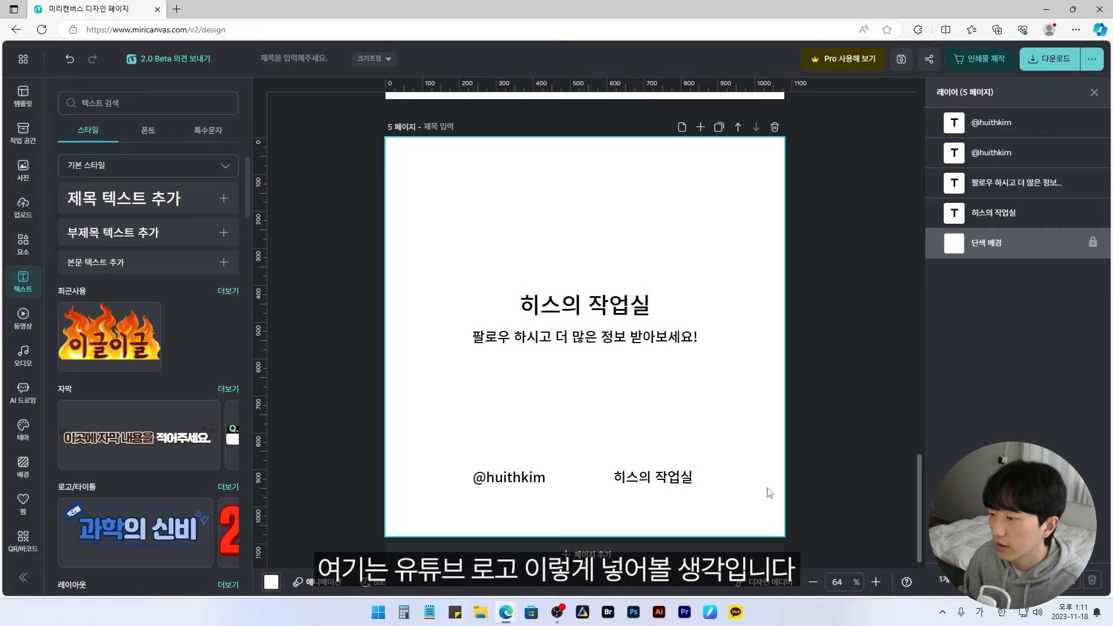
# Change the font of the page 1 title "유튜브로 돈 버는 법 3" to 카페24 써라운드
pyautogui.scroll(20, 769, 493)
pyautogui.scroll(-20, 753, 481)
pyautogui.scroll(18, 746, 460)
pyautogui.scroll(8, 522, 333)
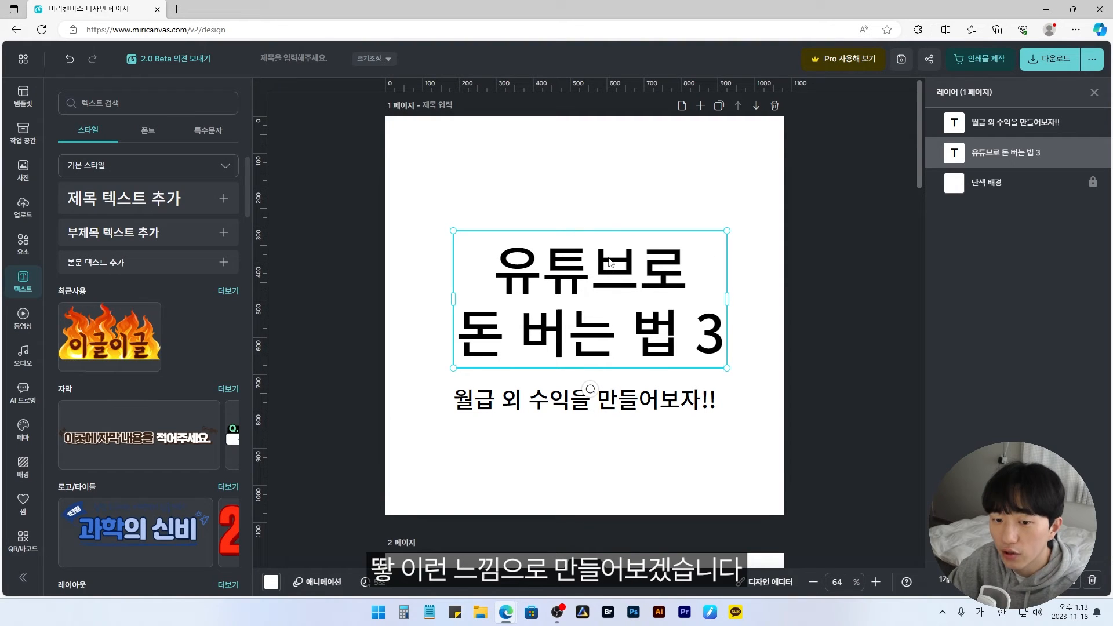
pyautogui.click(585, 204)
pyautogui.click(570, 277)
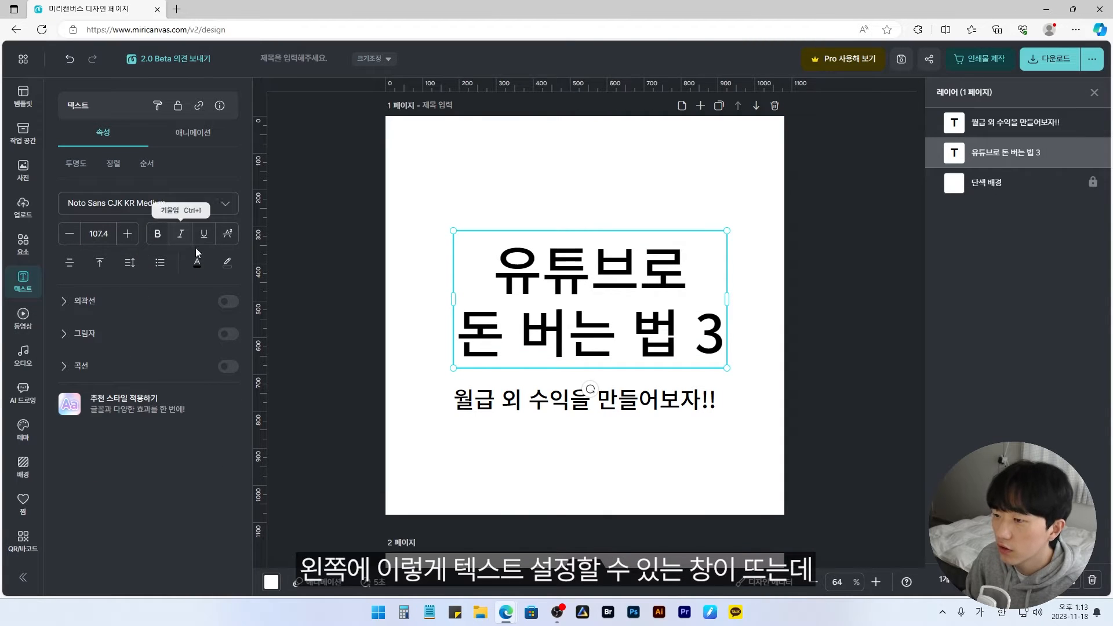
pyautogui.click(116, 204)
pyautogui.scroll(-10, 174, 373)
pyautogui.scroll(-10, 174, 373)
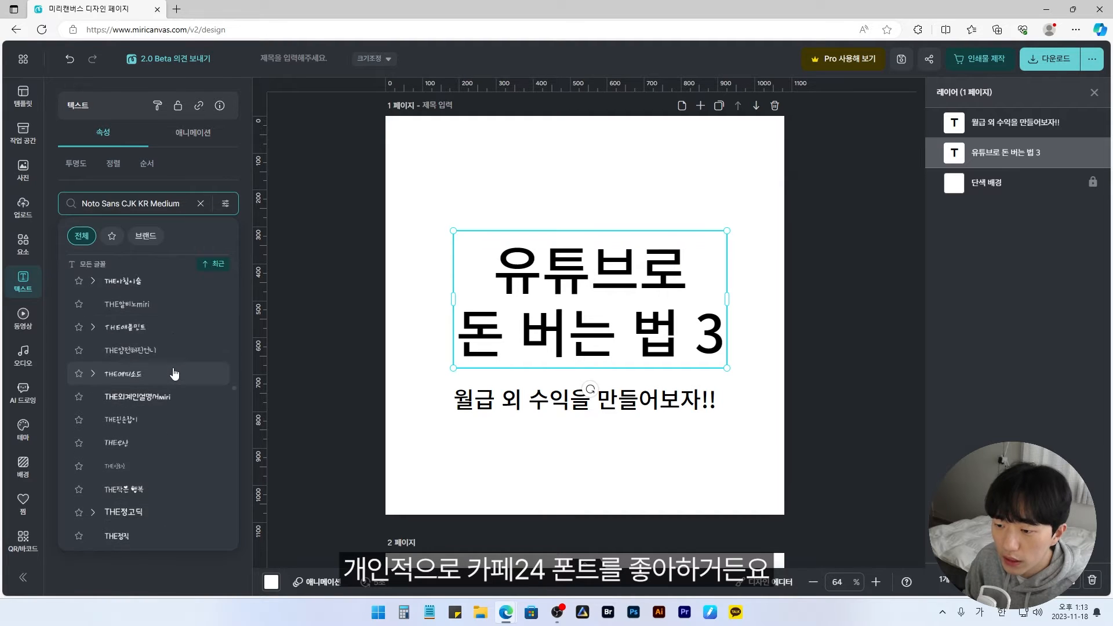
pyautogui.scroll(-5, 175, 374)
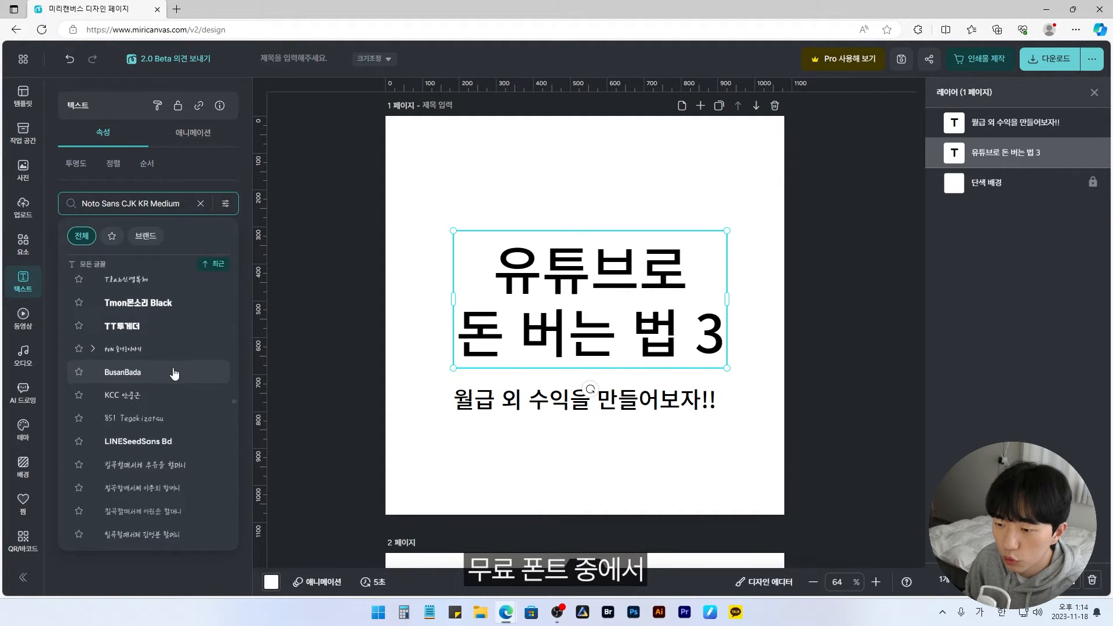
pyautogui.scroll(-10, 175, 374)
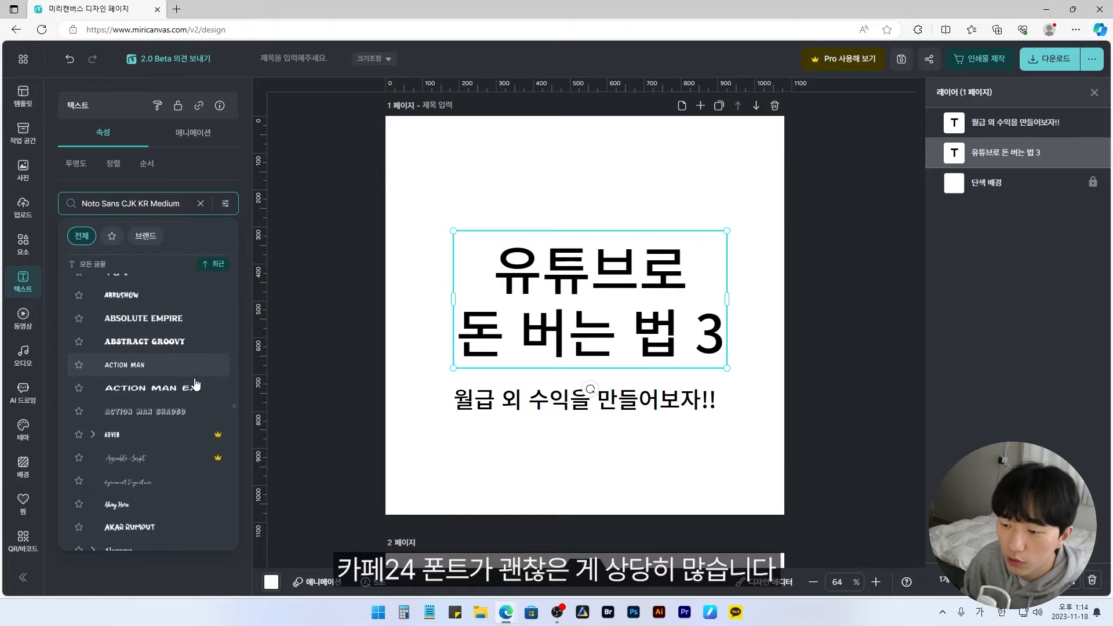
pyautogui.scroll(-6, 177, 394)
pyautogui.moveTo(235, 413); pyautogui.dragTo(240, 341)
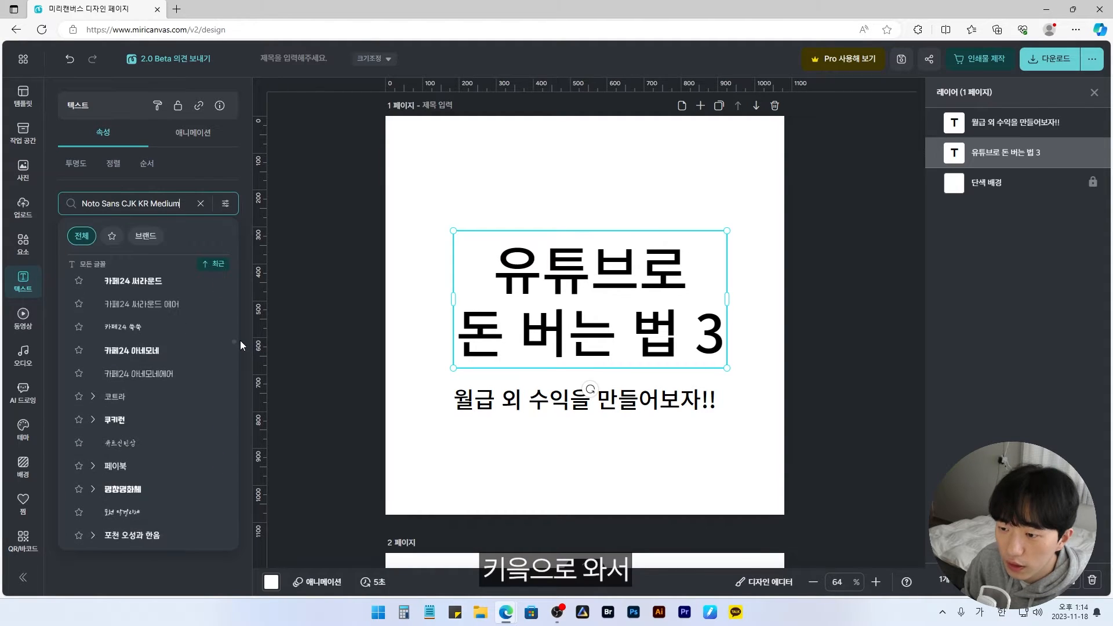
pyautogui.scroll(2, 156, 374)
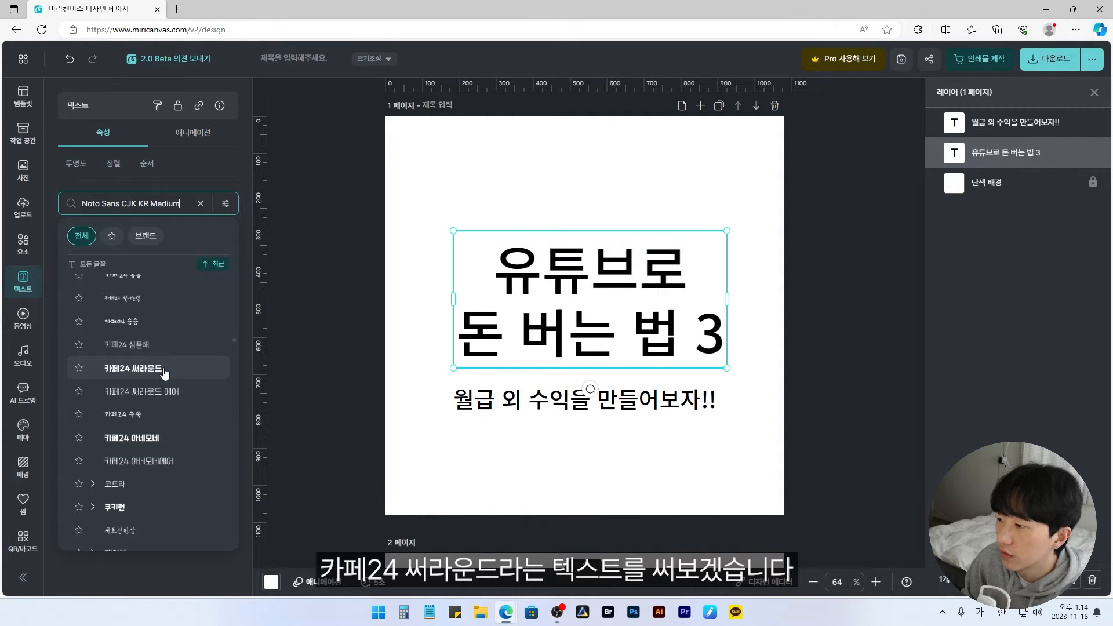
pyautogui.click(164, 369)
pyautogui.click(696, 316)
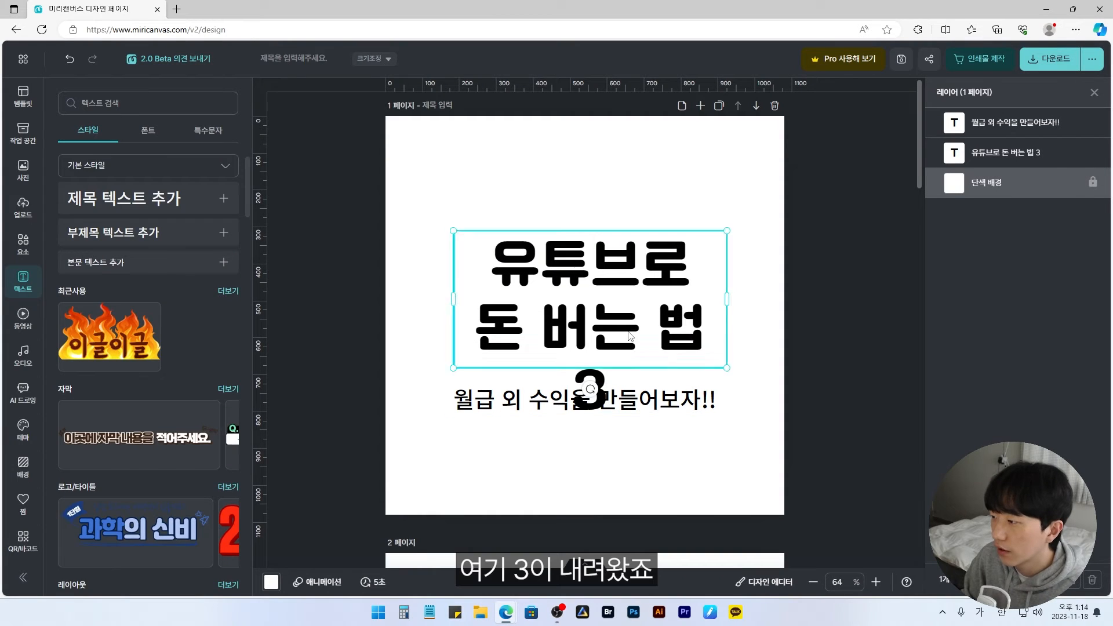
# Widen the page 1 title's text box so it fits on two lines, and shrink it to about size 91.8, centred above the subtitle
pyautogui.moveTo(728, 300); pyautogui.dragTo(737, 300)
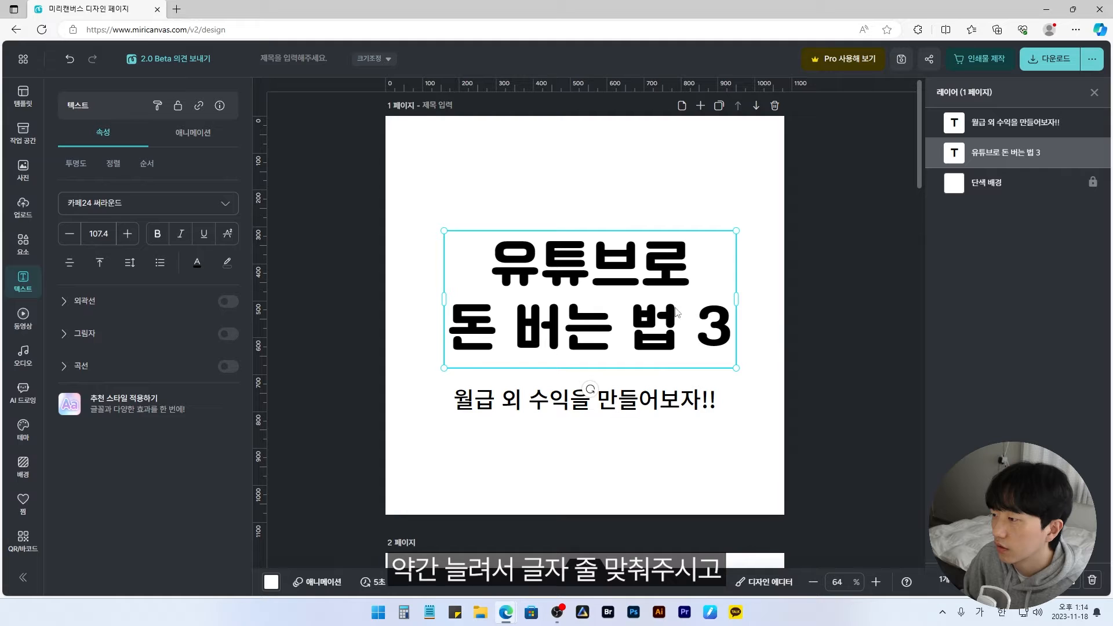
pyautogui.moveTo(736, 231); pyautogui.dragTo(715, 250)
pyautogui.moveTo(646, 268)
pyautogui.mouseDown()
pyautogui.moveTo(653, 284)
pyautogui.moveTo(644, 284)
pyautogui.mouseUp()
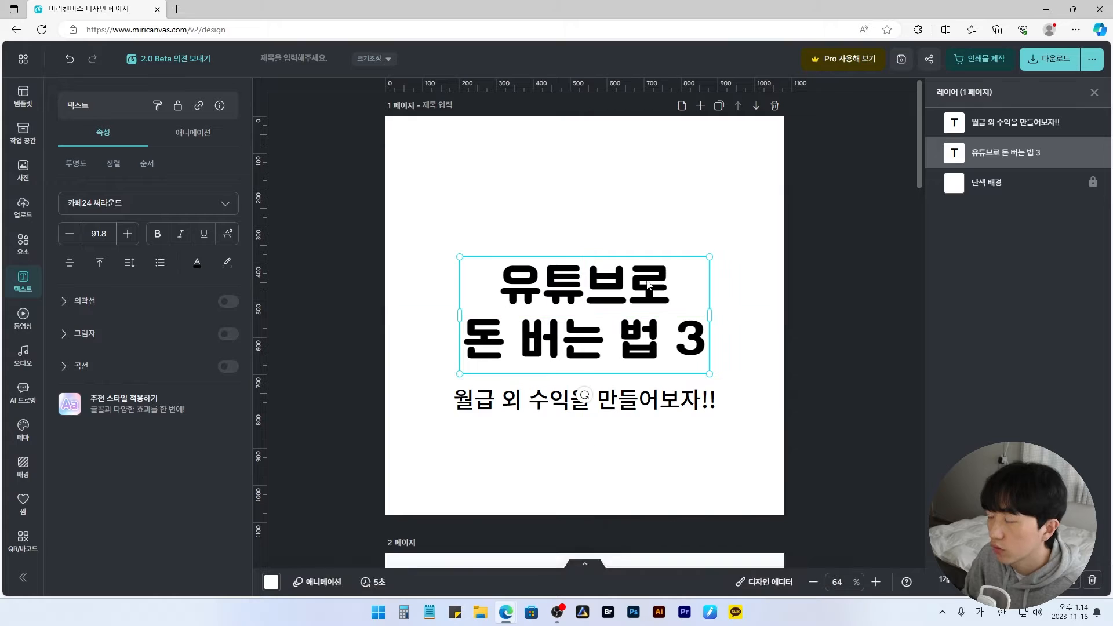
# Set the page 1 title's letter spacing to -5 and try a slightly tighter line spacing
pyautogui.click(130, 268)
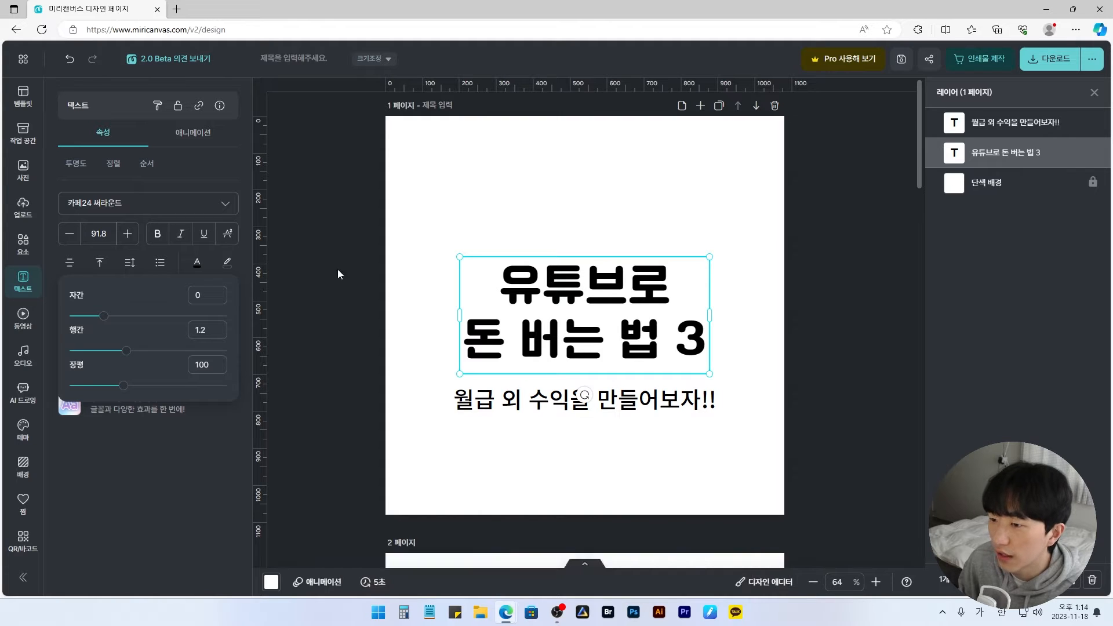
pyautogui.moveTo(102, 315); pyautogui.dragTo(100, 316)
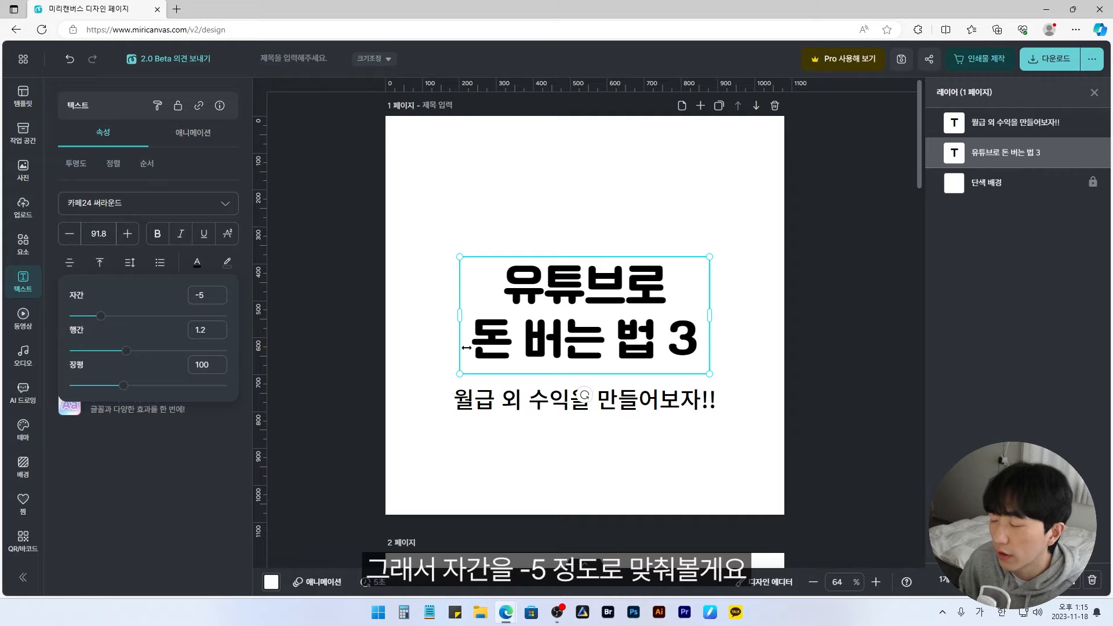
pyautogui.moveTo(126, 350); pyautogui.dragTo(121, 348)
pyautogui.click(748, 338)
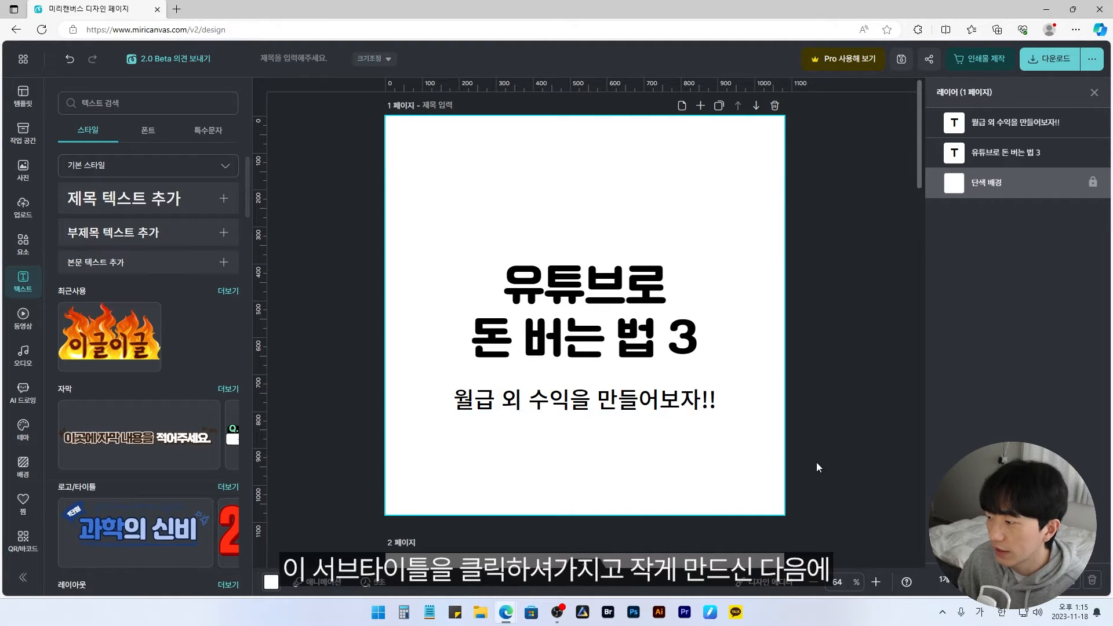
# Shrink the page 1 subtitle to about size 39.6 and set its font to 카페24 써라운드 에어, keeping it on one line
pyautogui.click(715, 396)
pyautogui.moveTo(712, 384); pyautogui.dragTo(650, 402)
pyautogui.click(199, 206)
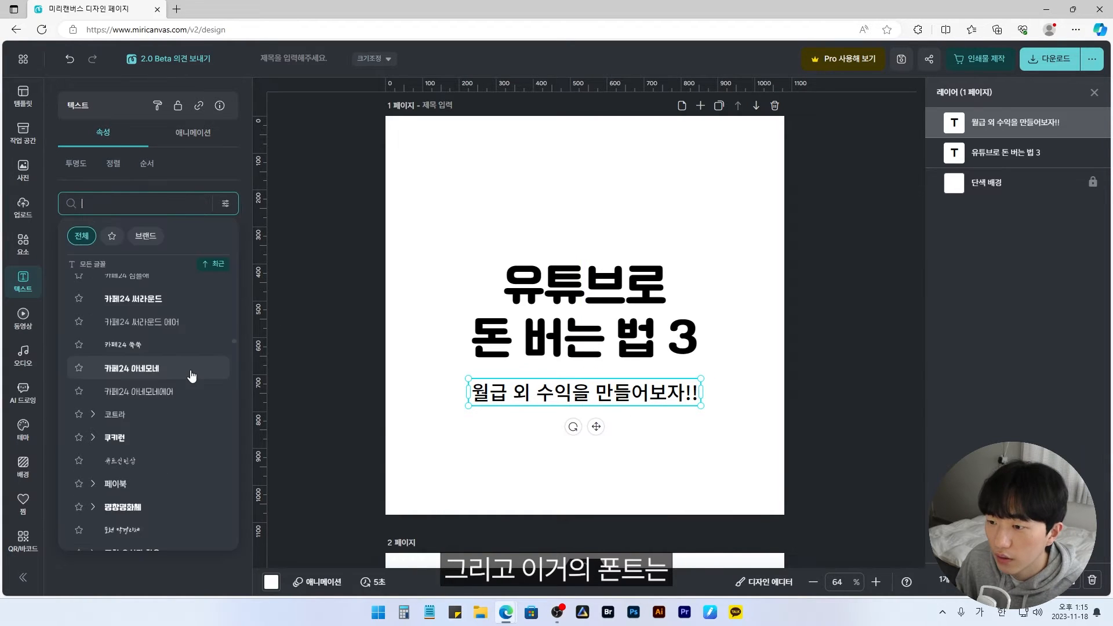
pyautogui.click(193, 325)
pyautogui.click(732, 402)
pyautogui.click(638, 396)
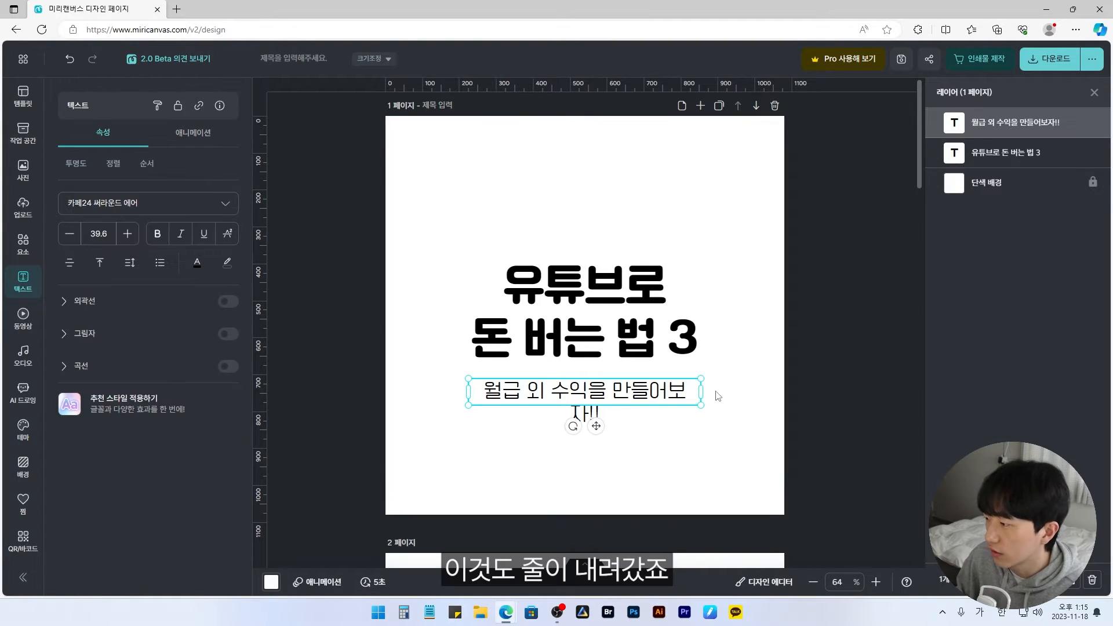
pyautogui.moveTo(698, 392); pyautogui.dragTo(710, 393)
# Italicize only the two exclamation marks at the end of the page 1 subtitle
pyautogui.doubleClick(691, 399)
pyautogui.click(686, 392)
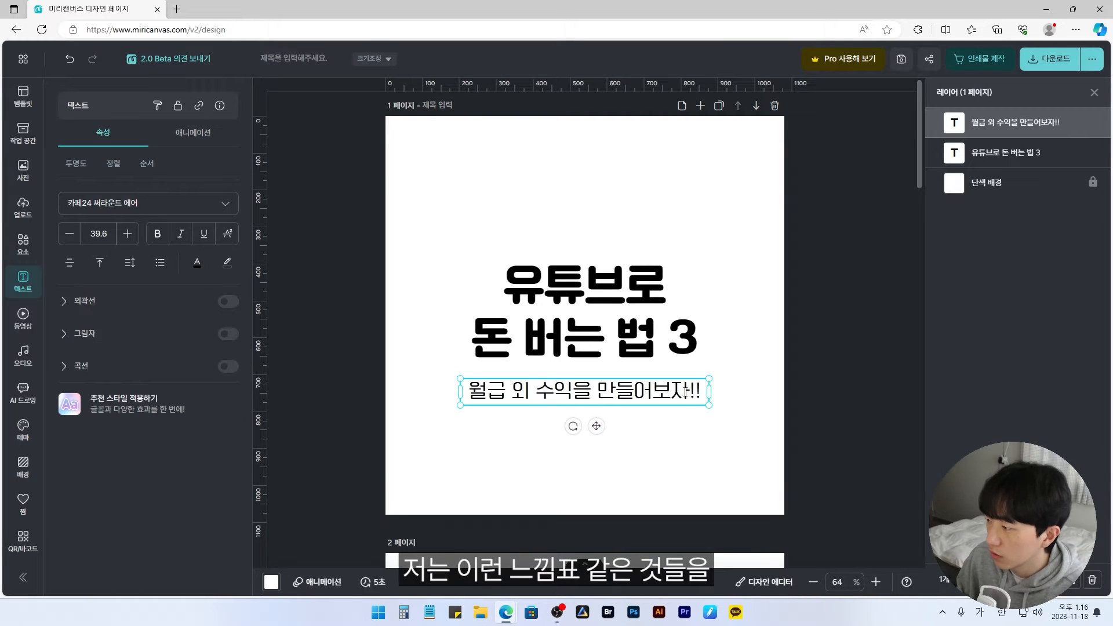
pyautogui.moveTo(689, 393); pyautogui.dragTo(710, 392)
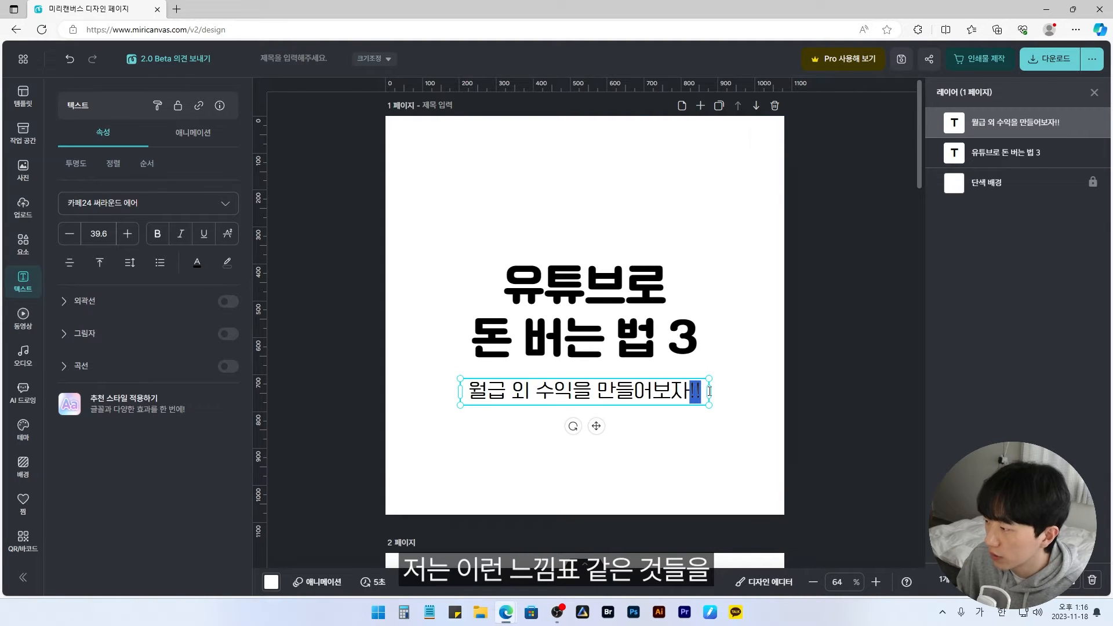
pyautogui.click(180, 233)
pyautogui.click(737, 401)
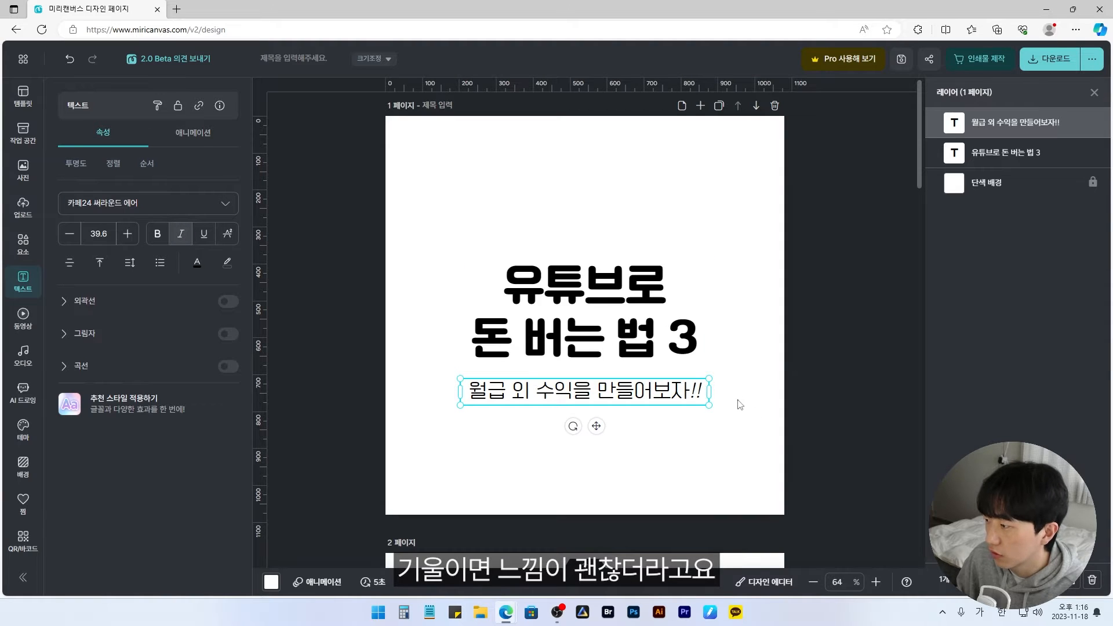
# Fit the subtitle closer under the title at about size 39.2 and slightly reduce its letter spacing
pyautogui.click(679, 394)
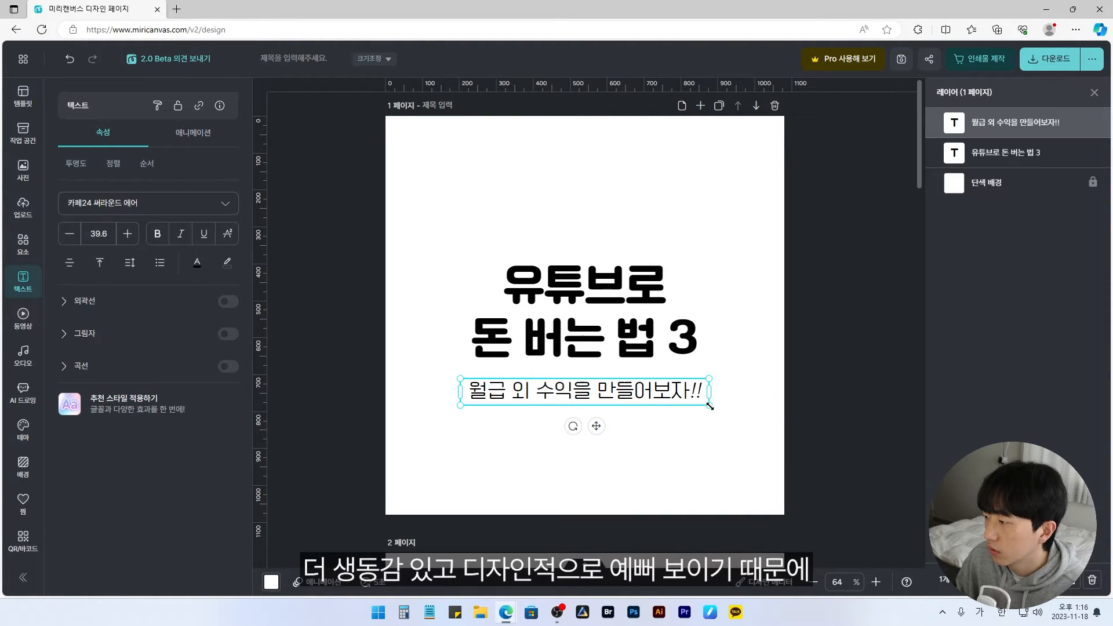
pyautogui.moveTo(712, 414); pyautogui.dragTo(676, 399)
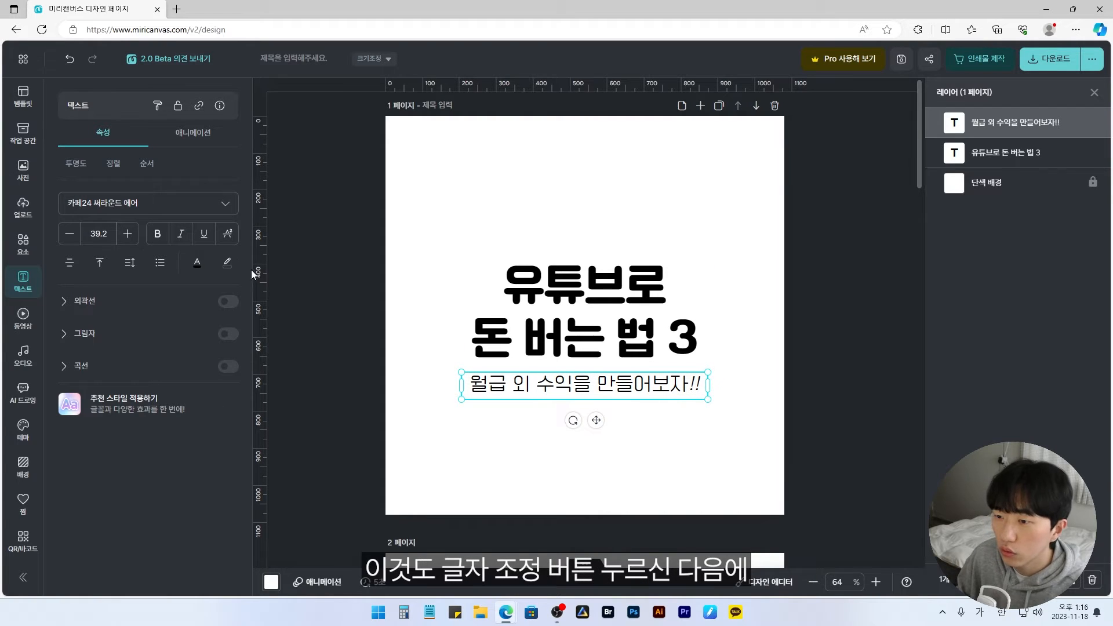
pyautogui.click(131, 264)
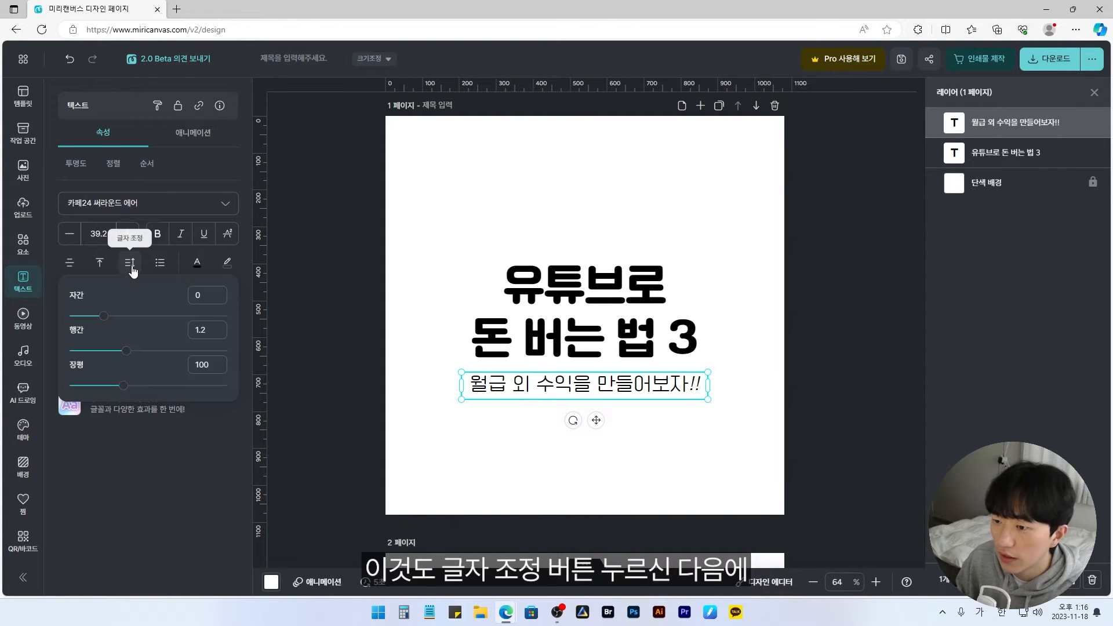
pyautogui.moveTo(104, 314); pyautogui.dragTo(102, 315)
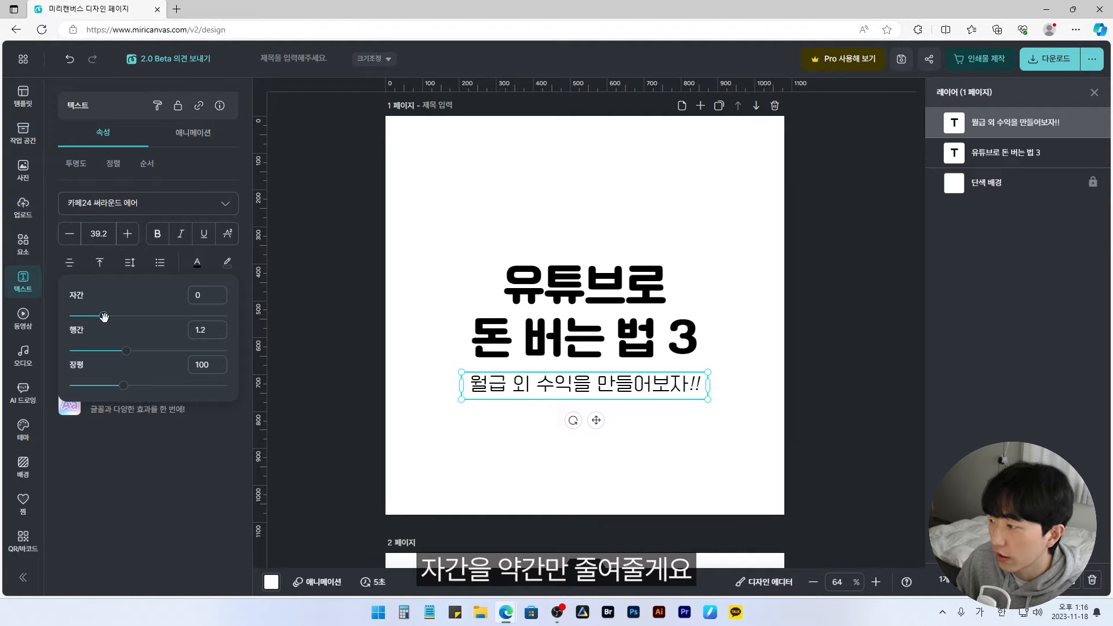
# Enlarge the page 1 title and subtitle together slightly so they stand out more
pyautogui.click(389, 366)
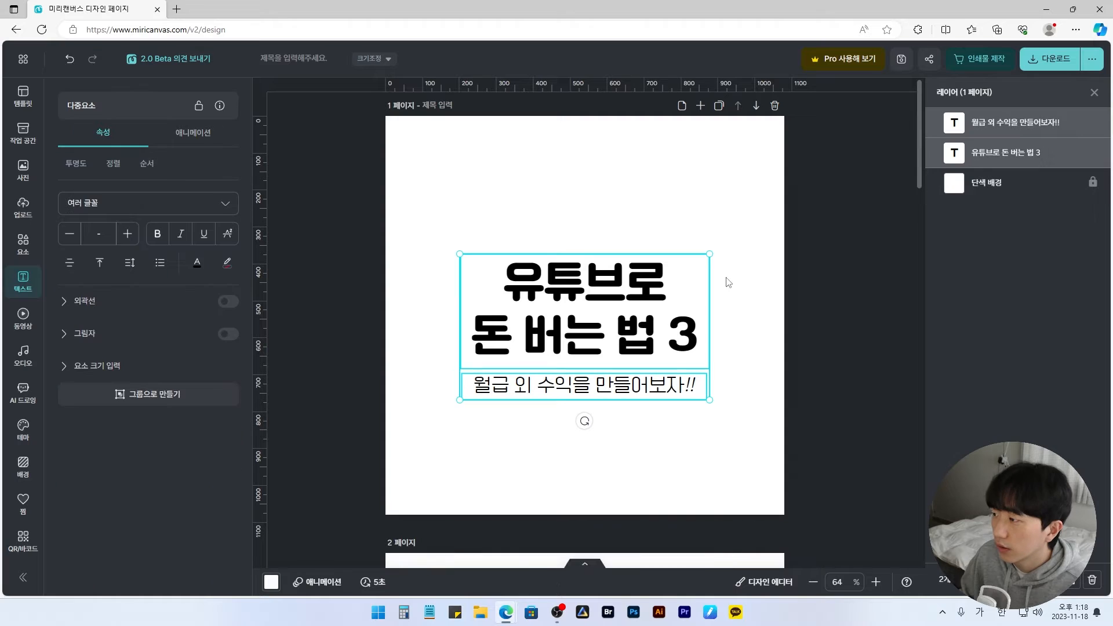
pyautogui.moveTo(712, 254); pyautogui.dragTo(725, 251)
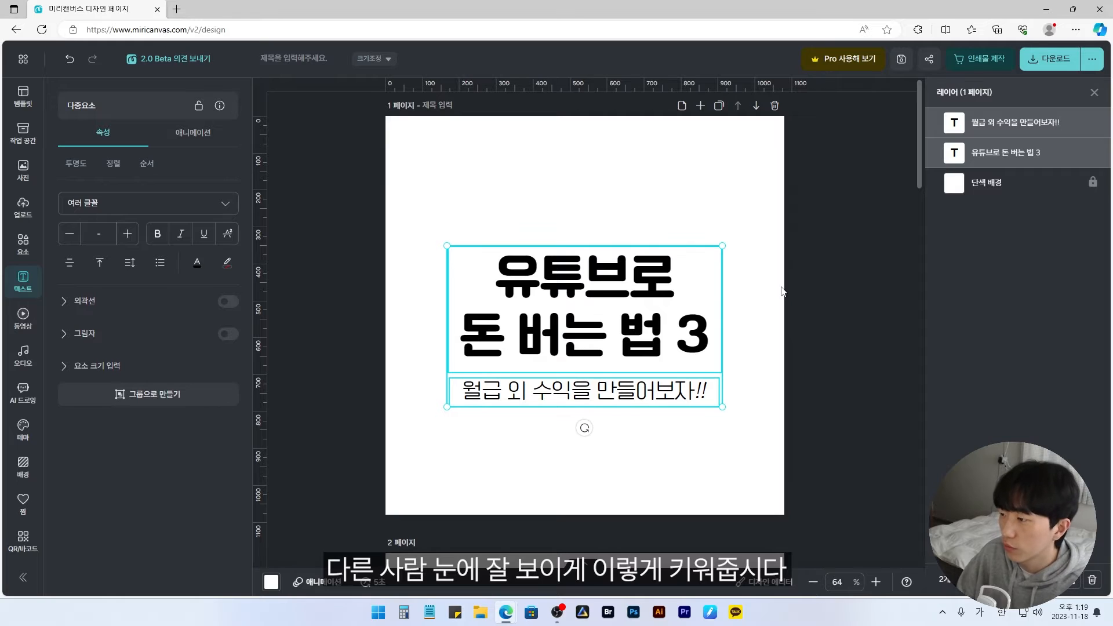
pyautogui.click(782, 290)
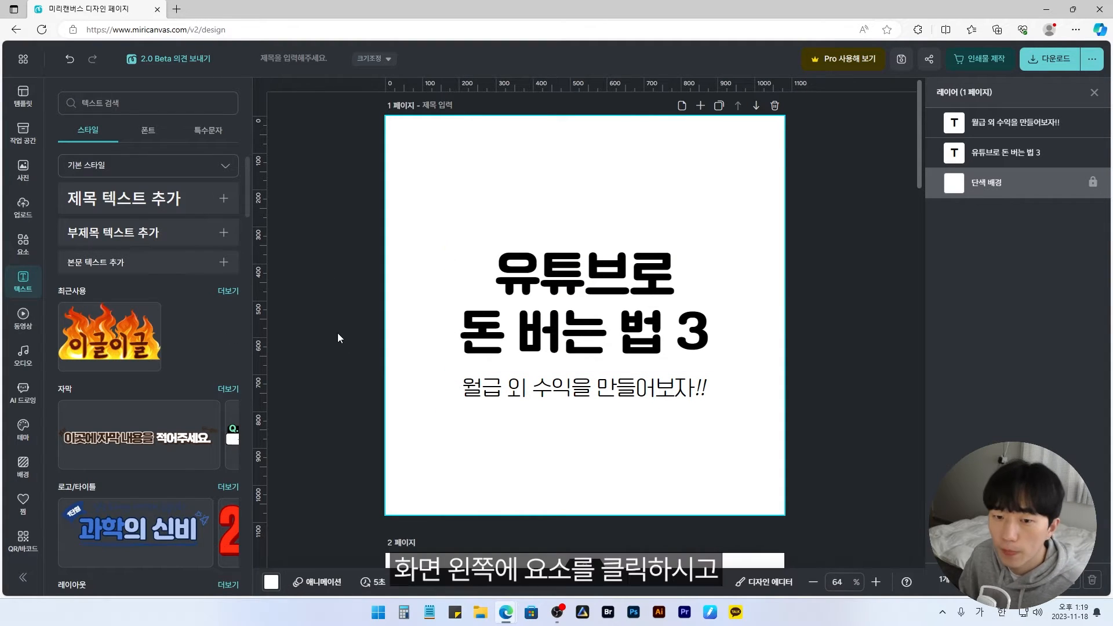
# Search the illustration elements for "유튜브" and insert the red rounded play-button logo on page 1
pyautogui.click(24, 243)
pyautogui.click(113, 131)
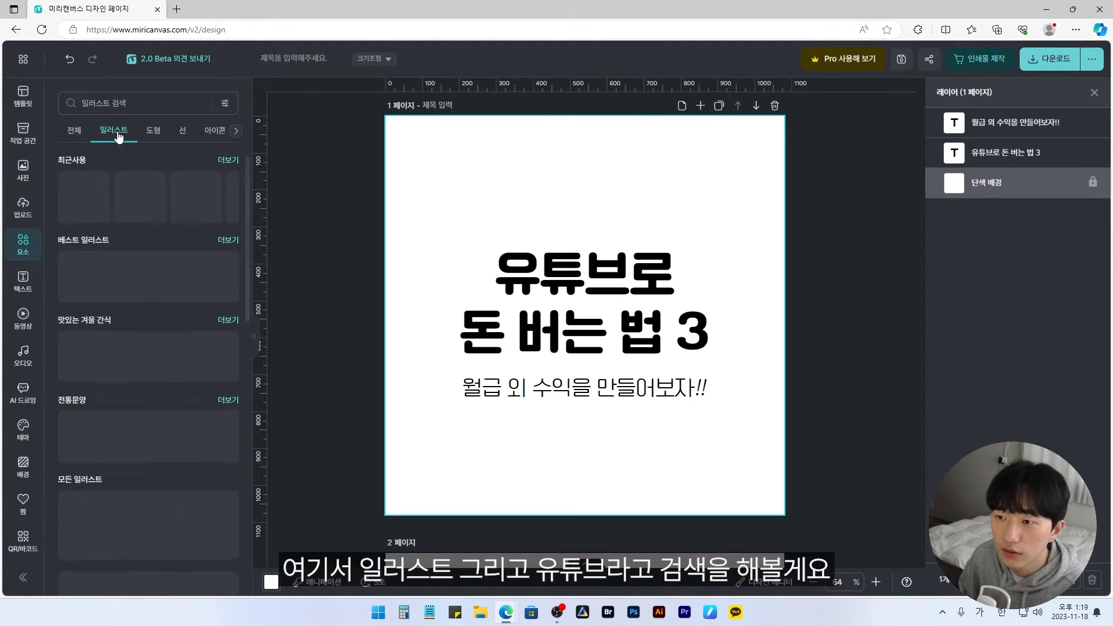
pyautogui.click(136, 103)
pyautogui.write('유튜브')
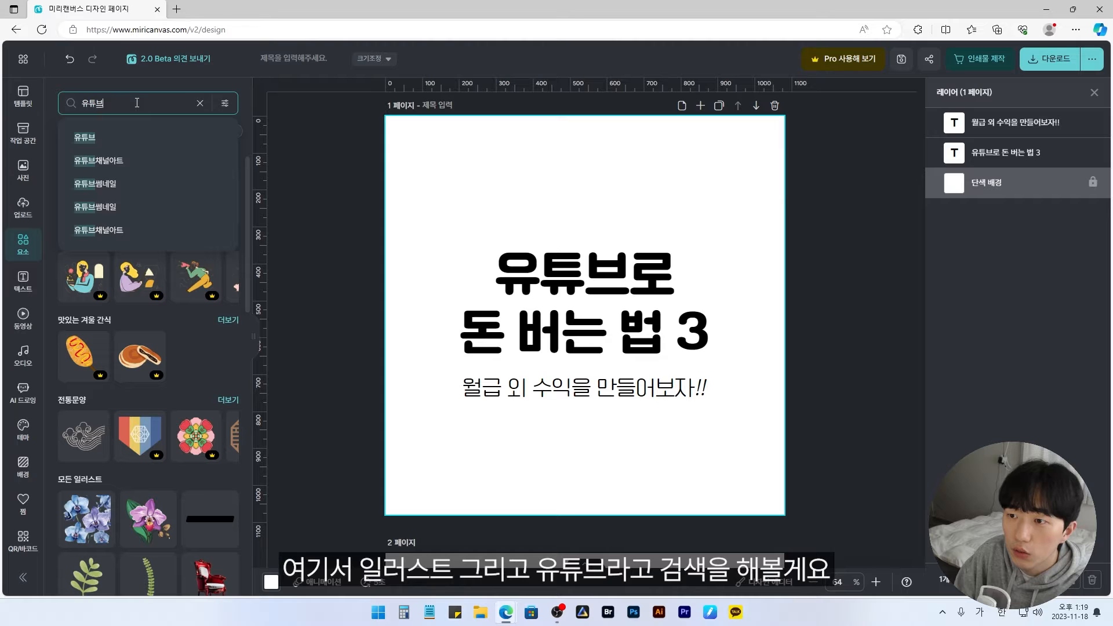
pyautogui.press('Return')
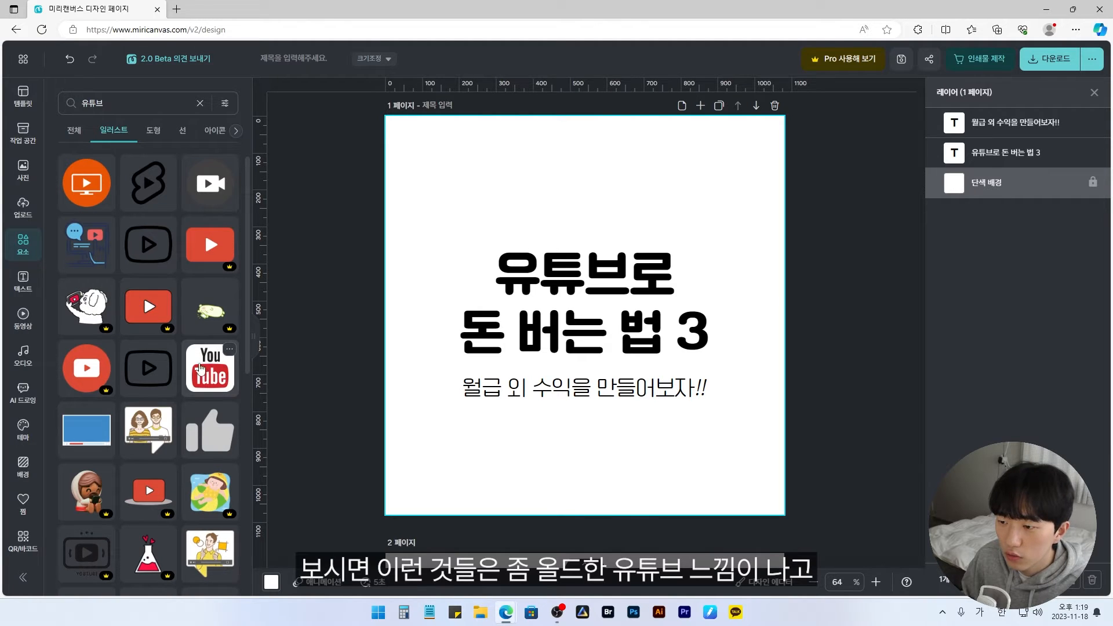
pyautogui.scroll(-5, 200, 373)
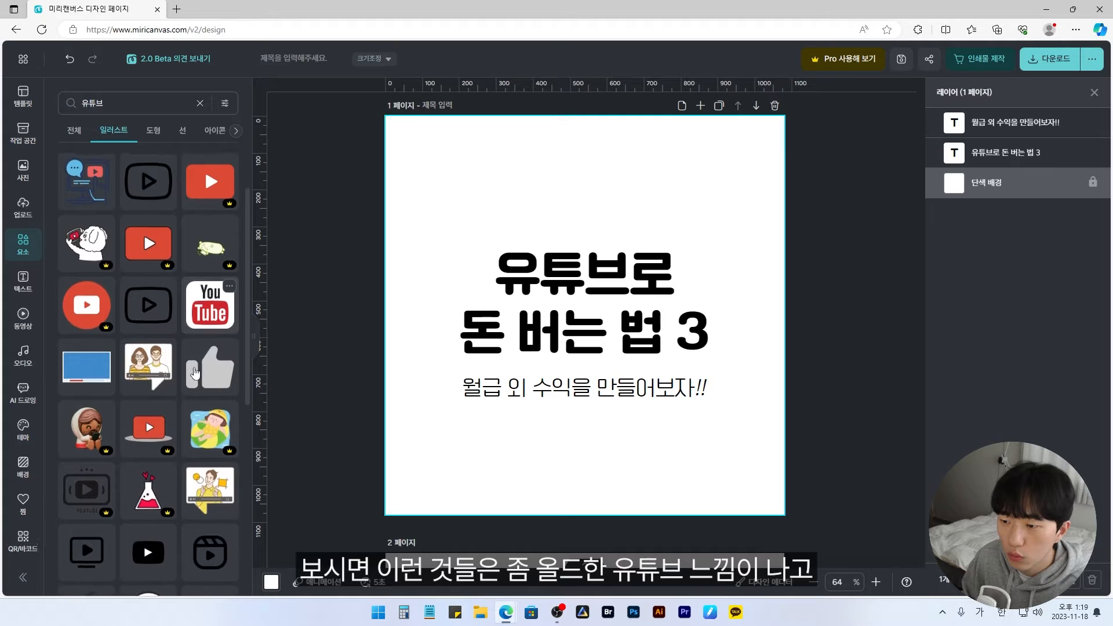
pyautogui.scroll(-2, 200, 374)
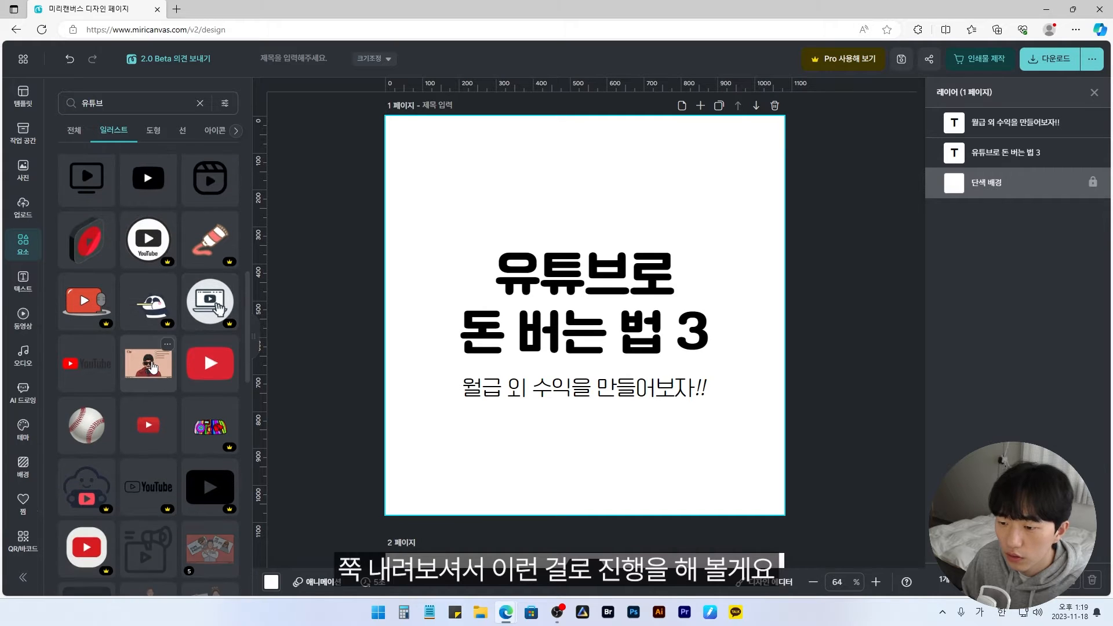
pyautogui.click(211, 365)
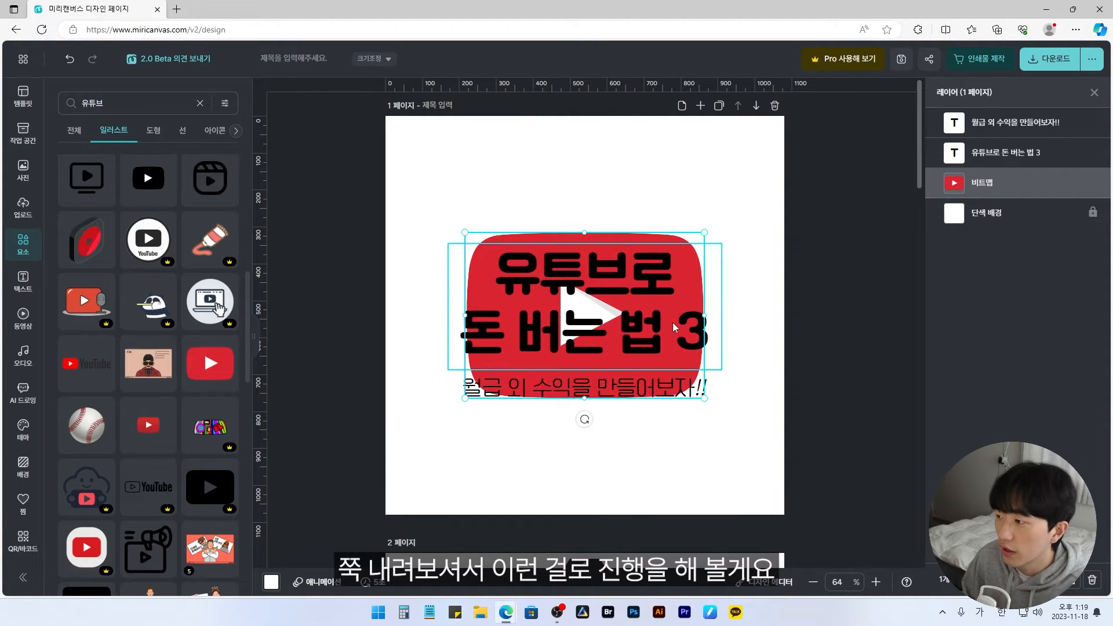
# Shrink the red play-button logo on page 1 and place it centered just above the title
pyautogui.moveTo(597, 237); pyautogui.dragTo(601, 142)
pyautogui.moveTo(711, 134); pyautogui.dragTo(596, 206)
pyautogui.click(690, 224)
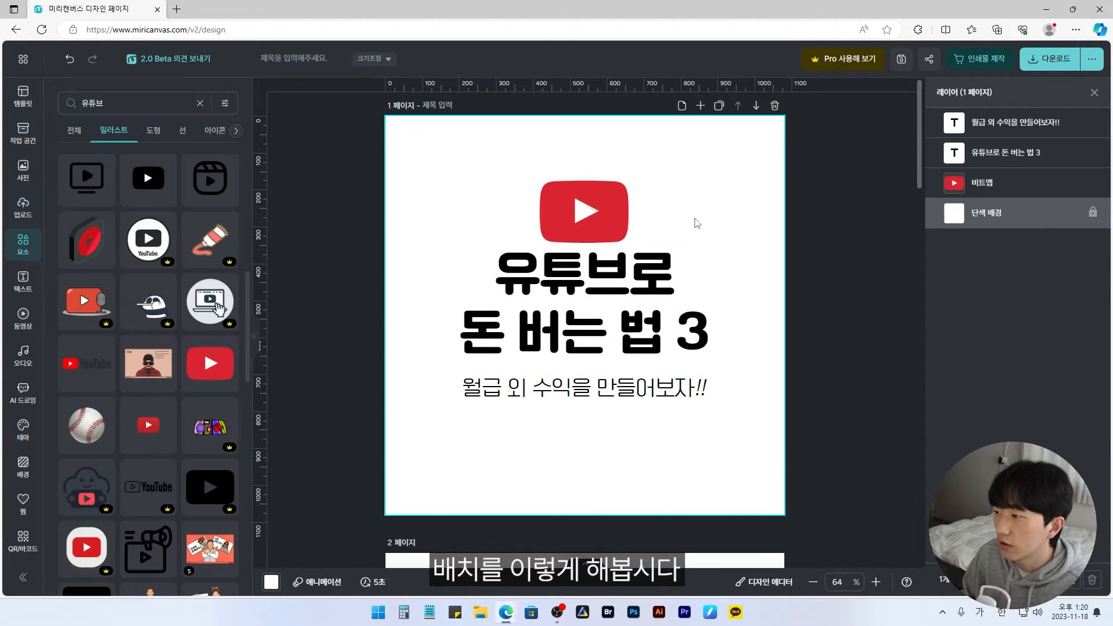
# Nudge the page 1 title and subtitle down together to leave a small gap below the logo
pyautogui.moveTo(778, 242); pyautogui.dragTo(462, 410)
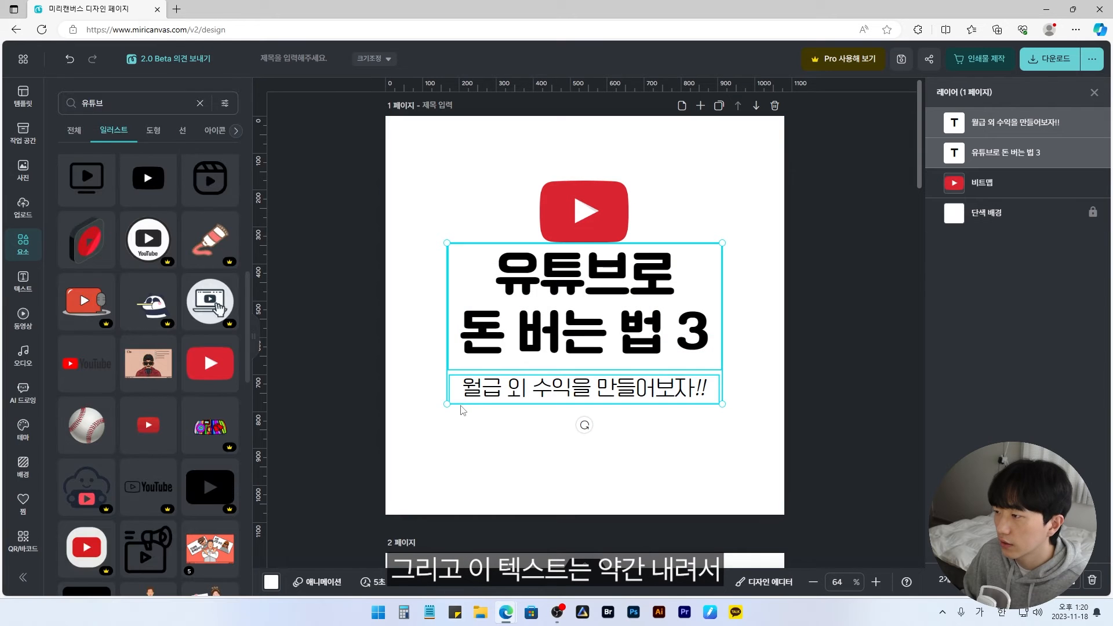
pyautogui.press('Down')
pyautogui.press('Down')
pyautogui.press('Down')
pyautogui.press('Down')
pyautogui.press('Down')
pyautogui.press('Down')
pyautogui.press('Down')
pyautogui.press('Down')
pyautogui.press('Down')
pyautogui.press('Down')
pyautogui.press('Down')
pyautogui.press('Down')
pyautogui.press('Down')
pyautogui.press('Down')
pyautogui.press('Down')
pyautogui.press('Down')
pyautogui.press('Down')
pyautogui.press('Down')
pyautogui.press('Down')
pyautogui.press('Down')
pyautogui.click(735, 317)
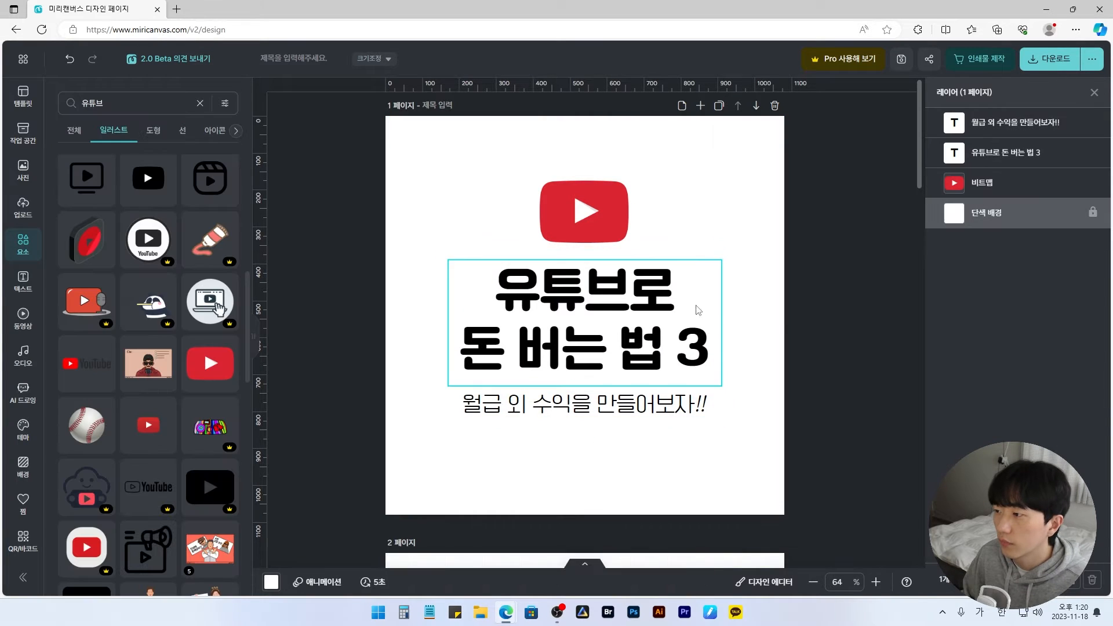
# Recolor only the title's first line "유튜브로" with the red #DB2532 sampled from the play-button logo
pyautogui.click(611, 288)
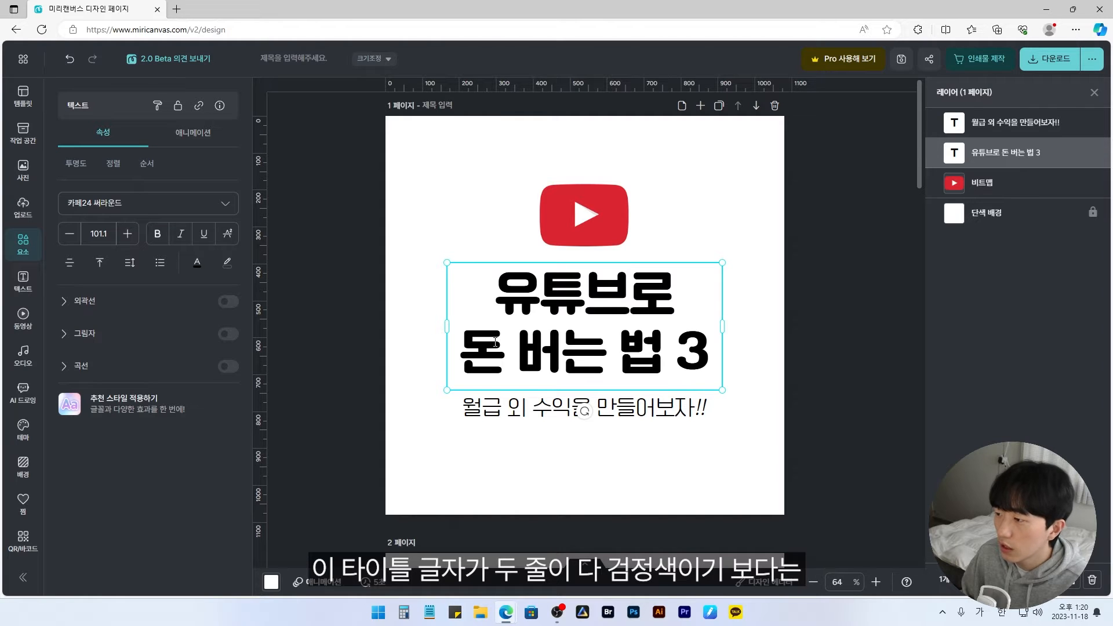
pyautogui.doubleClick(604, 278)
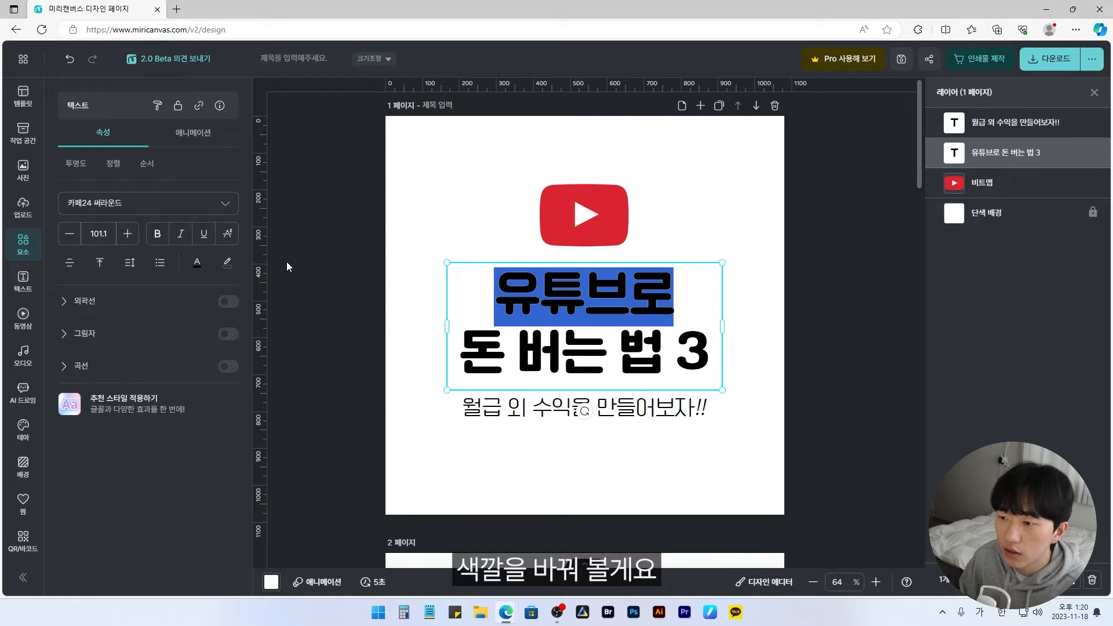
pyautogui.click(494, 296)
pyautogui.moveTo(494, 296); pyautogui.dragTo(674, 296)
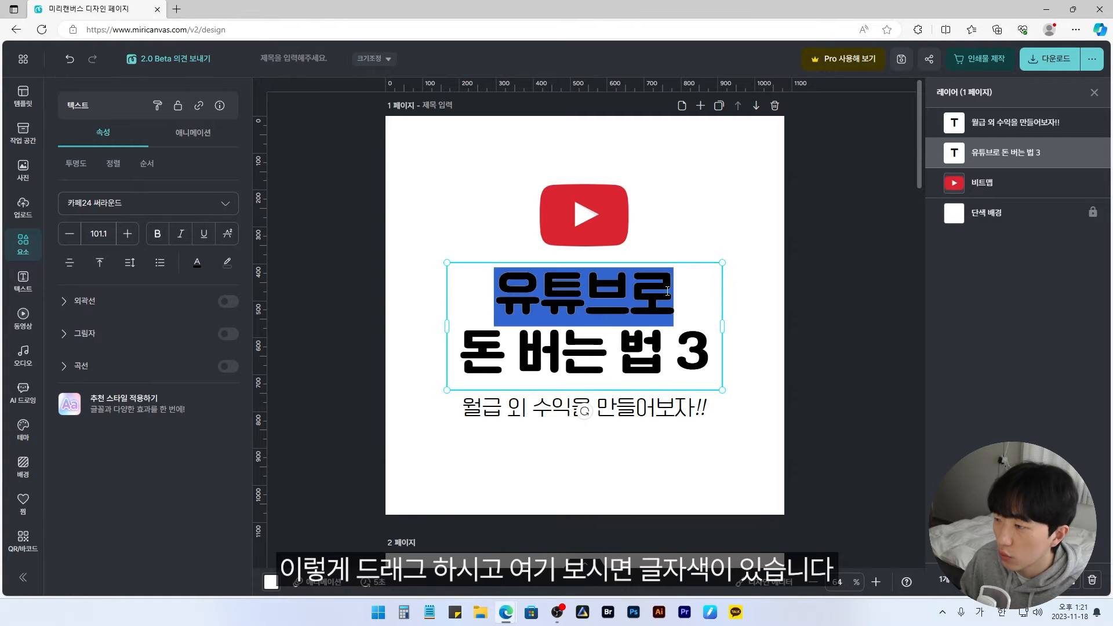
pyautogui.click(198, 264)
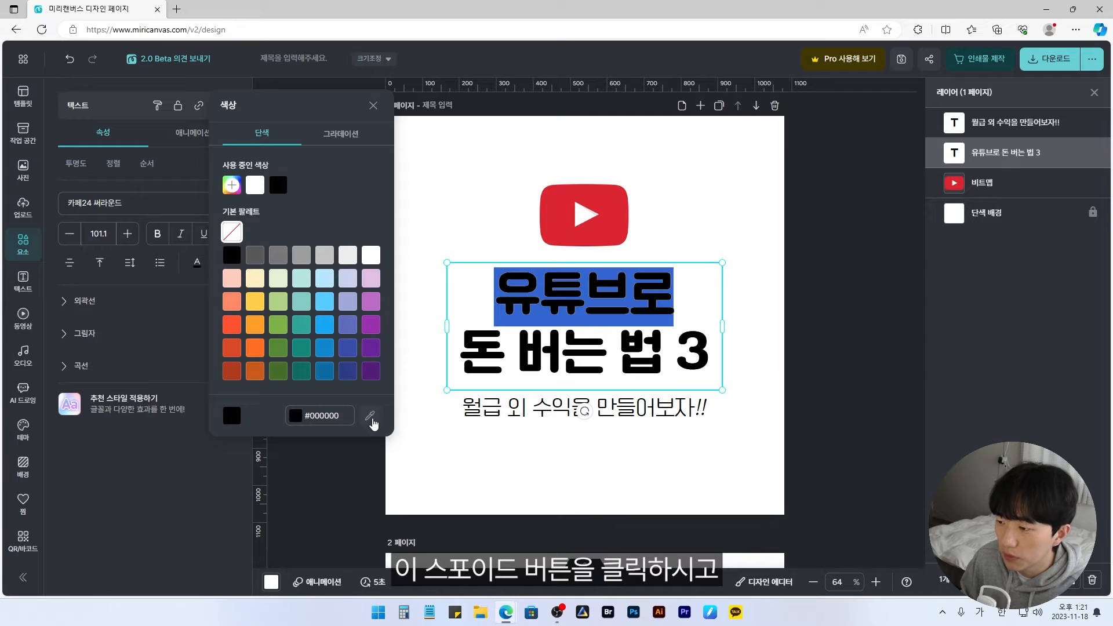
pyautogui.click(372, 418)
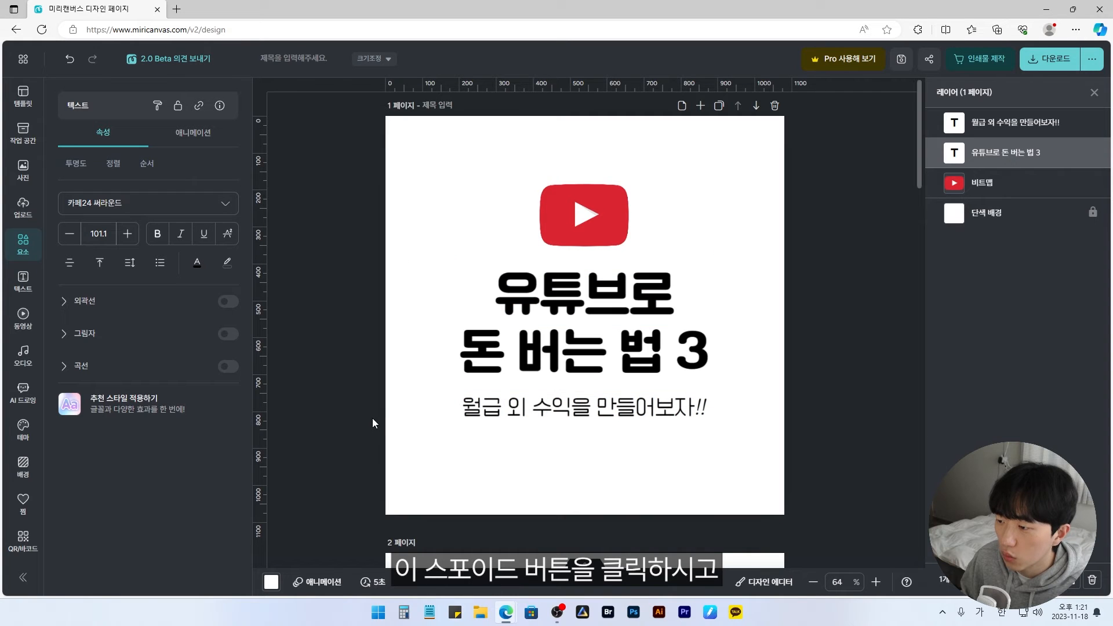
pyautogui.click(556, 234)
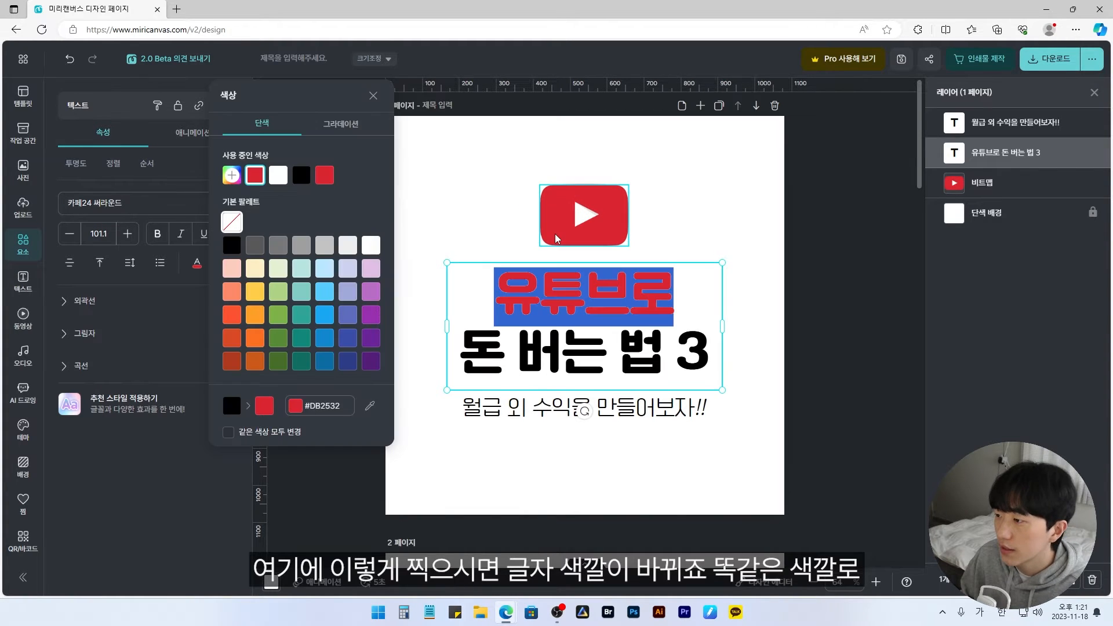
pyautogui.click(722, 219)
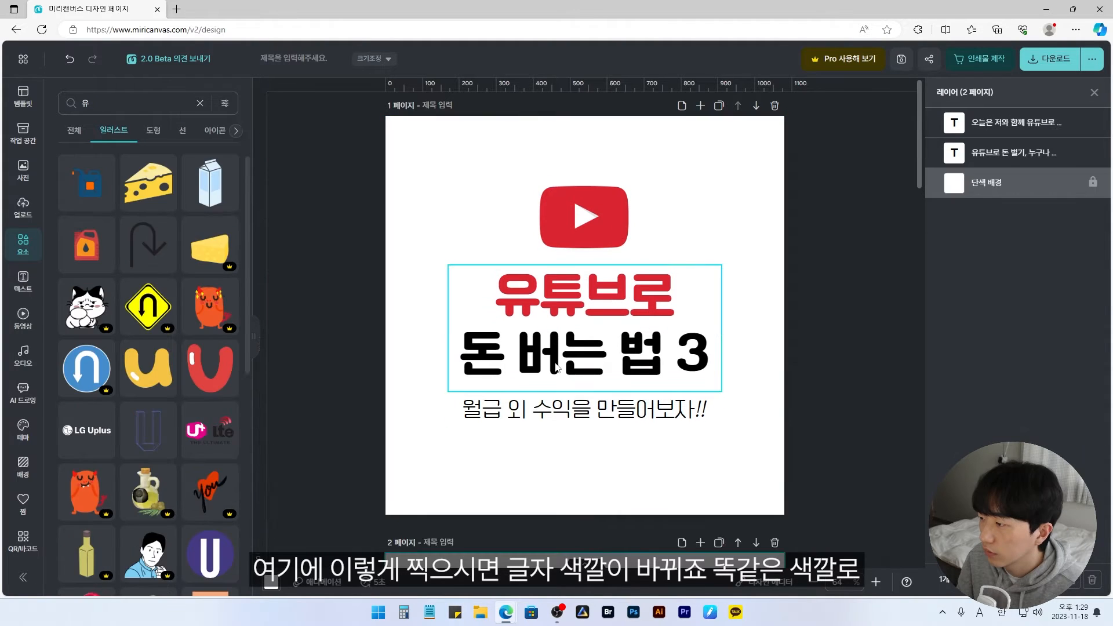
# Set the color of the title's second line "돈 버는 법 3" to dark gray #333333
pyautogui.doubleClick(556, 362)
pyautogui.tripleClick(566, 364)
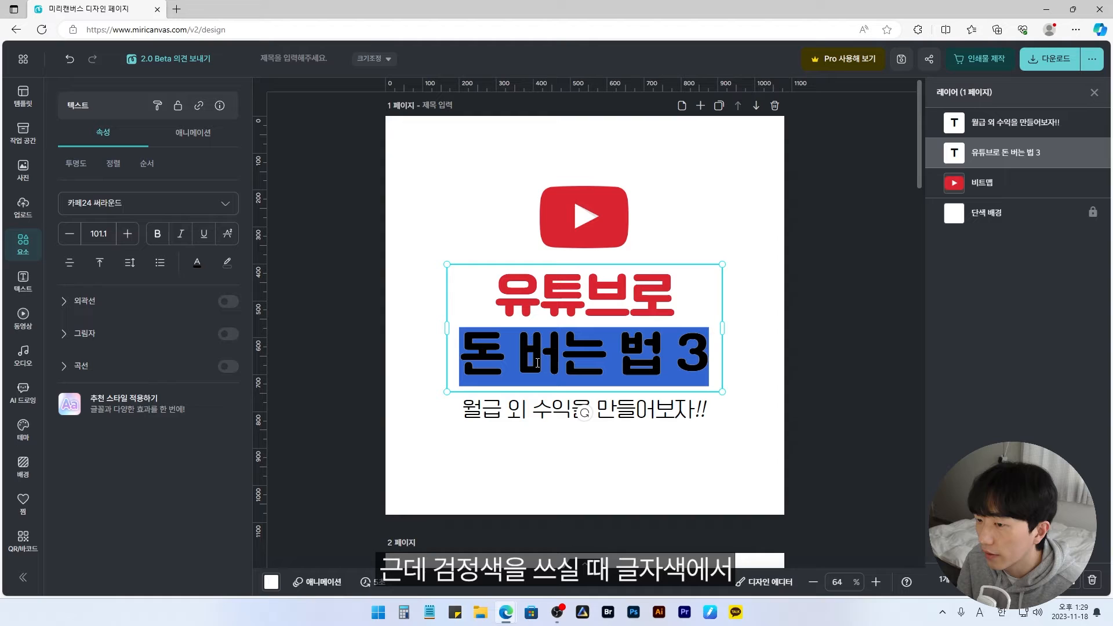
pyautogui.click(197, 264)
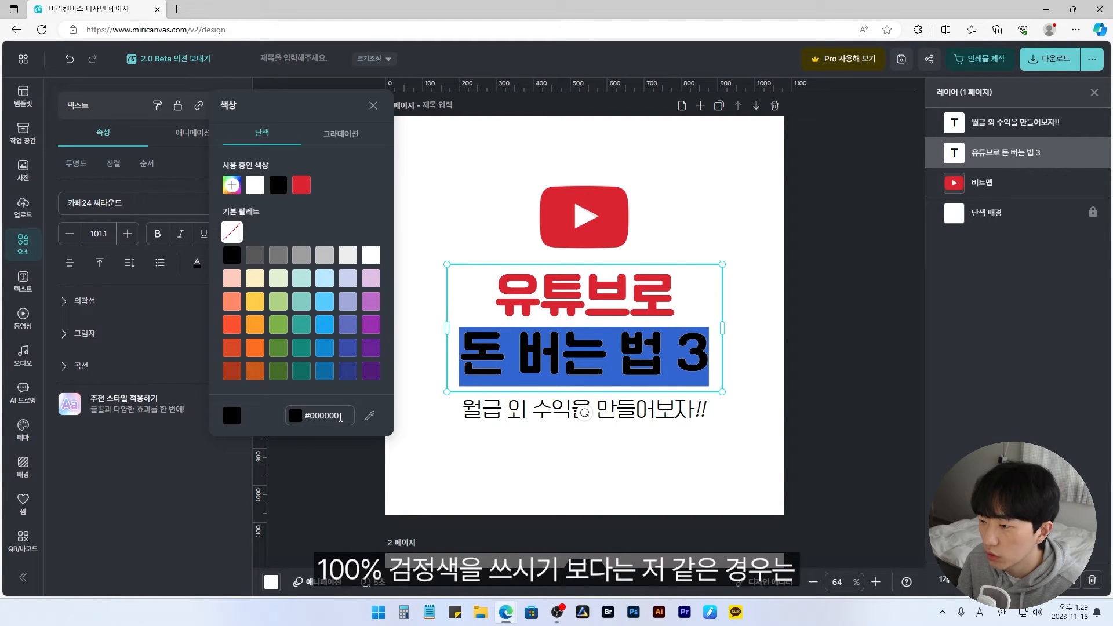
pyautogui.click(347, 417)
pyautogui.write('#333333')
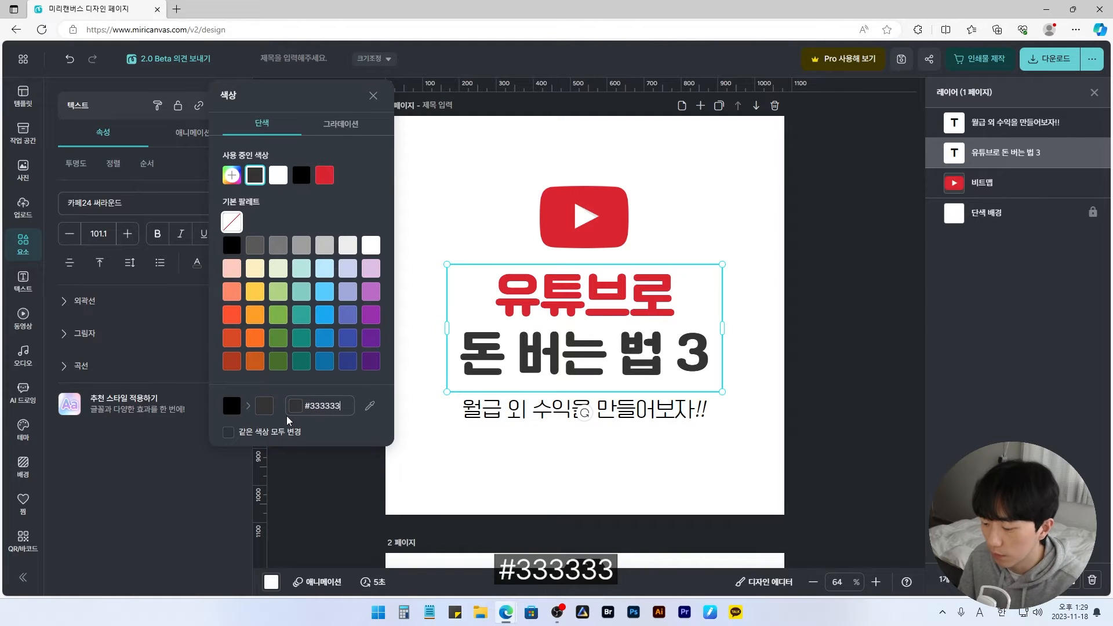
pyautogui.click(331, 450)
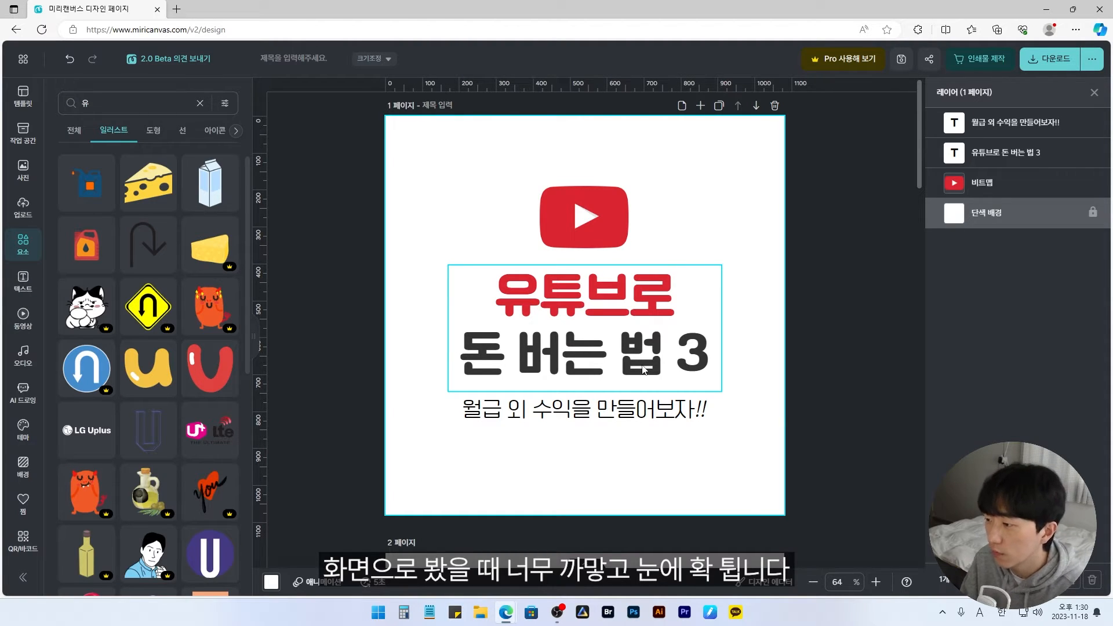
# Set the page 1 subtitle's text color to #333333 as well
pyautogui.click(654, 425)
pyautogui.click(197, 262)
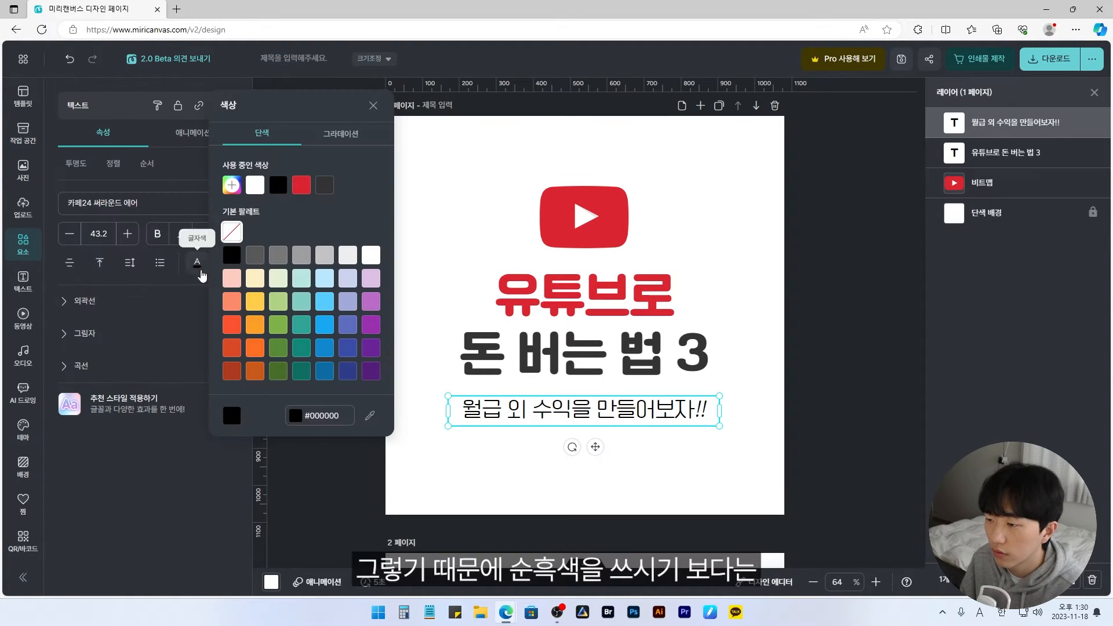
pyautogui.write('#3333')
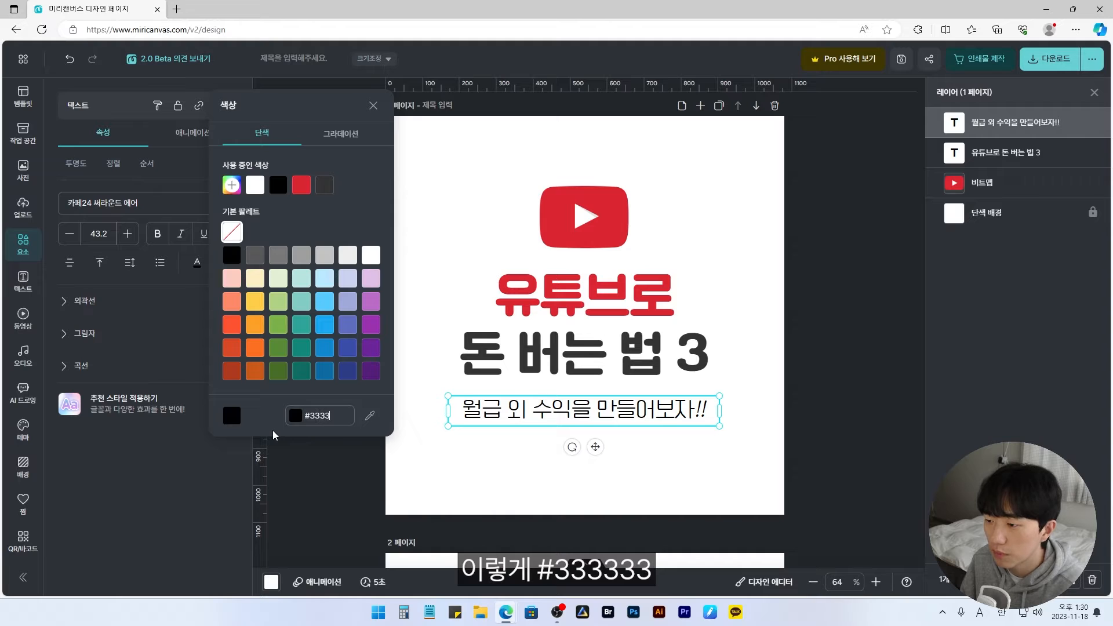
pyautogui.write('33')
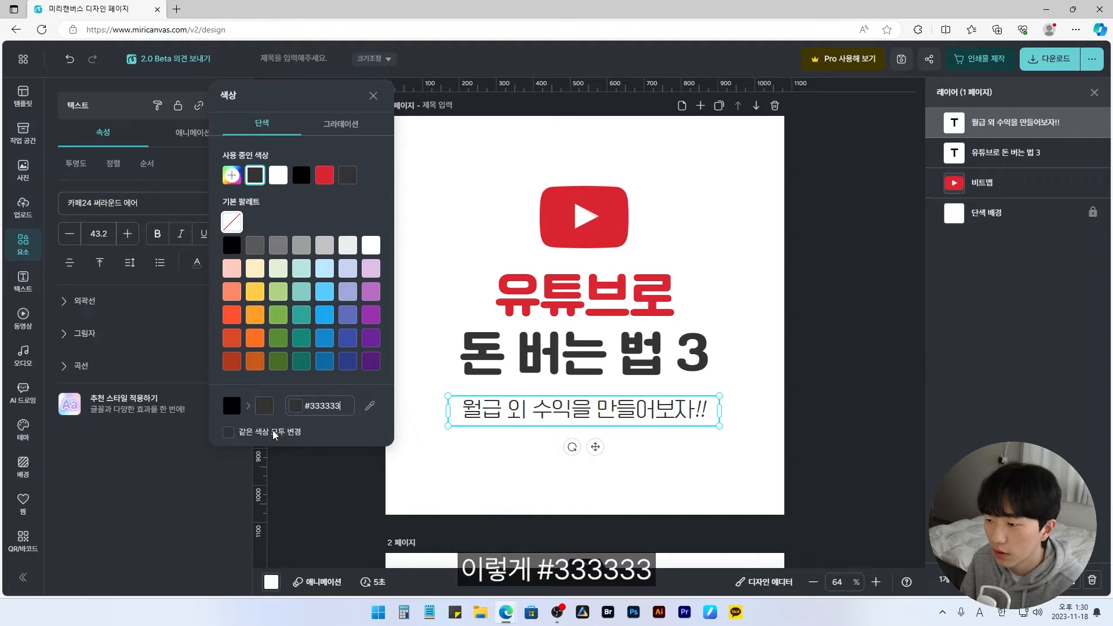
pyautogui.click(520, 468)
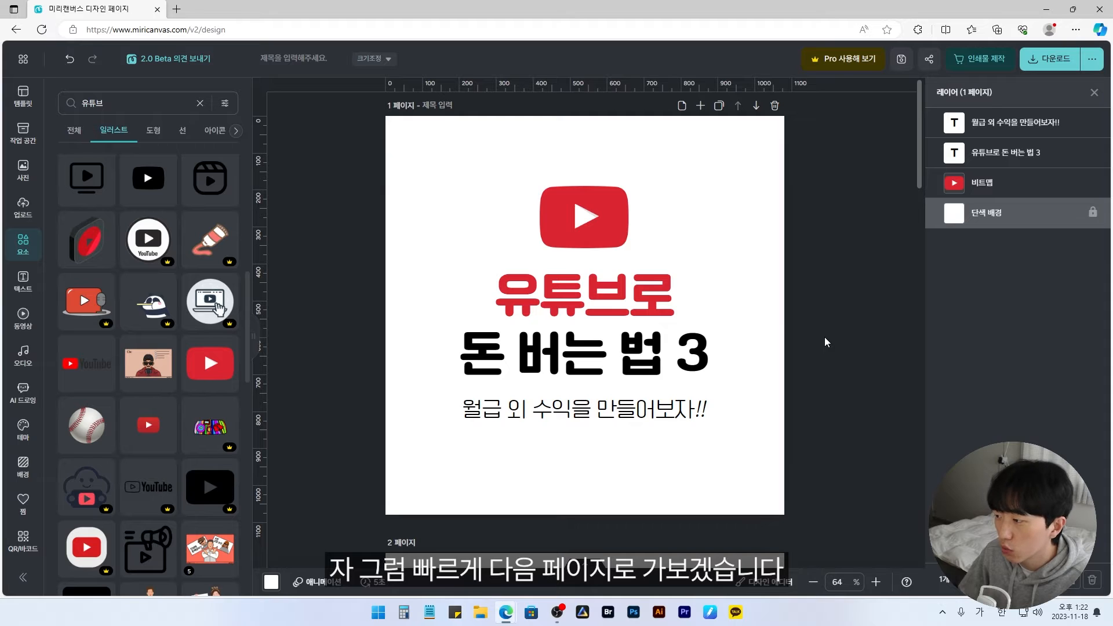
# Change the font of both text boxes on page 2 to 카페24 쑥쑥
pyautogui.scroll(-7, 820, 363)
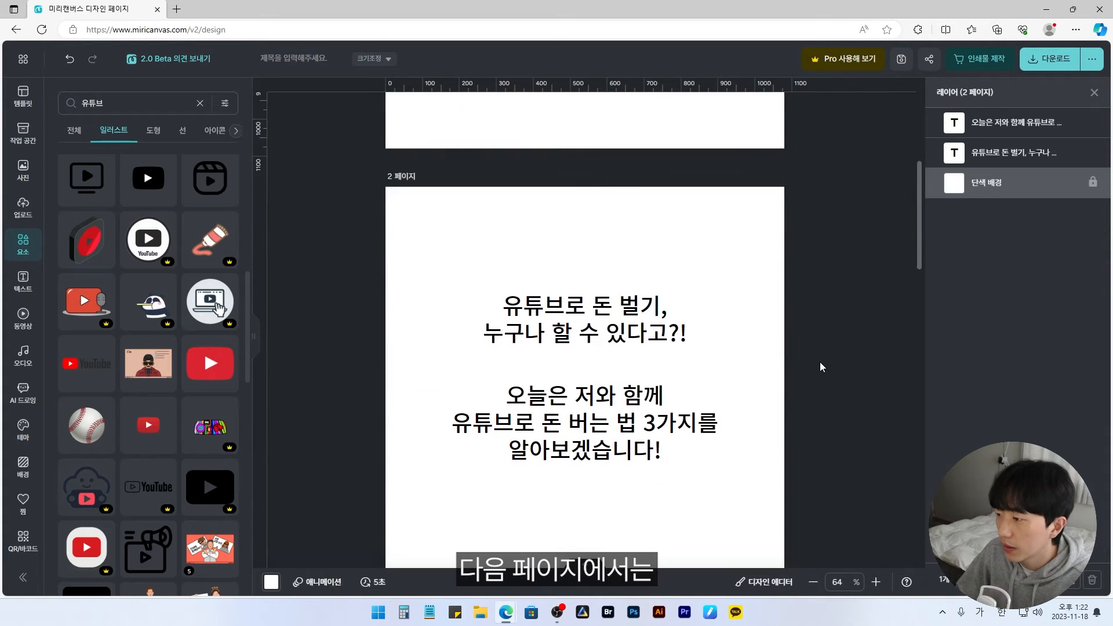
pyautogui.scroll(-1, 821, 367)
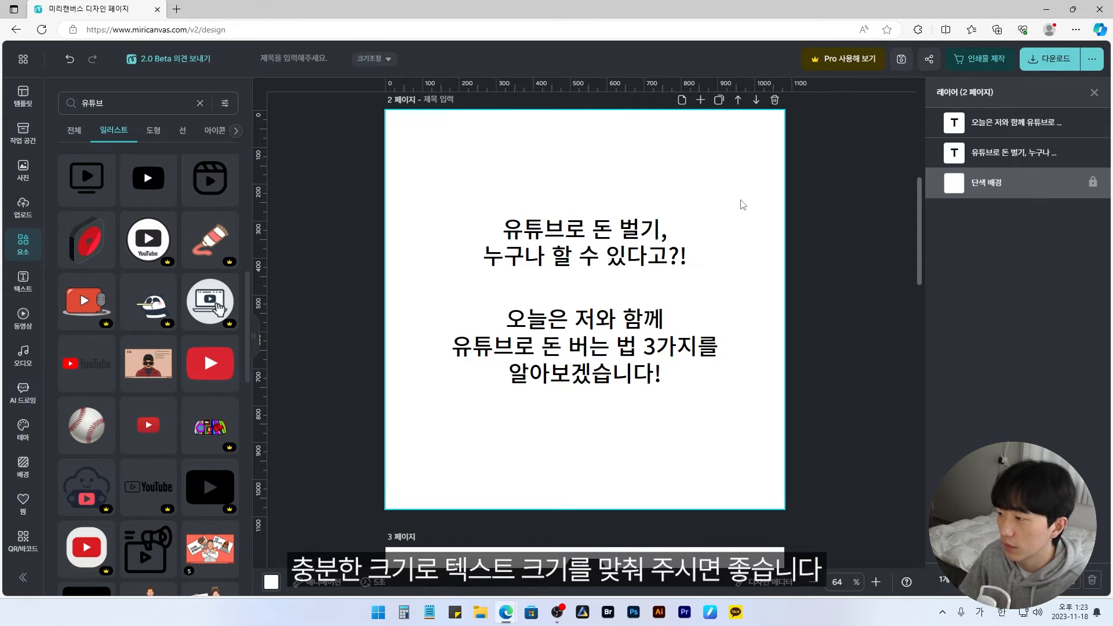
pyautogui.moveTo(743, 207); pyautogui.dragTo(522, 374)
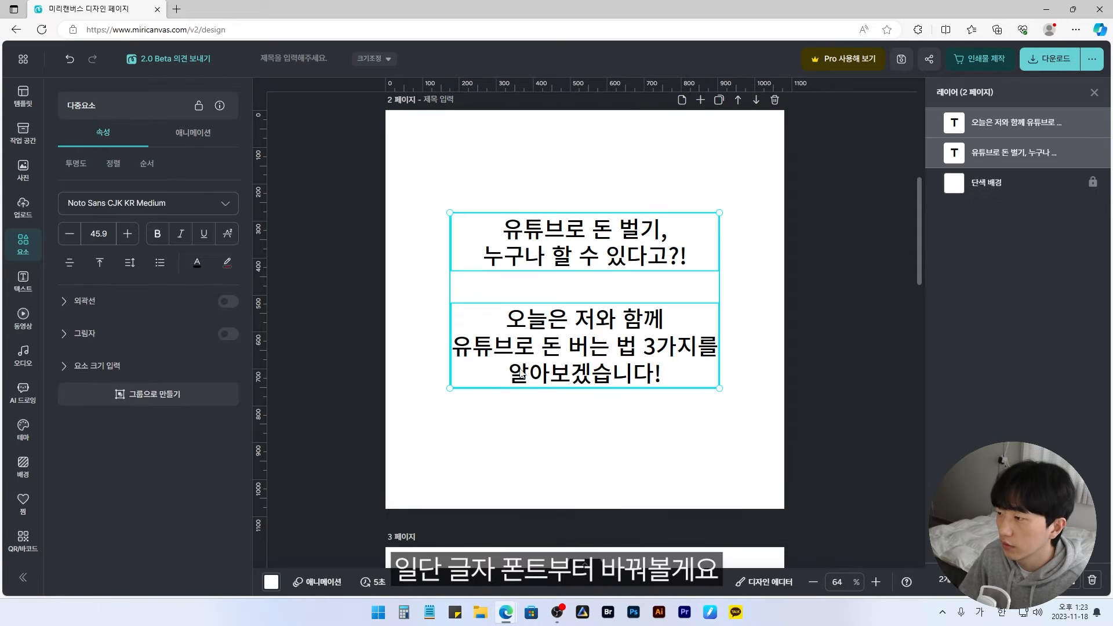
pyautogui.click(218, 204)
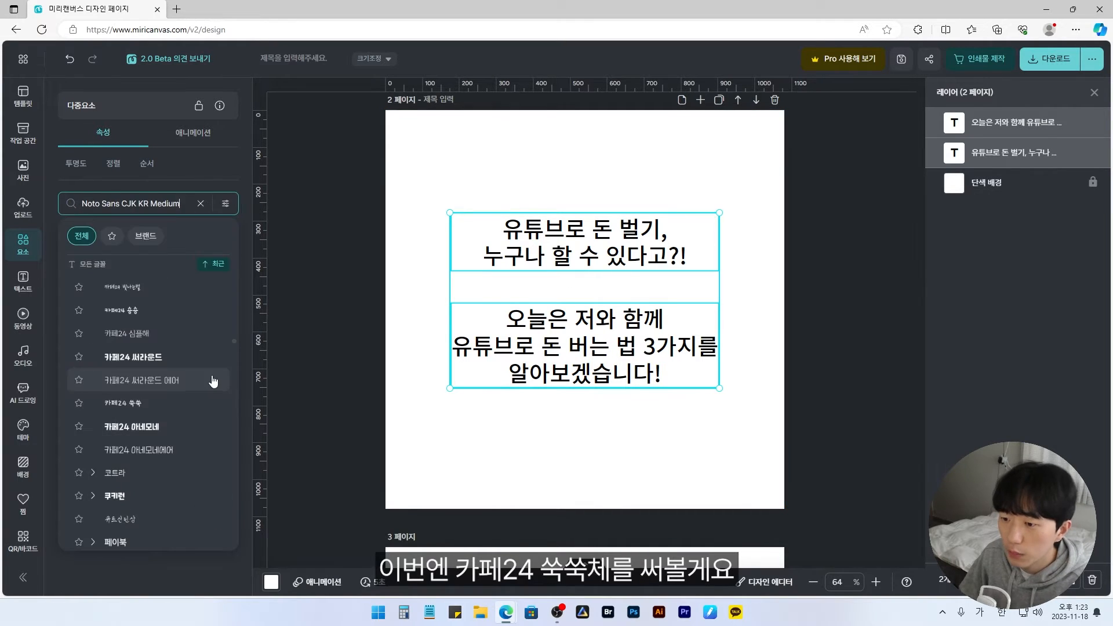
pyautogui.click(186, 408)
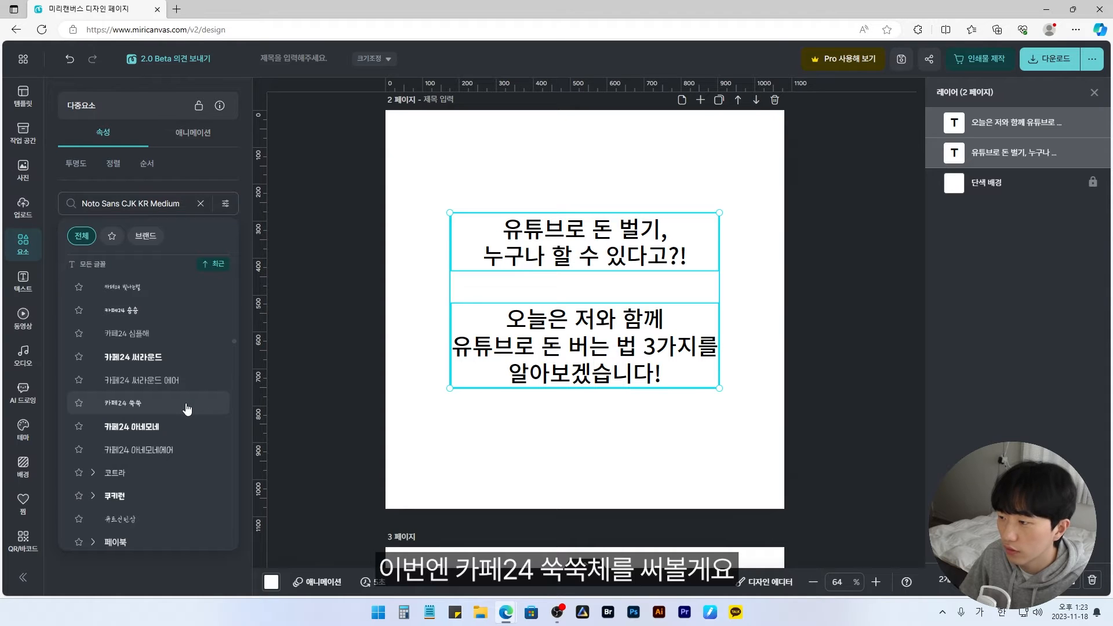
pyautogui.click(580, 432)
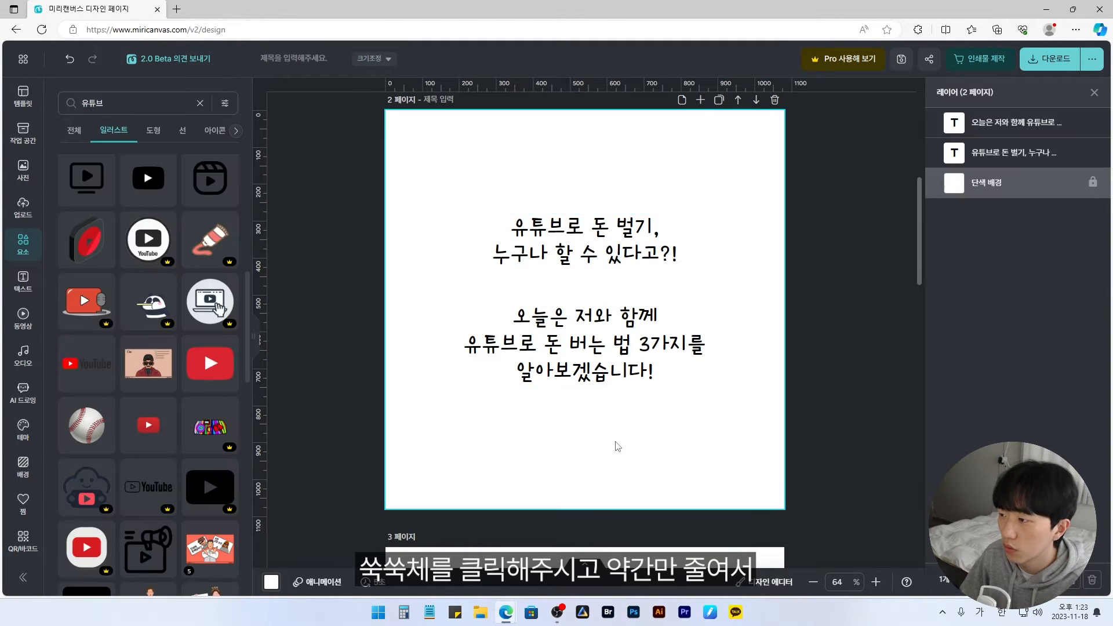
# Slightly reduce the font size of both page 2 text boxes together
pyautogui.moveTo(614, 448); pyautogui.dragTo(708, 219)
pyautogui.hotkey('ctrl', 'shift', ',')
pyautogui.click(777, 245)
pyautogui.hotkey('ctrl', 'a')
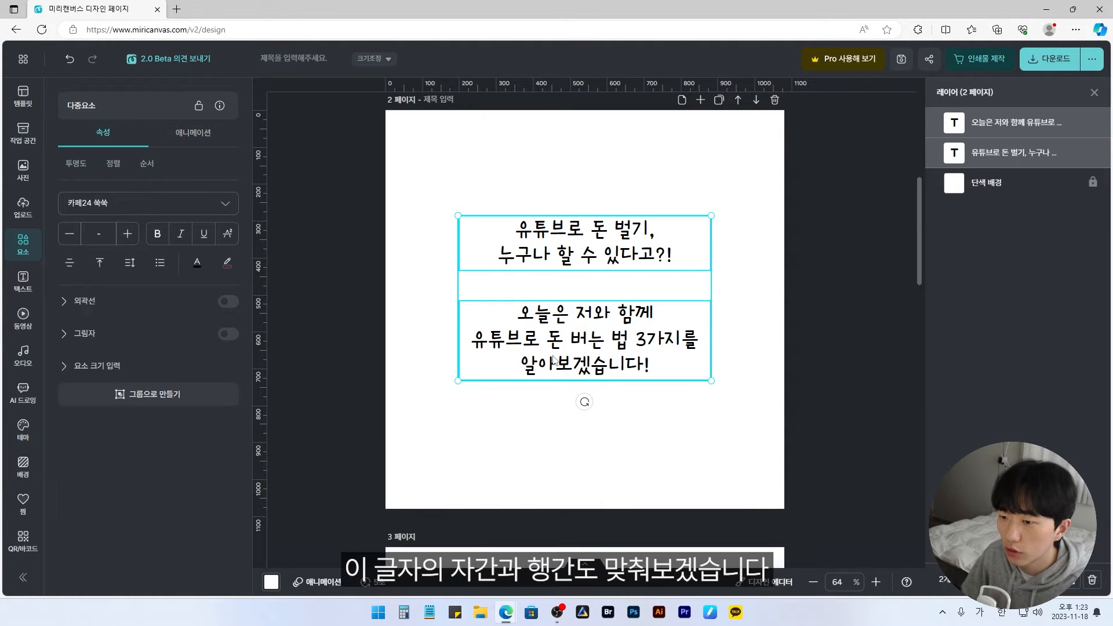
# Set the letter spacing of both page 2 text boxes to -3 and the line spacing to 1.34
pyautogui.click(129, 262)
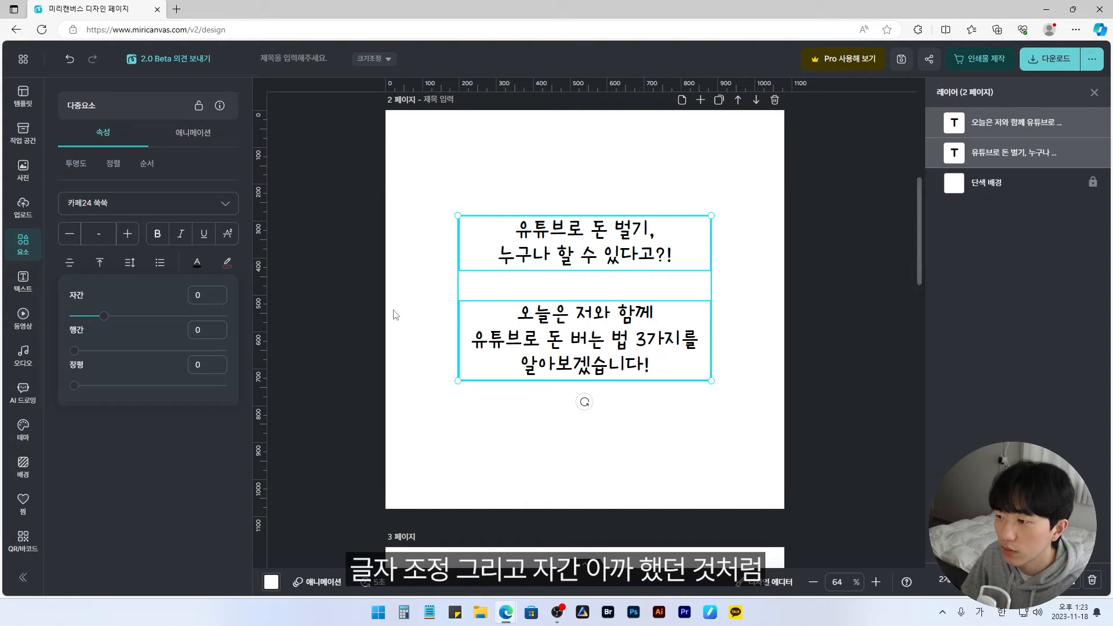
pyautogui.moveTo(101, 316); pyautogui.dragTo(102, 316)
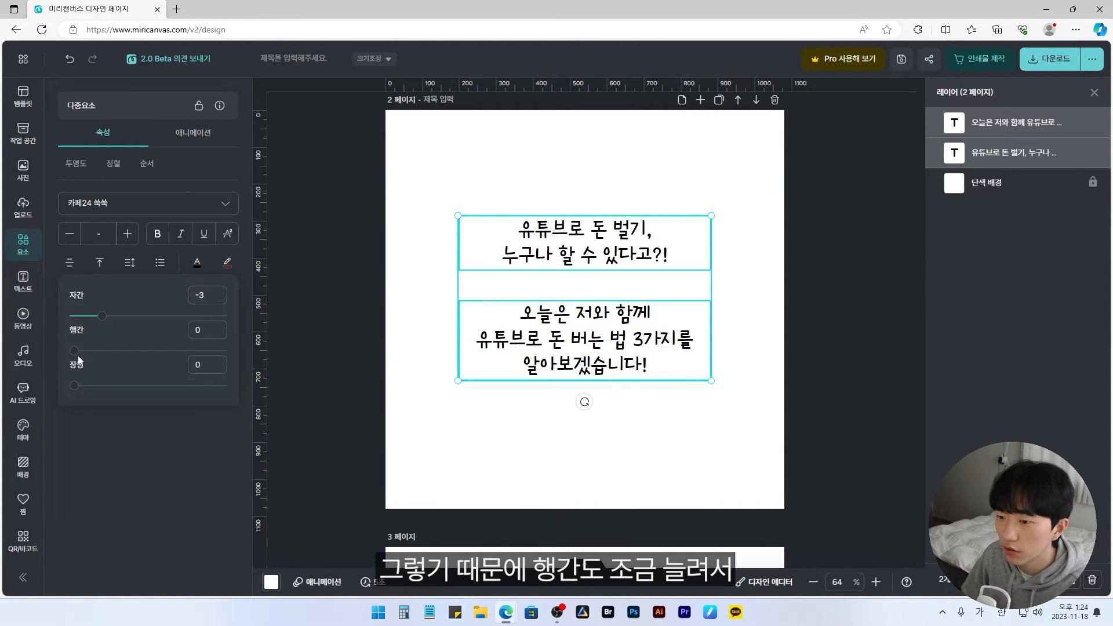
pyautogui.moveTo(75, 352); pyautogui.dragTo(137, 352)
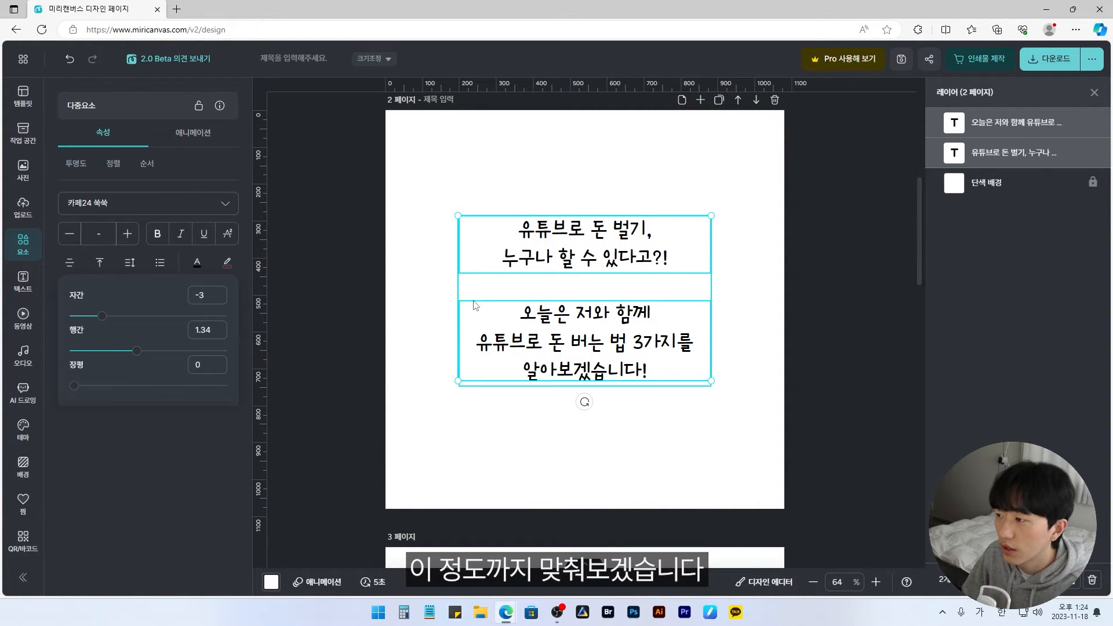
pyautogui.click(806, 354)
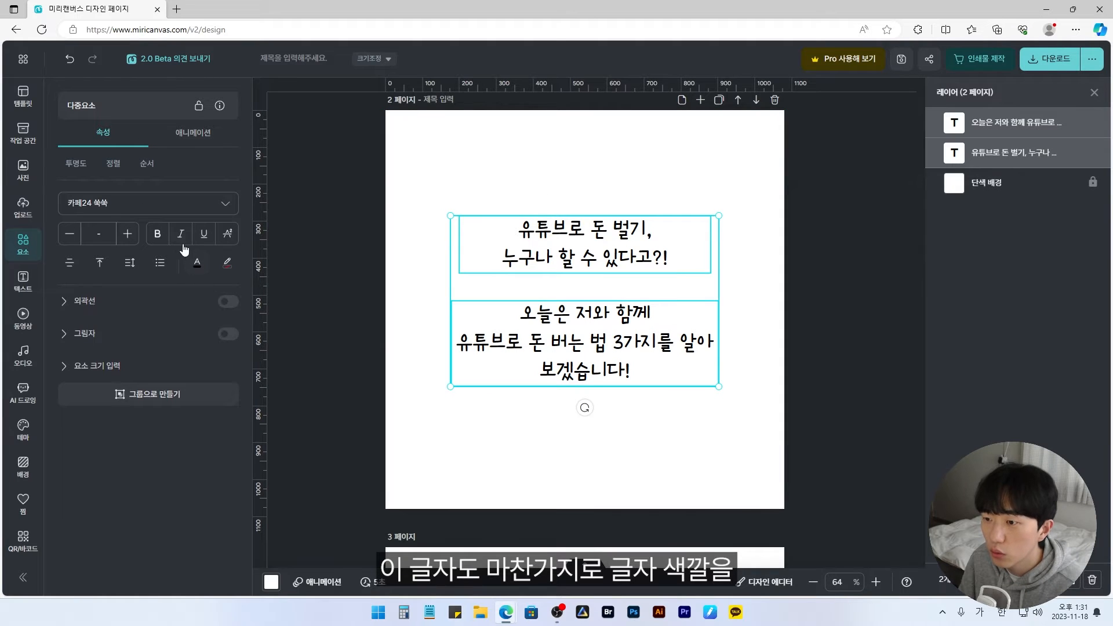
# Set the text color of both page 2 text boxes to #333333
pyautogui.click(197, 264)
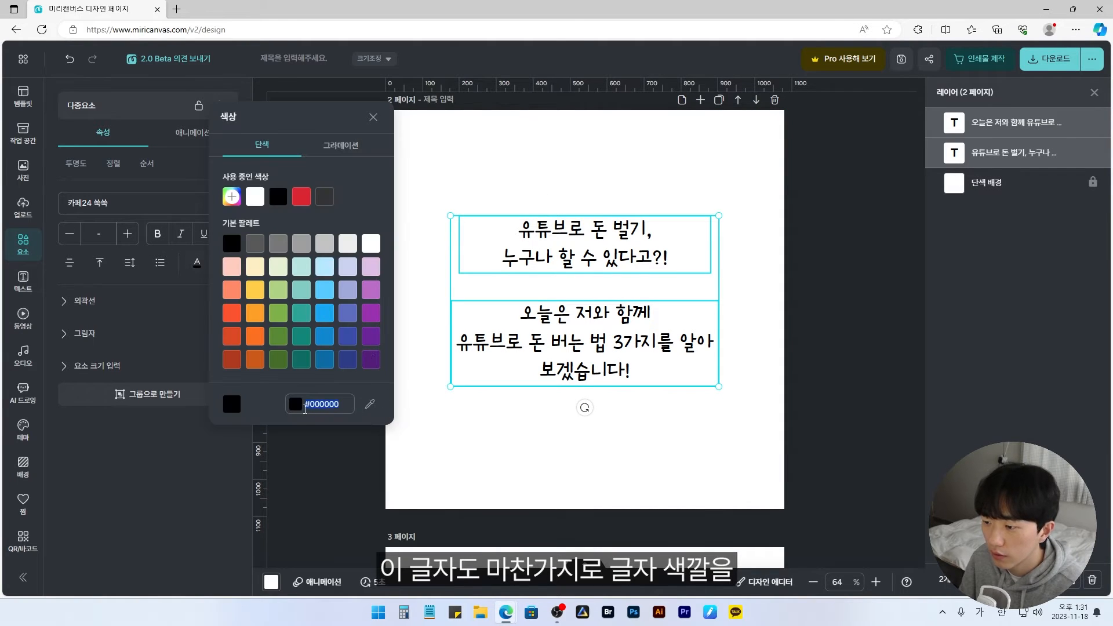
pyautogui.write('#333333')
pyautogui.press('Return')
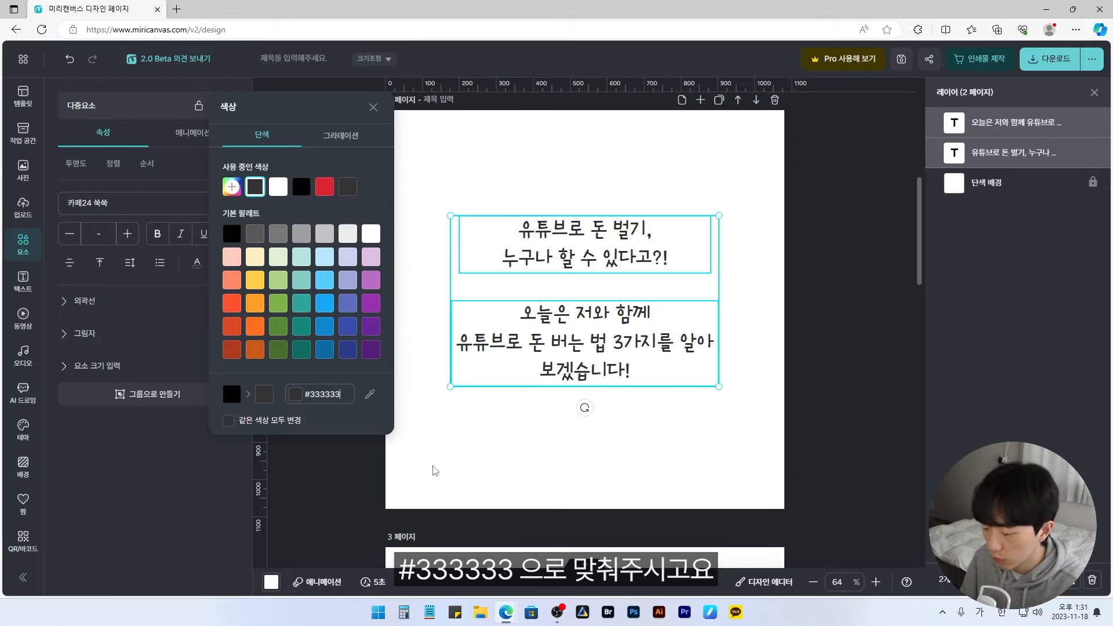
pyautogui.click(485, 456)
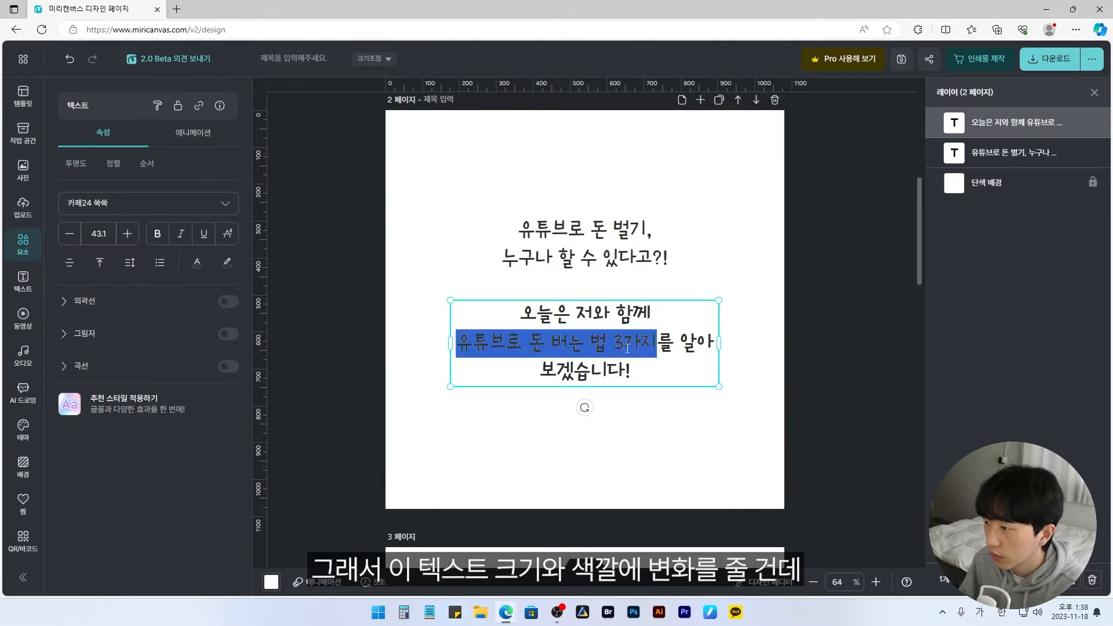
# Make only the phrase "유튜브로 돈 버는 법 3가지" bold in the lower text box on page 2
pyautogui.click(624, 346)
pyautogui.moveTo(459, 343); pyautogui.dragTo(657, 344)
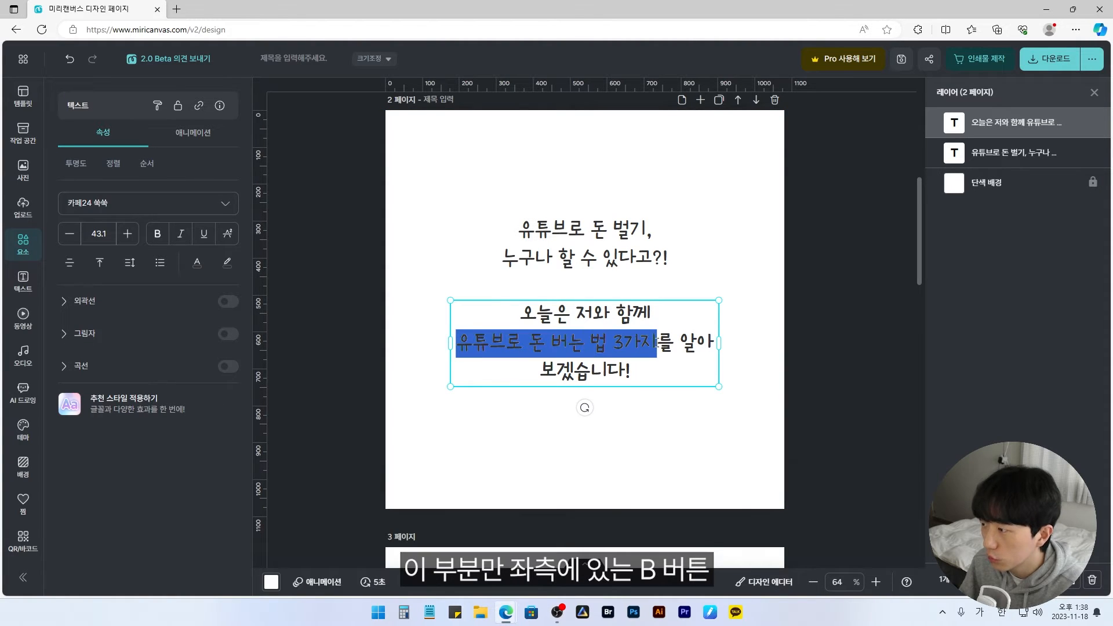
pyautogui.click(158, 234)
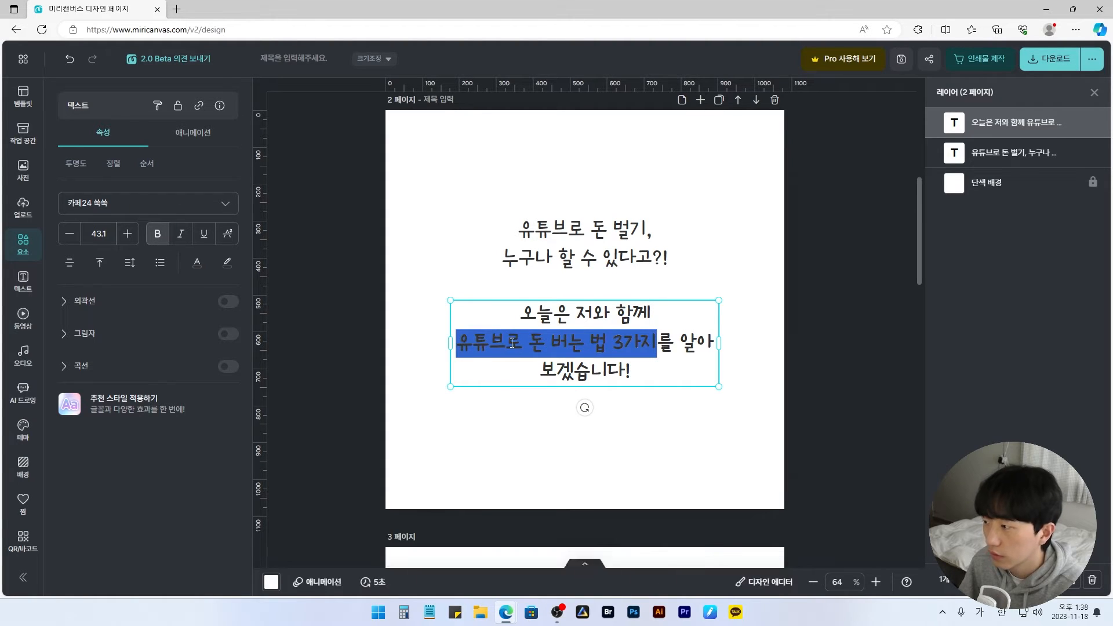
pyautogui.click(660, 345)
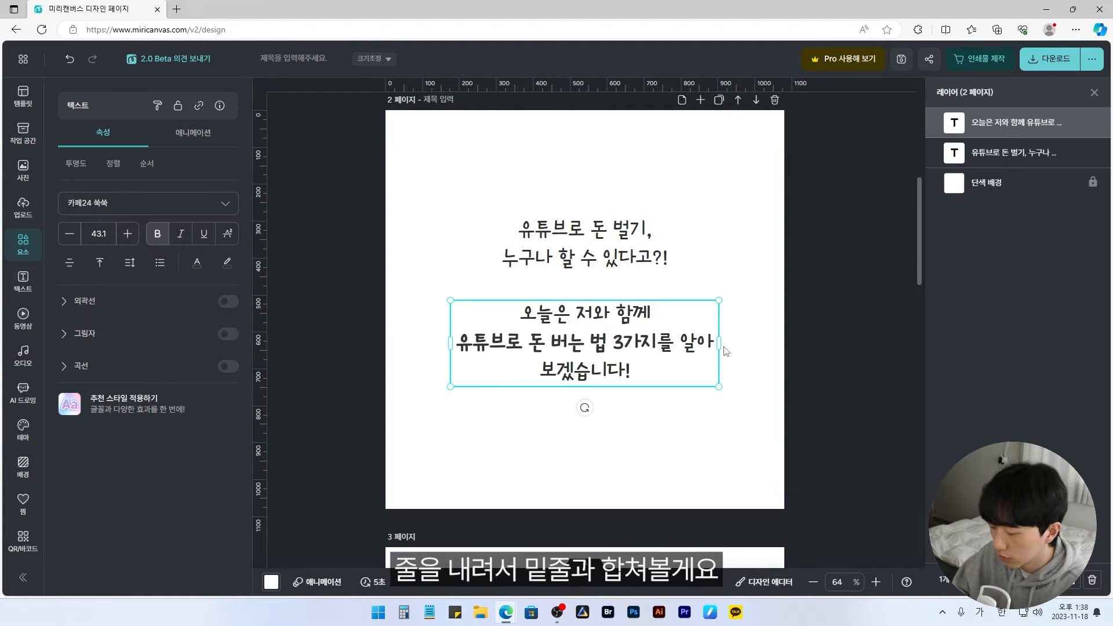
# Break the line after "3가지" in page 2's lower text box so "를 알아보겠습니다!" sits on its own line
pyautogui.press('Return')
pyautogui.press('Return')
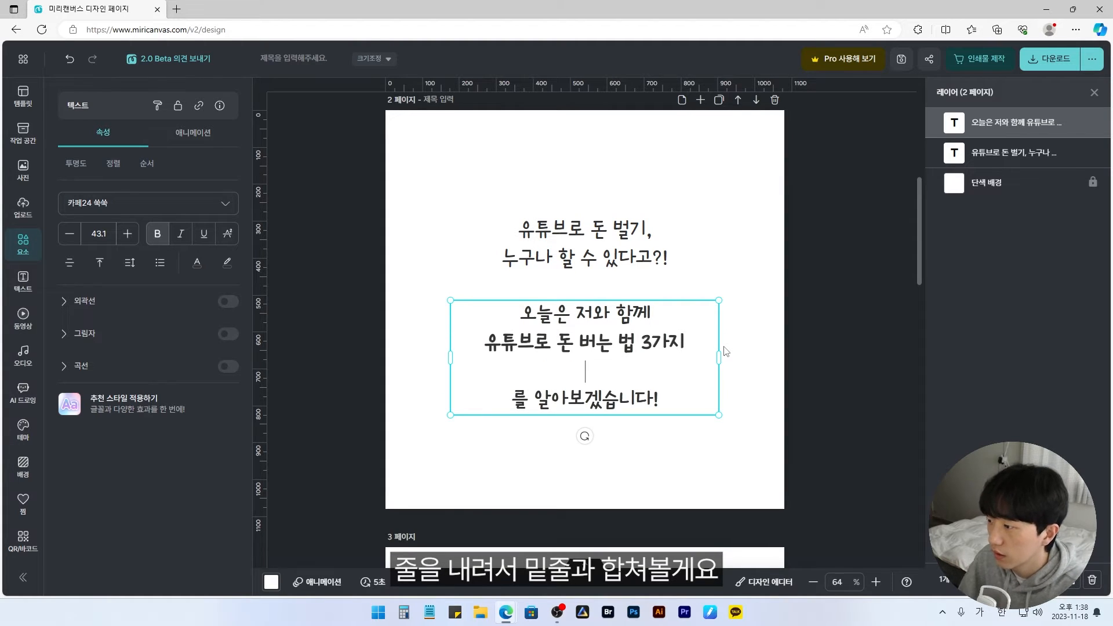
pyautogui.press('Delete')
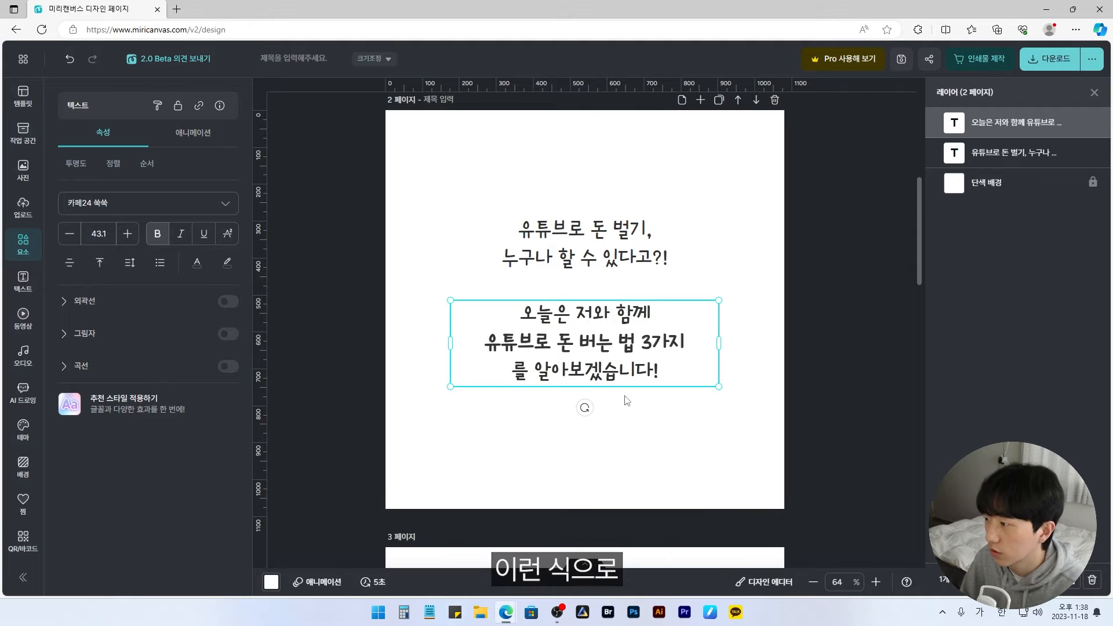
# Increase the font size of only the line "유튜브로 돈 버는 법 3가지" on page 2 to 49.9
pyautogui.moveTo(485, 342); pyautogui.dragTo(686, 342)
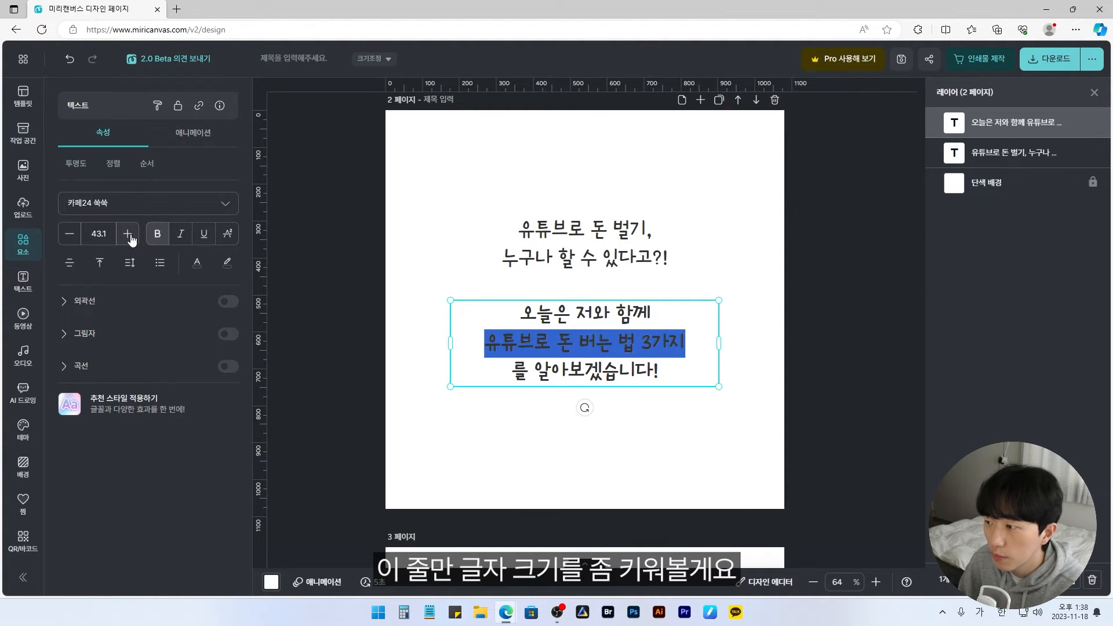
pyautogui.click(128, 233)
pyautogui.click(128, 234)
pyautogui.click(128, 234)
pyautogui.click(128, 233)
pyautogui.click(127, 234)
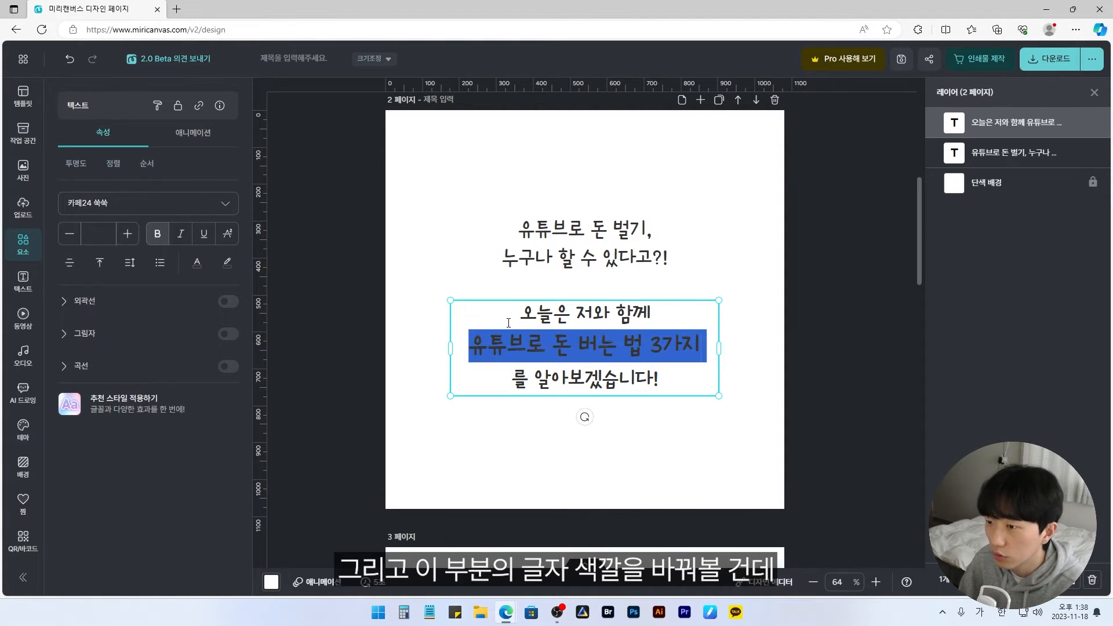
# Color the line "유튜브로 돈 버는 법 3가지" on page 2 with the red already used in the design
pyautogui.click(198, 265)
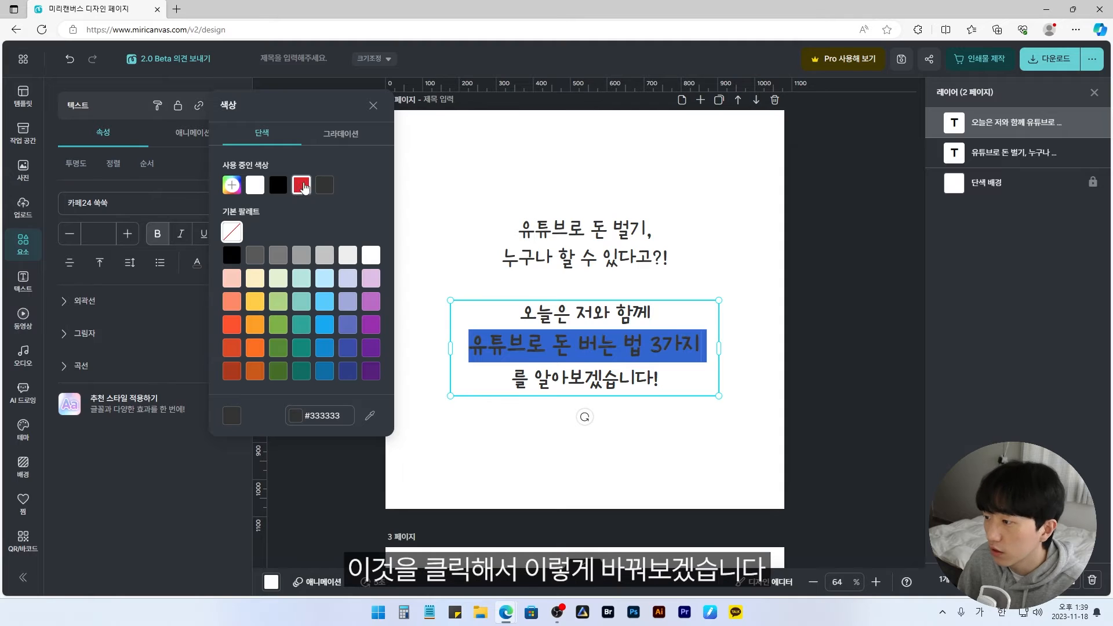
pyautogui.click(300, 186)
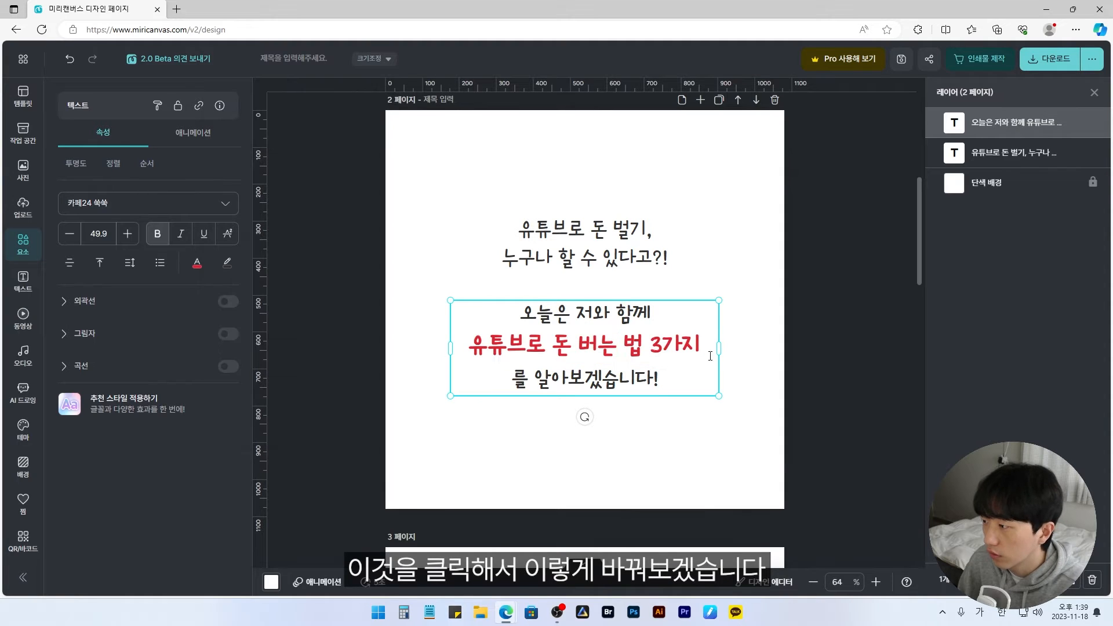
pyautogui.click(743, 377)
# Enlarge the red line "유튜브로 돈 버는 법 3가지" a few more font size increments
pyautogui.doubleClick(681, 347)
pyautogui.tripleClick(681, 347)
pyautogui.click(127, 235)
pyautogui.click(127, 235)
pyautogui.click(127, 237)
pyautogui.click(127, 238)
pyautogui.click(651, 481)
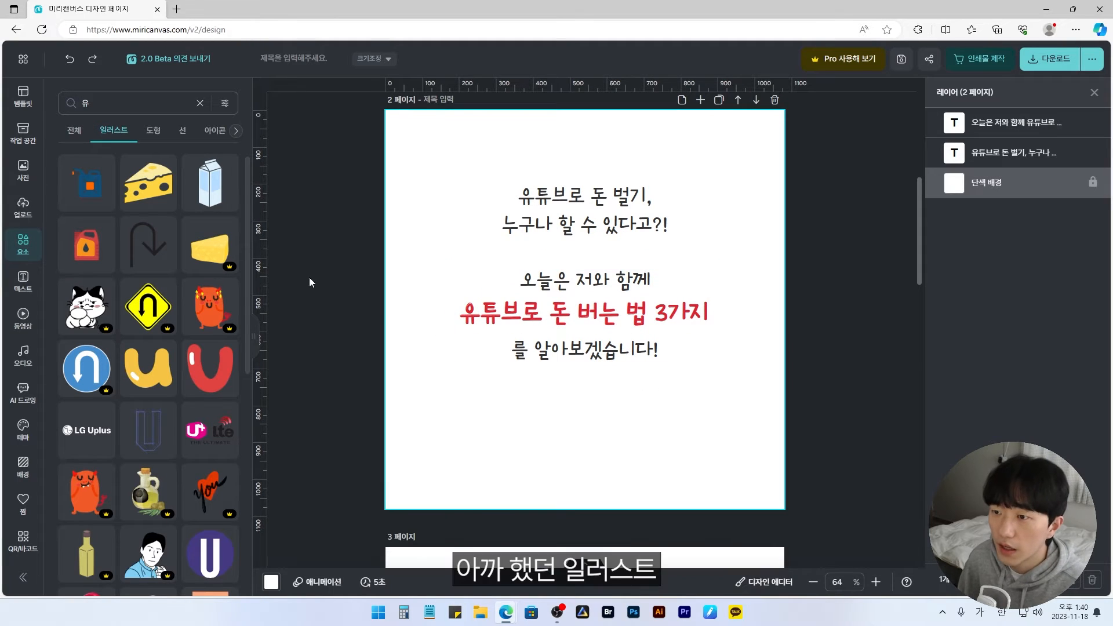
# Search the illustrations for "유튜브" and add the man holding a phone with the YouTube logo to page 2
pyautogui.click(120, 103)
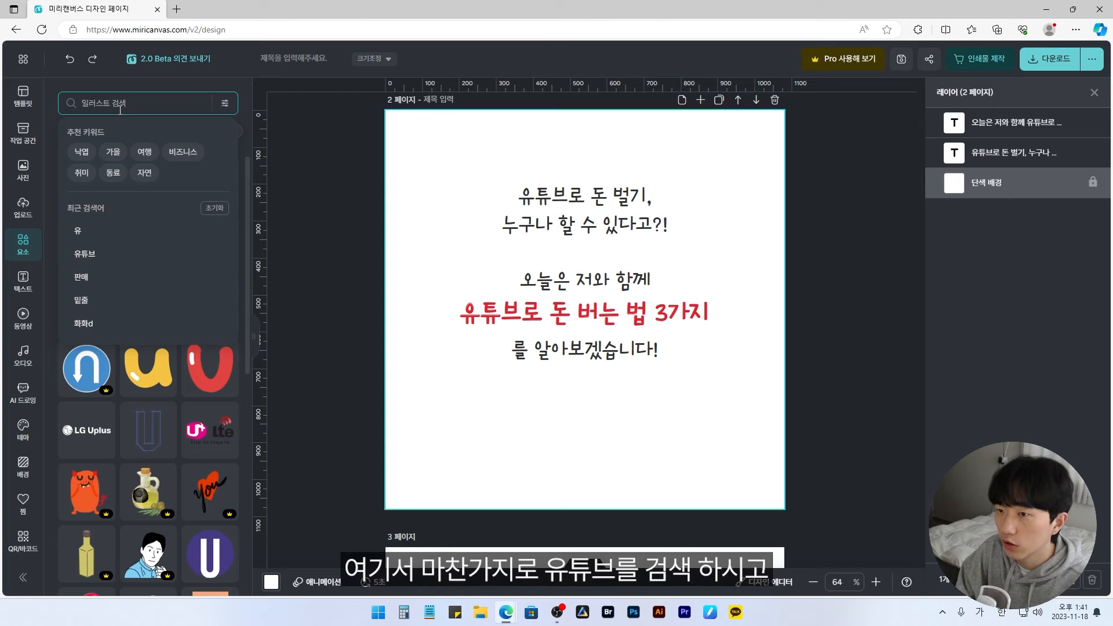
pyautogui.write('튜브')
pyautogui.press('Return')
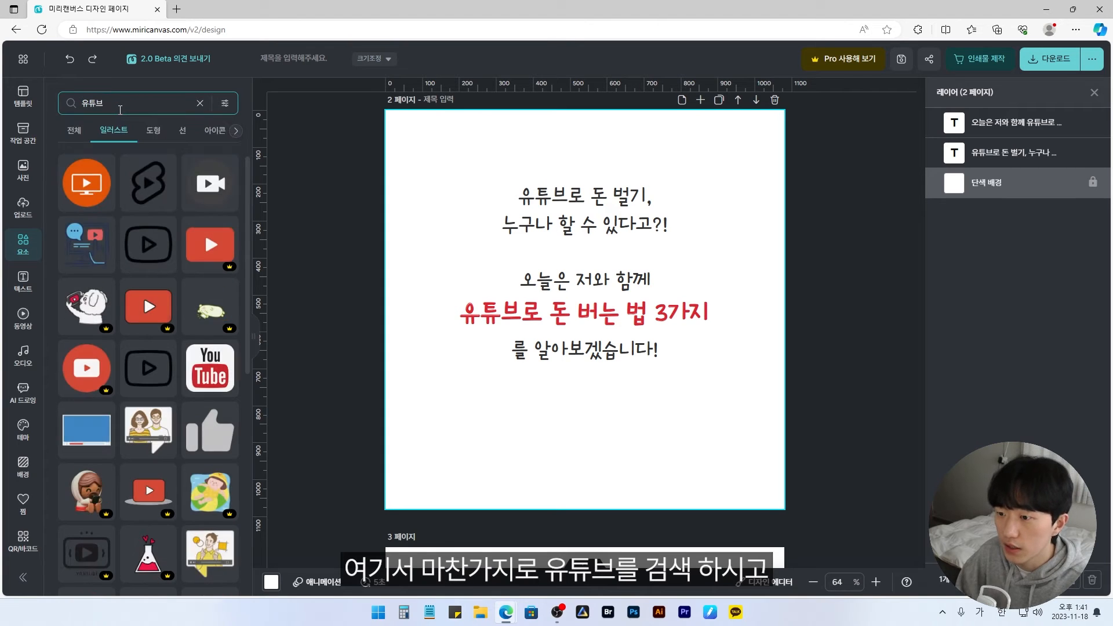
pyautogui.scroll(-10, 96, 348)
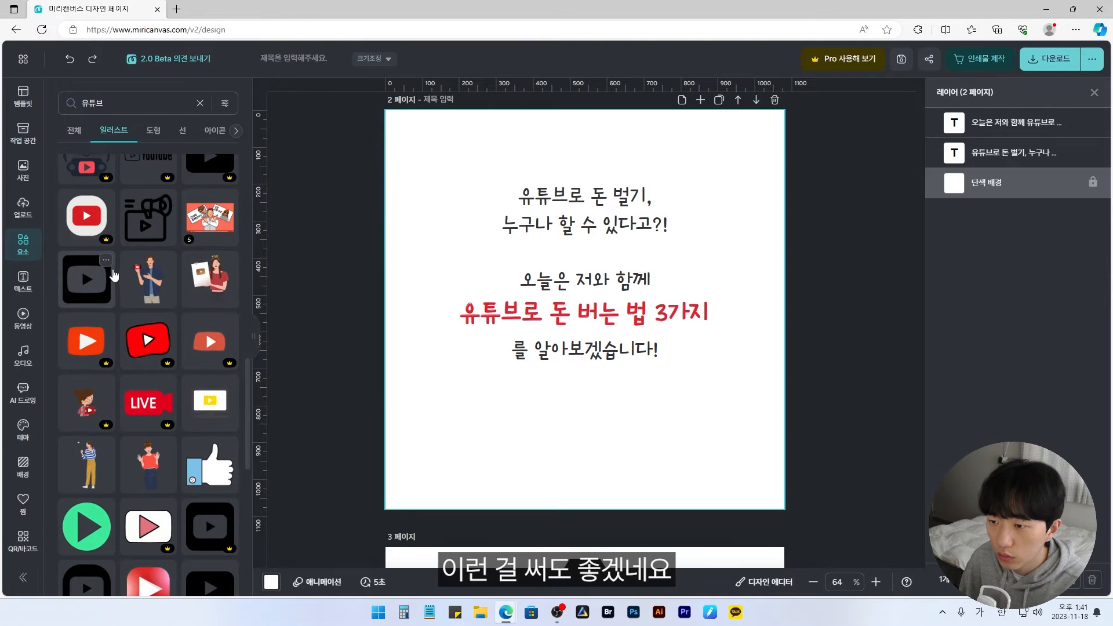
pyautogui.click(152, 294)
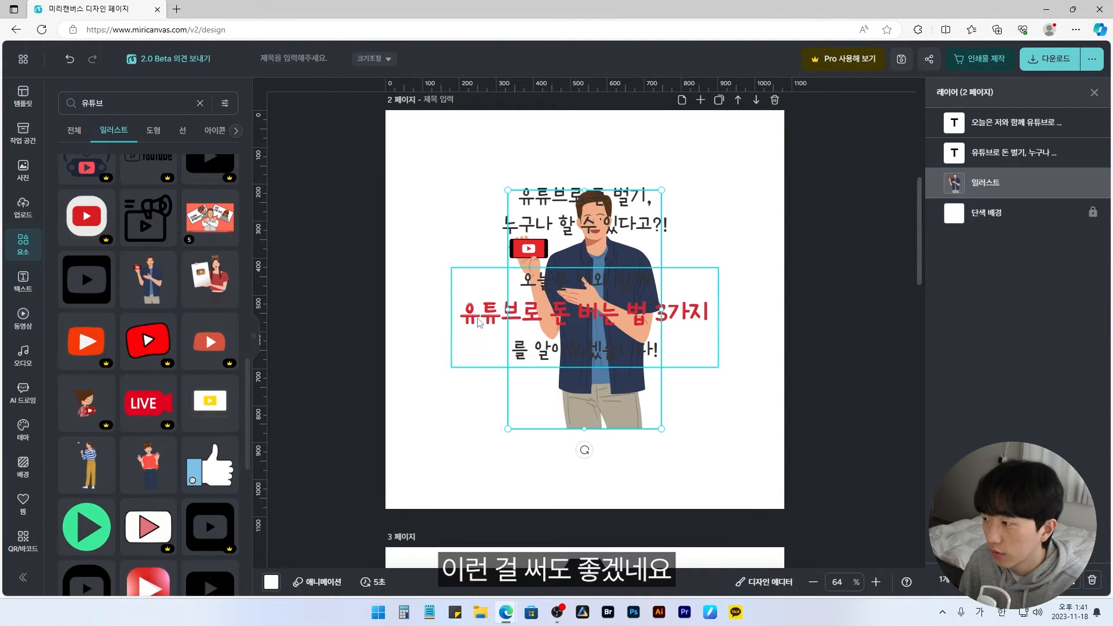
# Move the man illustration down so the page's bottom edge crops it, and shift both text boxes up and shrink them slightly
pyautogui.moveTo(604, 391); pyautogui.dragTo(600, 547)
pyautogui.click(728, 382)
pyautogui.moveTo(734, 175); pyautogui.dragTo(619, 252)
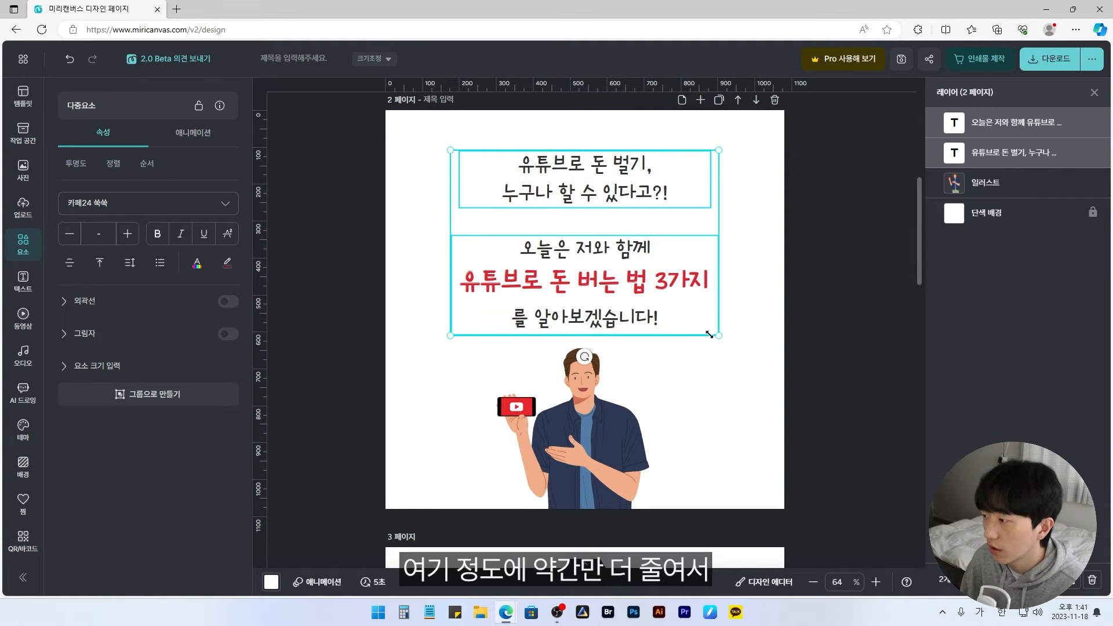
pyautogui.click(773, 328)
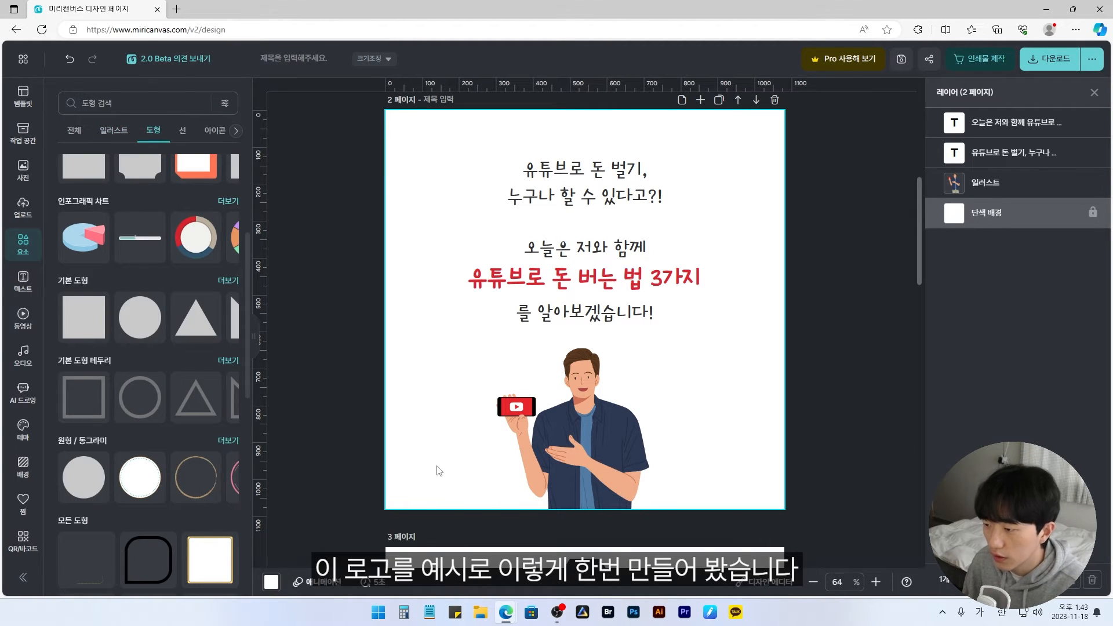
# Paste the red square "히스의 작업실" logo into the lower-left corner of page 2
pyautogui.hotkey('ctrl', 'v')
pyautogui.click(455, 462)
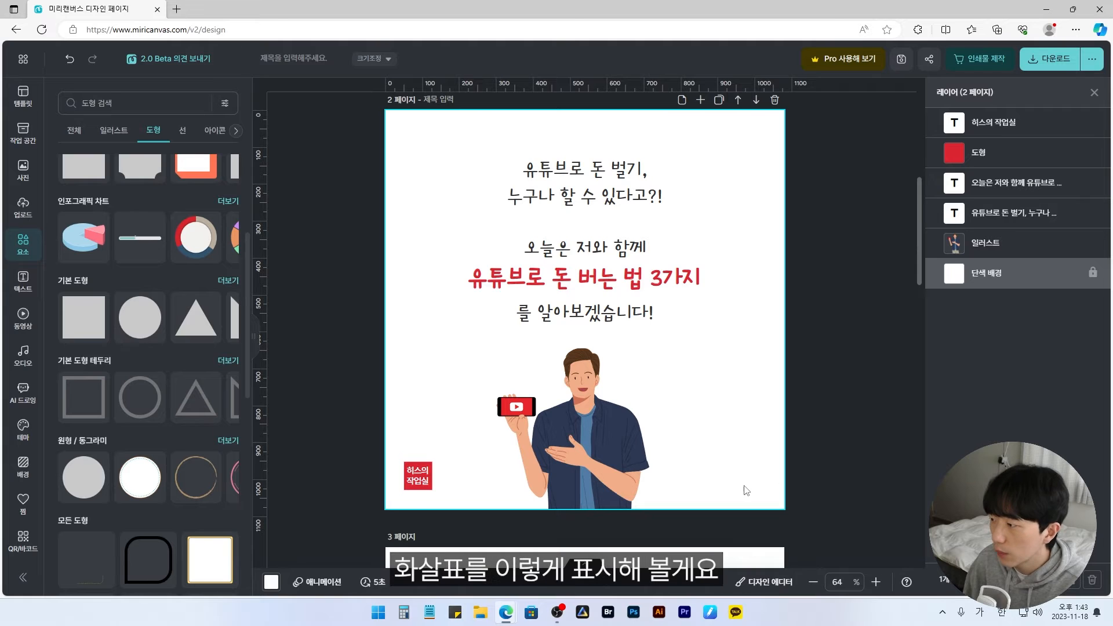
# Search the illustrations for "화살표" and add the thin black diagonal line arrow to page 2
pyautogui.click(142, 108)
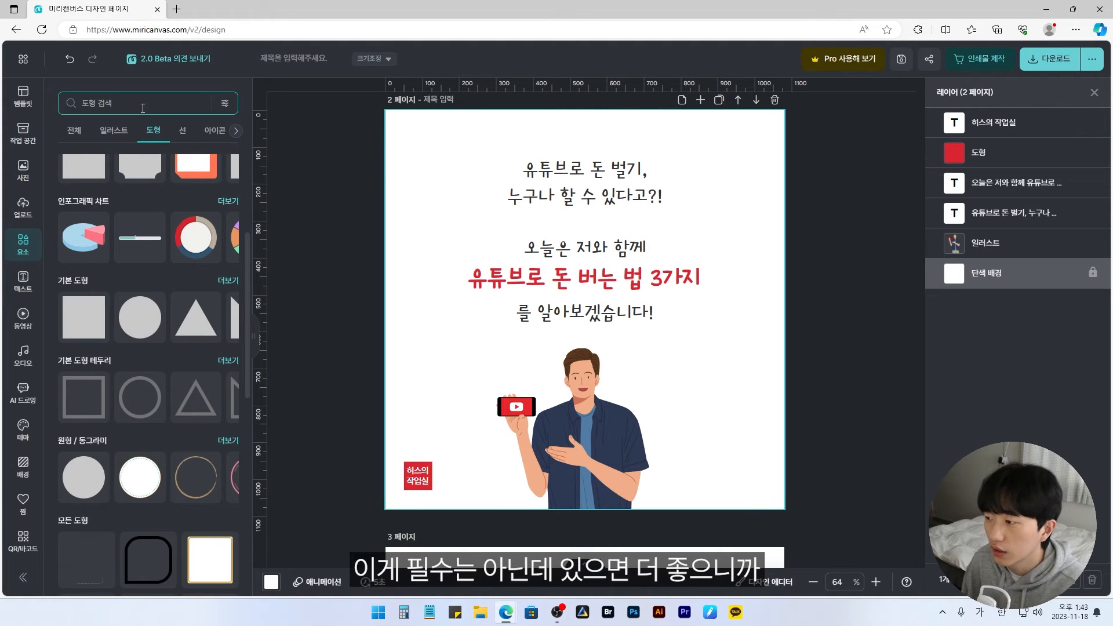
pyautogui.click(143, 108)
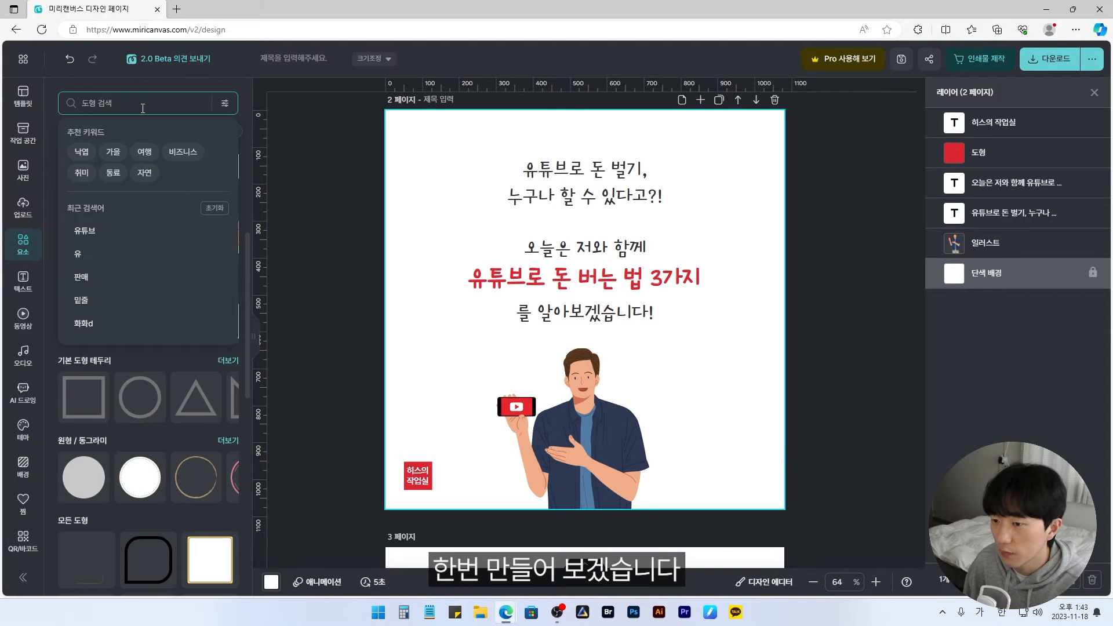
pyautogui.click(23, 245)
pyautogui.click(124, 104)
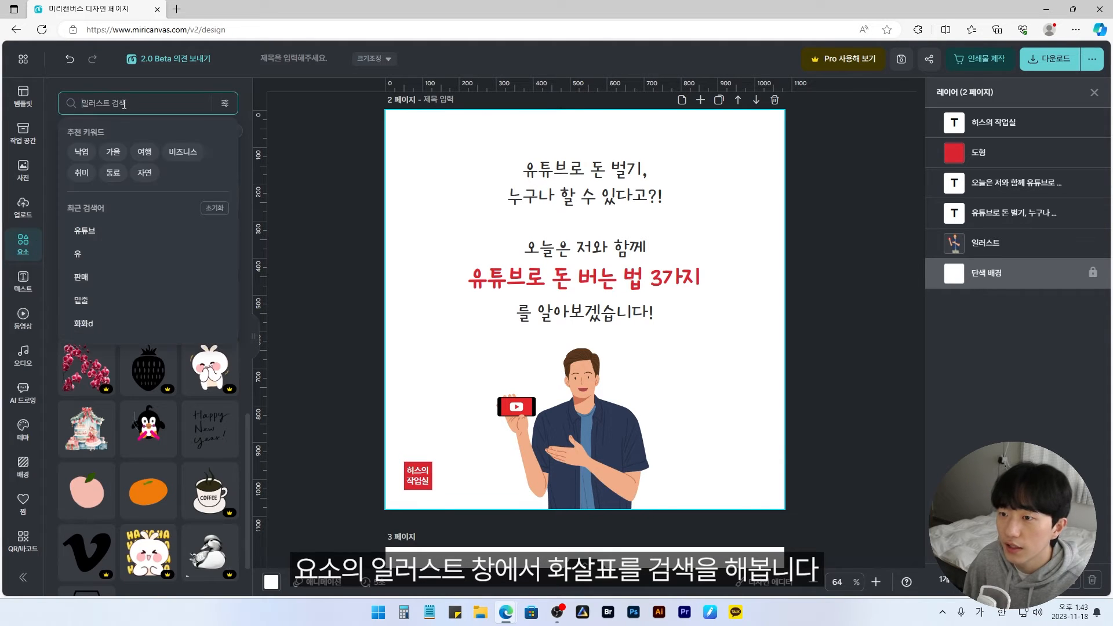
pyautogui.write('화살표')
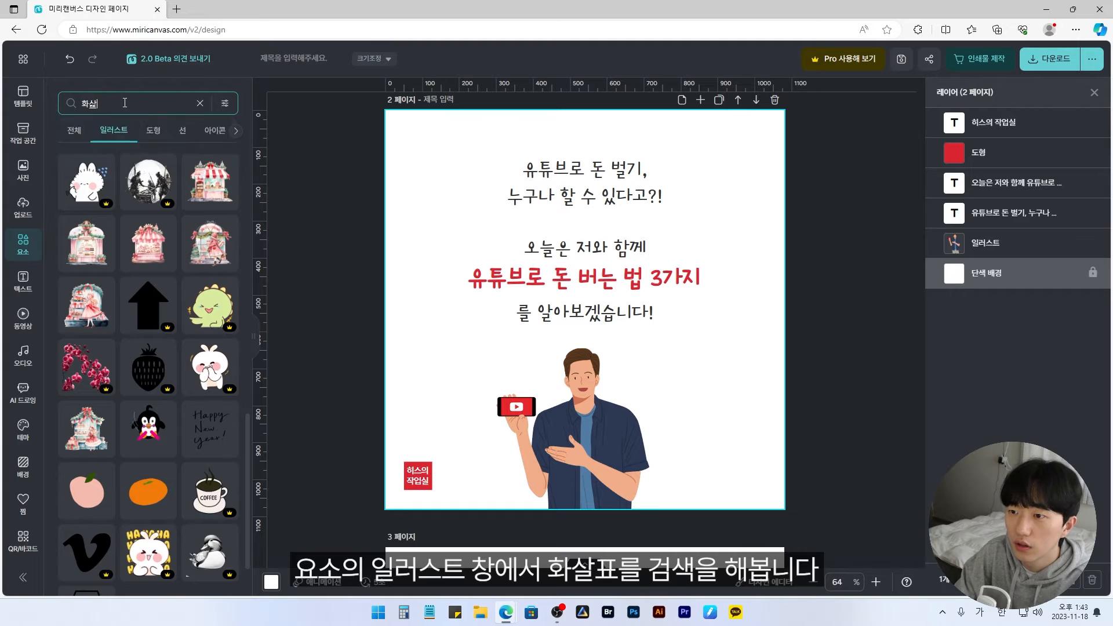
pyautogui.press('Return')
pyautogui.scroll(-10, 183, 336)
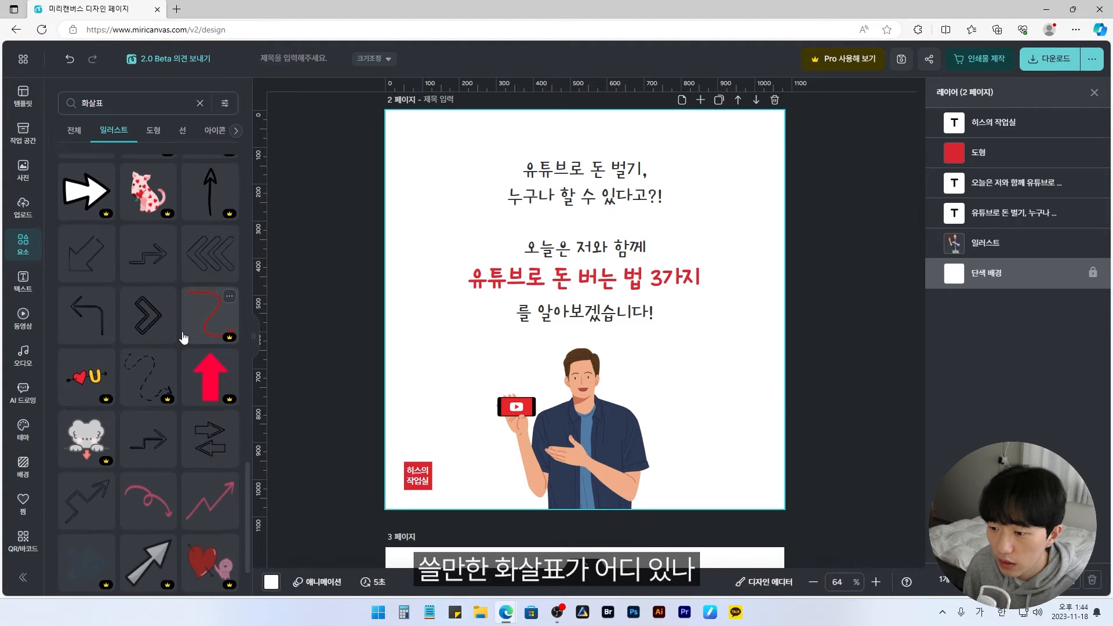
pyautogui.scroll(-10, 174, 338)
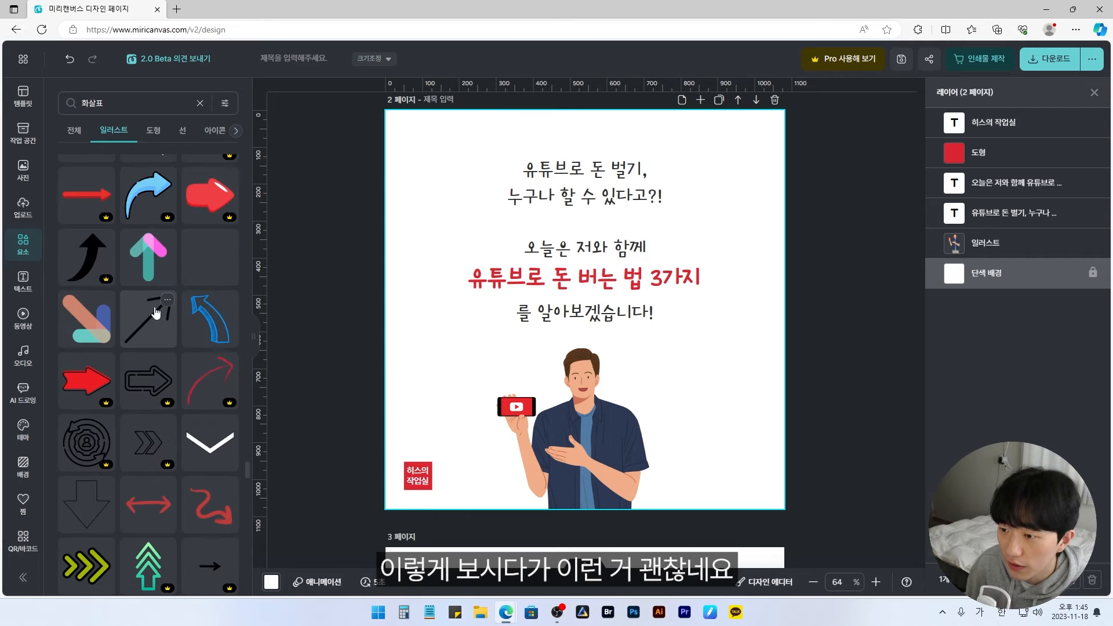
pyautogui.click(156, 332)
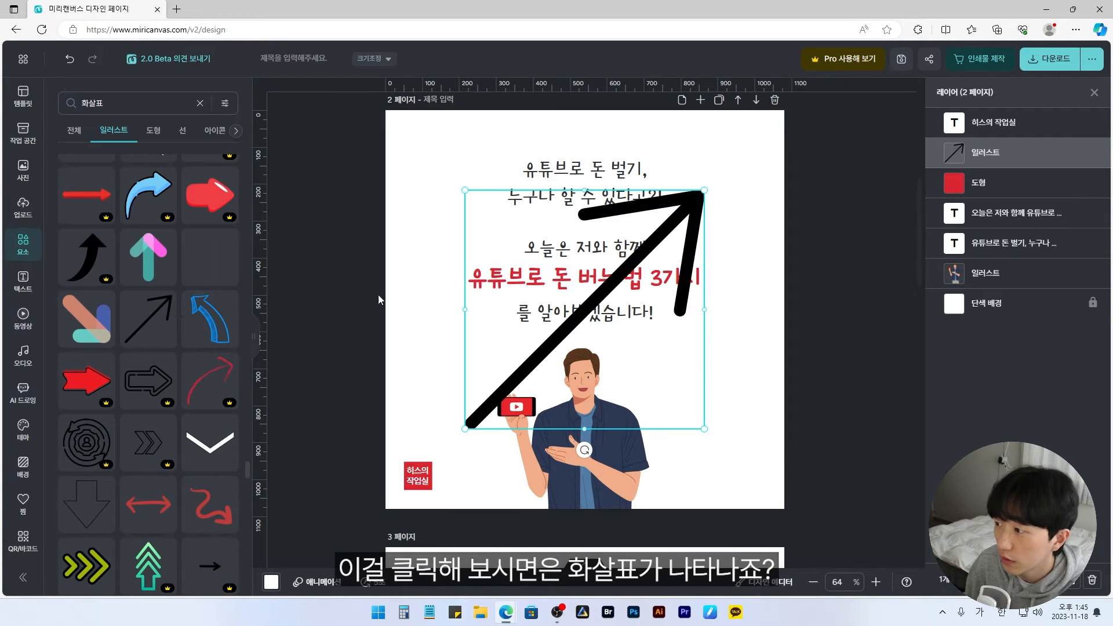
# Shrink the arrow to about 75 × 75 px, rotate it to point right, and place it in page 2's lower-right corner, level with the logo
pyautogui.moveTo(705, 190); pyautogui.dragTo(538, 347)
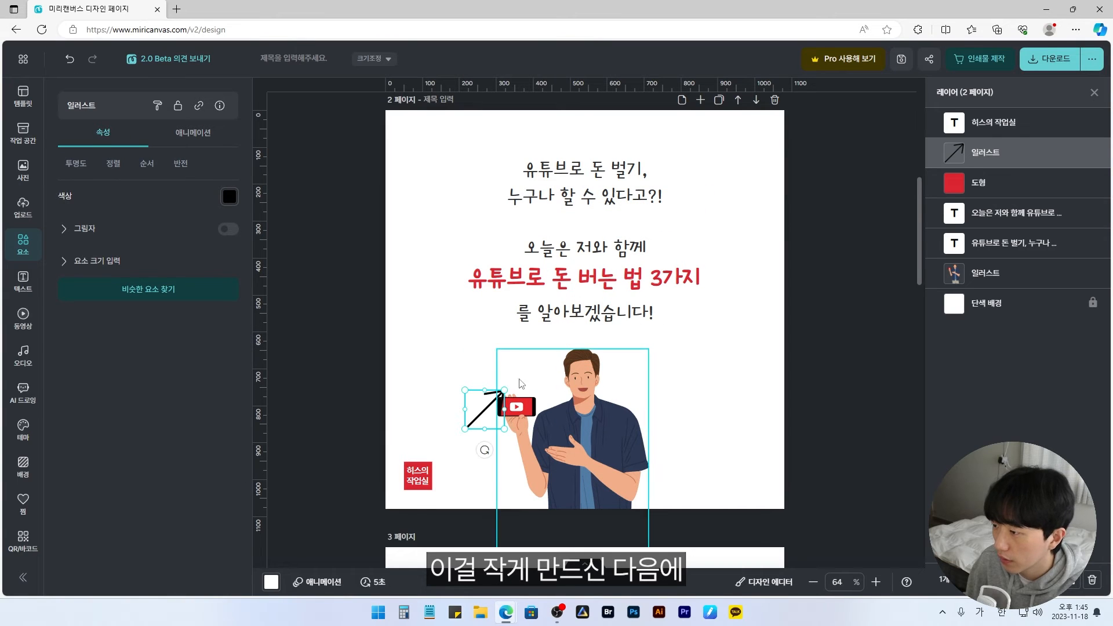
pyautogui.moveTo(496, 400); pyautogui.dragTo(710, 390)
pyautogui.moveTo(713, 436); pyautogui.dragTo(717, 399)
pyautogui.click(691, 417)
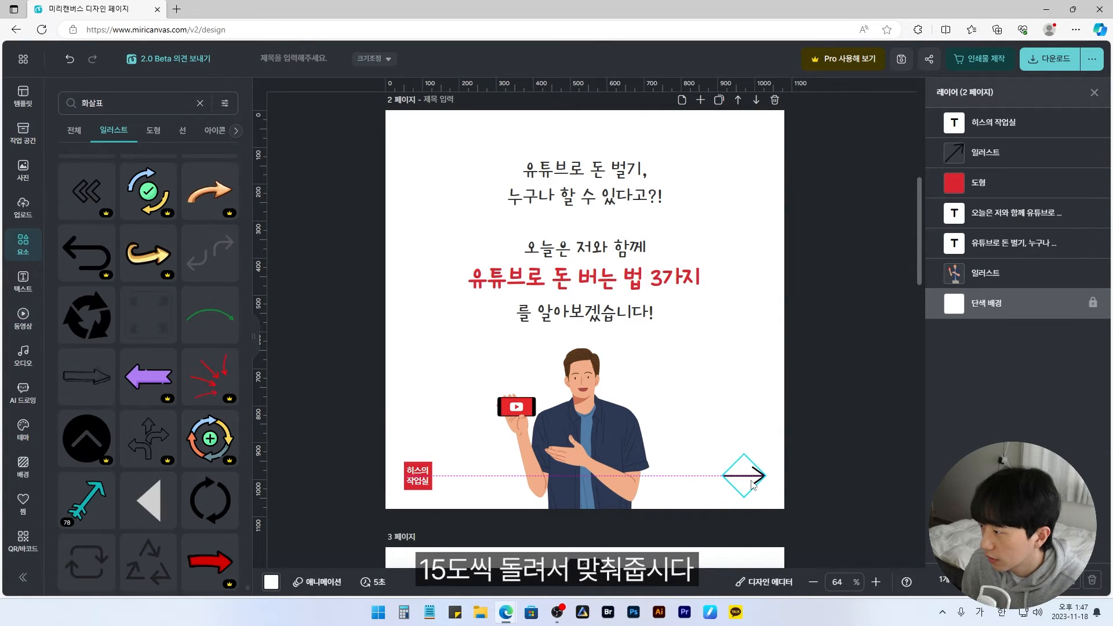
pyautogui.moveTo(752, 484); pyautogui.dragTo(751, 482)
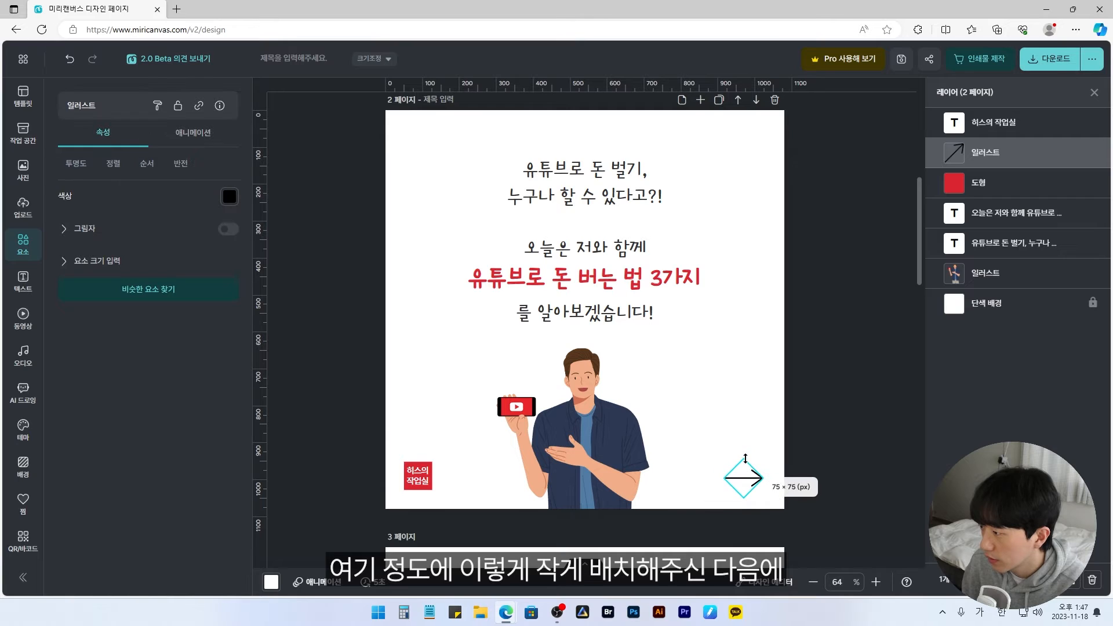
pyautogui.click(726, 507)
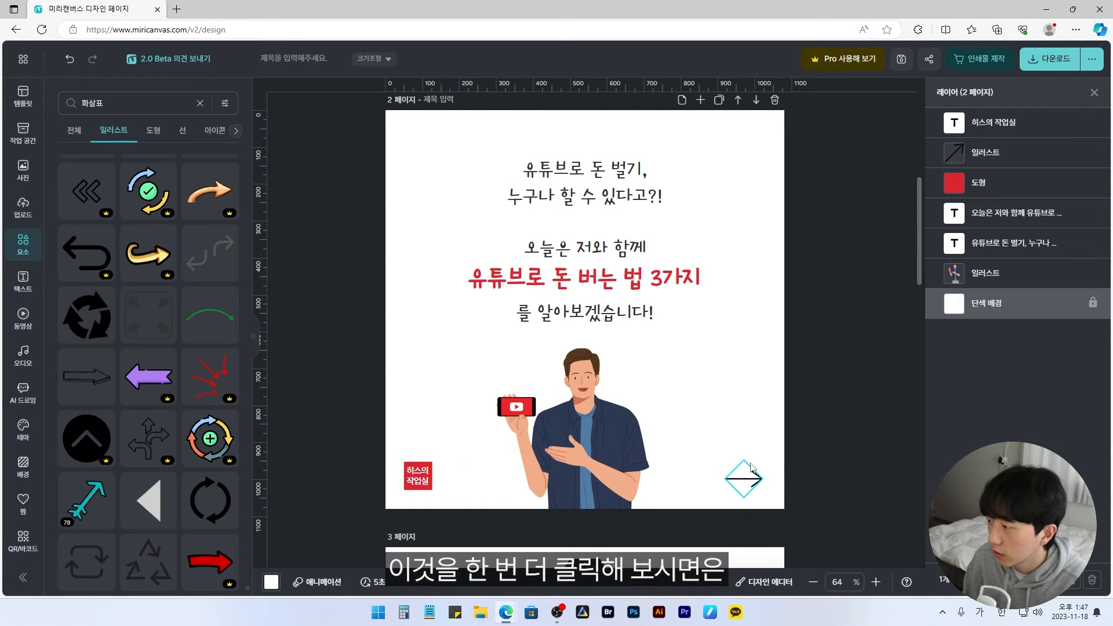
# Set the arrow's color to the design's red, #DB2532
pyautogui.click(748, 482)
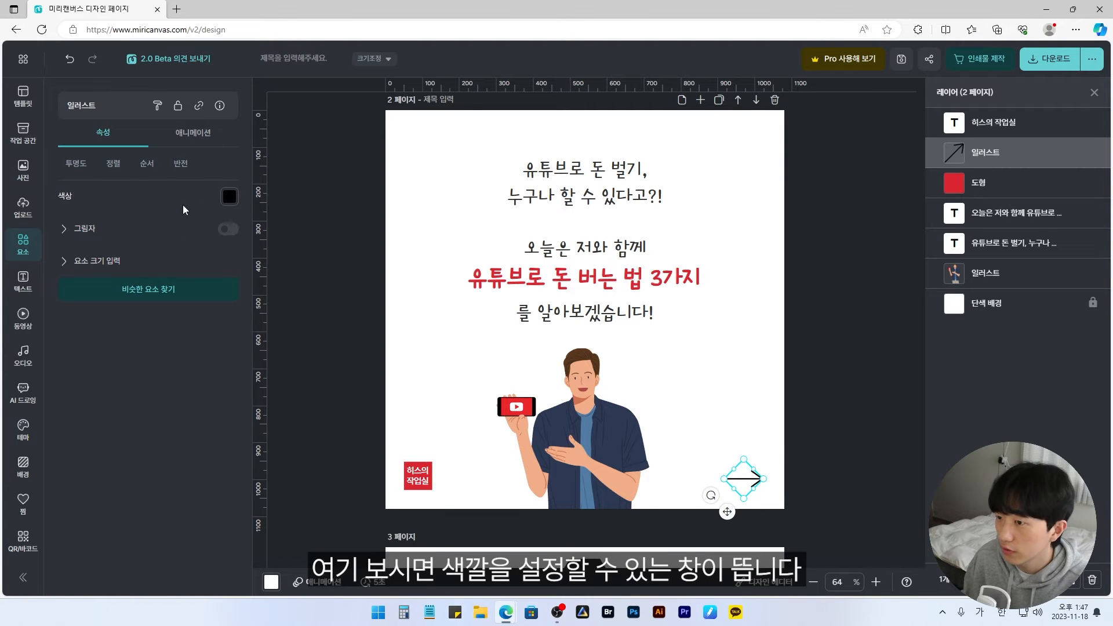
pyautogui.click(231, 197)
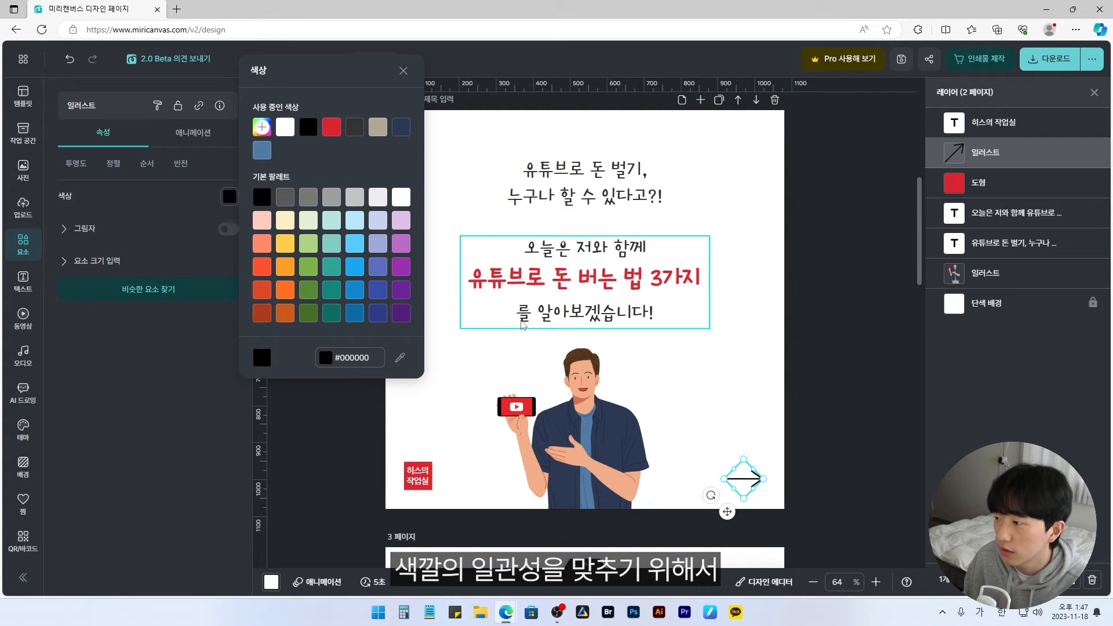
pyautogui.click(334, 137)
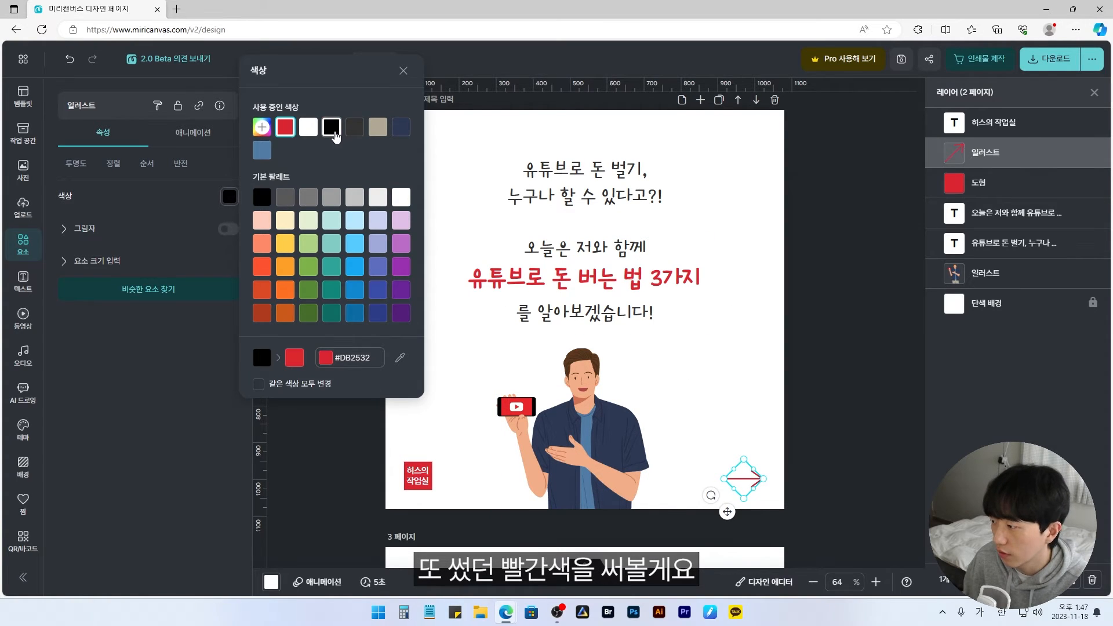
pyautogui.click(745, 375)
# Copy page 2's logo and arrow together and paste them at the bottom of the cover page
pyautogui.scroll(-2, 628, 441)
pyautogui.moveTo(398, 368); pyautogui.dragTo(447, 439)
pyautogui.moveTo(777, 378); pyautogui.dragTo(715, 436)
pyautogui.scroll(9, 728, 449)
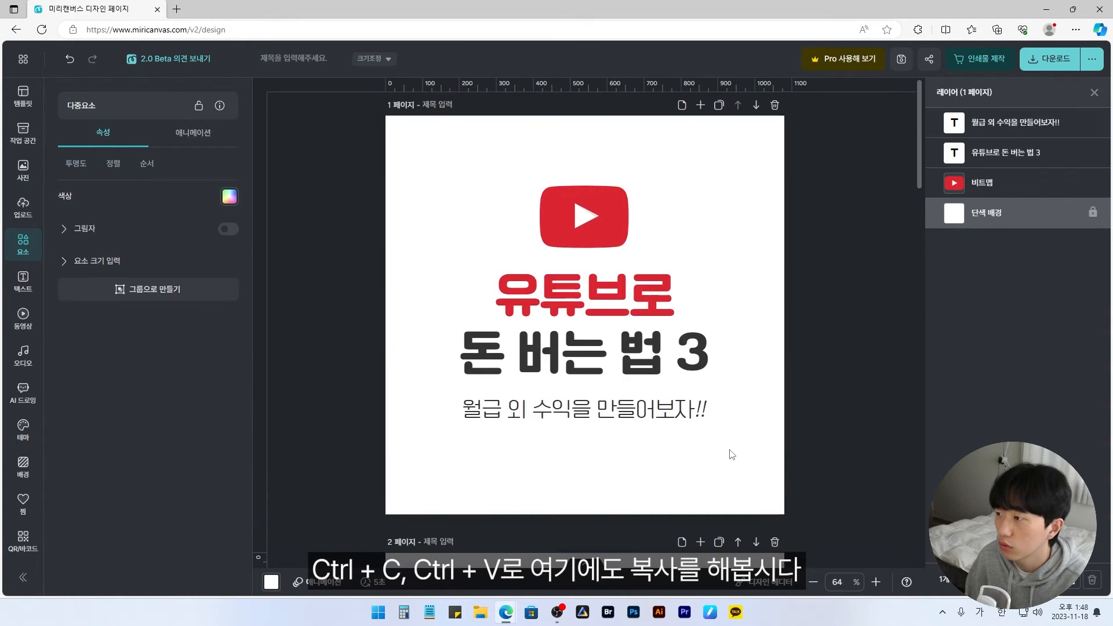
pyautogui.click(728, 464)
pyautogui.hotkey('ctrl', 'v')
pyautogui.click(819, 456)
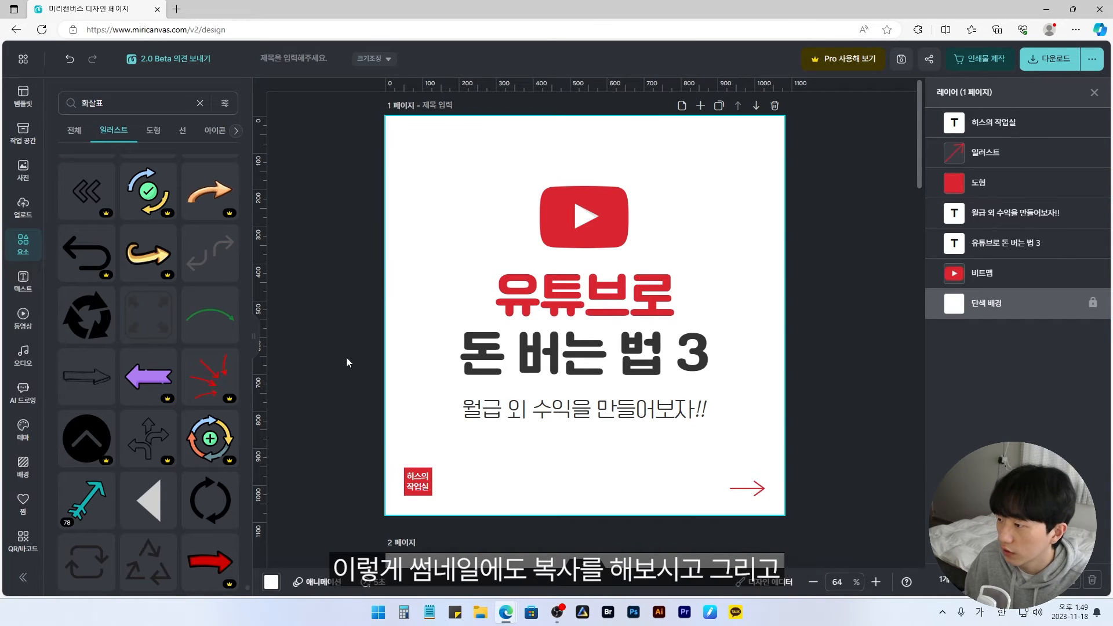
# Copy page 2's logo and arrow together and paste them onto pages 3 and 4
pyautogui.scroll(-8, 672, 378)
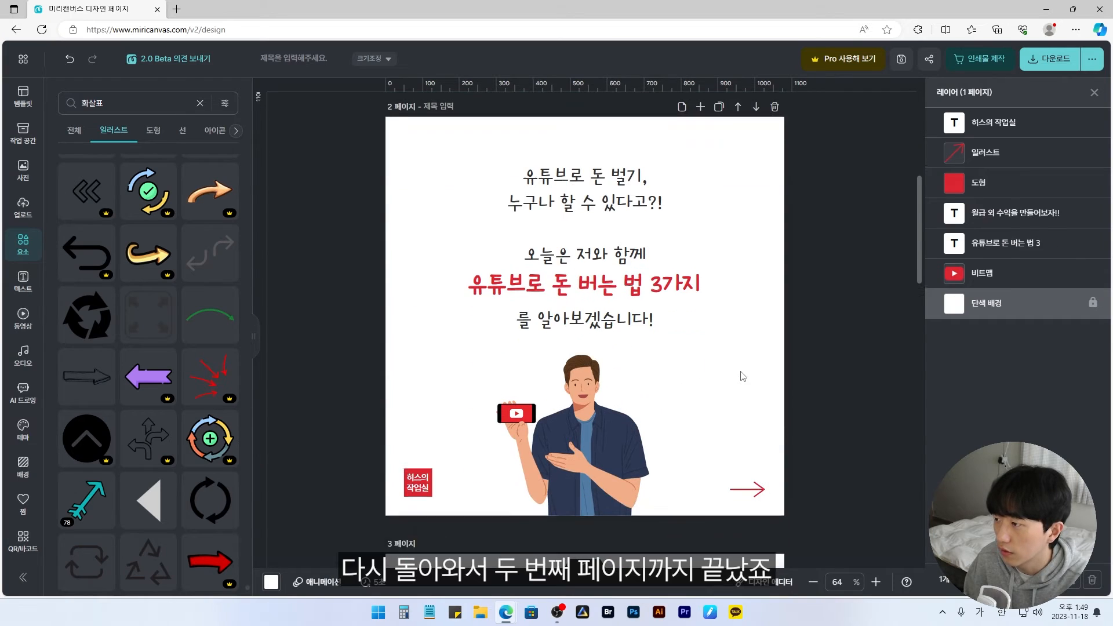
pyautogui.moveTo(399, 442); pyautogui.dragTo(449, 509)
pyautogui.moveTo(719, 454); pyautogui.dragTo(769, 491)
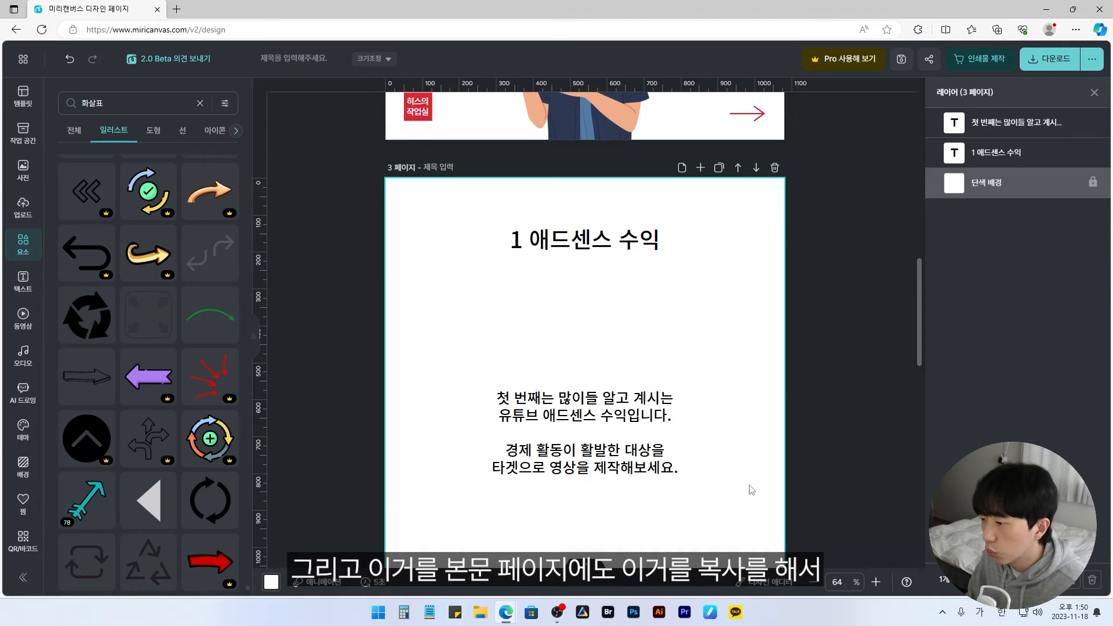
pyautogui.scroll(-1, 752, 490)
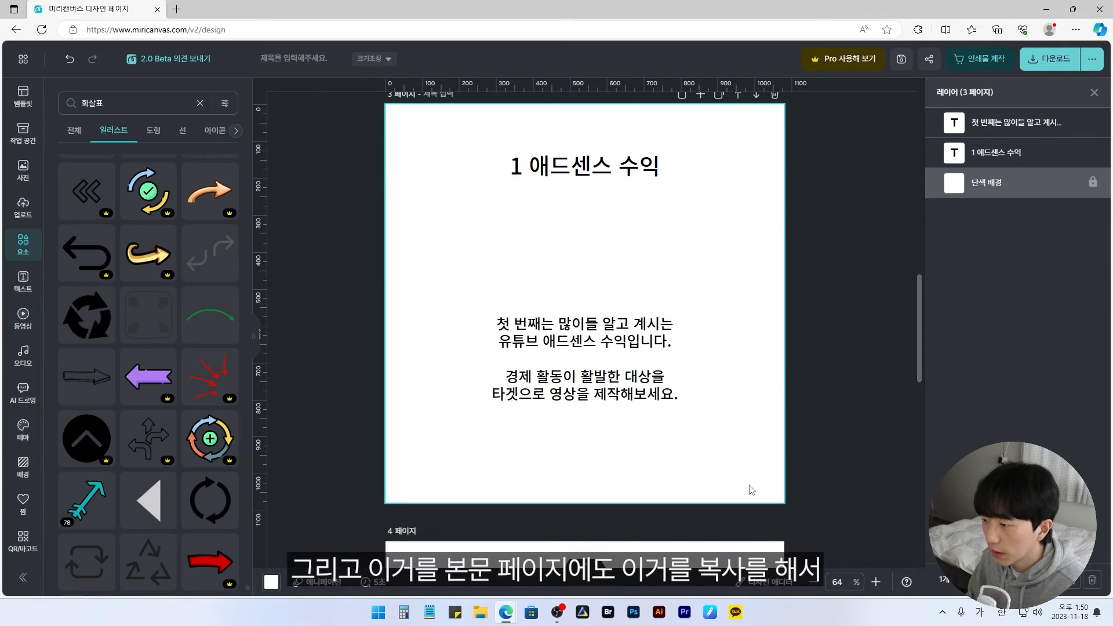
pyautogui.hotkey('ctrl', 'v')
pyautogui.scroll(-5, 753, 490)
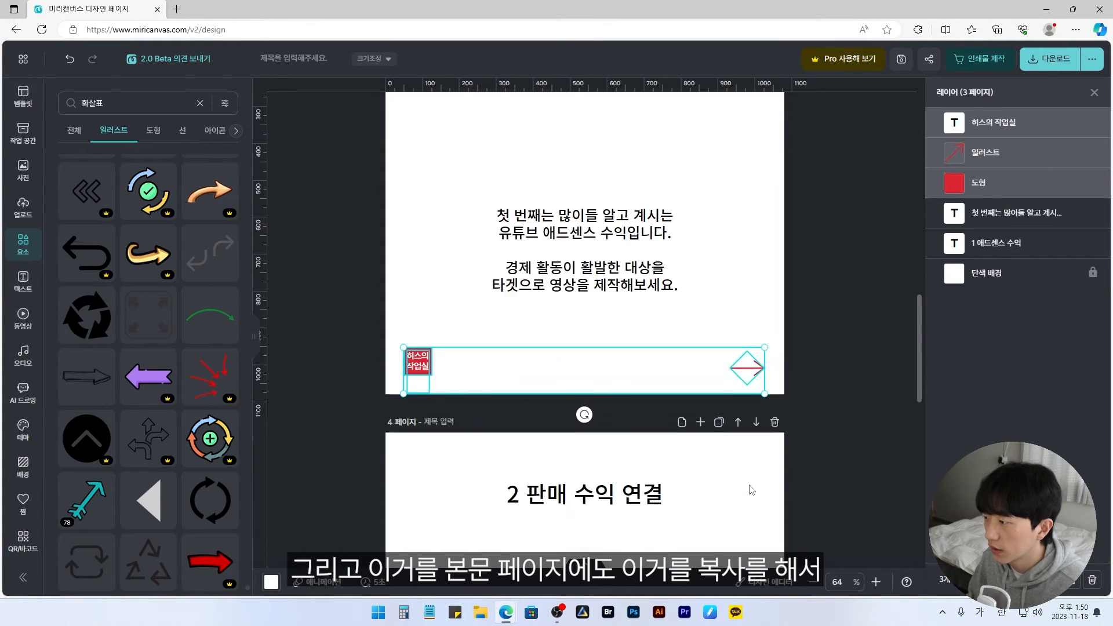
pyautogui.hotkey('ctrl', 'v')
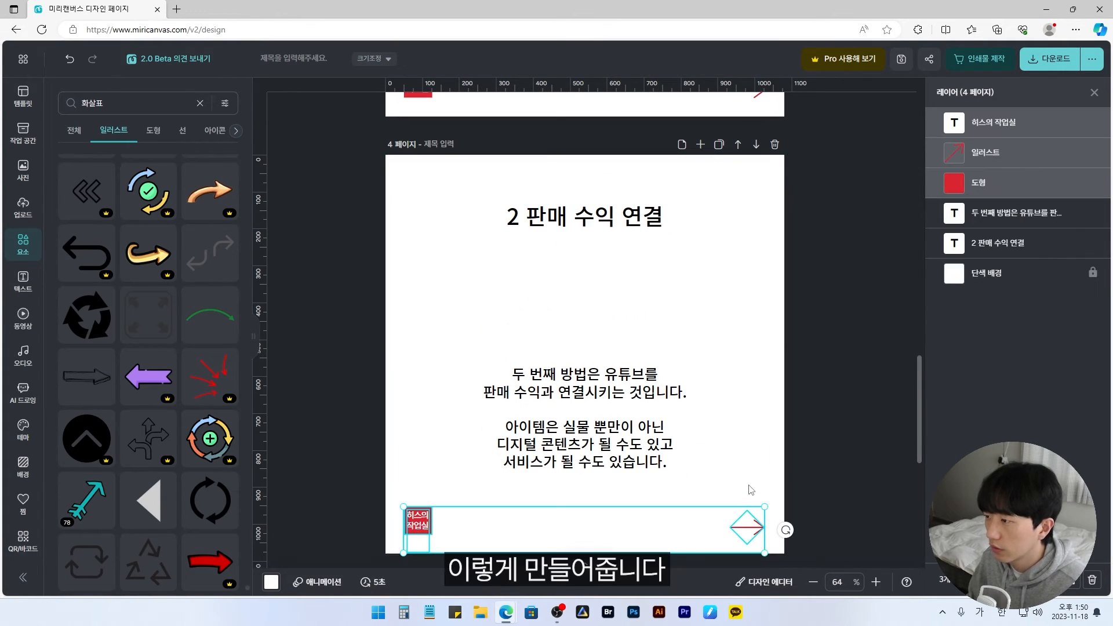
pyautogui.scroll(-6, 752, 490)
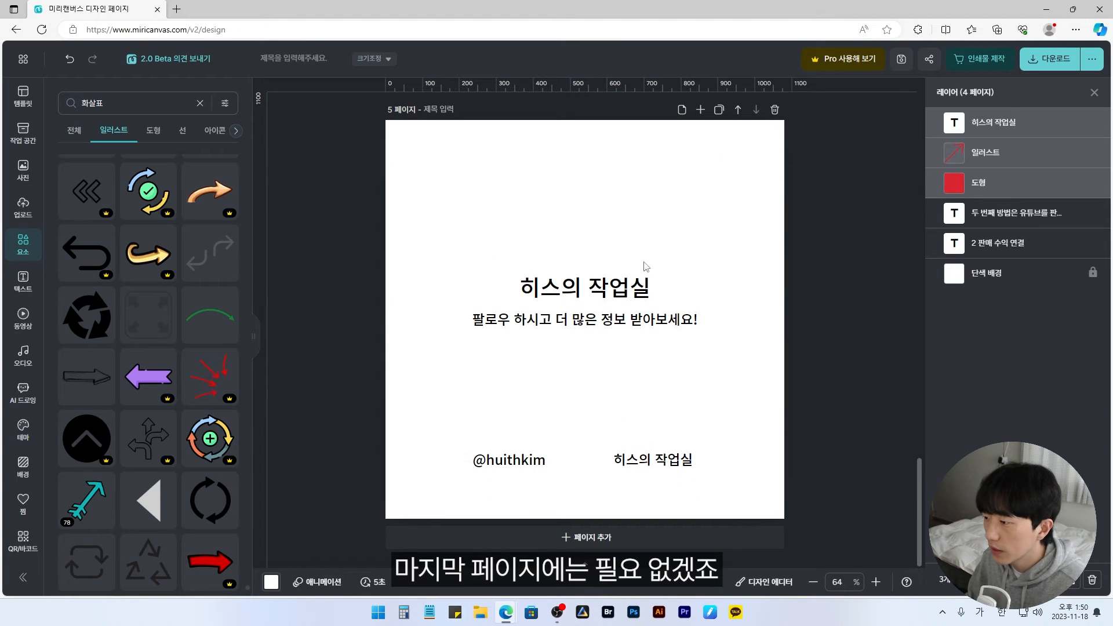
pyautogui.scroll(2, 587, 377)
pyautogui.scroll(-2, 522, 348)
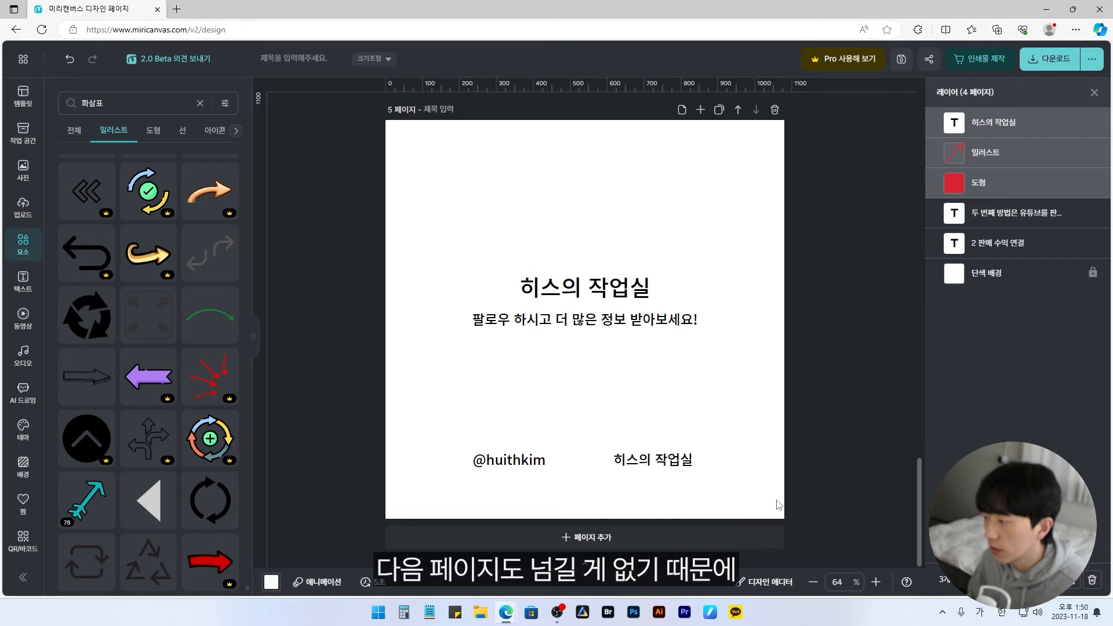
pyautogui.scroll(1, 765, 493)
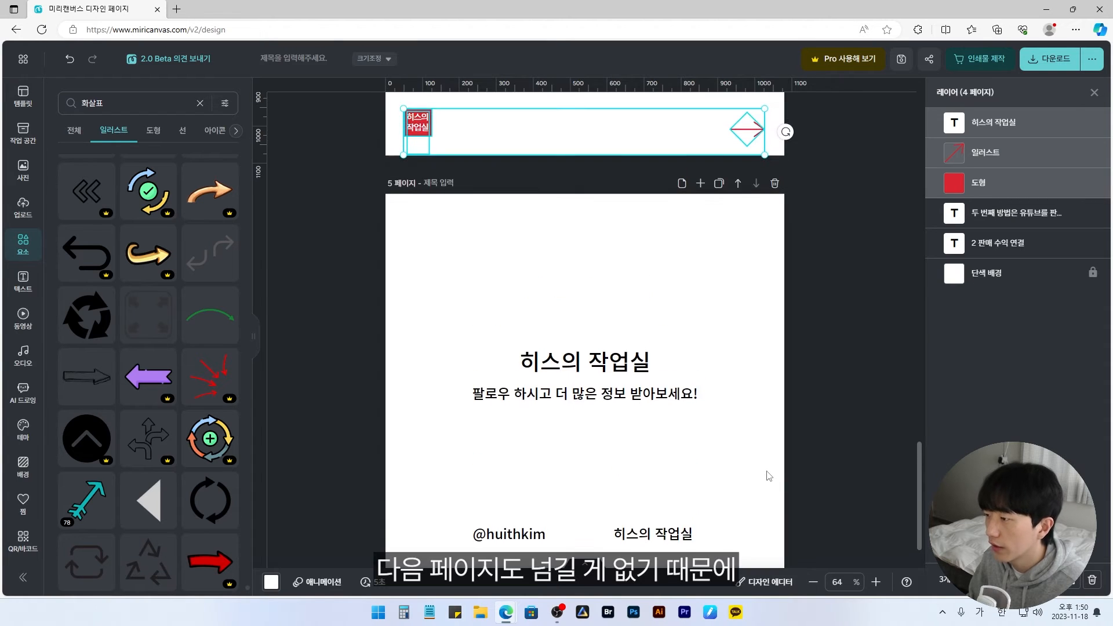
pyautogui.scroll(-1, 770, 478)
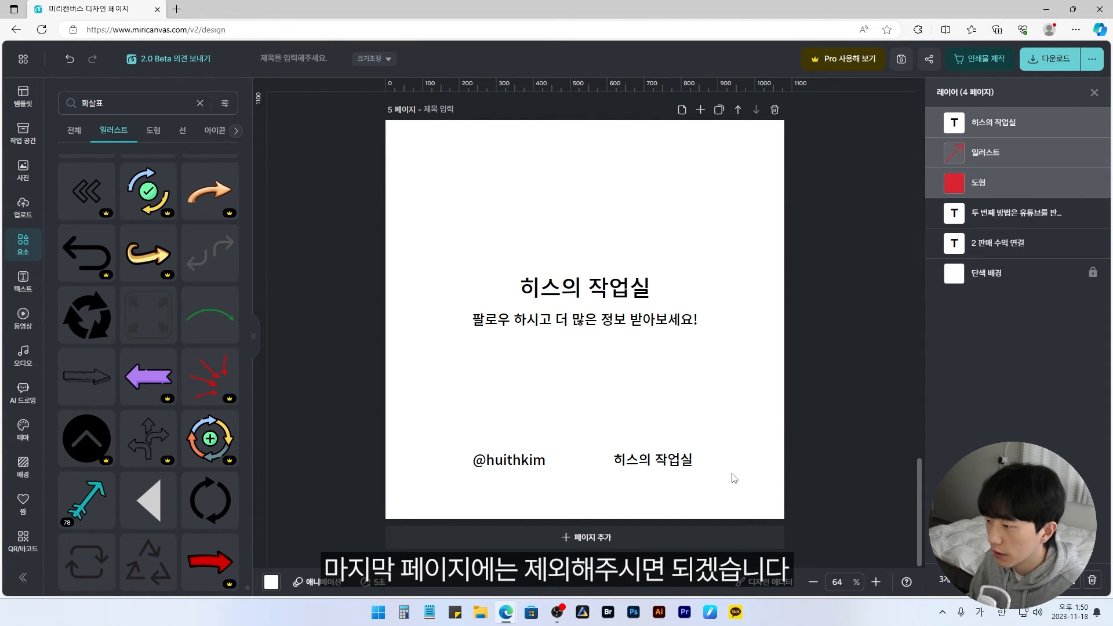
# Split page 3's heading into two text boxes by duplicating it, with "1" above and "애드센스 수익" below
pyautogui.scroll(5, 731, 429)
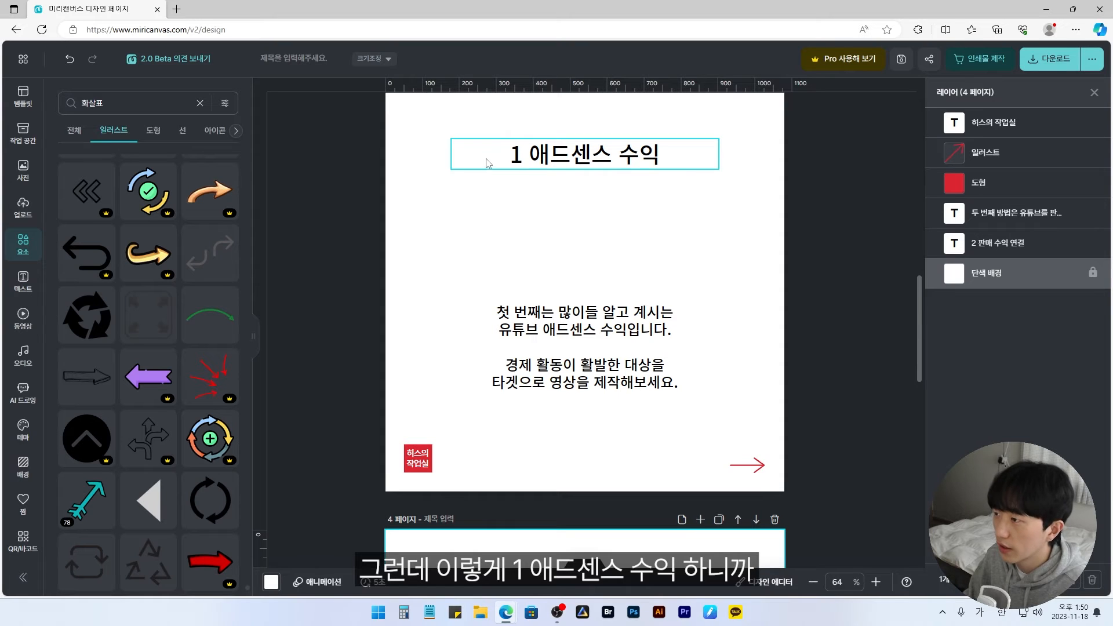
pyautogui.moveTo(587, 164); pyautogui.dragTo(615, 164)
pyautogui.doubleClick(615, 164)
pyautogui.write('1')
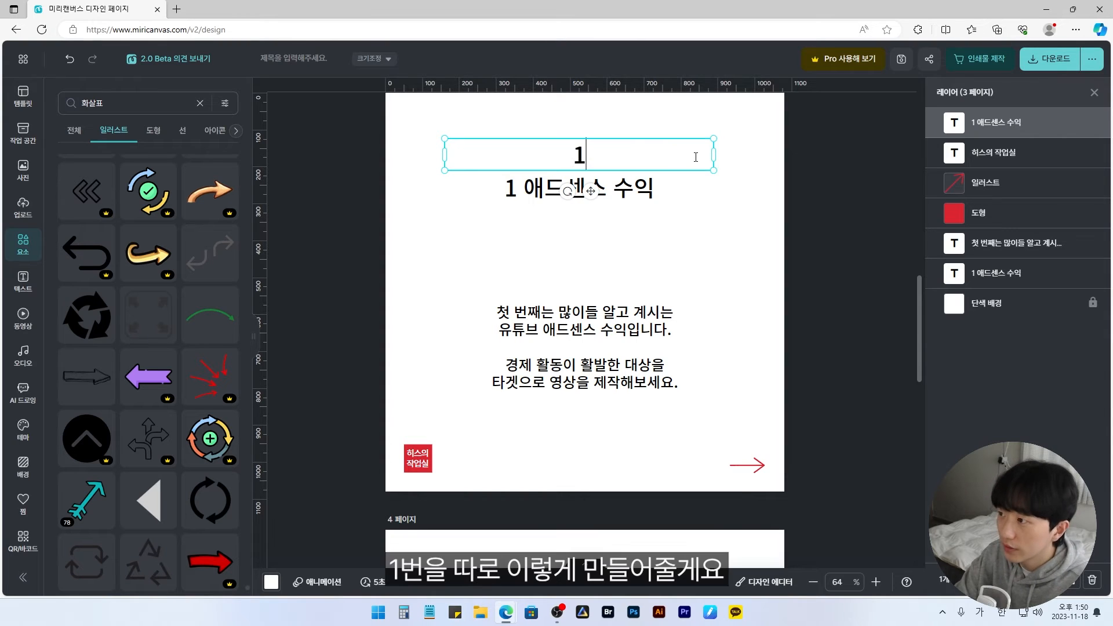
pyautogui.click(573, 193)
pyautogui.doubleClick(573, 193)
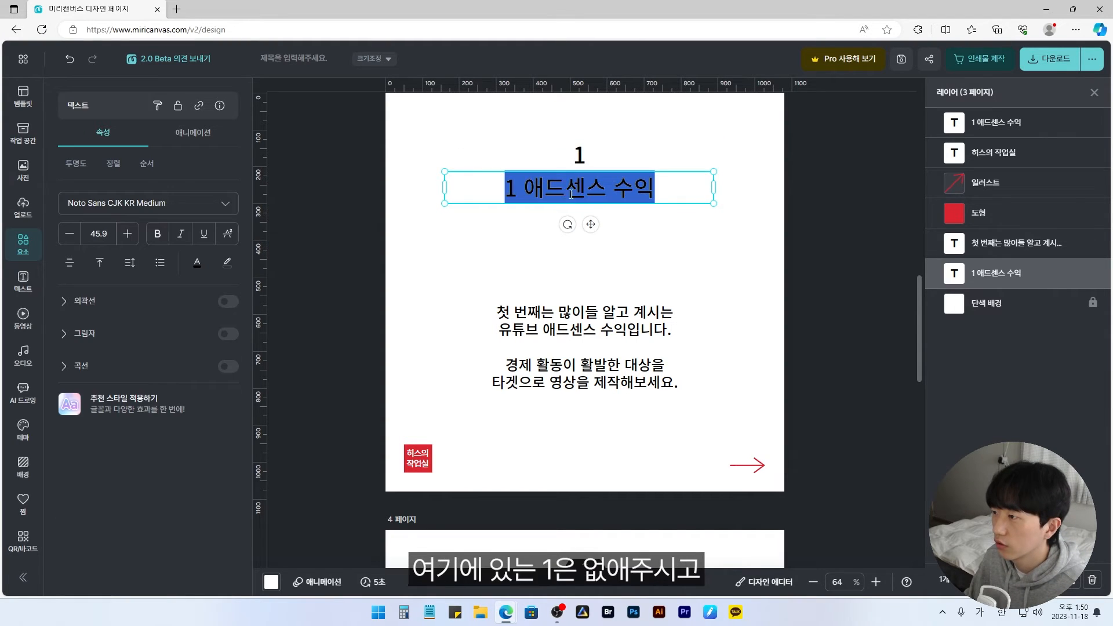
pyautogui.click(527, 193)
pyautogui.press('BackSpace')
pyautogui.press('BackSpace')
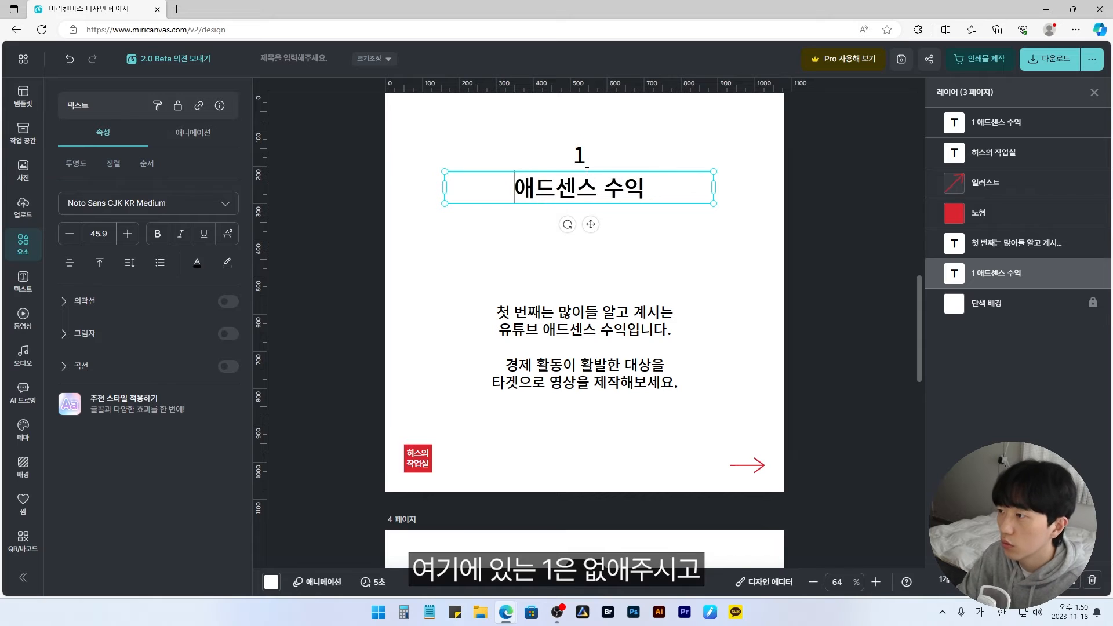
# Change the font of page 3's number, heading and body text together to 카페24 쑥쑥
pyautogui.click(529, 133)
pyautogui.moveTo(528, 134); pyautogui.dragTo(654, 421)
pyautogui.click(227, 205)
pyautogui.scroll(-5, 221, 369)
pyautogui.scroll(3, 229, 364)
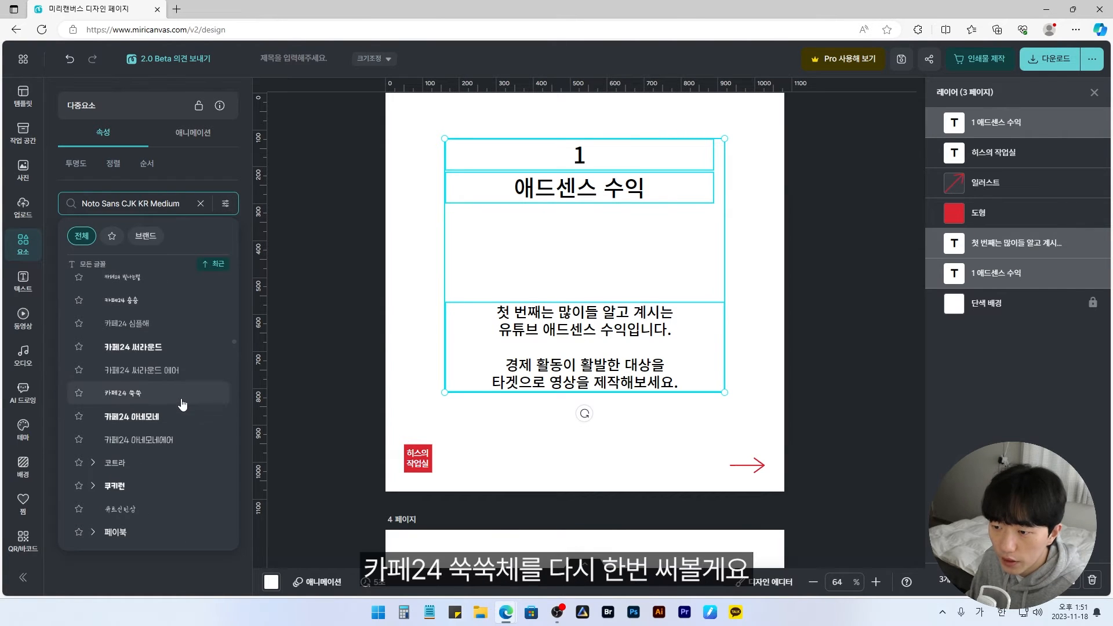
pyautogui.click(182, 400)
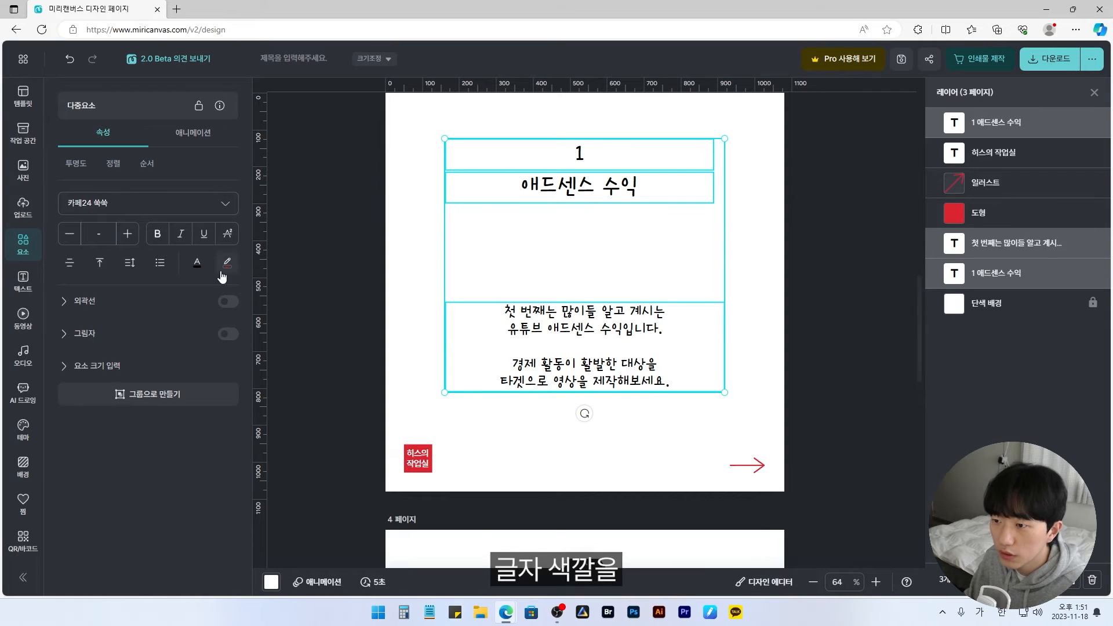
# Set the color of page 3's number, heading and body text to #333333 and their letter spacing to -3
pyautogui.click(198, 263)
pyautogui.moveTo(341, 417); pyautogui.dragTo(256, 428)
pyautogui.write('3333')
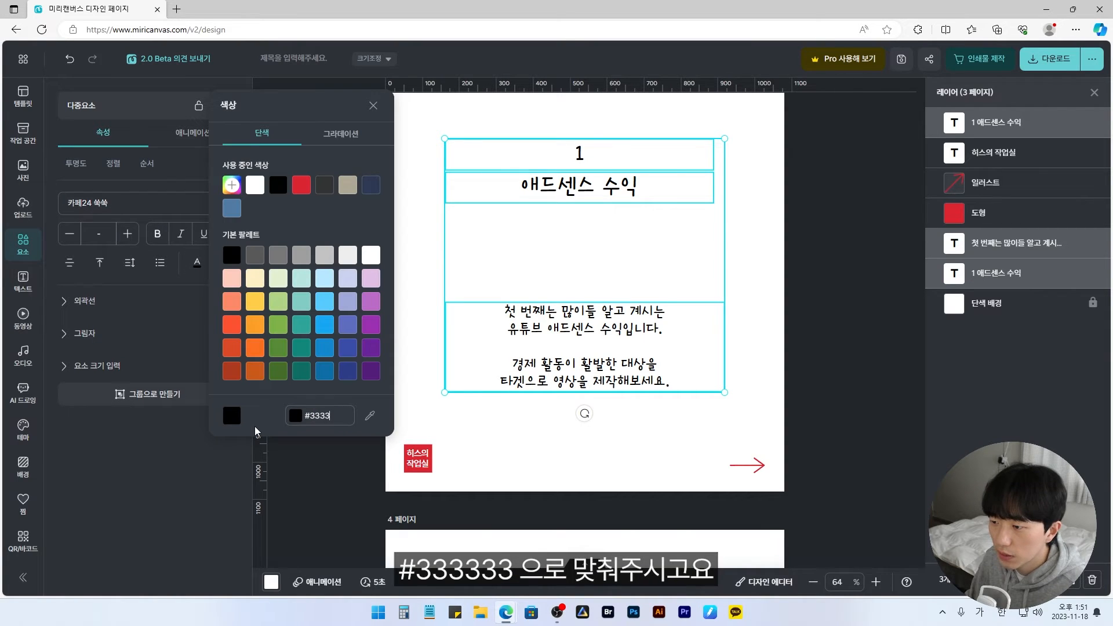
pyautogui.write('33')
pyautogui.click(479, 437)
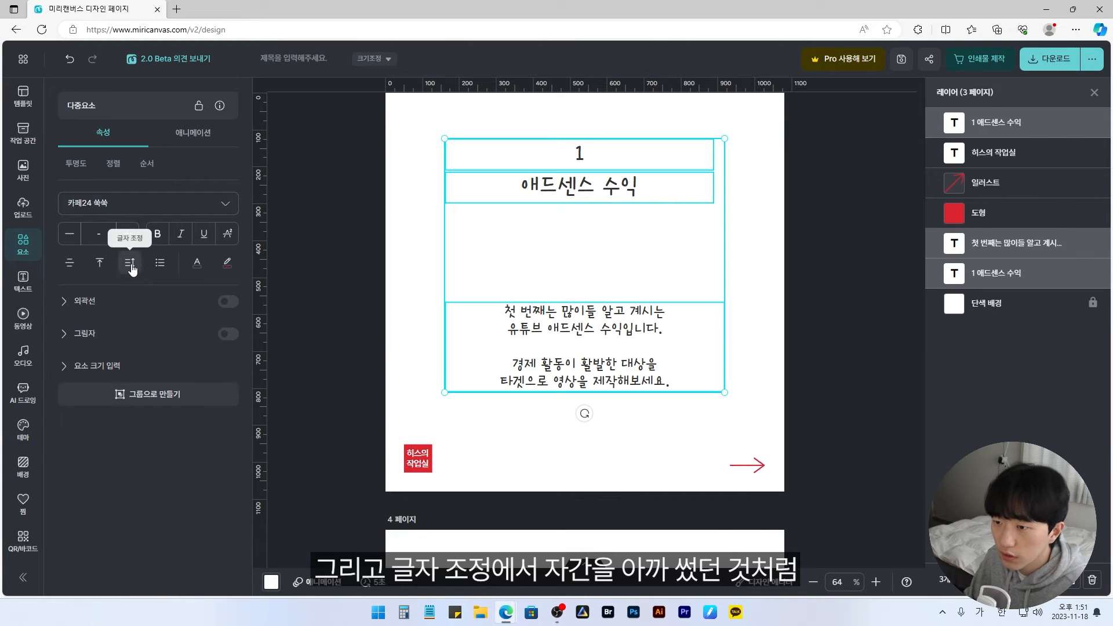
pyautogui.click(130, 264)
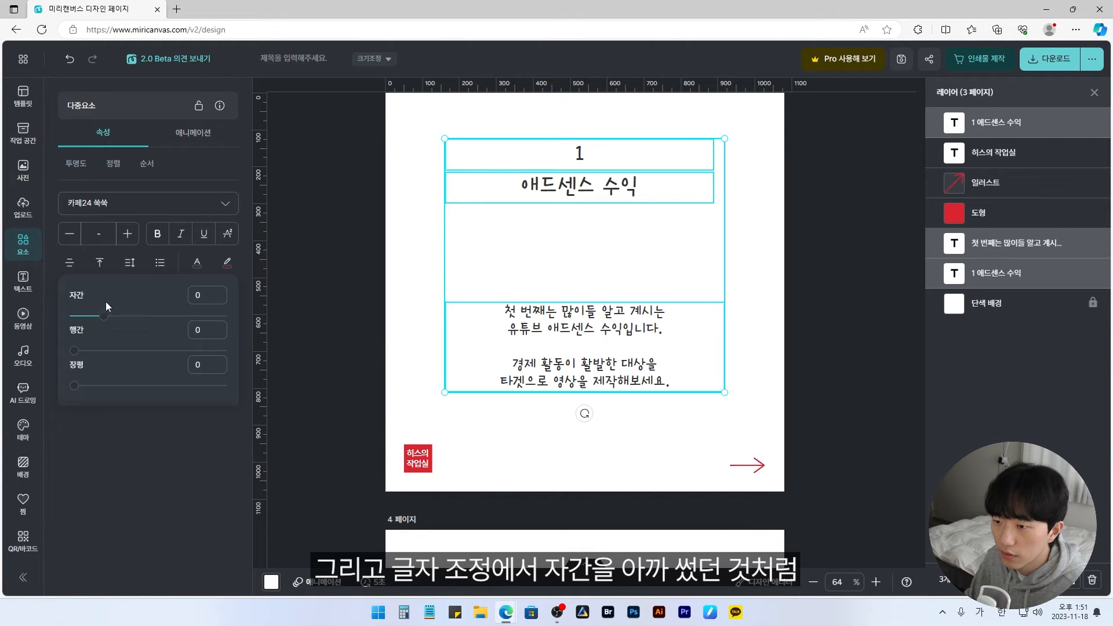
pyautogui.moveTo(103, 316); pyautogui.dragTo(102, 316)
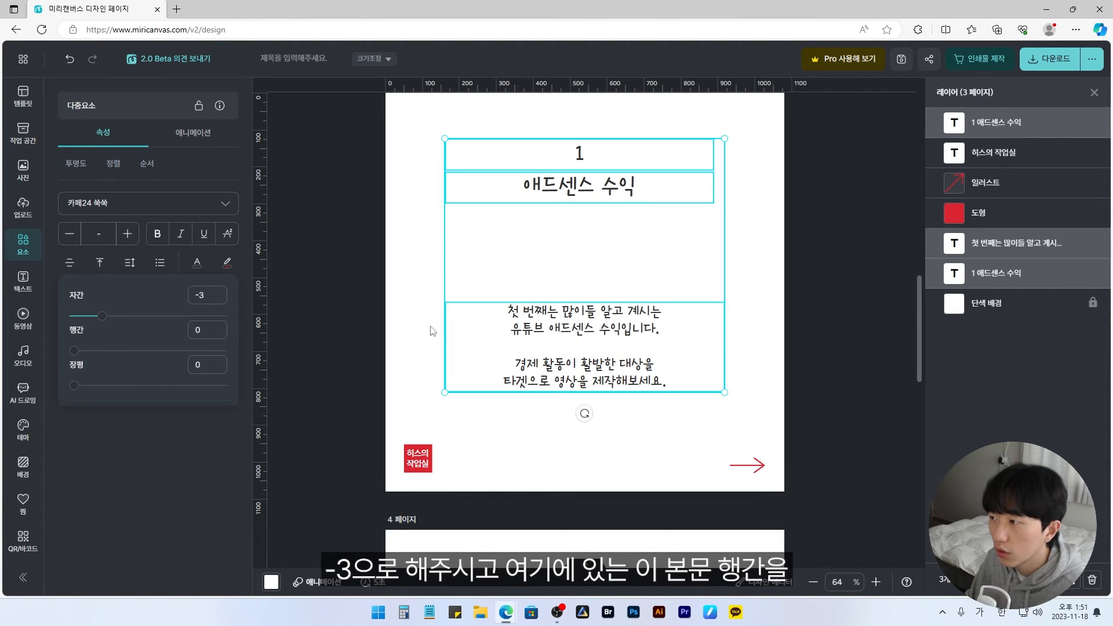
# Widen the line spacing of page 3's body text and move the text slightly down
pyautogui.click(404, 340)
pyautogui.click(476, 283)
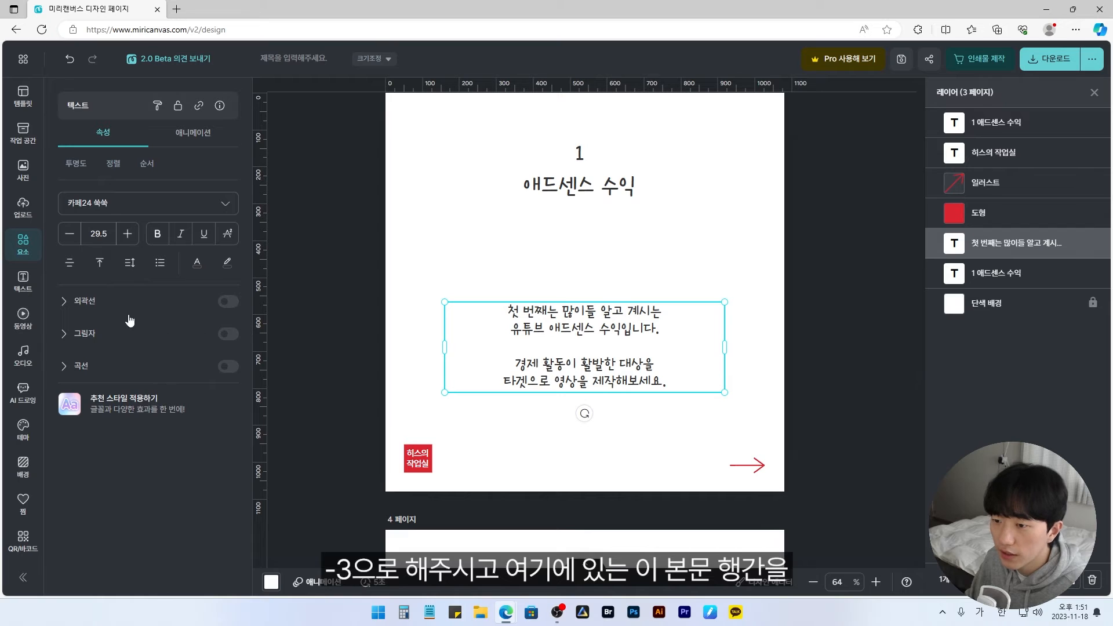
pyautogui.click(130, 262)
pyautogui.moveTo(126, 351); pyautogui.dragTo(140, 352)
pyautogui.click(557, 467)
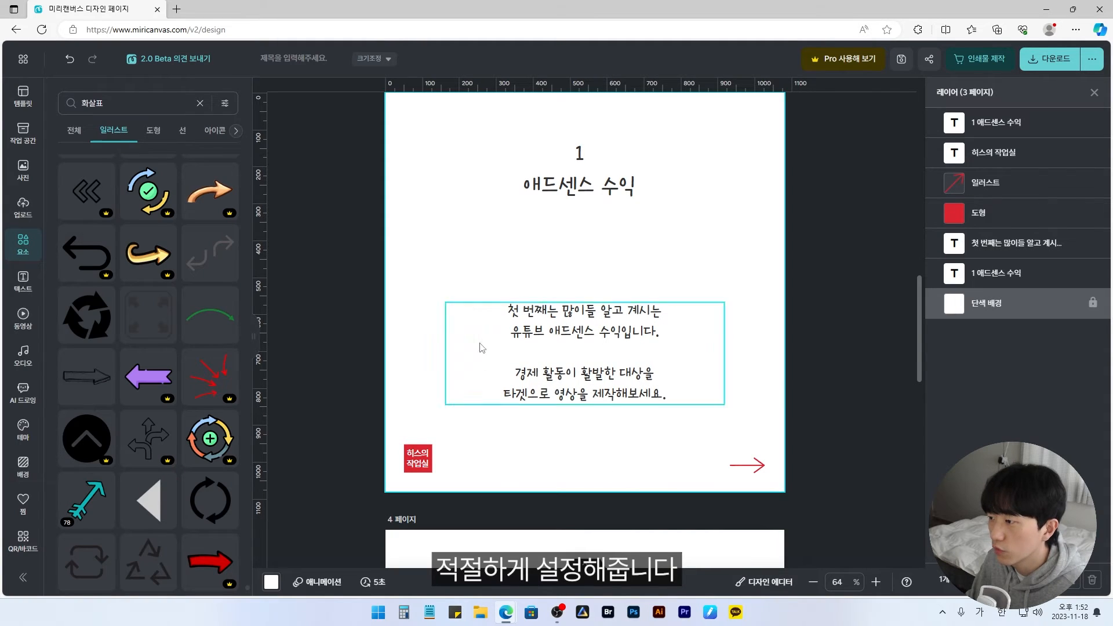
pyautogui.moveTo(487, 396); pyautogui.dragTo(488, 400)
pyautogui.moveTo(627, 326); pyautogui.dragTo(626, 326)
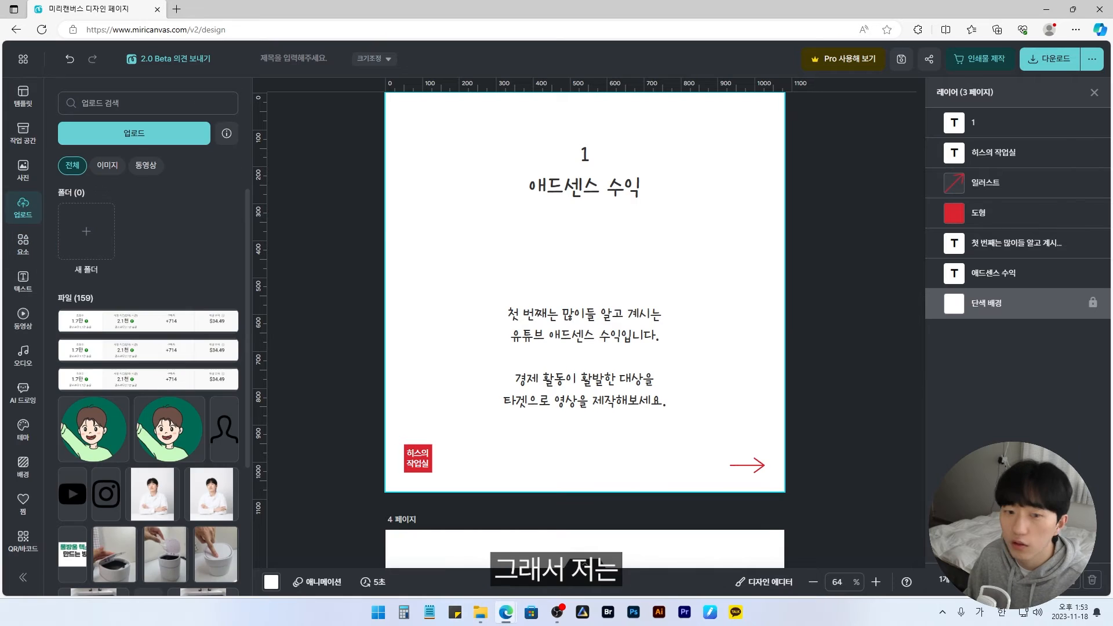
# Place the YouTube statistics screenshot between page 3's heading and body text, enlarged to about 870 px wide
pyautogui.moveTo(3, 255); pyautogui.dragTo(603, 270)
pyautogui.moveTo(711, 277); pyautogui.dragTo(744, 269)
pyautogui.moveTo(699, 297); pyautogui.dragTo(698, 257)
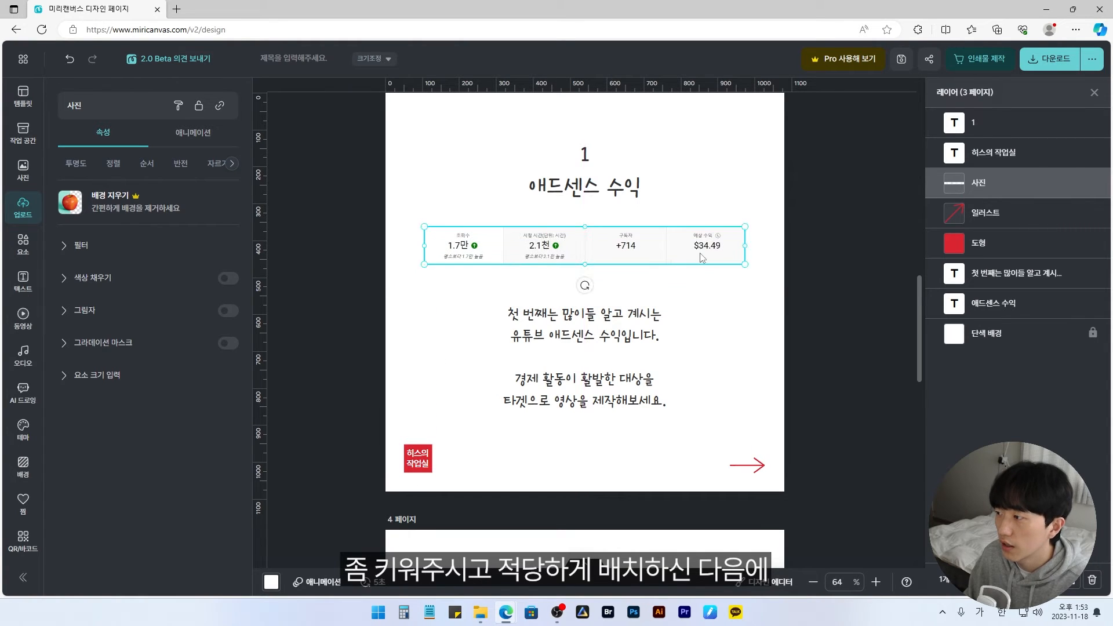
pyautogui.click(712, 273)
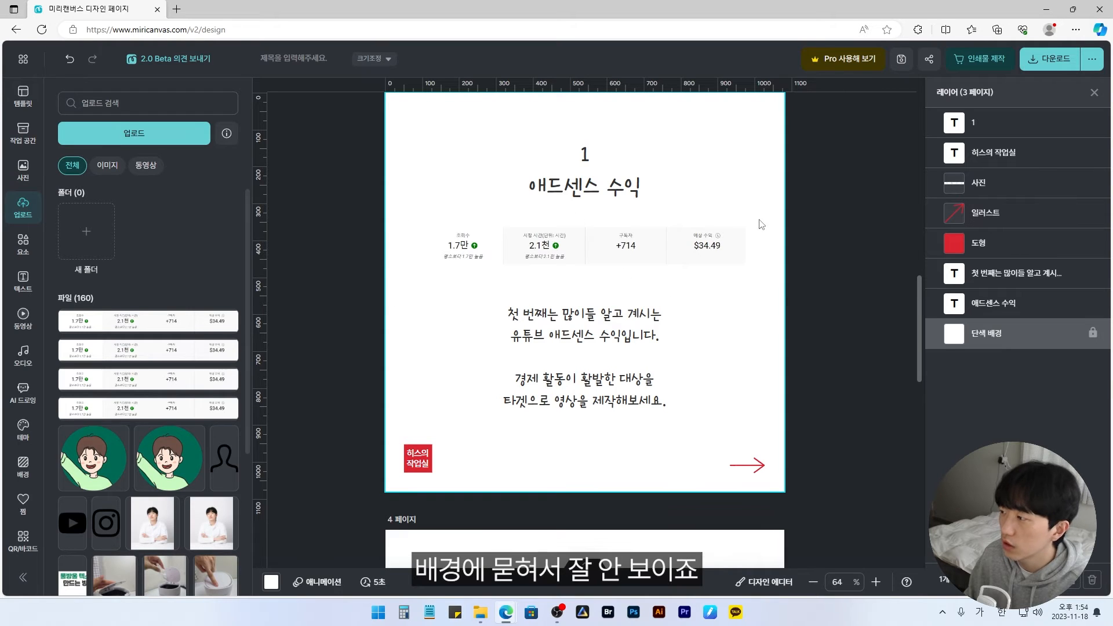
# Give the statistics screenshot on page 3 a soft shadow with 14% opacity and a blur of 16
pyautogui.click(671, 248)
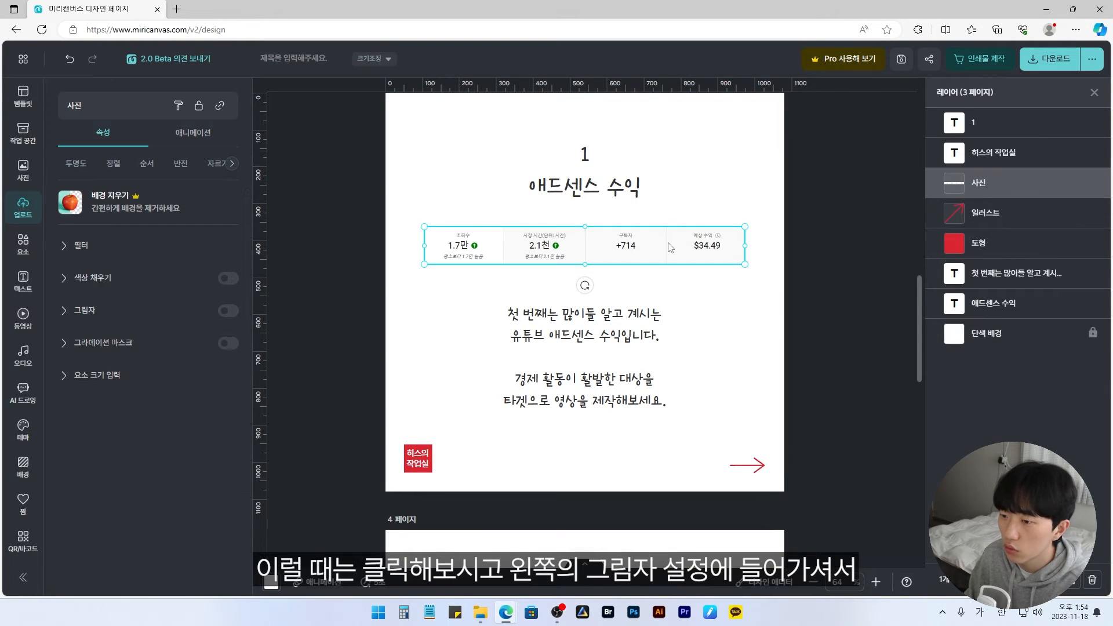
pyautogui.click(229, 312)
pyautogui.moveTo(148, 434); pyautogui.dragTo(88, 434)
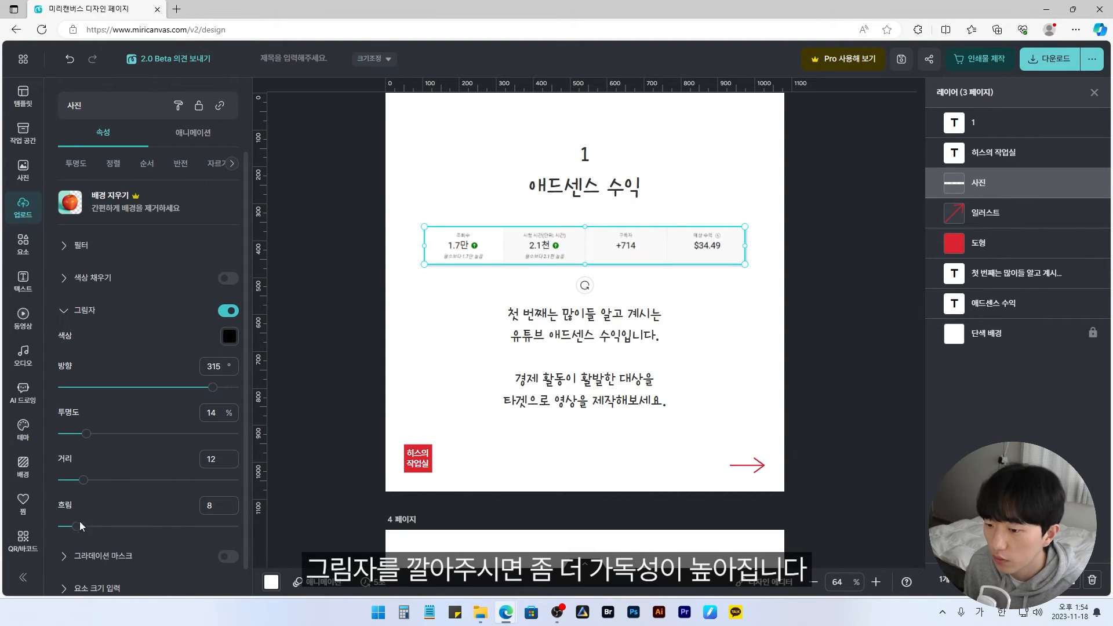
pyautogui.moveTo(77, 525); pyautogui.dragTo(88, 524)
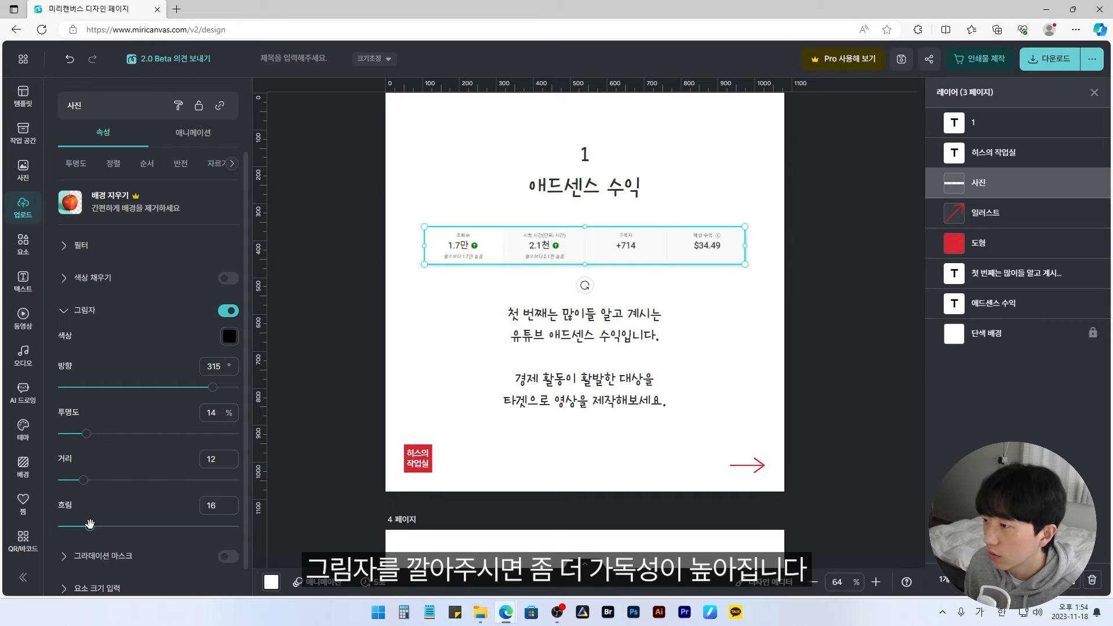
pyautogui.click(422, 323)
pyautogui.click(522, 255)
pyautogui.click(539, 297)
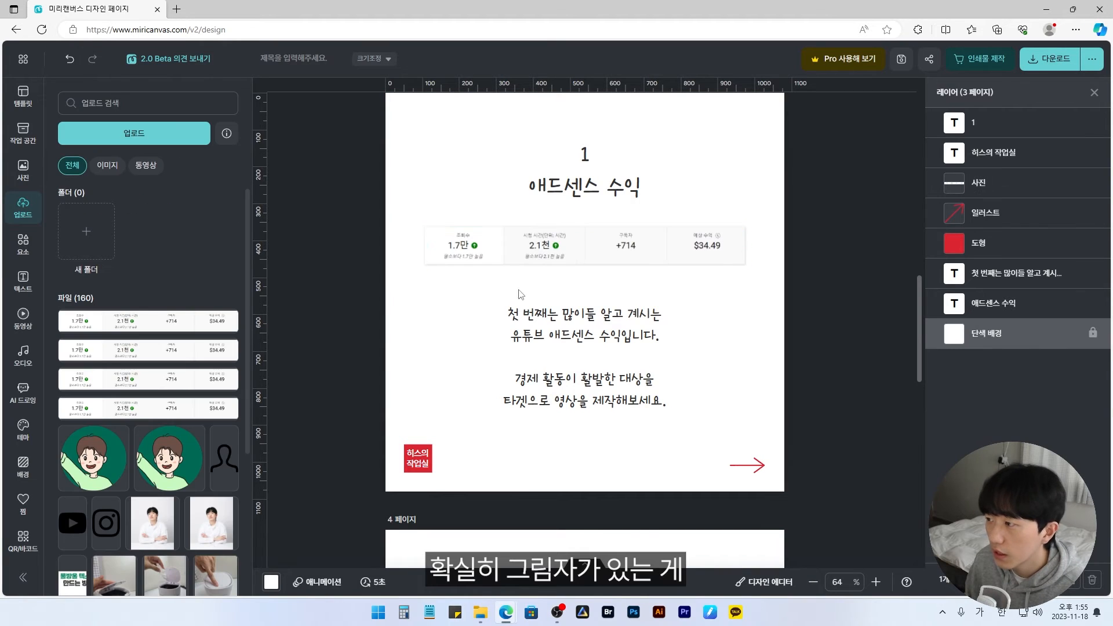
# Compare the statistics screenshot without and with its shadow by switching the effect off and on again
pyautogui.click(496, 243)
pyautogui.click(227, 313)
pyautogui.click(568, 286)
pyautogui.click(554, 254)
pyautogui.click(228, 313)
pyautogui.click(422, 323)
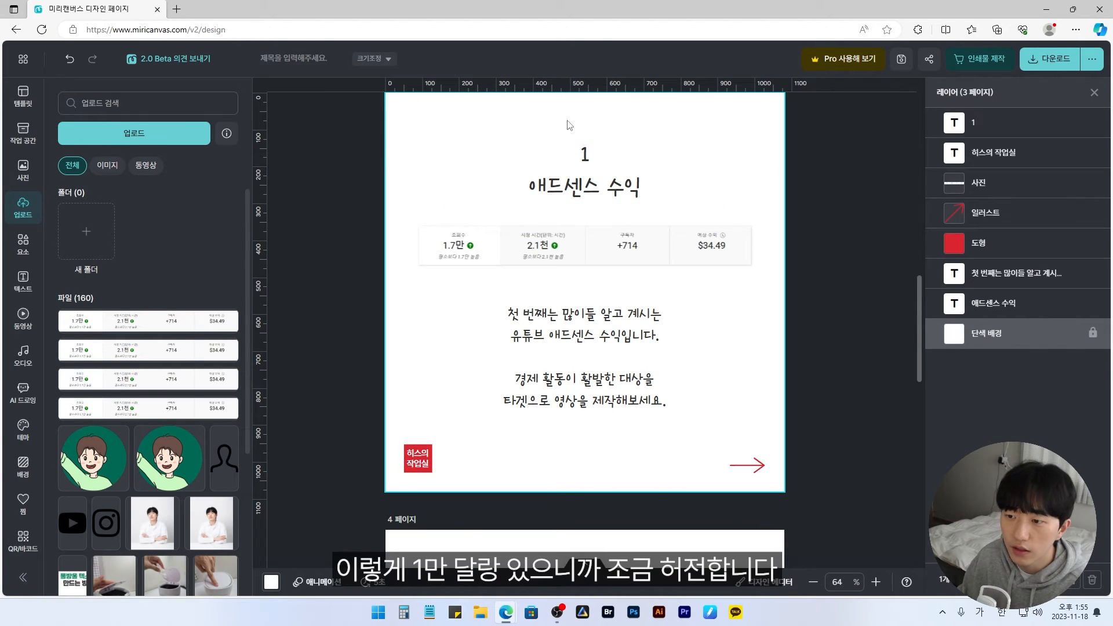
# Add a basic circle to page 3, shrink it to about 70 px, and place it behind the number 1
pyautogui.click(23, 243)
pyautogui.click(152, 130)
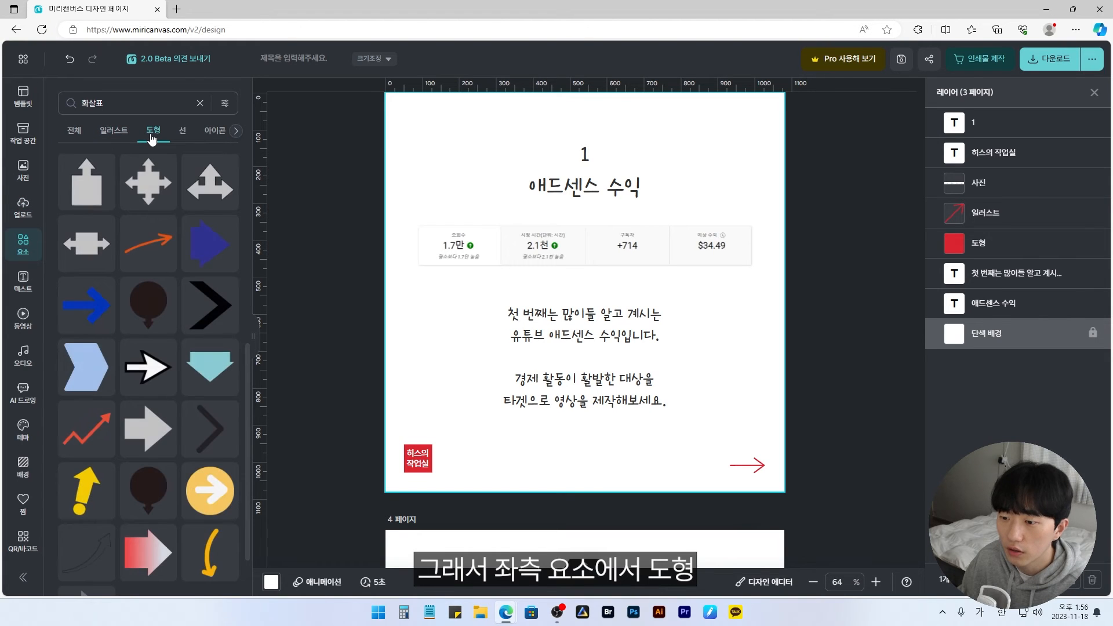
pyautogui.click(139, 98)
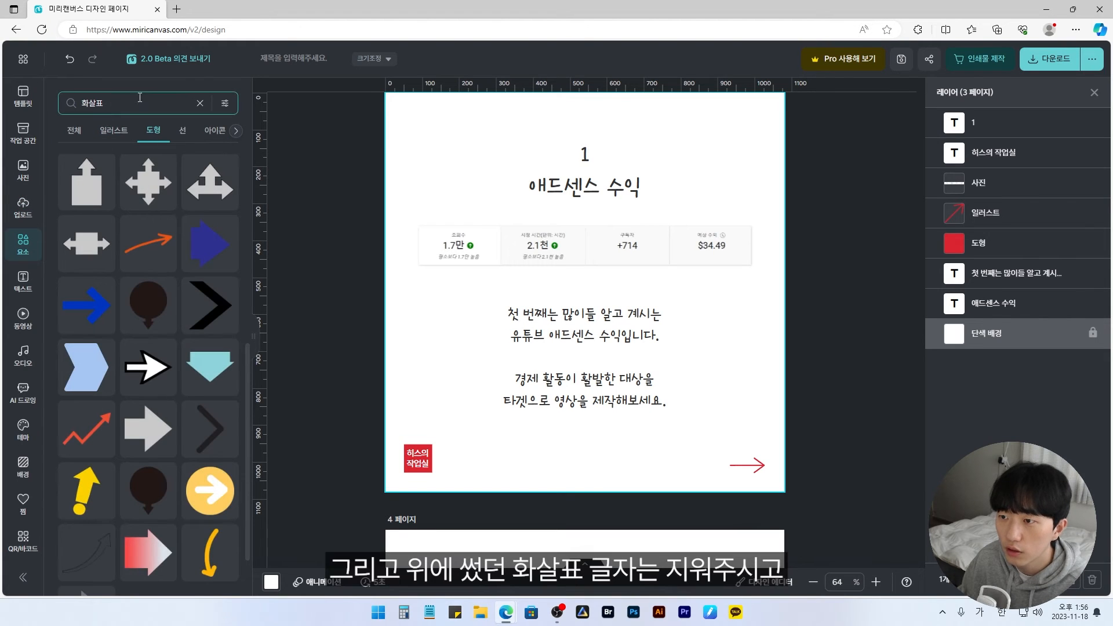
pyautogui.click(200, 104)
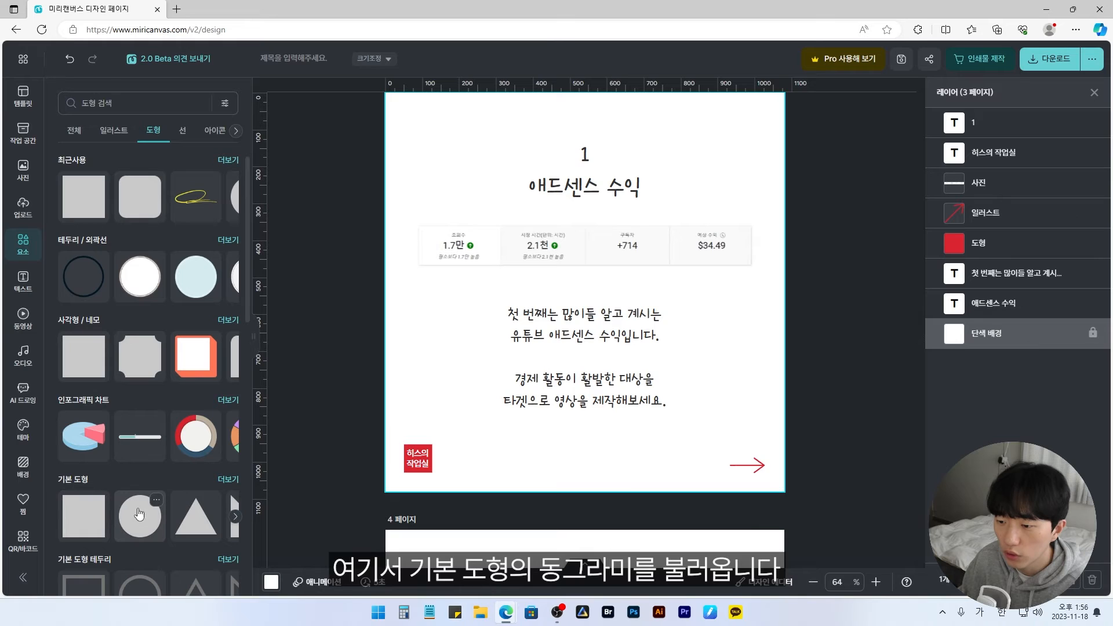
pyautogui.click(147, 530)
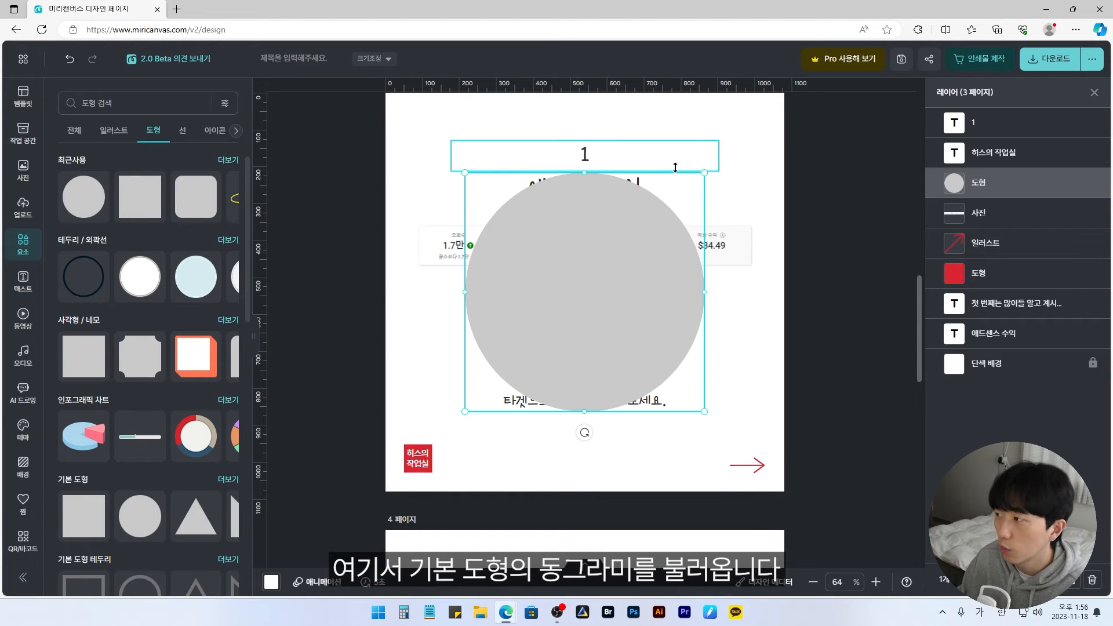
pyautogui.moveTo(706, 177); pyautogui.dragTo(599, 145)
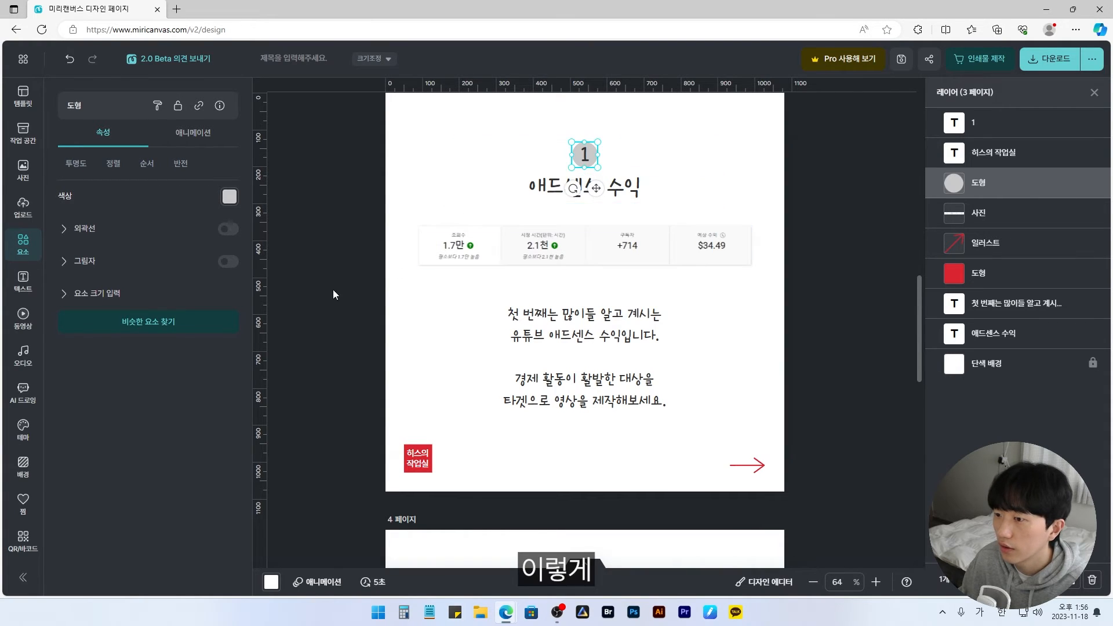
# Fill the circle behind the number 1 with the red already used in the design
pyautogui.click(229, 197)
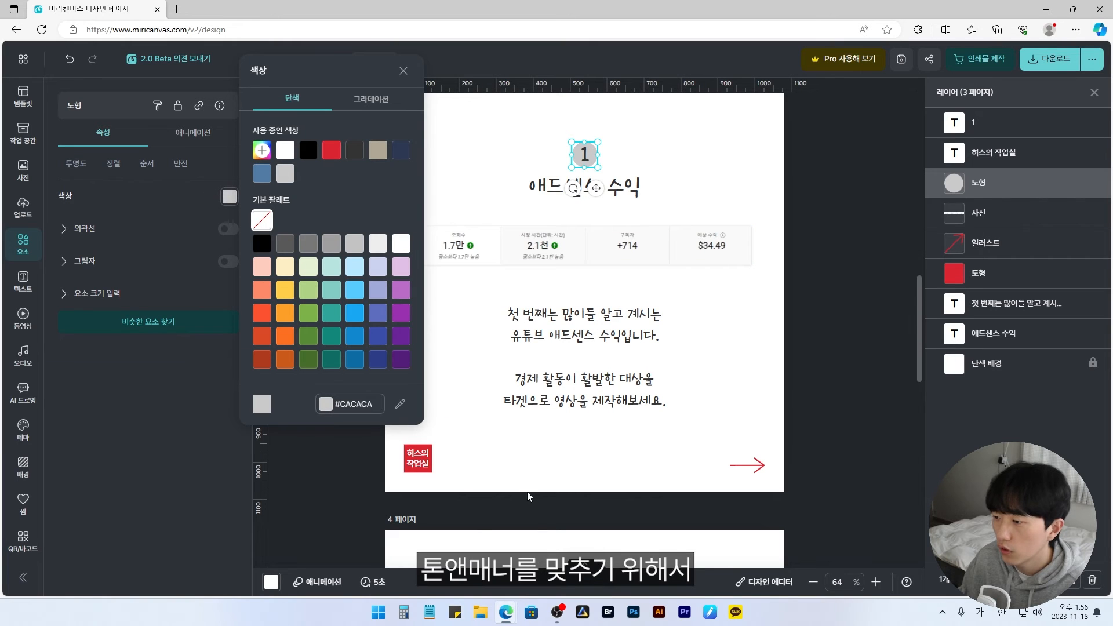
pyautogui.click(332, 151)
pyautogui.click(471, 146)
pyautogui.click(490, 130)
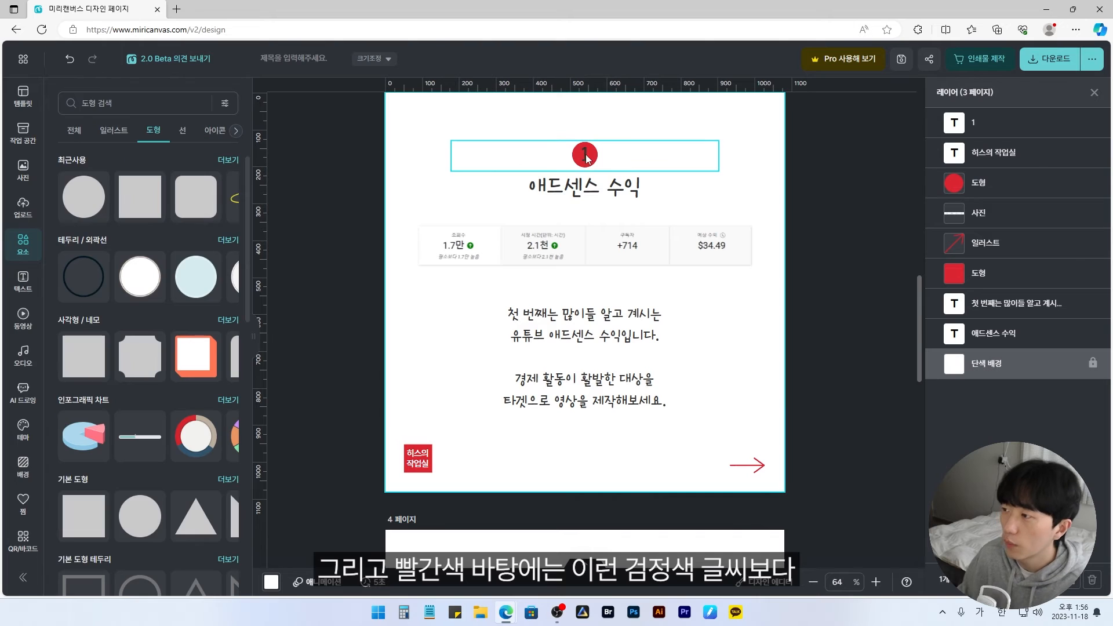
# Set the text color of the number 1 on the red circle to white
pyautogui.click(588, 160)
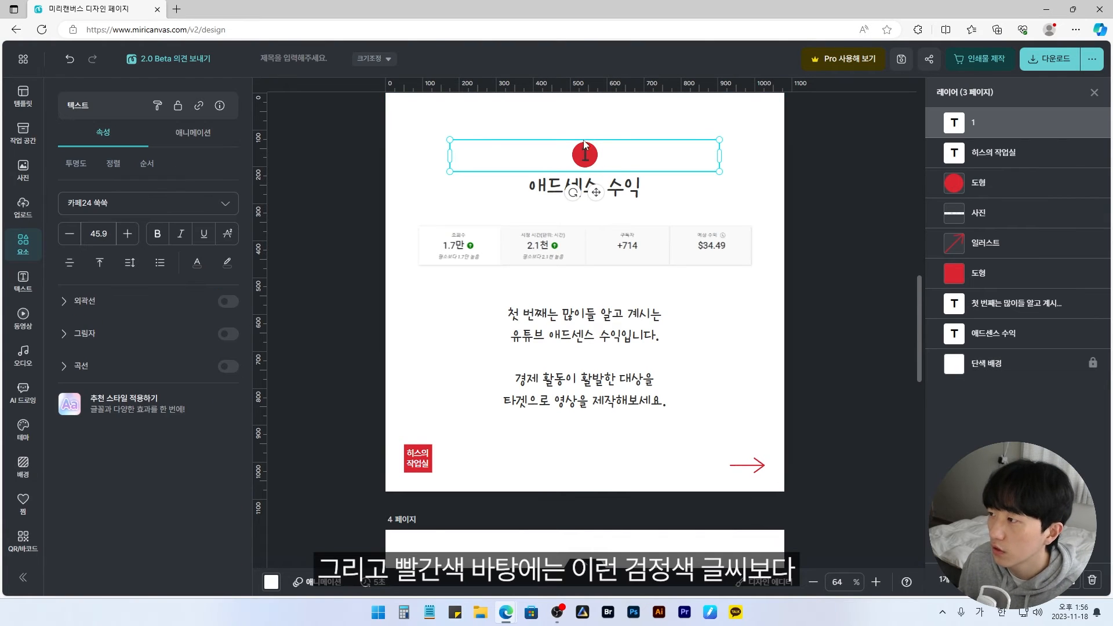
pyautogui.click(197, 263)
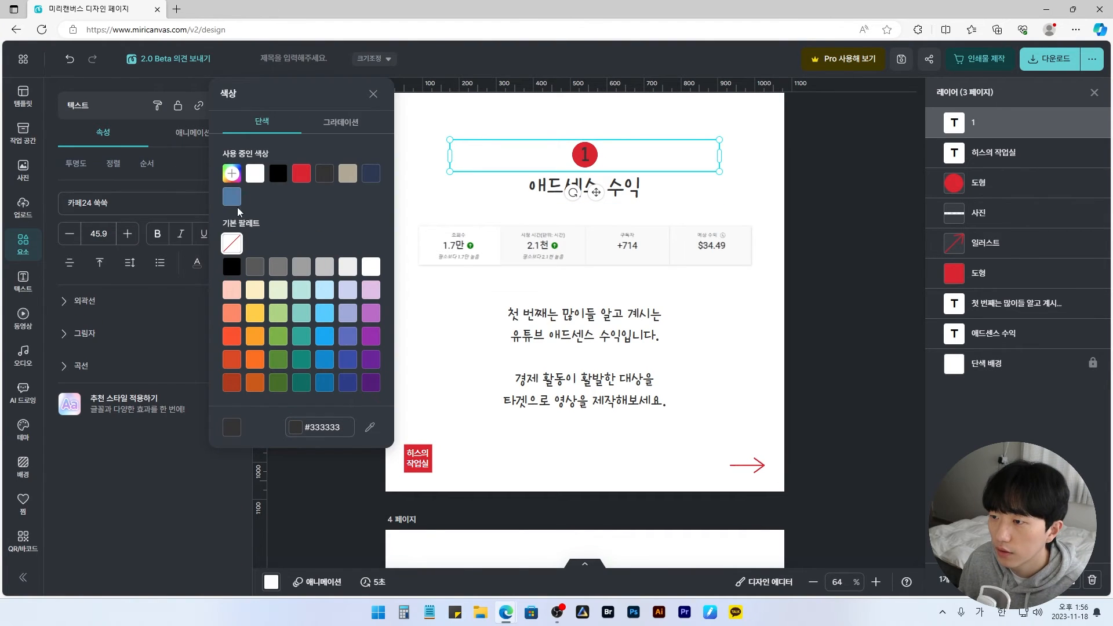
pyautogui.click(255, 174)
pyautogui.click(498, 121)
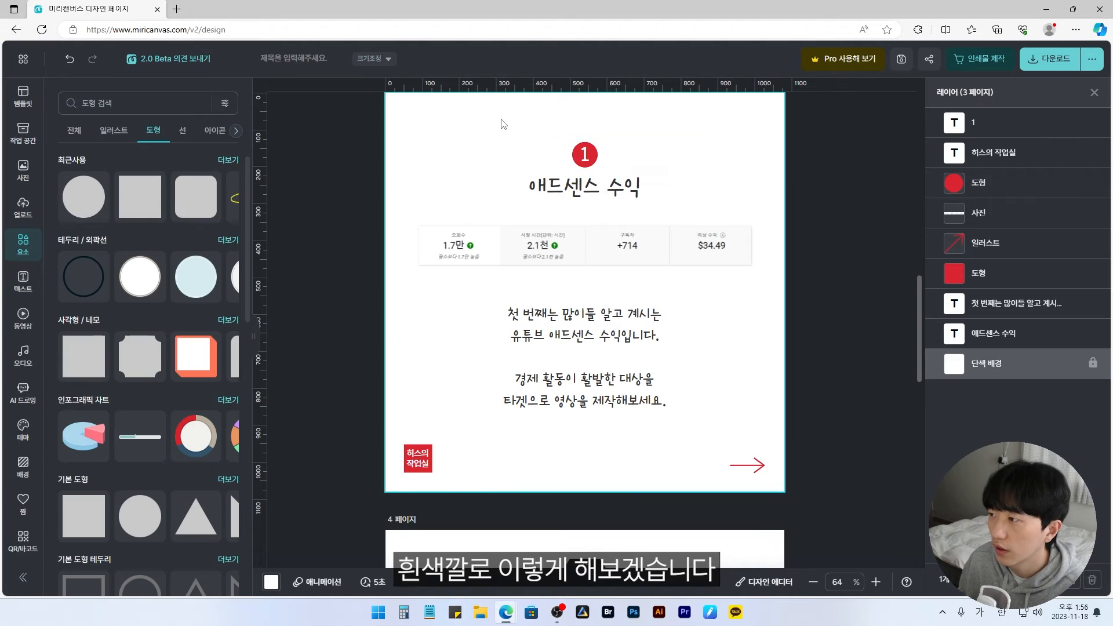
# Nudge the number 1 on page 3 slightly to the right so it looks centred in the red circle
pyautogui.click(586, 154)
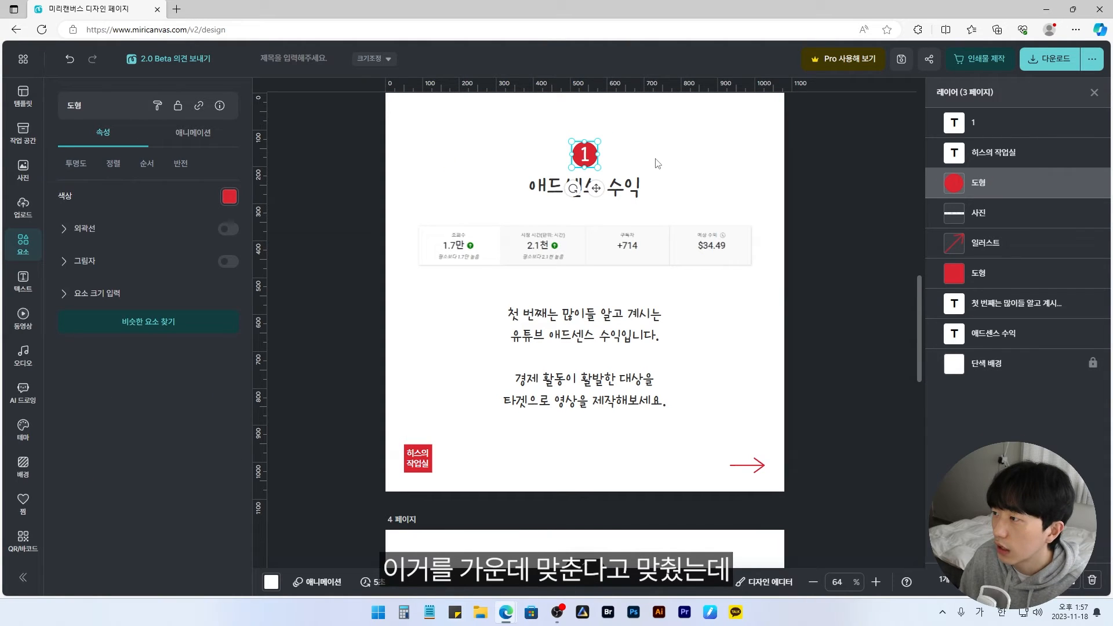
pyautogui.click(658, 157)
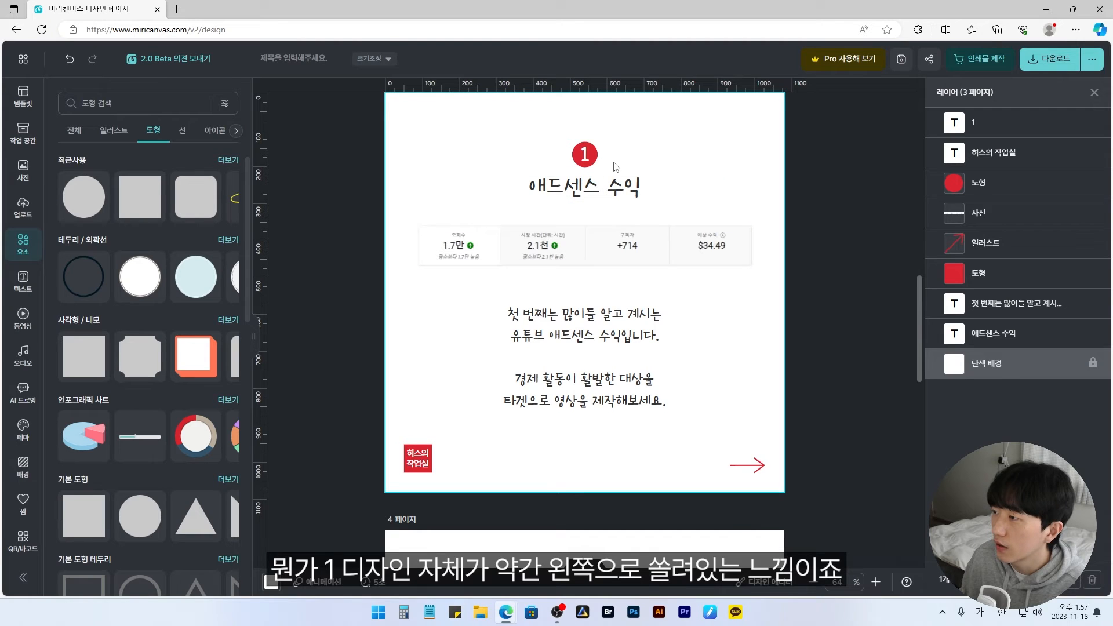
pyautogui.click(584, 154)
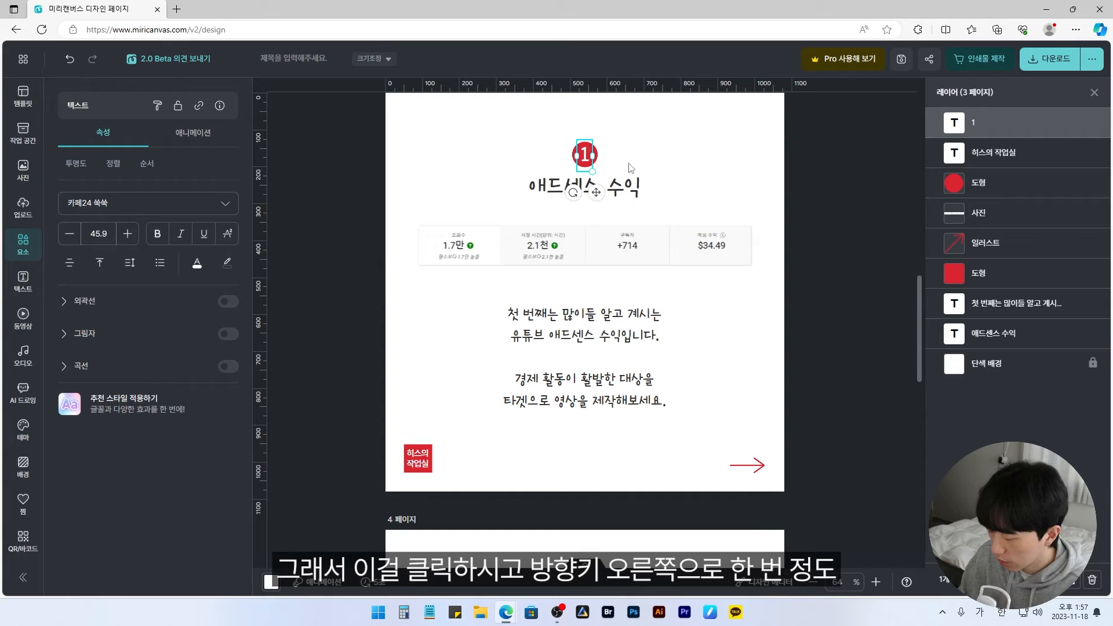
pyautogui.press('Right')
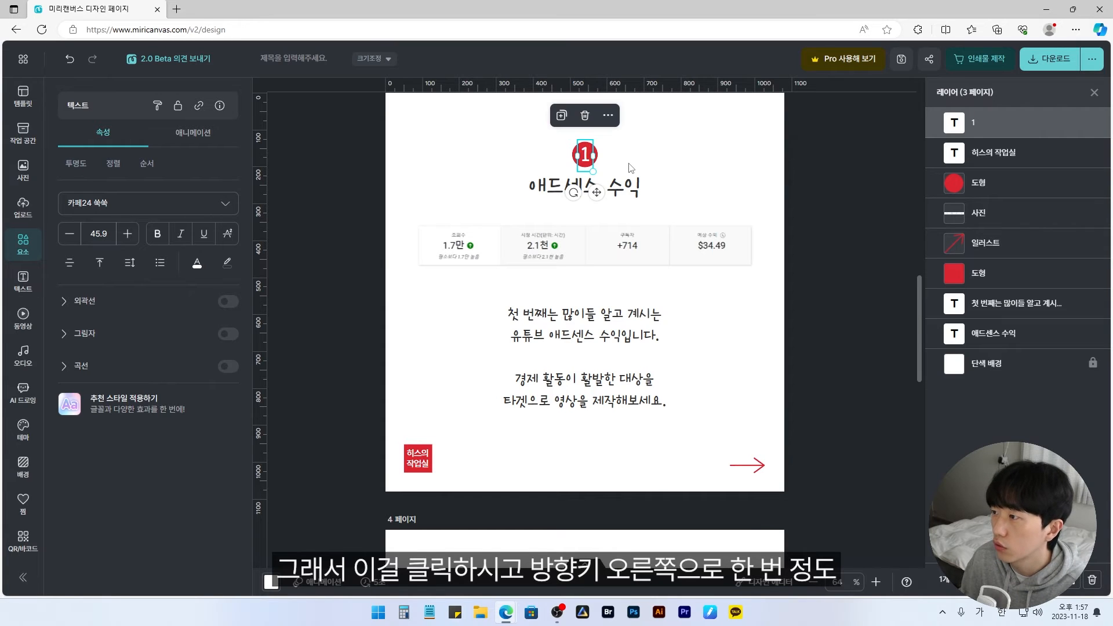
pyautogui.click(630, 169)
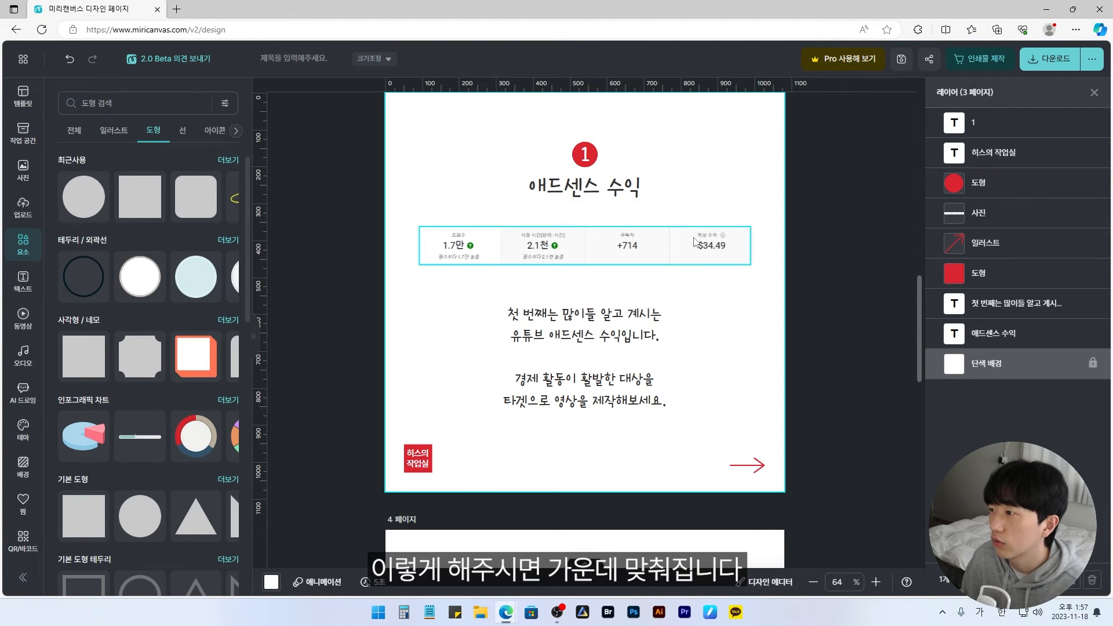
# Shrink the page 3 title 애드센스 수익 to about size 40.2 and make it bold
pyautogui.click(699, 198)
pyautogui.moveTo(705, 206); pyautogui.dragTo(703, 203)
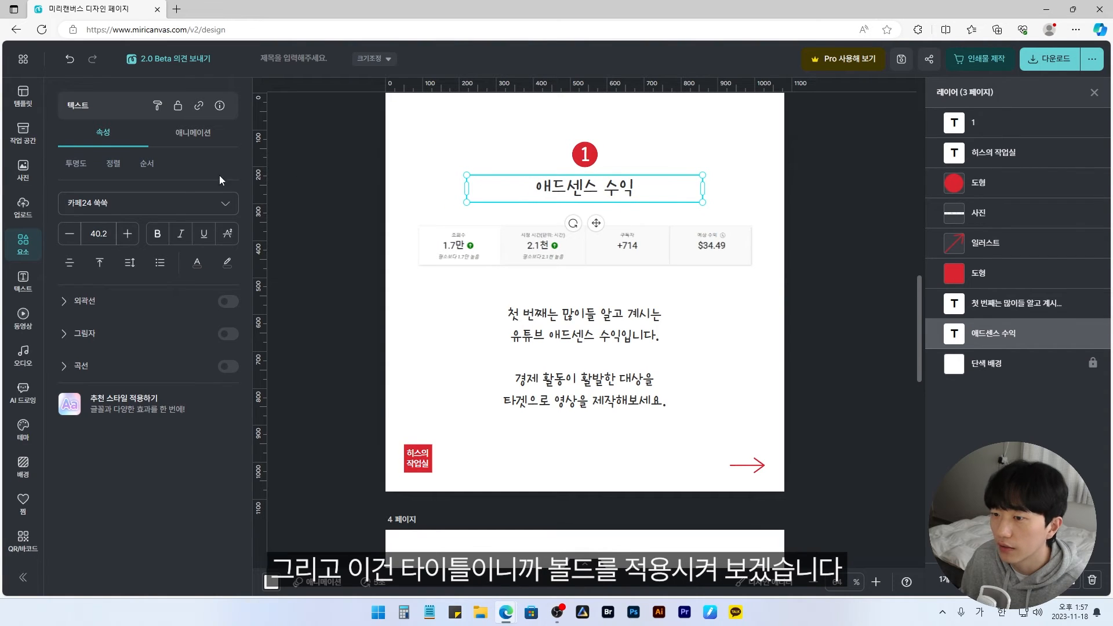
pyautogui.click(159, 235)
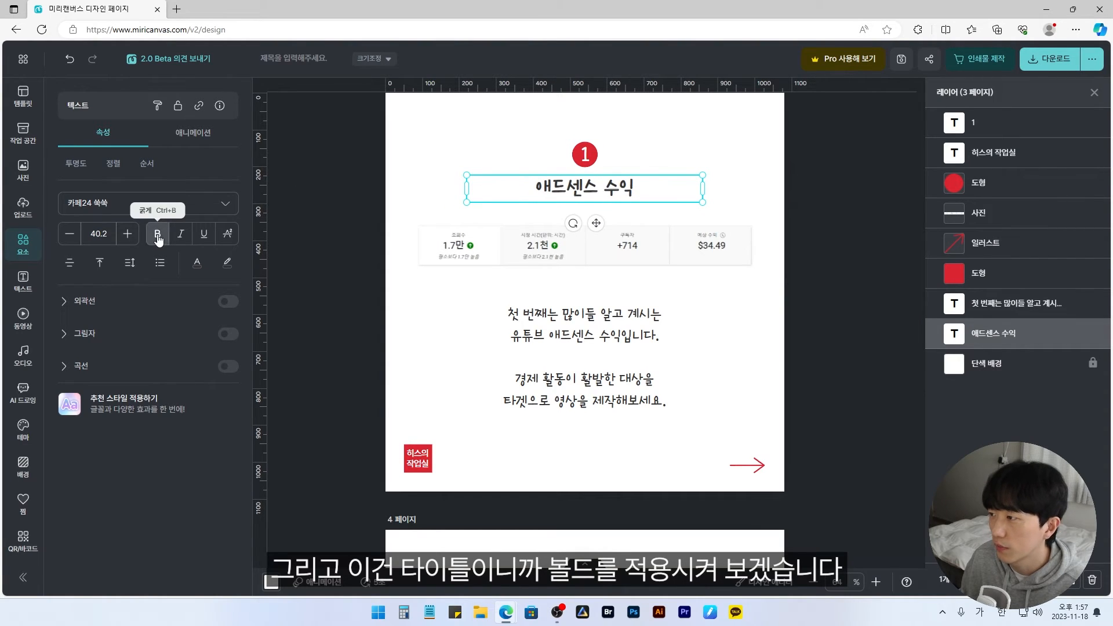
# Enlarge the body text box on page 3 slightly
pyautogui.click(719, 282)
pyautogui.click(724, 307)
pyautogui.moveTo(726, 305); pyautogui.dragTo(731, 302)
# Search the illustrations for 밑줄 and place a hand-drawn circle with underline beside the page 3 body text
pyautogui.moveTo(533, 123); pyautogui.dragTo(562, 152)
pyautogui.scroll(1, 561, 152)
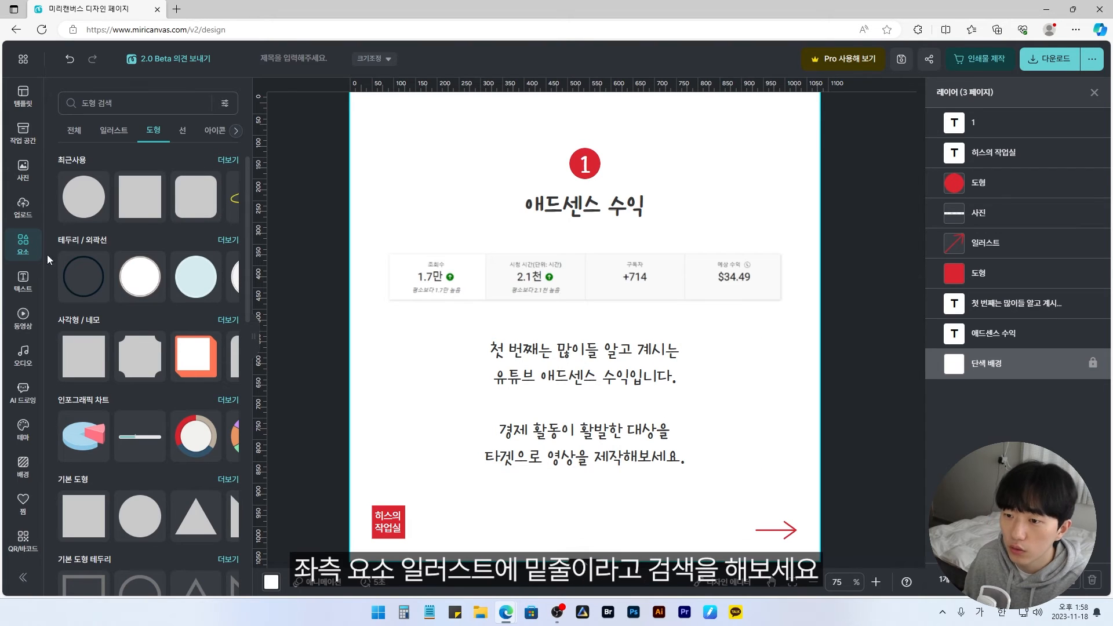
pyautogui.click(121, 137)
pyautogui.click(132, 104)
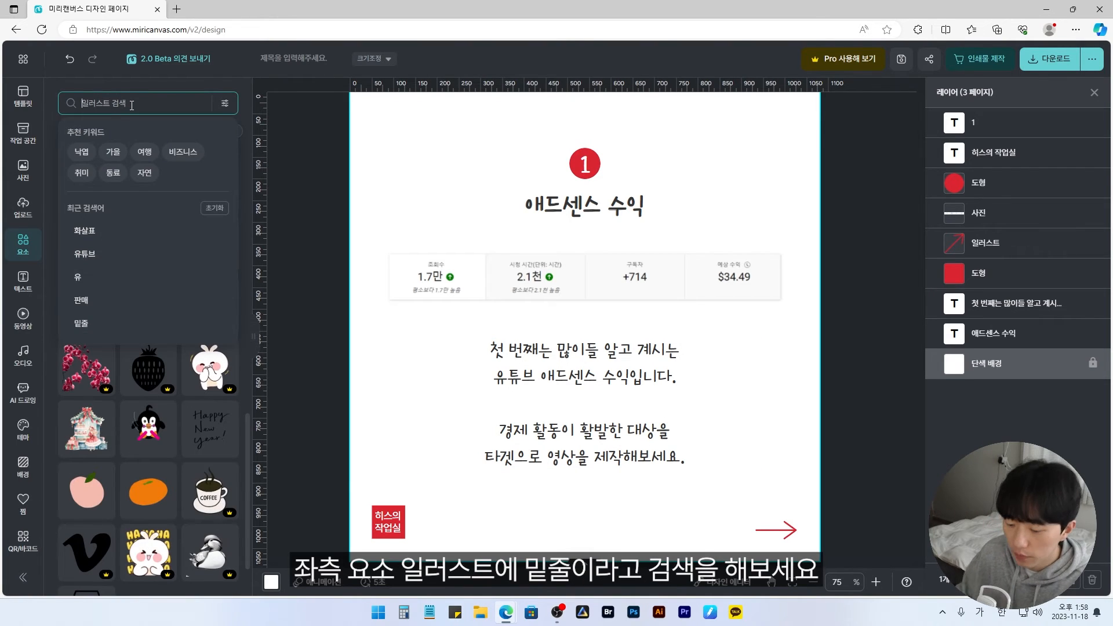
pyautogui.write('미ㅌ줄')
pyautogui.press('Return')
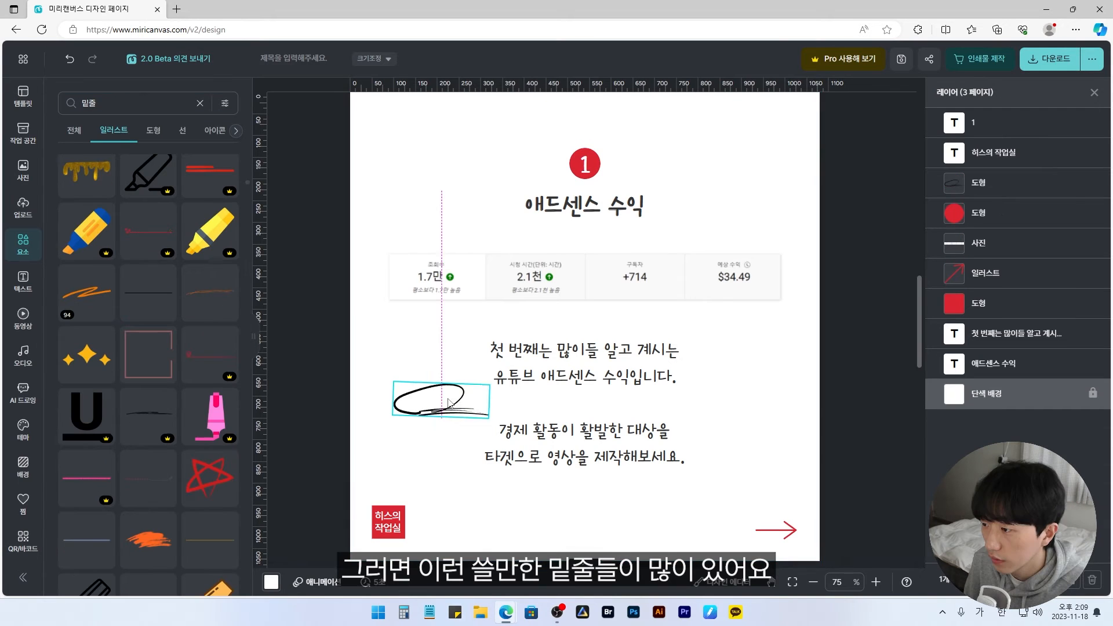
pyautogui.moveTo(433, 406)
pyautogui.mouseDown()
pyautogui.moveTo(430, 422)
pyautogui.moveTo(381, 395)
pyautogui.moveTo(415, 395)
pyautogui.moveTo(398, 405)
pyautogui.mouseUp()
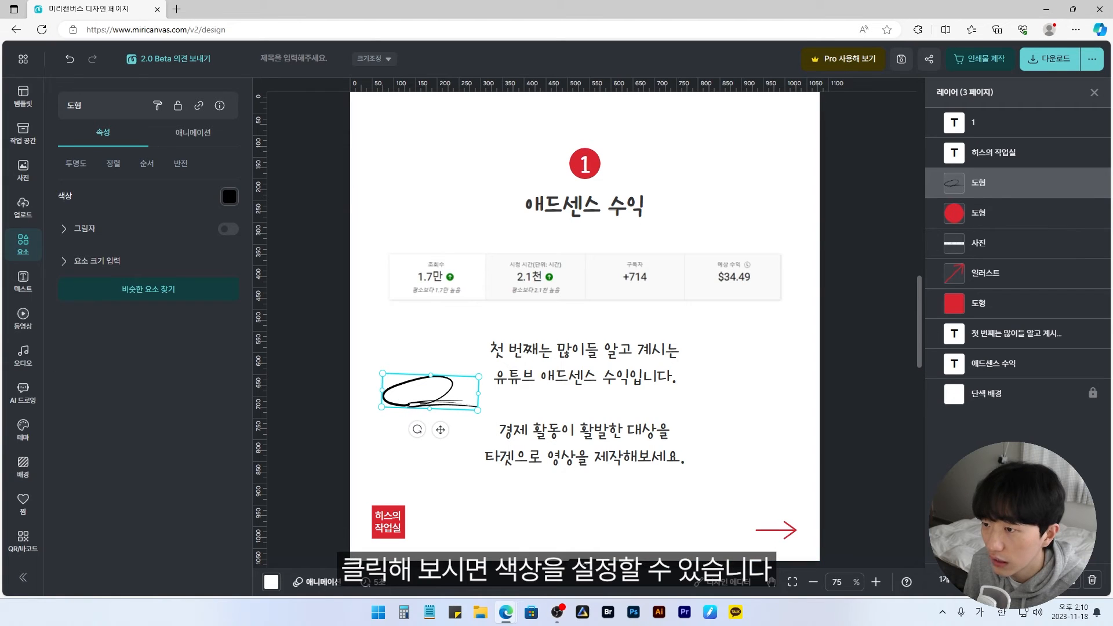
# Recolor the hand-drawn circle and underline with the red already used in the design
pyautogui.click(229, 197)
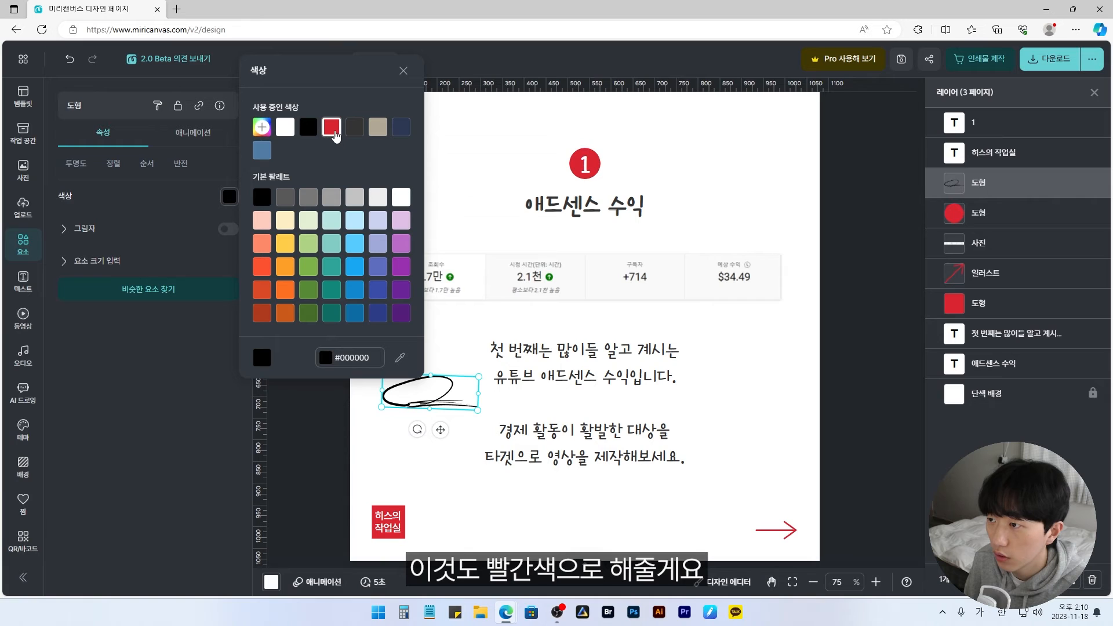
pyautogui.click(332, 128)
pyautogui.click(436, 341)
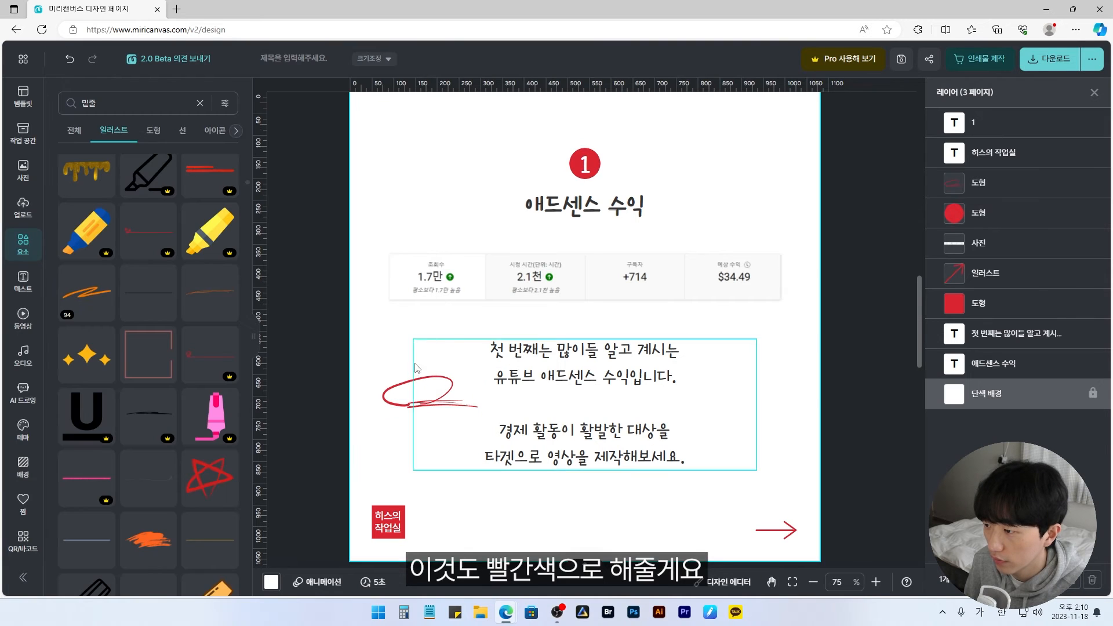
# Move the red hand-drawn circle onto 애드센스 수익 in the page 3 body text and rotate it slightly to fit
pyautogui.moveTo(388, 399); pyautogui.dragTo(528, 384)
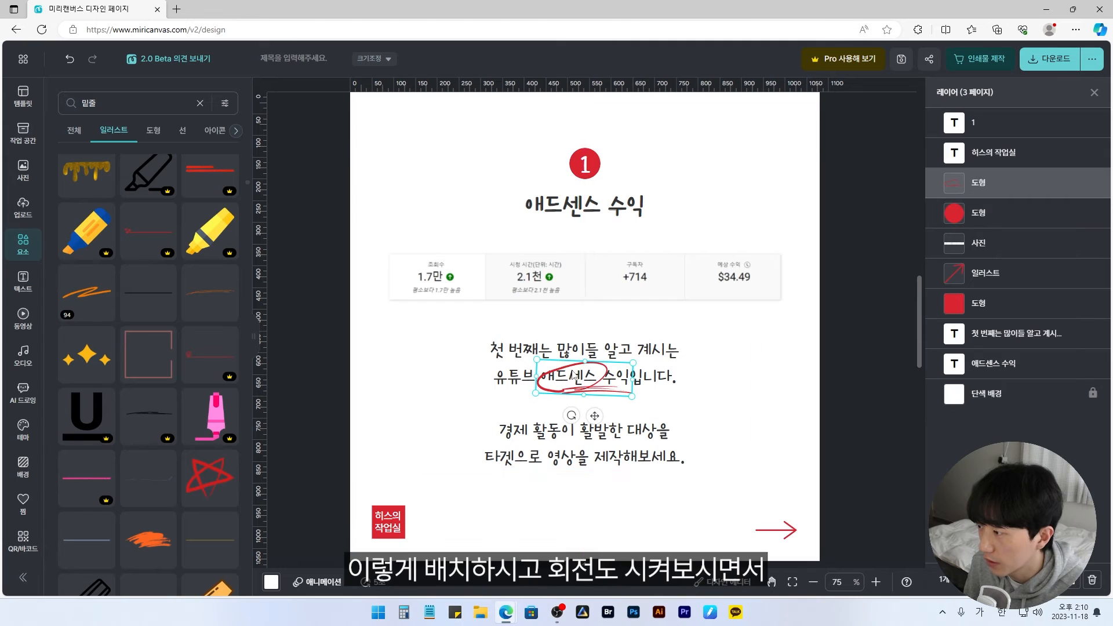
pyautogui.moveTo(572, 417); pyautogui.dragTo(574, 417)
pyautogui.press('Right')
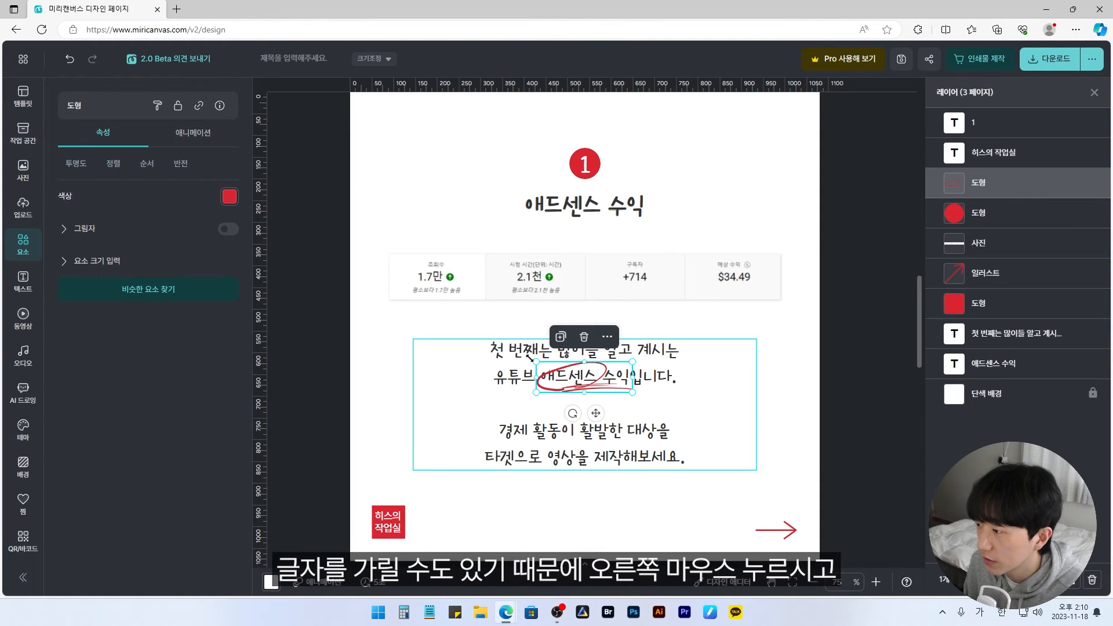
# Send the red hand-drawn circle behind all other elements on page 3
pyautogui.rightClick(593, 385)
pyautogui.moveTo(683, 263)
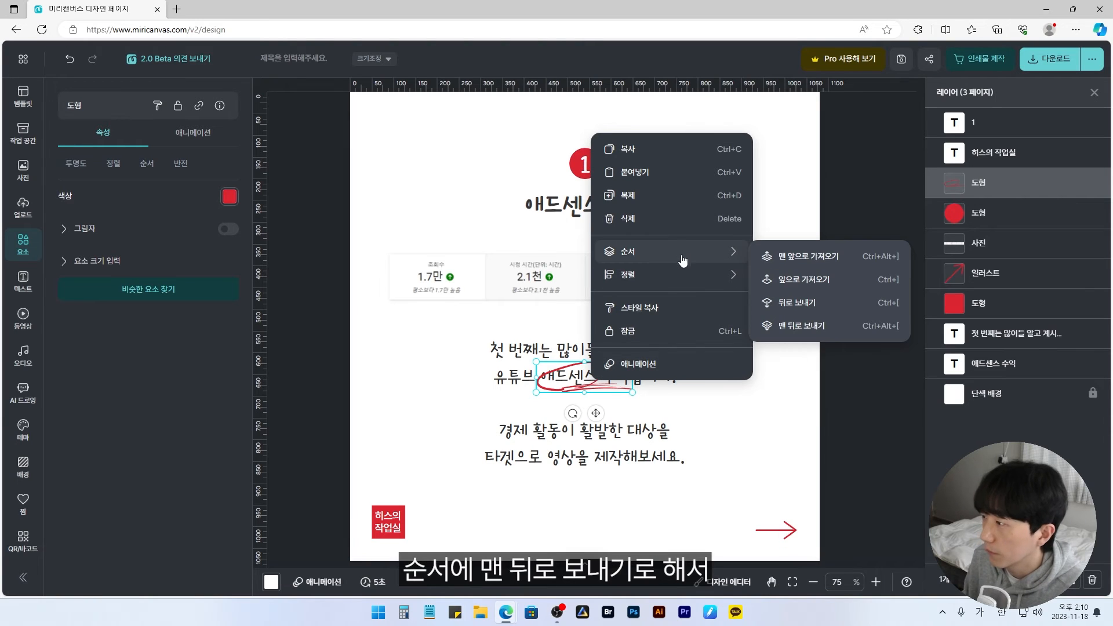
pyautogui.click(805, 326)
pyautogui.click(561, 383)
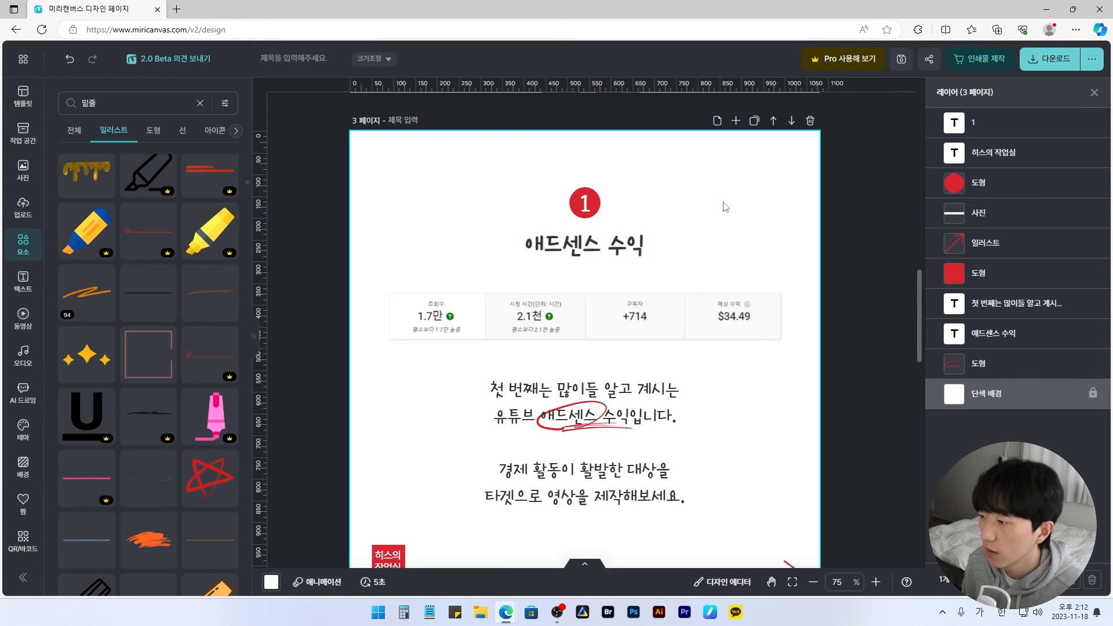
# Try to enlarge the page 3 number badge, title, body text and hand-drawn circle together, leaving out the statistics screenshot
pyautogui.moveTo(754, 178); pyautogui.dragTo(413, 511)
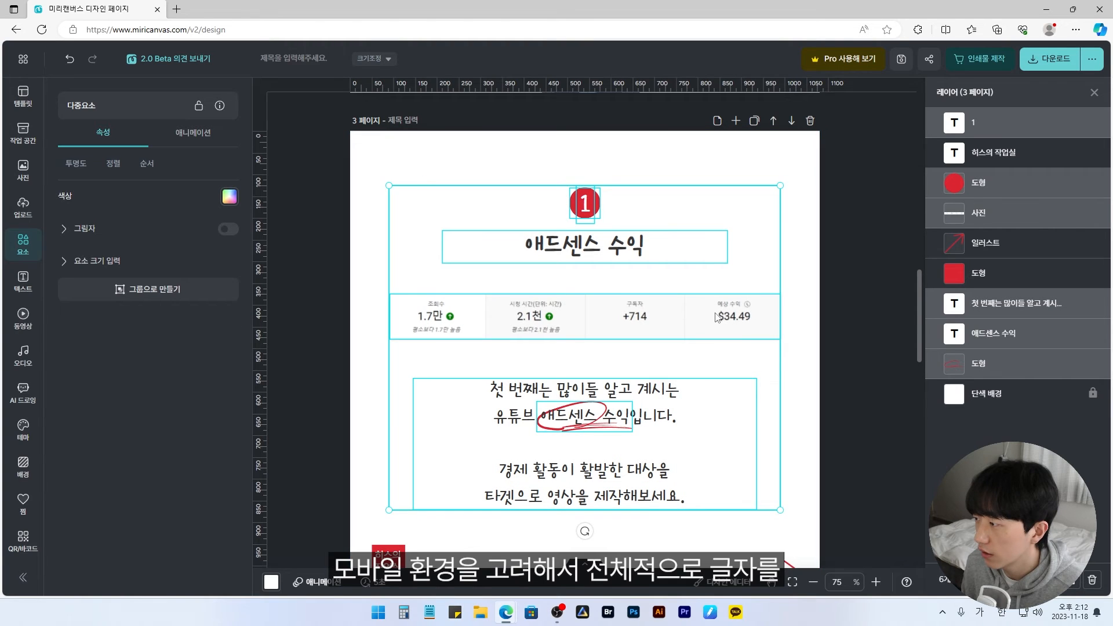
pyautogui.keyDown('shift'); pyautogui.click(717, 317); pyautogui.keyUp('shift')
pyautogui.moveTo(758, 184); pyautogui.dragTo(768, 182)
pyautogui.click(462, 210)
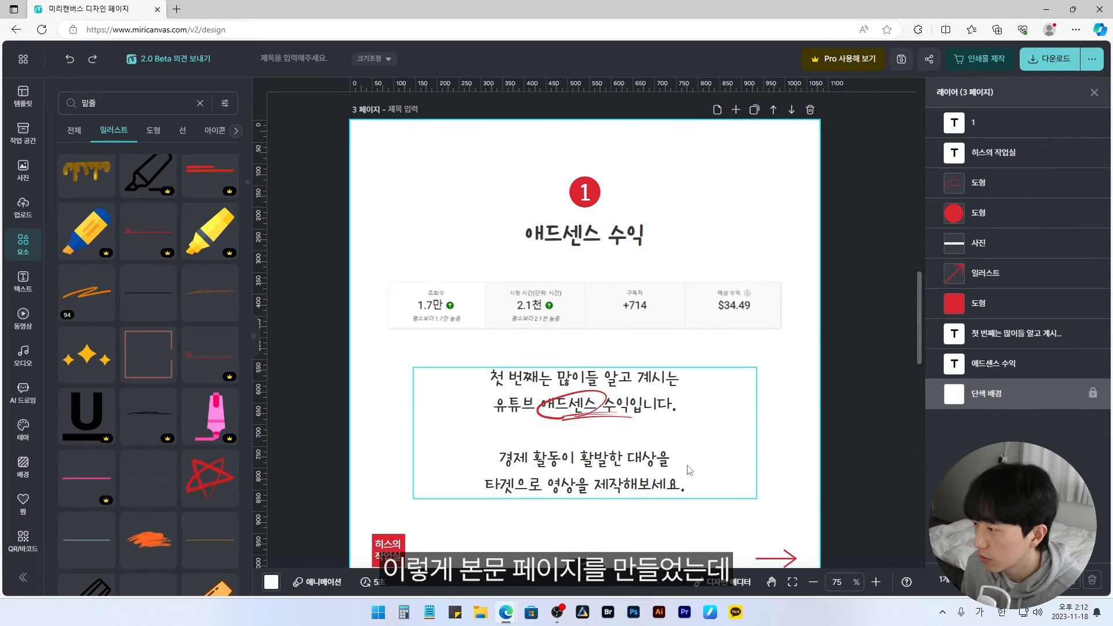
# Copy the number badge, title, statistics screenshot, body text and hand-drawn circle from page 3
pyautogui.scroll(-5, 712, 487)
pyautogui.scroll(-3, 724, 462)
pyautogui.scroll(-3, 684, 348)
pyautogui.moveTo(452, 151); pyautogui.dragTo(747, 490)
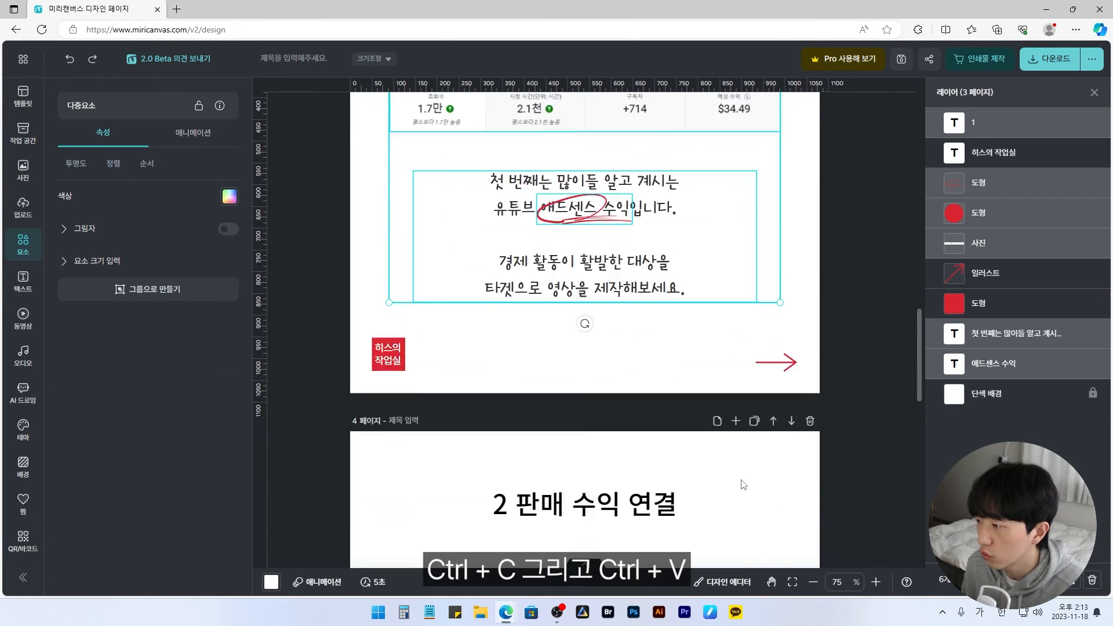
# Move the original title on page 4 out of the way and paste the copied page 3 elements there
pyautogui.scroll(-7, 744, 484)
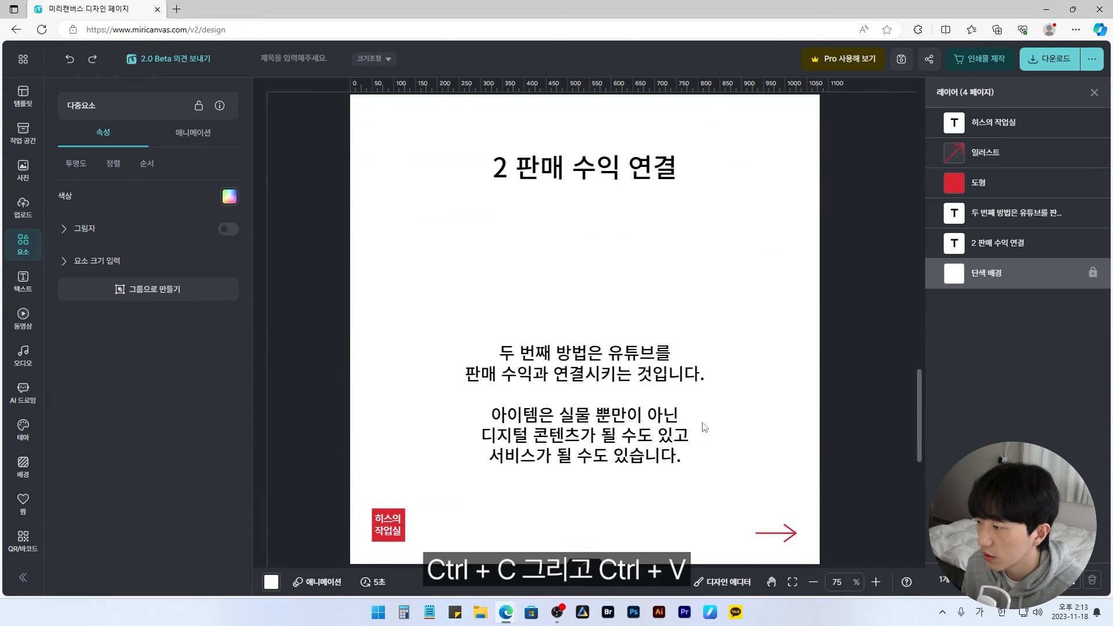
pyautogui.click(506, 229)
pyautogui.moveTo(454, 126); pyautogui.dragTo(624, 521)
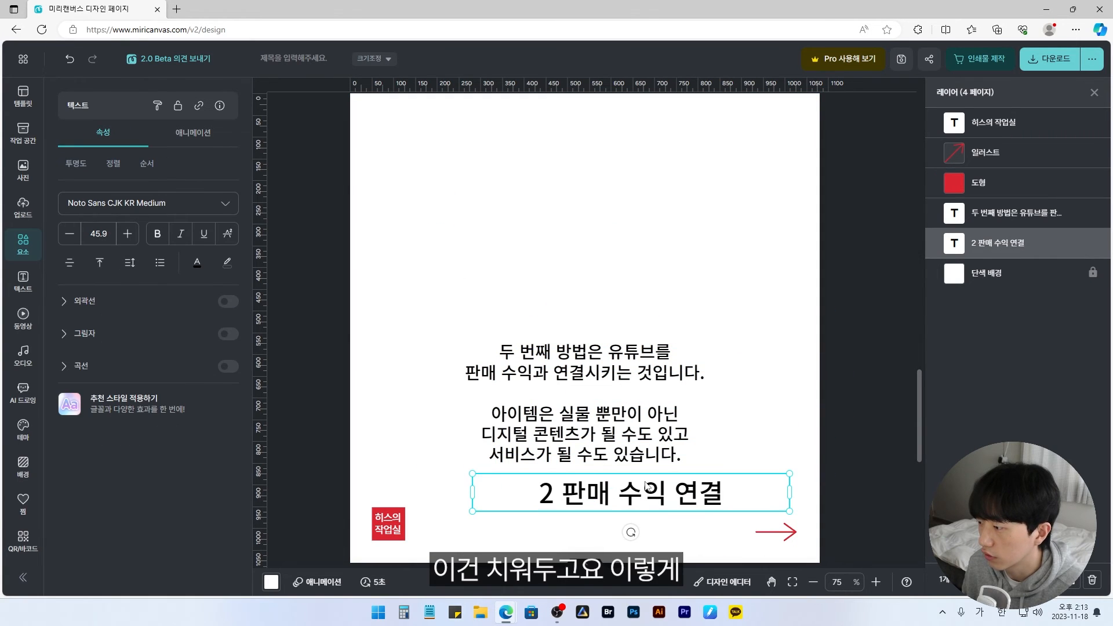
pyautogui.click(609, 248)
pyautogui.hotkey('ctrl', 'v')
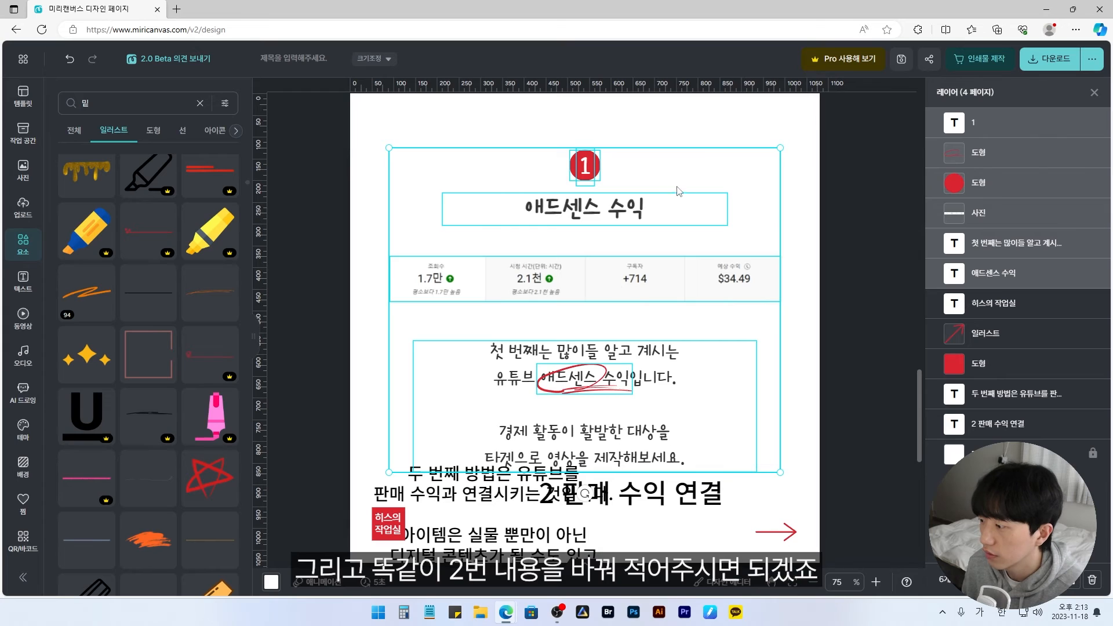
# Change the pasted title on page 4 to 판매 수익 연결 and the badge number to 2
pyautogui.click(707, 160)
pyautogui.doubleClick(616, 213)
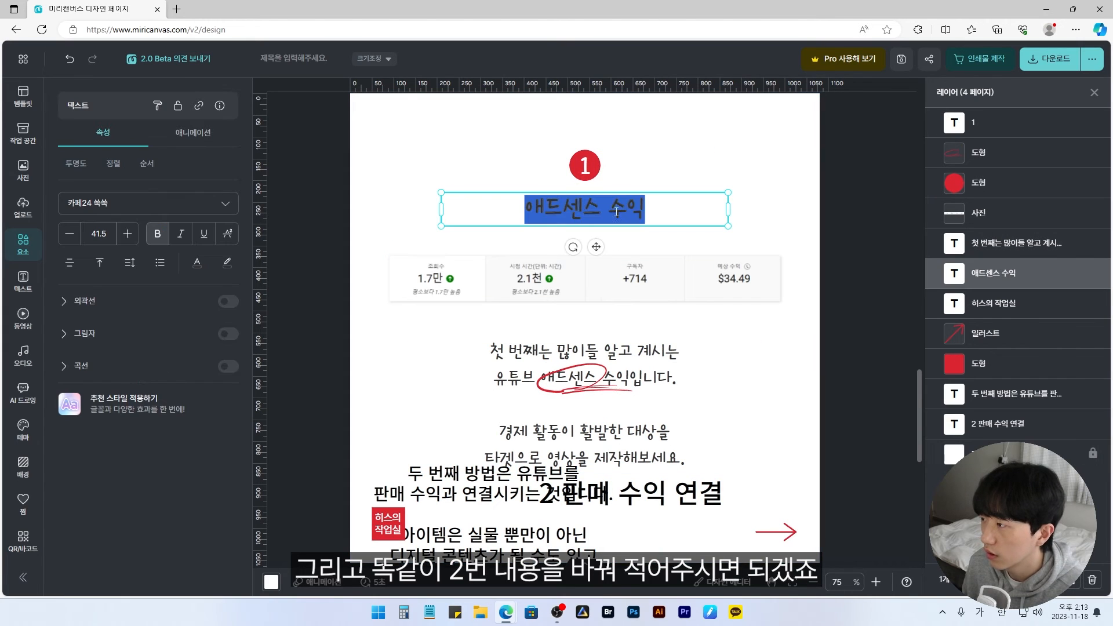
pyautogui.press('BackSpace')
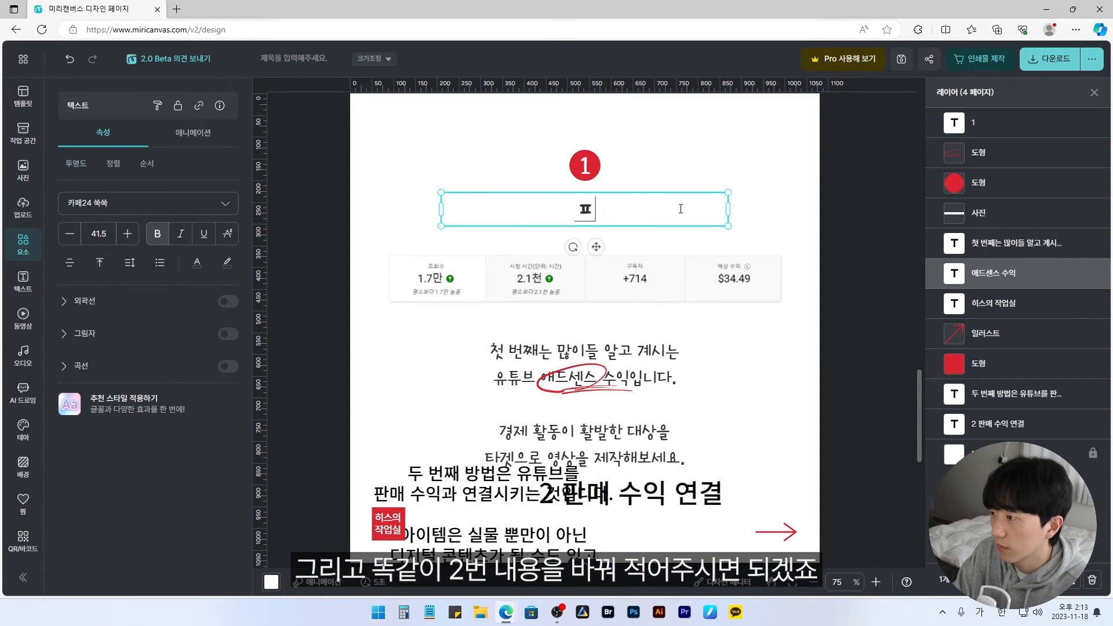
pyautogui.write('판매 수익 연결')
pyautogui.click(586, 167)
pyautogui.write('2')
pyautogui.click(652, 175)
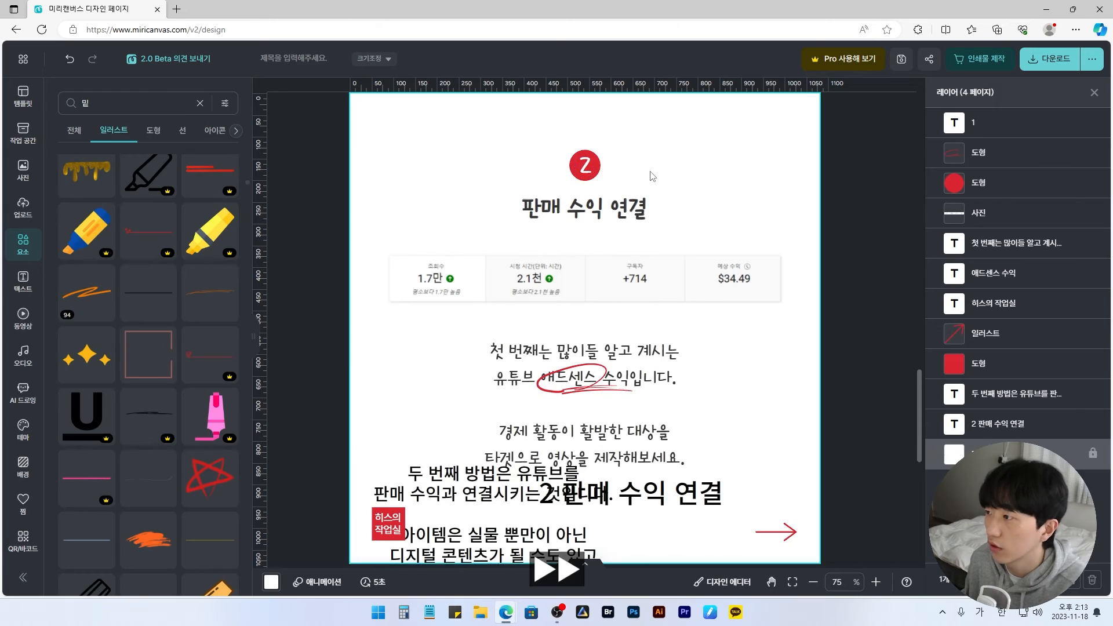
# Delete the original unstyled title 2 판매 수익 연결 from page 4
pyautogui.scroll(-2, 667, 279)
pyautogui.click(699, 404)
pyautogui.press('Delete')
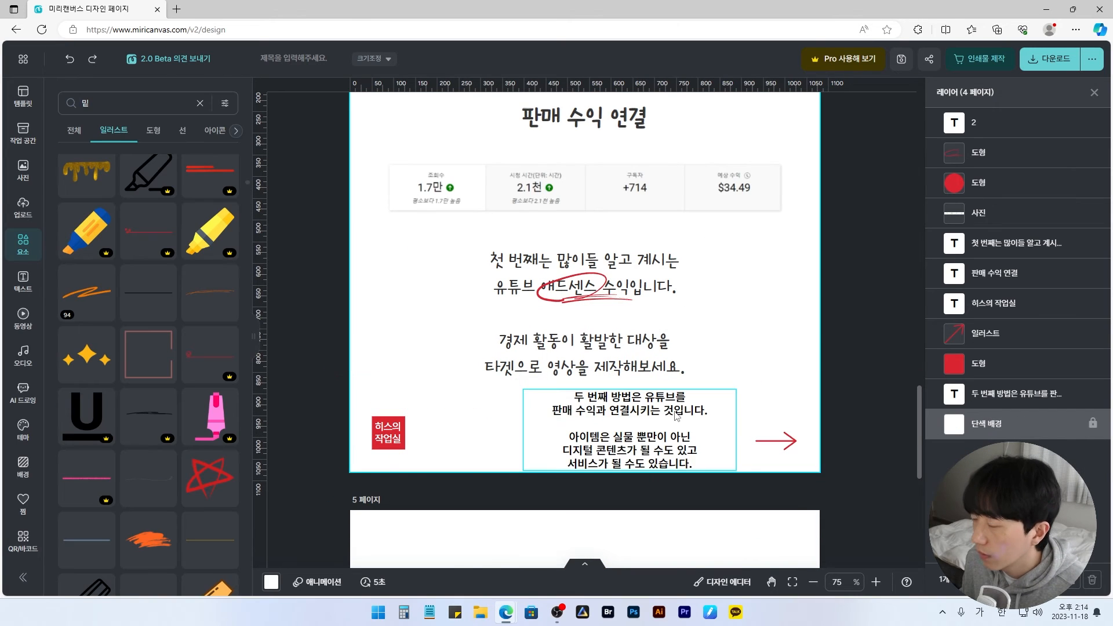
# Replace the pasted body text on page 4 with the original 두 번째 방법은 text, and delete the original text box
pyautogui.doubleClick(676, 416)
pyautogui.hotkey('ctrl', 'c')
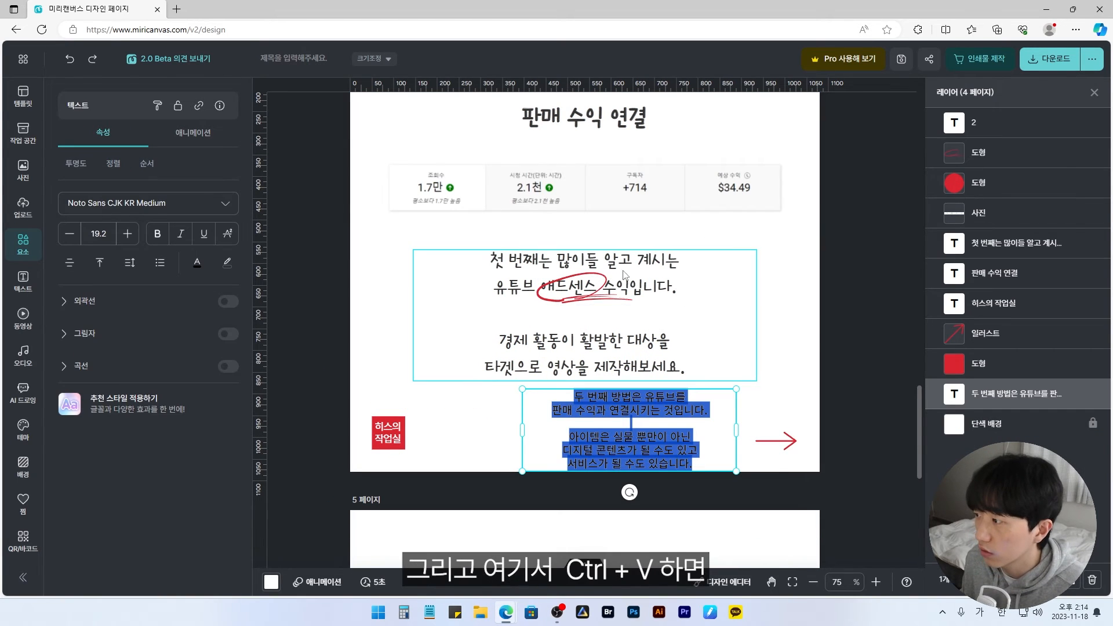
pyautogui.doubleClick(656, 264)
pyautogui.hotkey('ctrl', 'v')
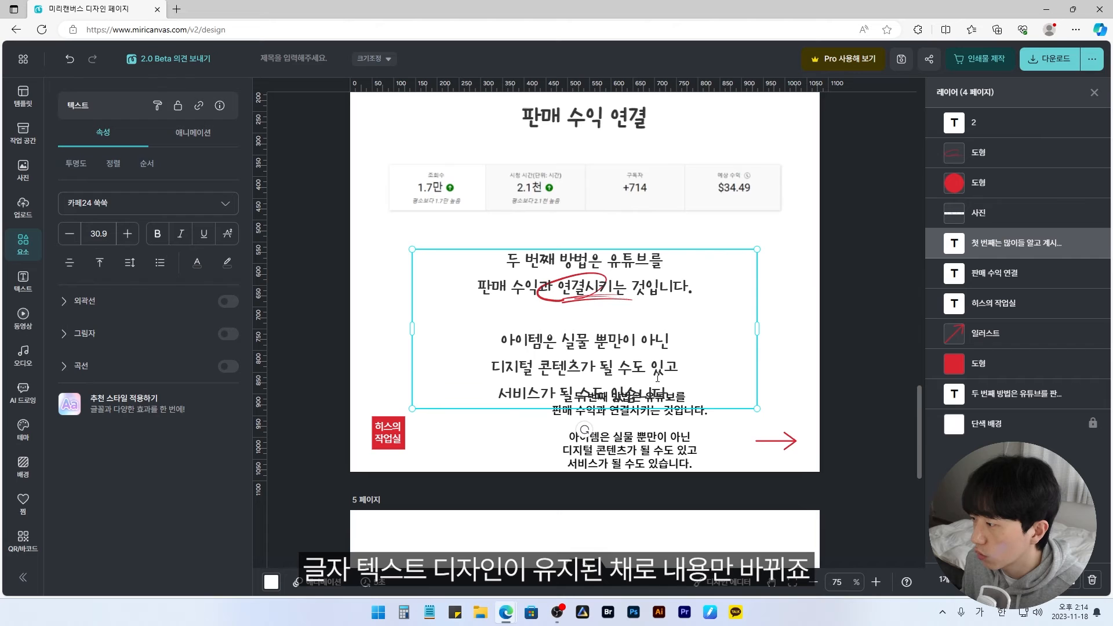
pyautogui.moveTo(655, 447); pyautogui.dragTo(815, 362)
pyautogui.press('Delete')
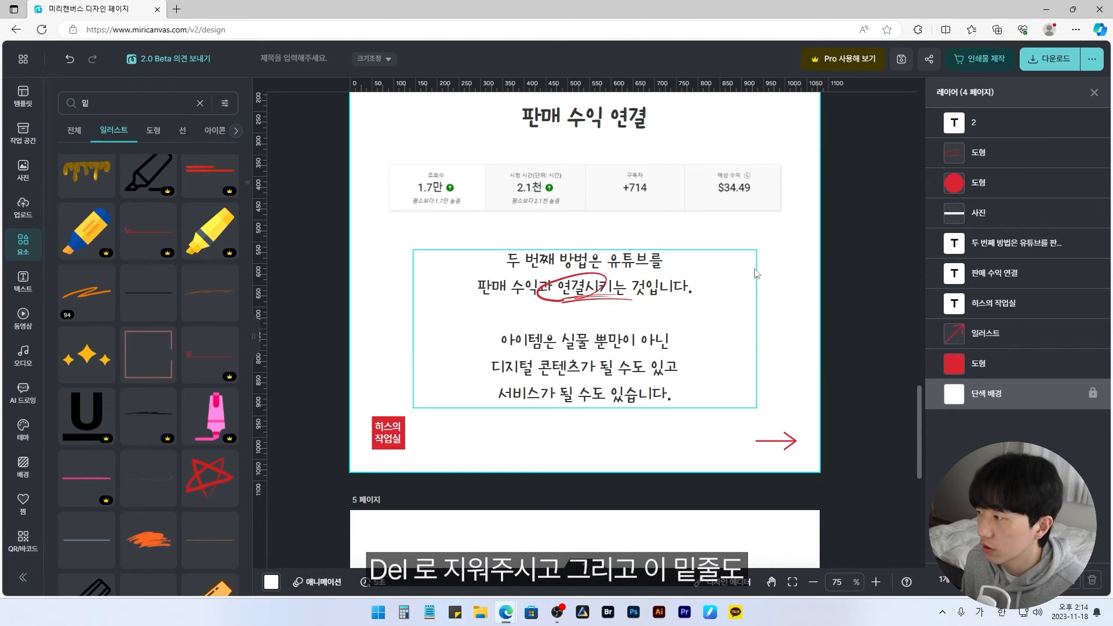
# Move the red hand-drawn circle onto 판매 수익 in the page 4 body text and enlarge it slightly
pyautogui.click(614, 290)
pyautogui.moveTo(614, 290); pyautogui.dragTo(534, 300)
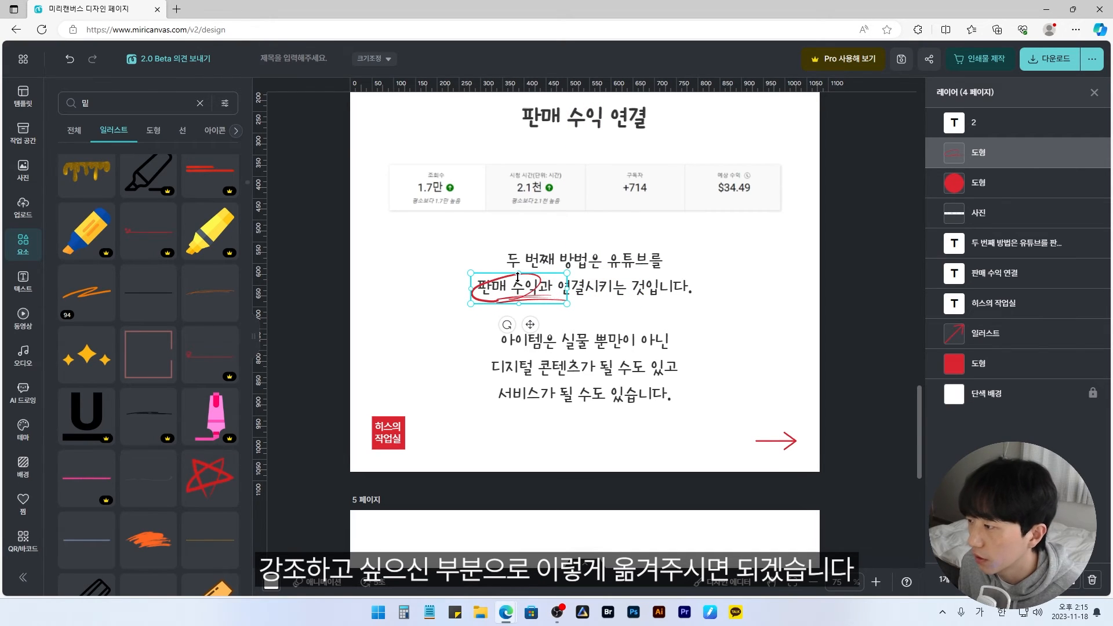
pyautogui.moveTo(518, 276); pyautogui.dragTo(575, 288)
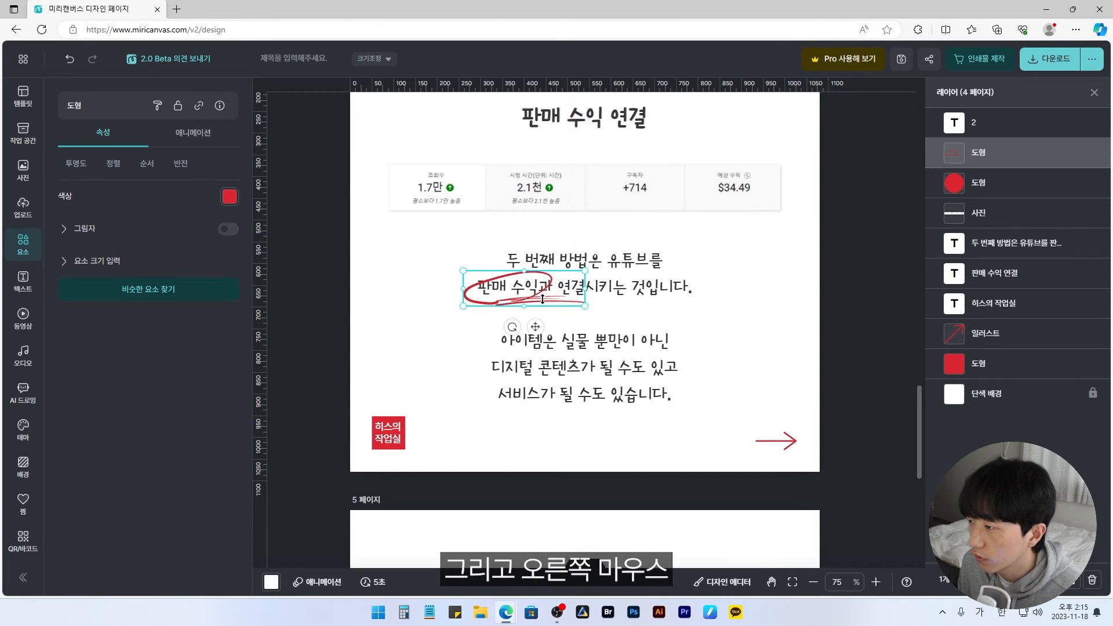
# Send the red hand-drawn circle on page 4 to the very back and fine-tune its fit around 판매 수익
pyautogui.rightClick(544, 300)
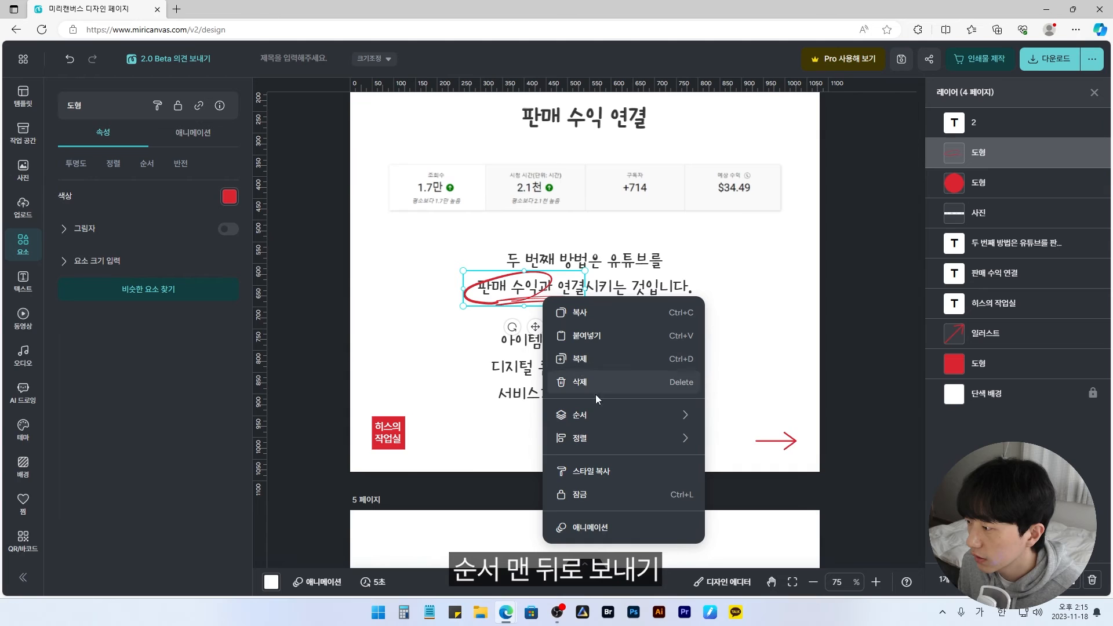
pyautogui.moveTo(624, 415)
pyautogui.click(758, 488)
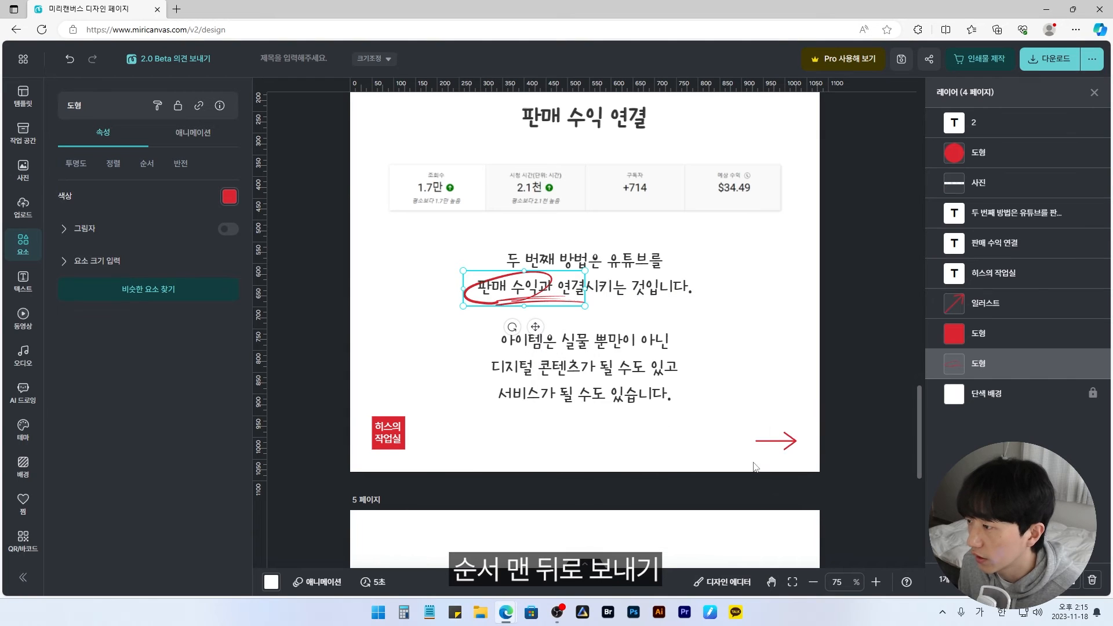
pyautogui.moveTo(523, 272); pyautogui.dragTo(464, 293)
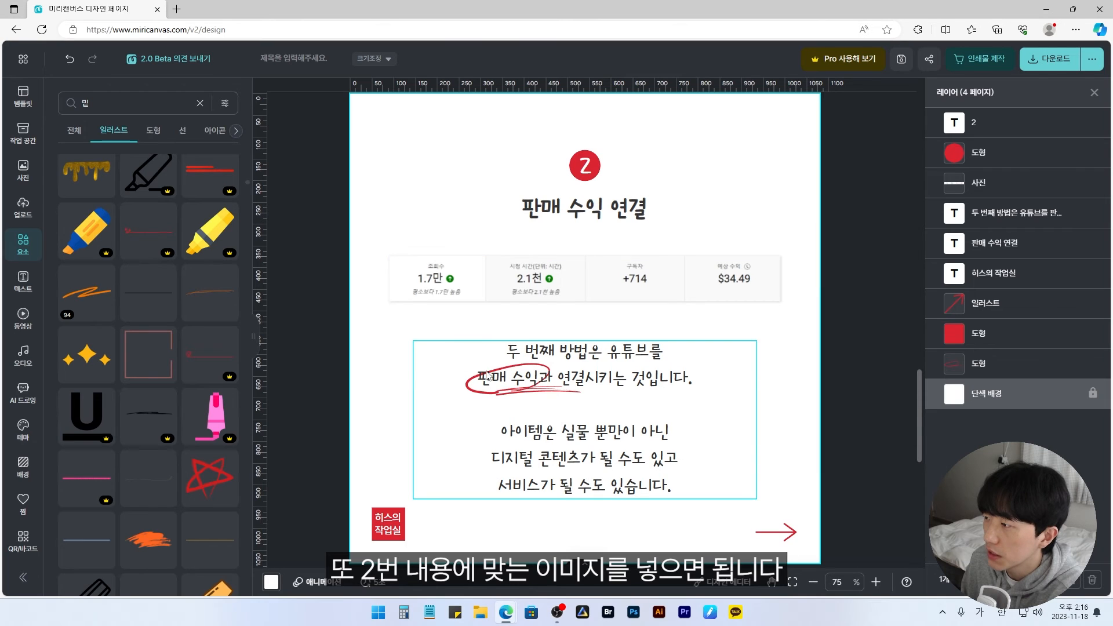
# Delete the channel statistics image from page 4 and search the illustrations for 판매
pyautogui.click(709, 277)
pyautogui.press('Delete')
pyautogui.click(154, 107)
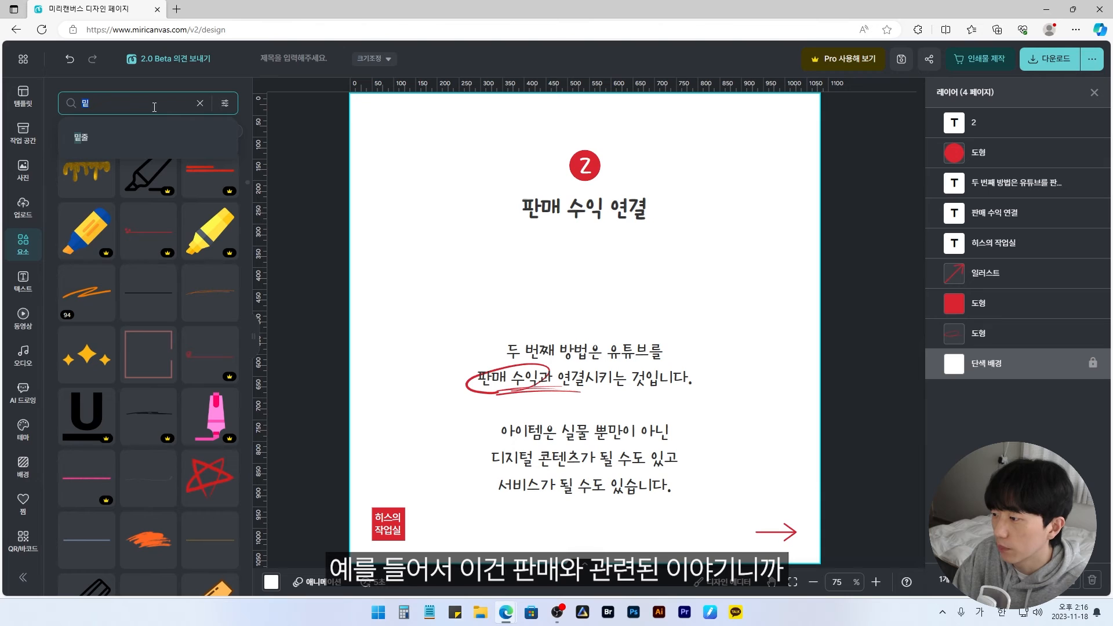
pyautogui.write('판매')
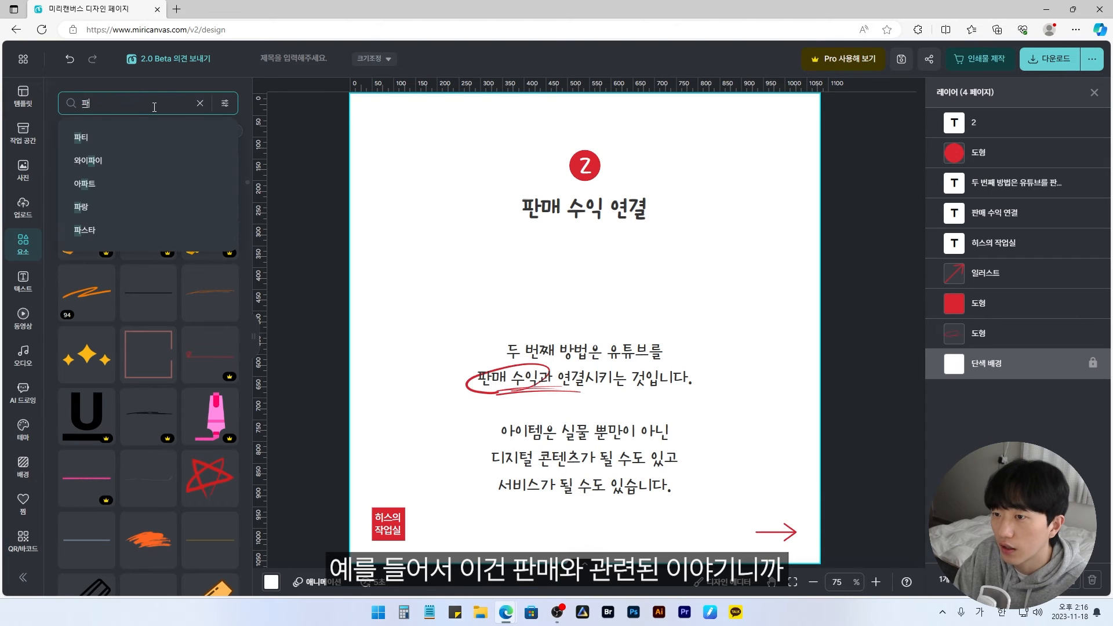
pyautogui.press('Return')
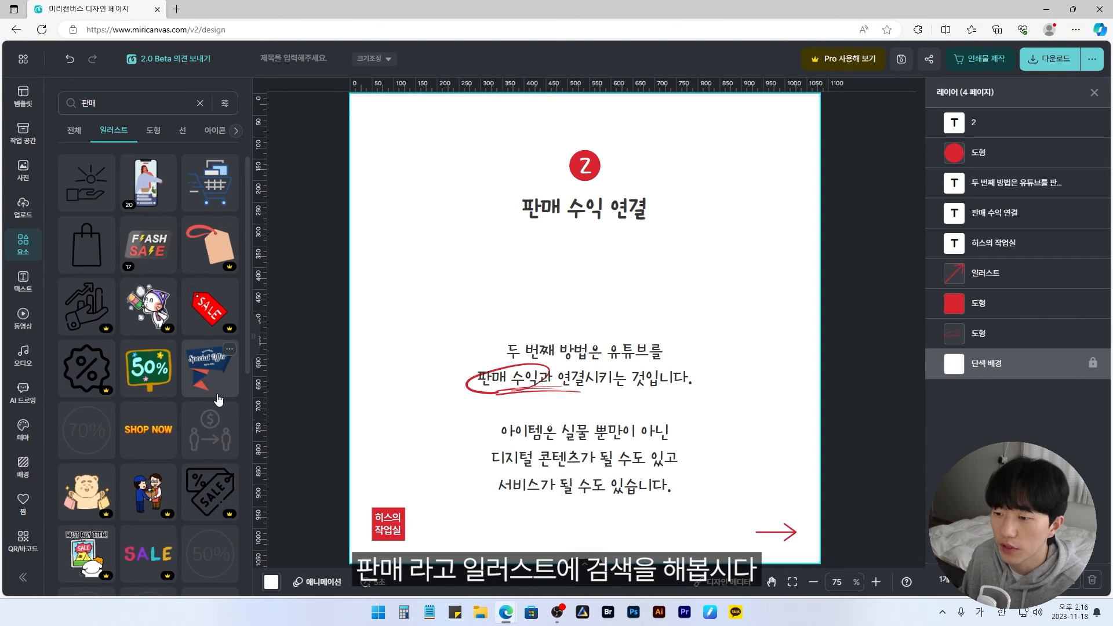
# Insert the illustration of a hand holding boxes, shrink it, and place it between the title and body text on page 4
pyautogui.scroll(-10, 217, 396)
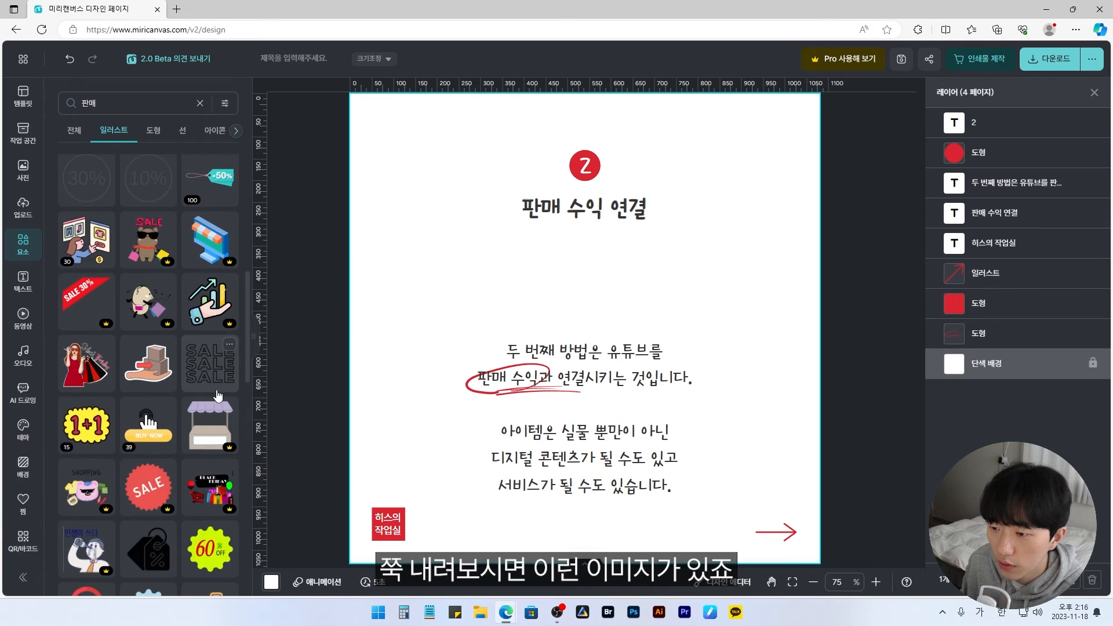
pyautogui.click(155, 378)
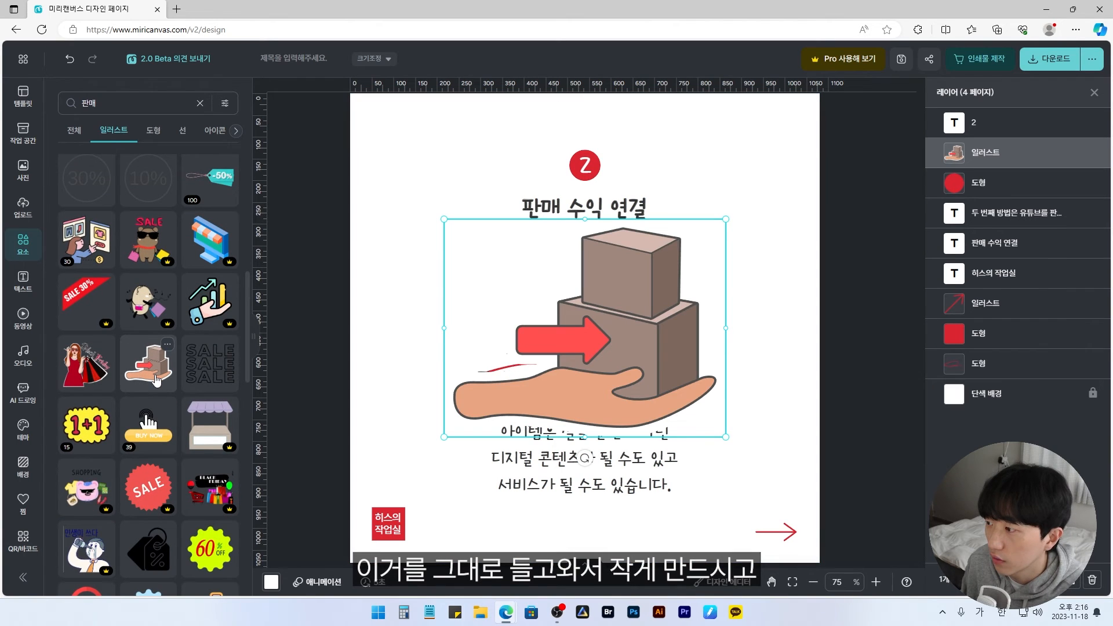
pyautogui.moveTo(723, 220); pyautogui.dragTo(648, 273)
pyautogui.moveTo(618, 319); pyautogui.dragTo(610, 270)
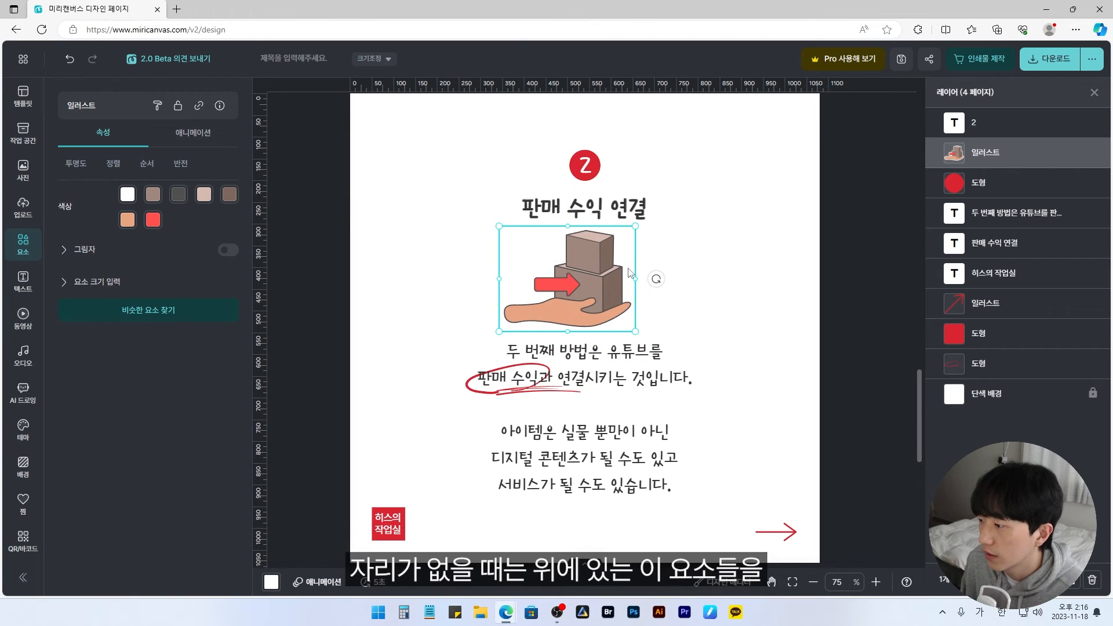
# Nudge the red number 2 badge and the 판매 수익 연결 title up together to make room above the illustration
pyautogui.moveTo(620, 187); pyautogui.dragTo(534, 216)
pyautogui.press('Up')
pyautogui.press('Up')
pyautogui.press('Up')
pyautogui.press('Up')
pyautogui.press('Up')
pyautogui.press('Up')
pyautogui.press('Up')
pyautogui.press('Up')
pyautogui.press('Up')
pyautogui.press('Up')
pyautogui.press('Up')
pyautogui.press('Up')
pyautogui.press('Up')
pyautogui.press('Up')
pyautogui.press('Up')
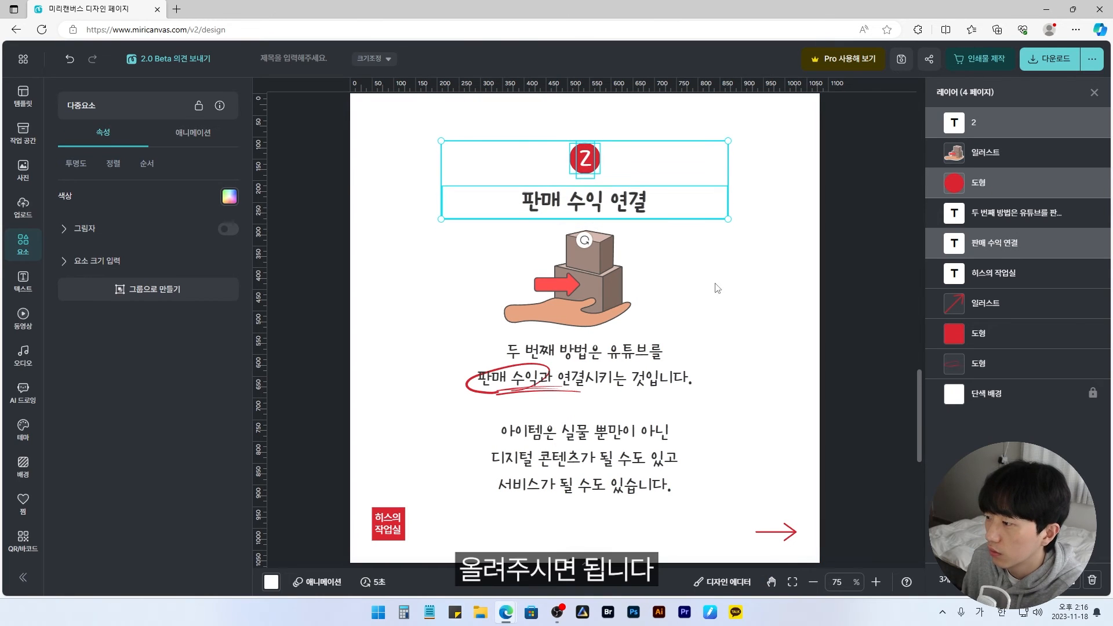
# Nudge the page 4 body text and its red hand-drawn circle down slightly, away from the illustration
pyautogui.moveTo(802, 348)
pyautogui.mouseDown()
pyautogui.moveTo(634, 405)
pyautogui.moveTo(413, 405)
pyautogui.moveTo(438, 463)
pyautogui.mouseUp()
pyautogui.press('Down')
pyautogui.press('Down')
pyautogui.press('Down')
pyautogui.press('Down')
pyautogui.press('Down')
pyautogui.press('Down')
pyautogui.press('Down')
pyautogui.press('Down')
pyautogui.press('Down')
pyautogui.press('Down')
pyautogui.press('Down')
pyautogui.press('Down')
pyautogui.press('Down')
pyautogui.press('Down')
pyautogui.press('Down')
pyautogui.press('Down')
pyautogui.press('Down')
pyautogui.press('Down')
pyautogui.press('Down')
pyautogui.press('Down')
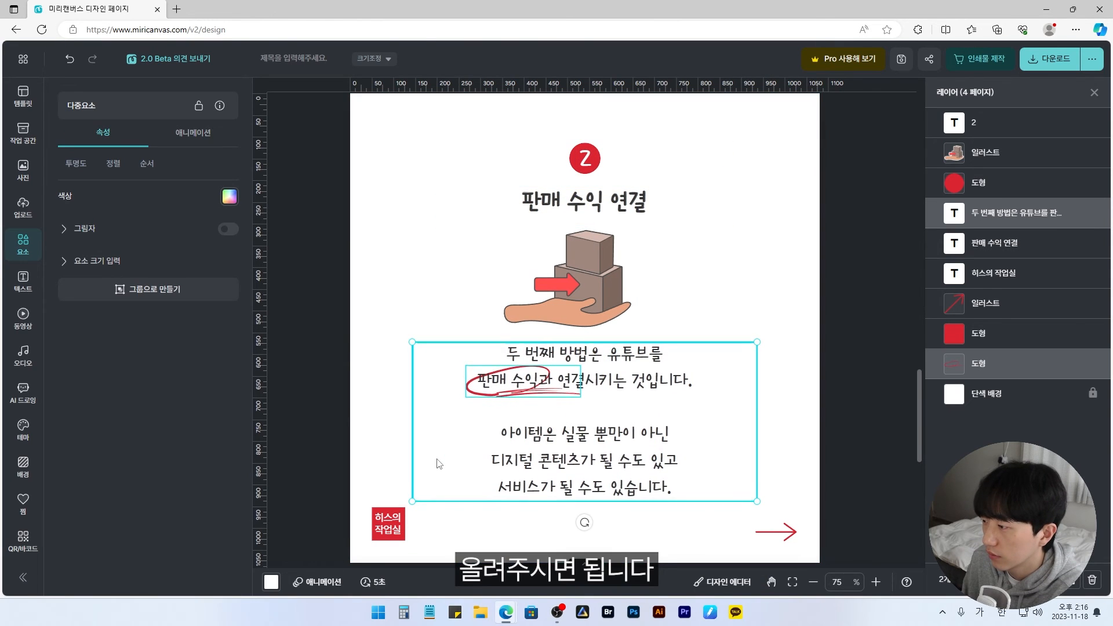
pyautogui.click(766, 315)
# Move the 히스의 작업실 title and the follow message on page 5 lower, leaving space for a logo above
pyautogui.scroll(-2, 701, 319)
pyautogui.scroll(-4, 696, 323)
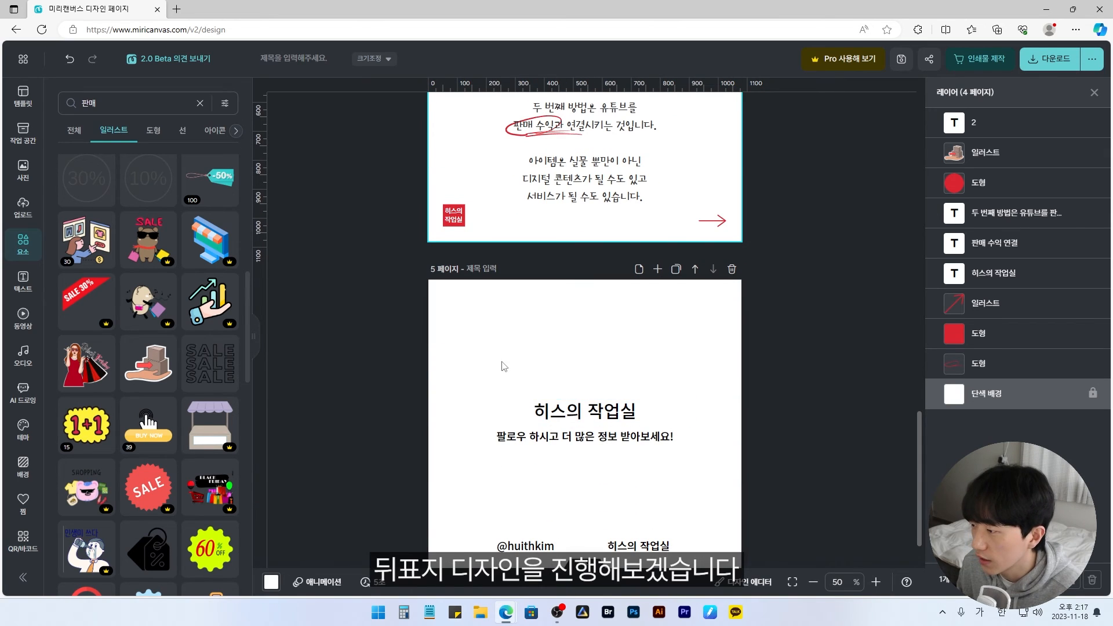
pyautogui.scroll(-1, 498, 369)
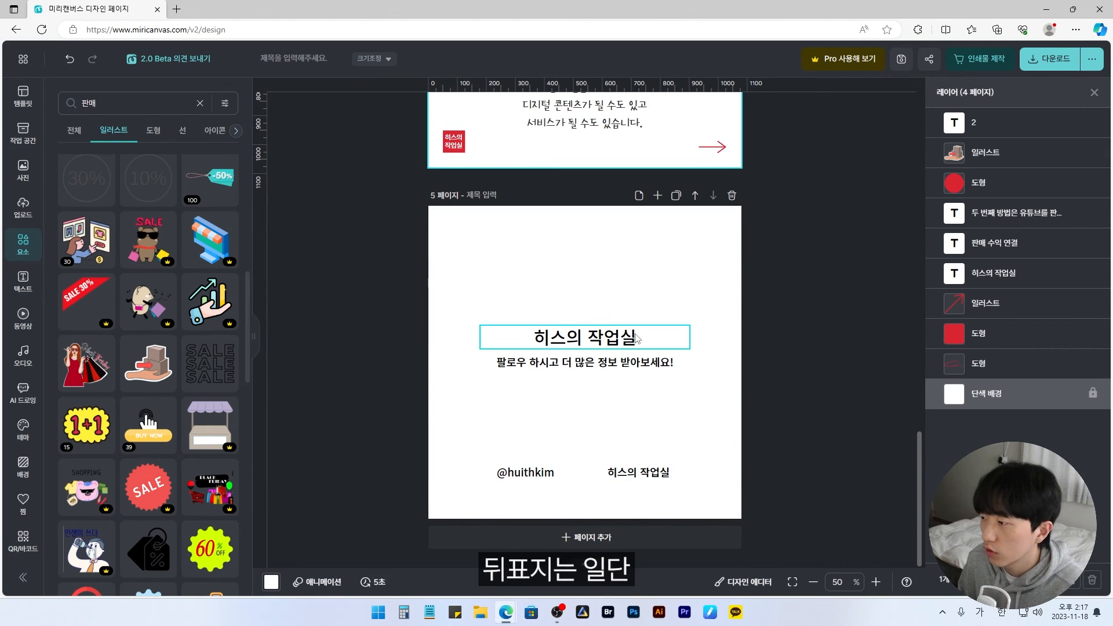
pyautogui.moveTo(722, 312); pyautogui.dragTo(477, 374)
pyautogui.moveTo(580, 362); pyautogui.dragTo(580, 412)
pyautogui.click(600, 331)
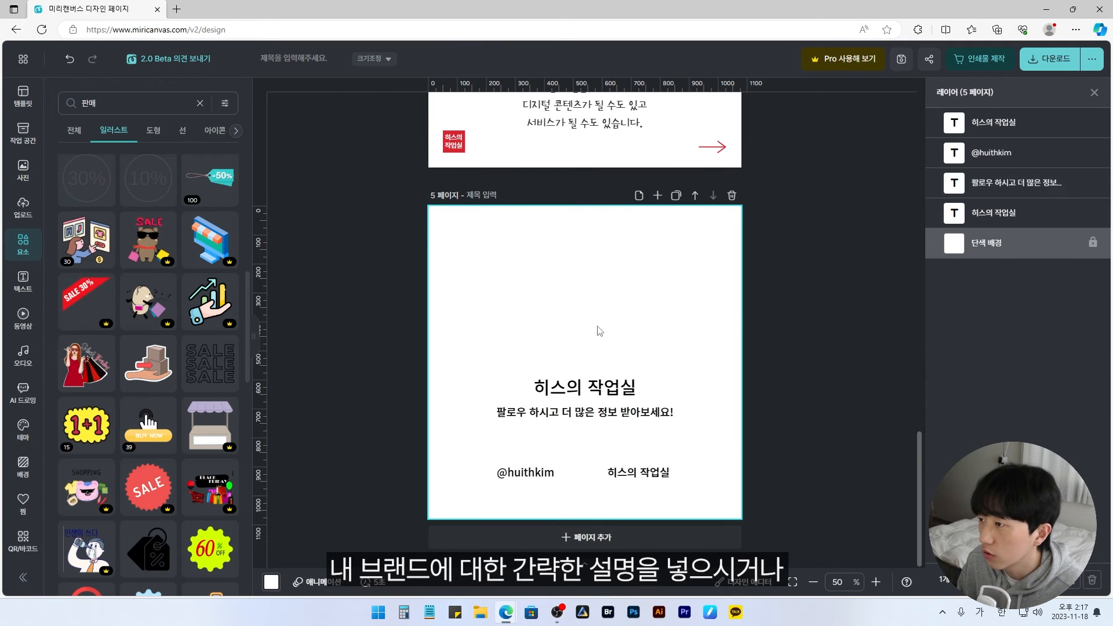
# Copy the red 히스의 작업실 logo from page 4 to page 5, enlarge it, and center it above the title
pyautogui.scroll(2, 600, 332)
pyautogui.moveTo(489, 249); pyautogui.dragTo(435, 196)
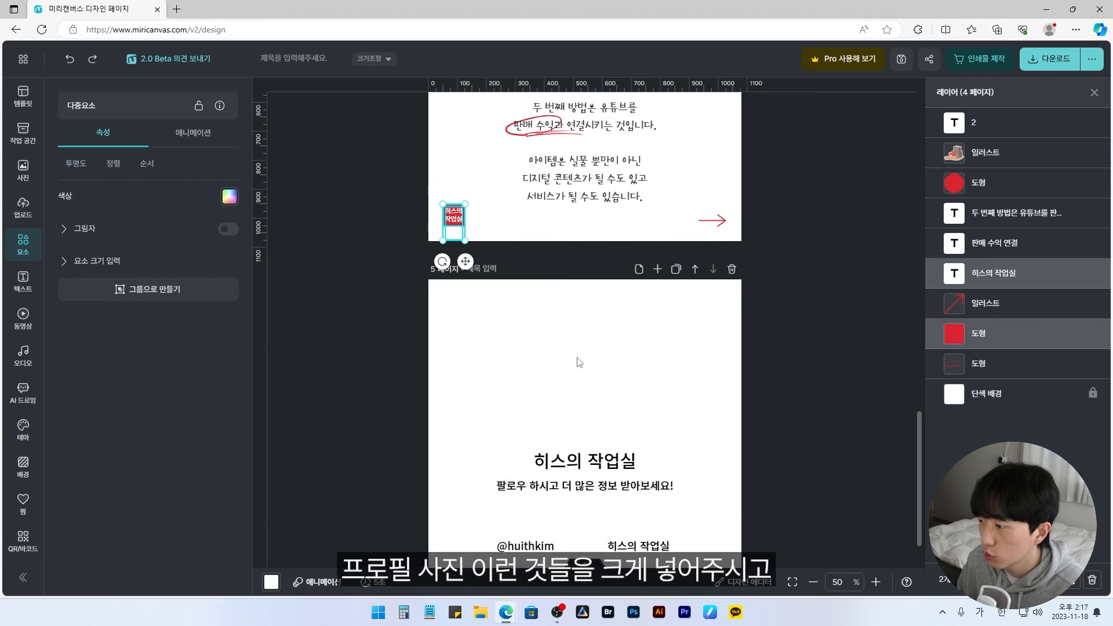
pyautogui.click(590, 367)
pyautogui.hotkey('ctrl', 'v')
pyautogui.scroll(-2, 591, 370)
pyautogui.moveTo(571, 313); pyautogui.dragTo(644, 253)
pyautogui.moveTo(585, 291); pyautogui.dragTo(592, 308)
pyautogui.click(622, 370)
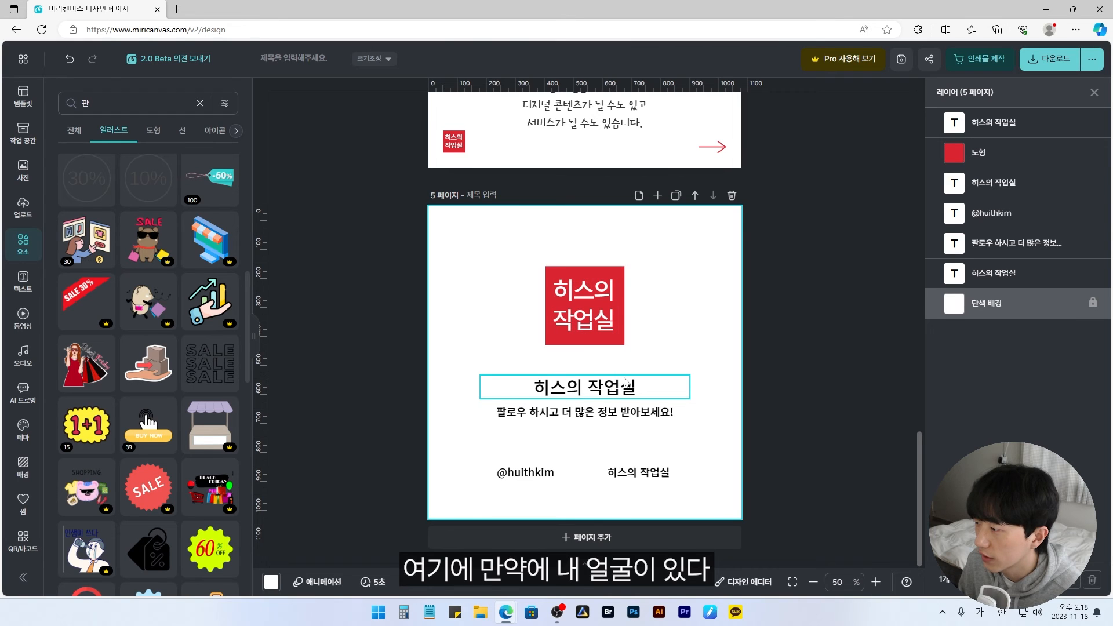
# Narrow the 히스의 작업실 title box on page 5 to fit its text and set the font to 카페24 써라운드
pyautogui.moveTo(626, 380); pyautogui.dragTo(633, 377)
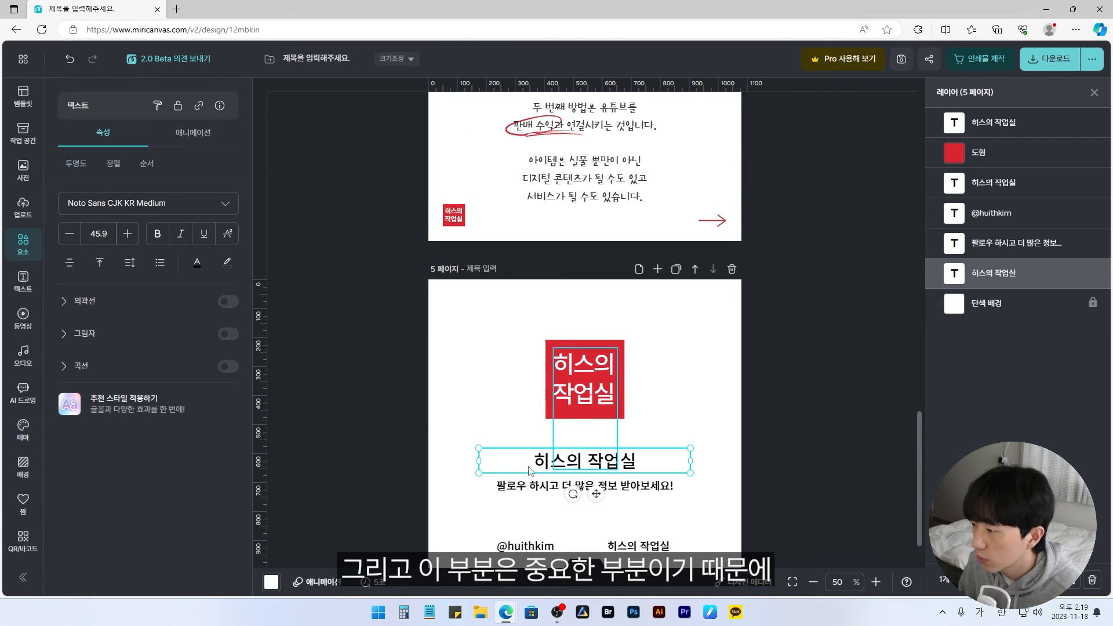
pyautogui.moveTo(691, 462); pyautogui.dragTo(645, 461)
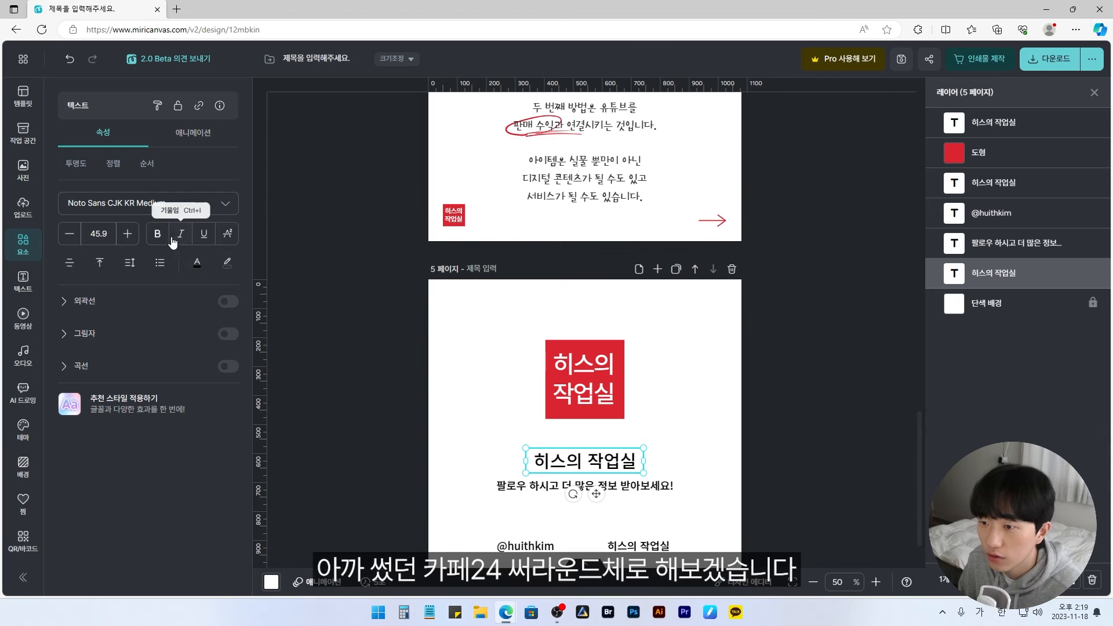
pyautogui.click(180, 209)
pyautogui.scroll(-5, 235, 340)
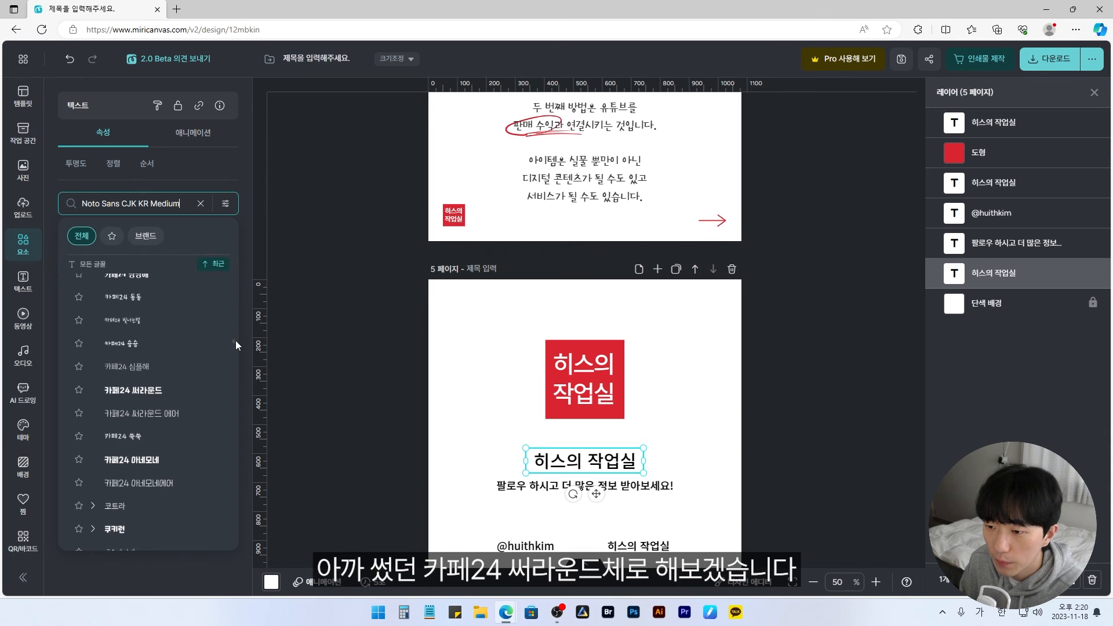
pyautogui.click(170, 392)
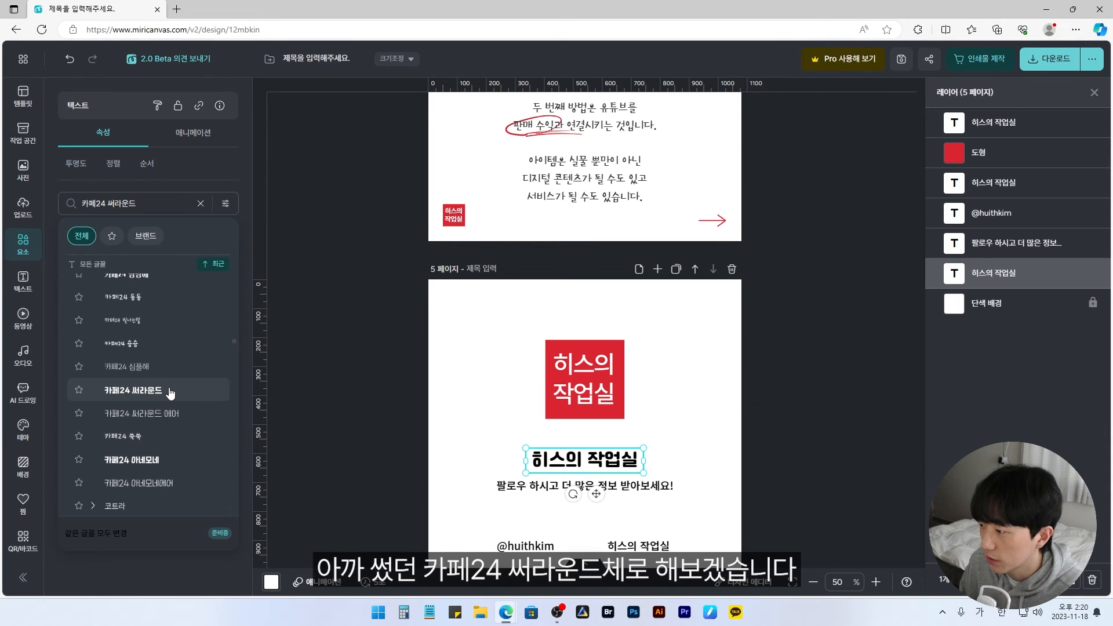
# Enlarge the page 5 title and move it and the follow message up closer to the logo
pyautogui.click(690, 427)
pyautogui.scroll(-2, 644, 447)
pyautogui.click(636, 384)
pyautogui.moveTo(644, 375)
pyautogui.mouseDown()
pyautogui.moveTo(661, 373)
pyautogui.moveTo(649, 374)
pyautogui.mouseUp()
pyautogui.moveTo(660, 415); pyautogui.dragTo(662, 408)
# Set the follow message's font to 카페24 쑥쑥 and tighten its spacing below the page 5 title
pyautogui.click(133, 204)
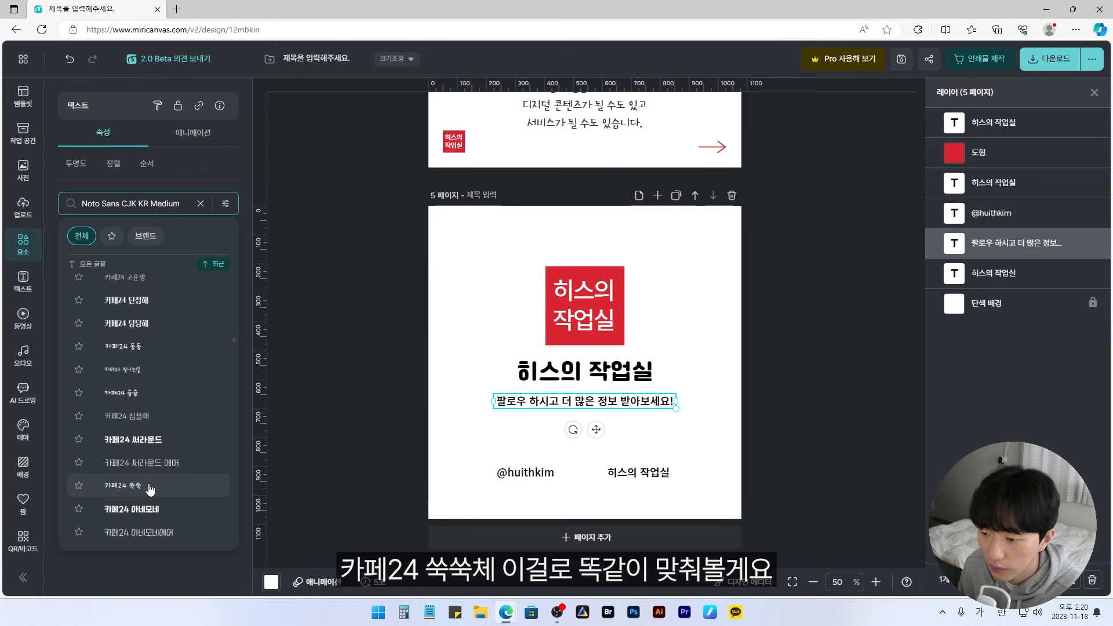
pyautogui.click(149, 487)
pyautogui.click(688, 398)
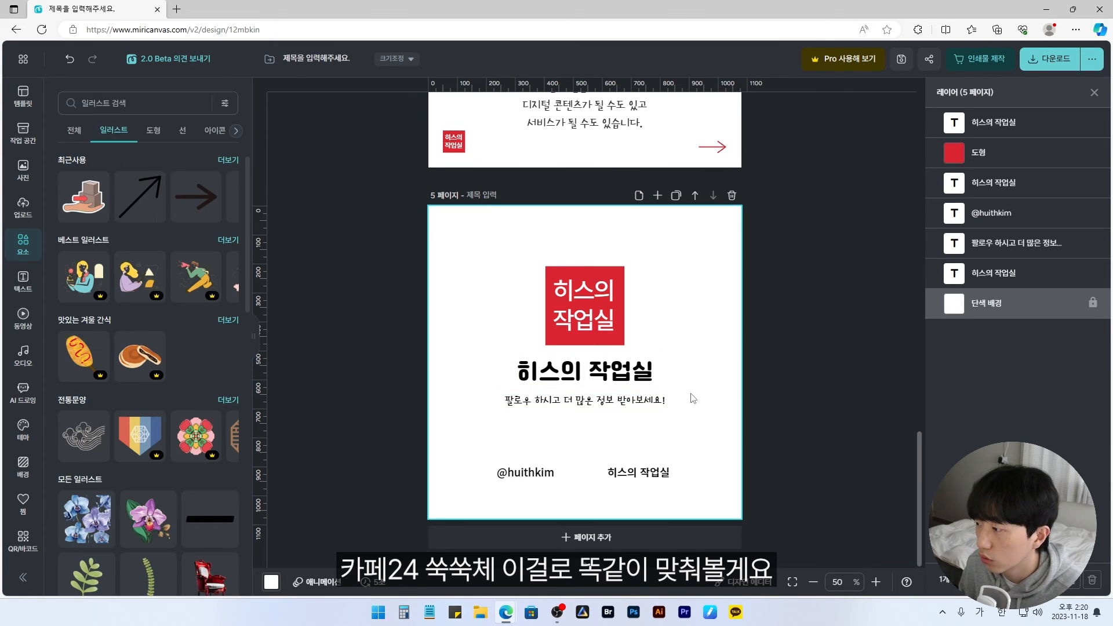
pyautogui.moveTo(639, 408); pyautogui.dragTo(643, 402)
pyautogui.click(705, 407)
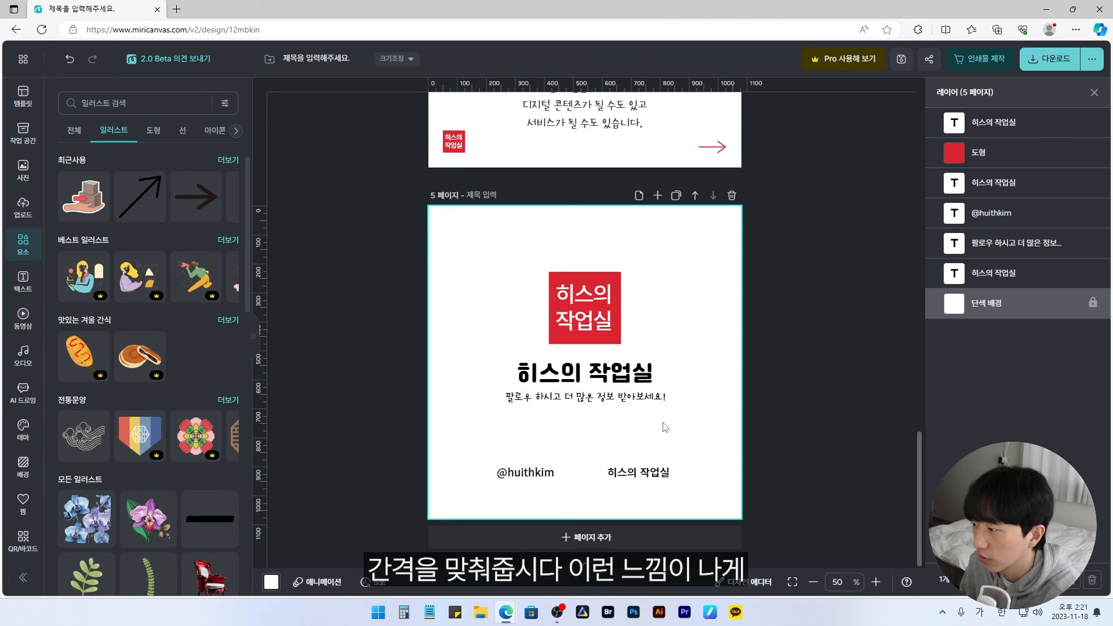
# Set the color of the title, follow message and two account texts on page 5 to #333333
pyautogui.moveTo(720, 380); pyautogui.dragTo(496, 519)
pyautogui.click(197, 266)
pyautogui.moveTo(341, 416); pyautogui.dragTo(311, 428)
pyautogui.write('3333')
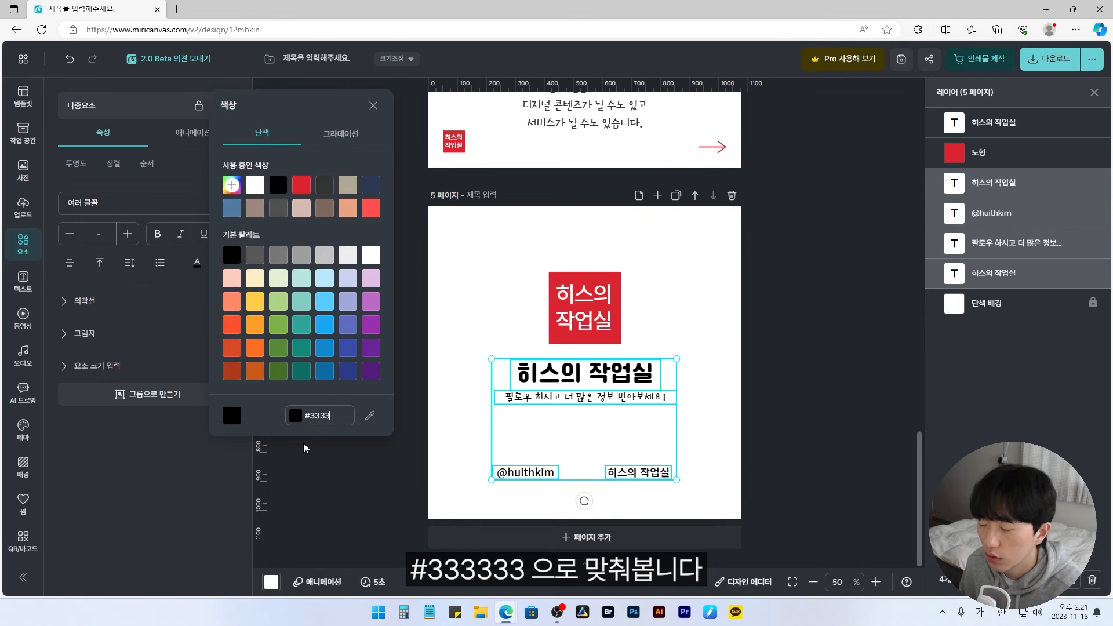
pyautogui.write('33')
pyautogui.click(443, 450)
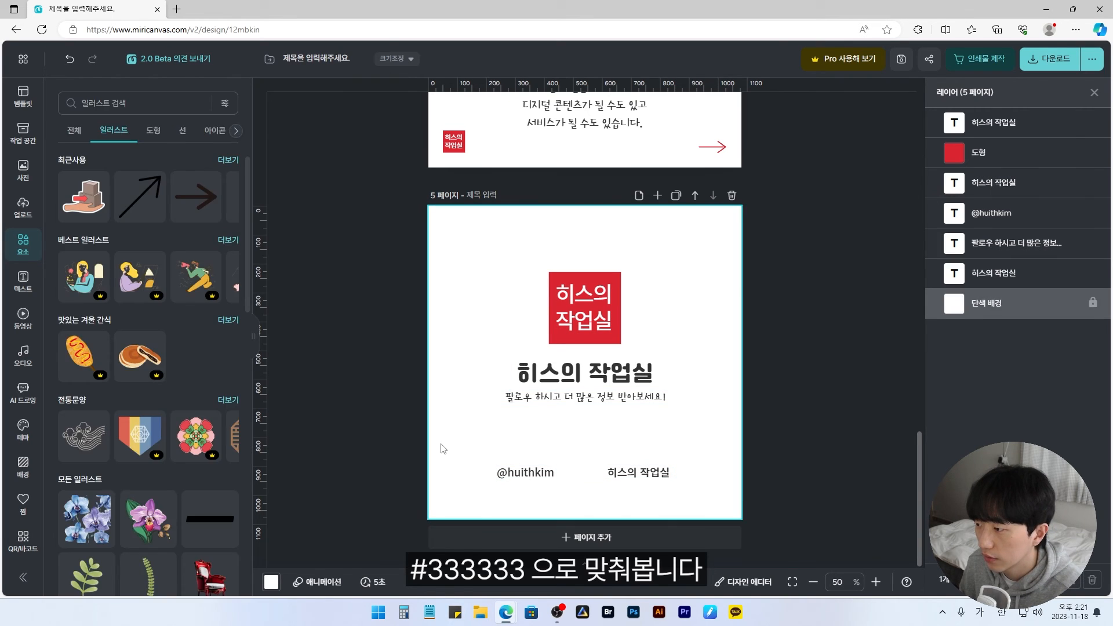
# Set the letter spacing to -5 for the page 5 title and about -3 for the follow message
pyautogui.click(584, 372)
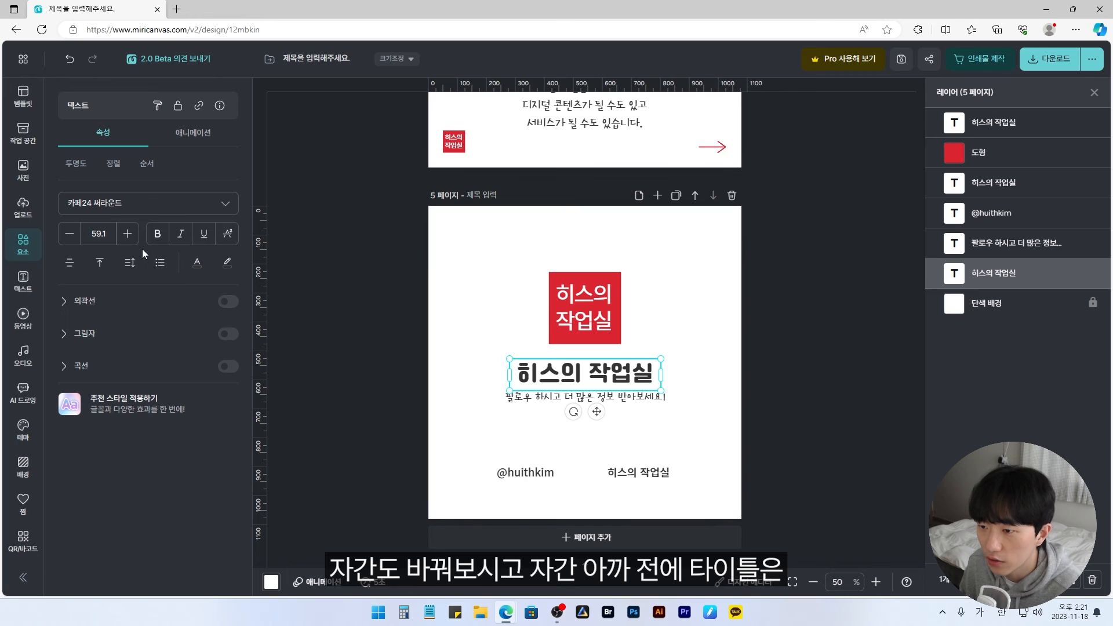
pyautogui.click(133, 265)
pyautogui.moveTo(101, 316); pyautogui.dragTo(100, 316)
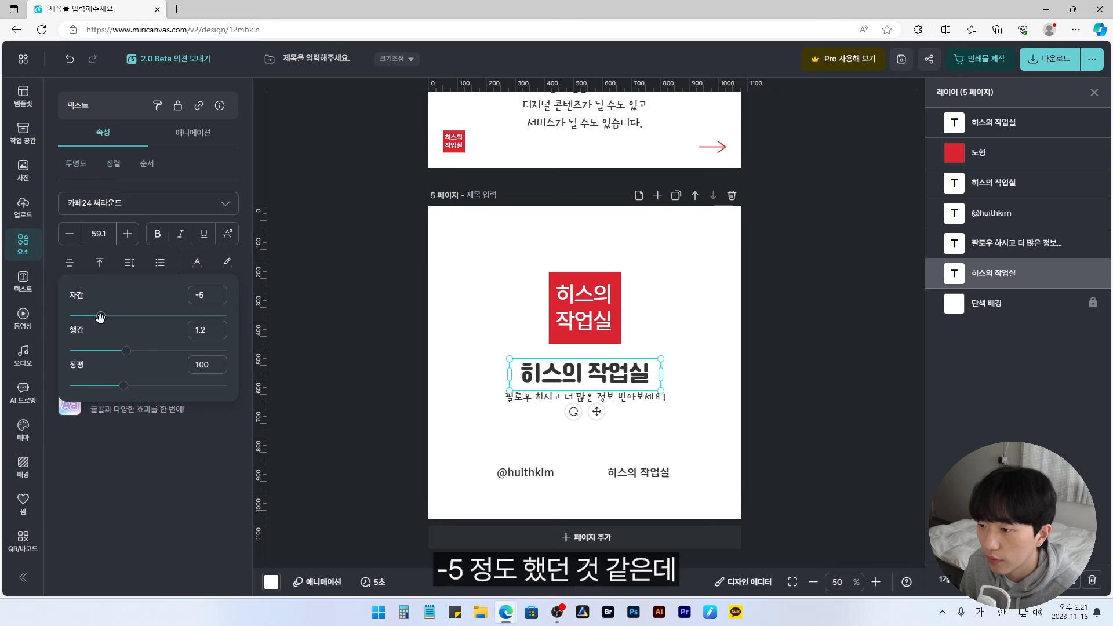
pyautogui.click(659, 409)
pyautogui.click(654, 404)
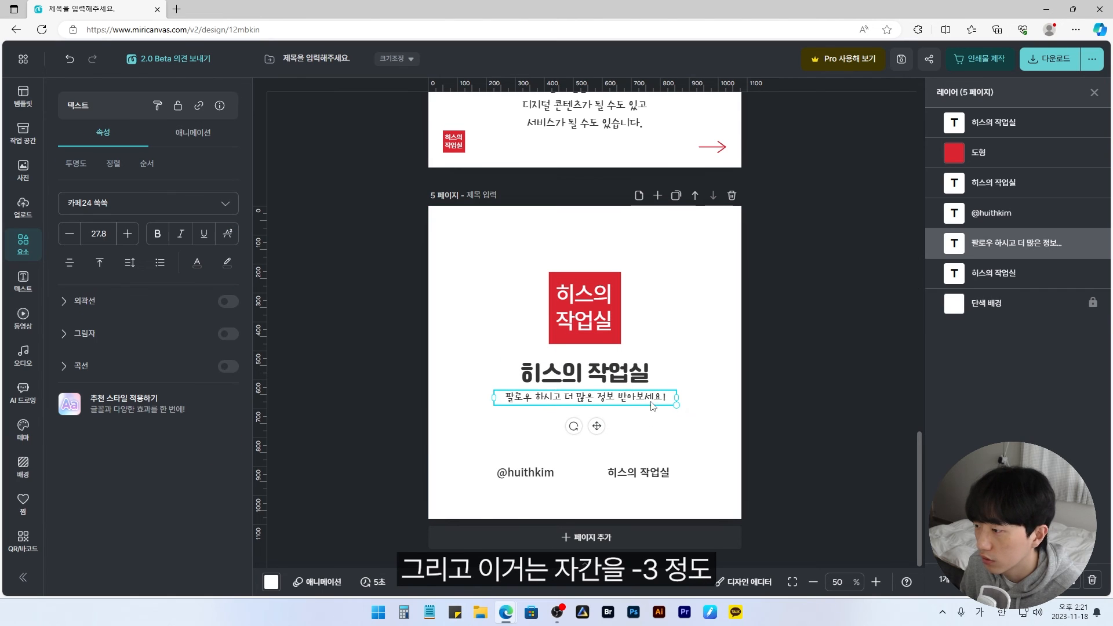
pyautogui.click(130, 264)
pyautogui.moveTo(102, 317); pyautogui.dragTo(102, 317)
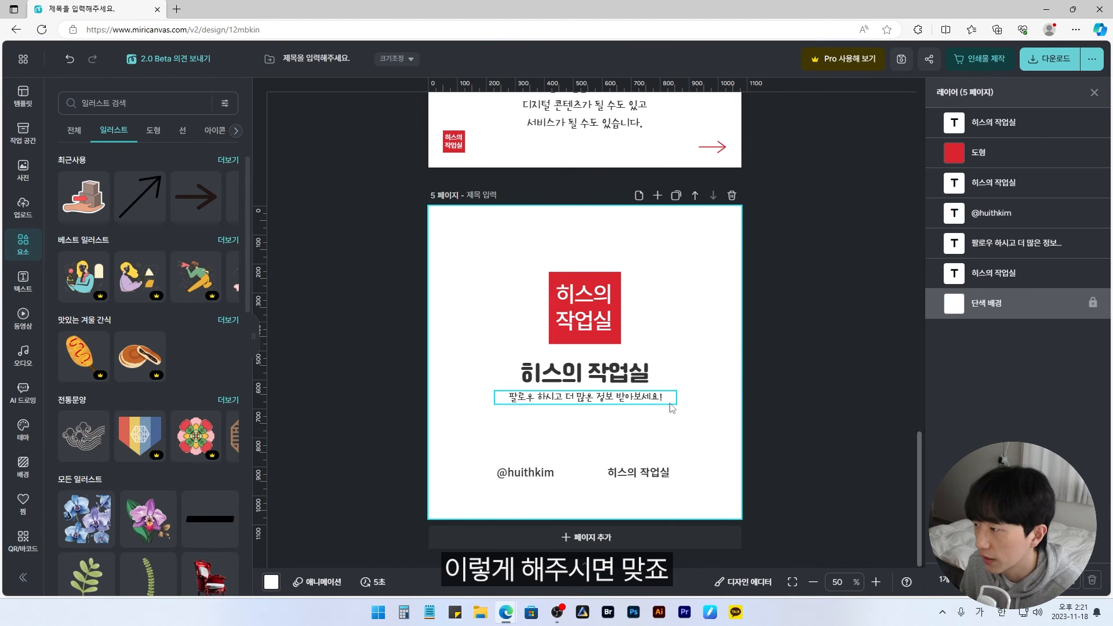
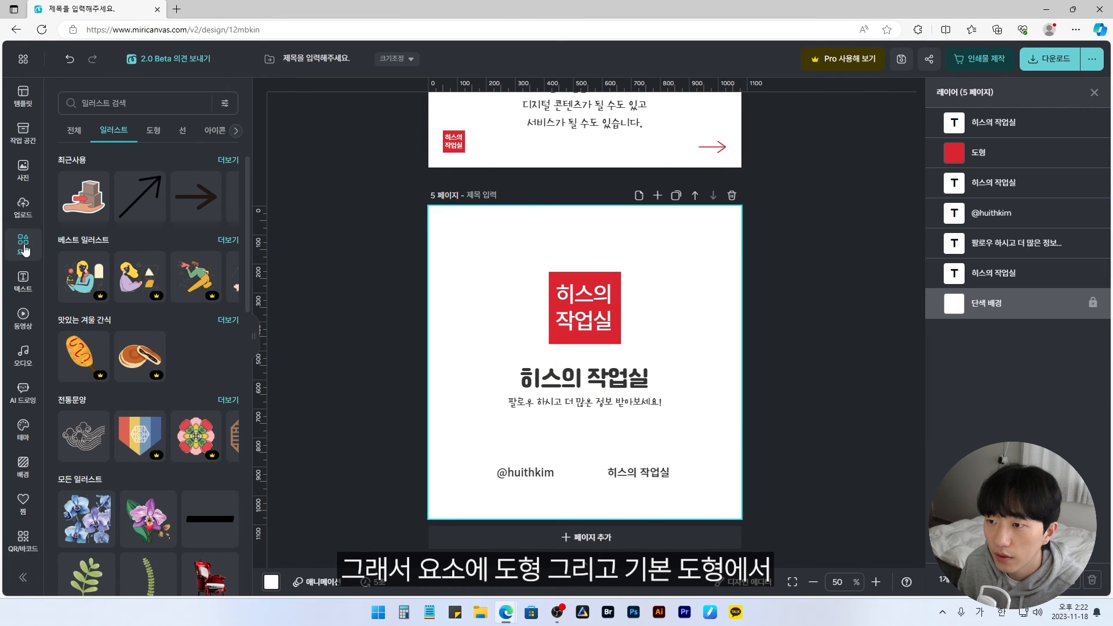
# Insert a basic rounded square on page 5 and reshape it into a wide, flat bar over the two account texts
pyautogui.click(153, 131)
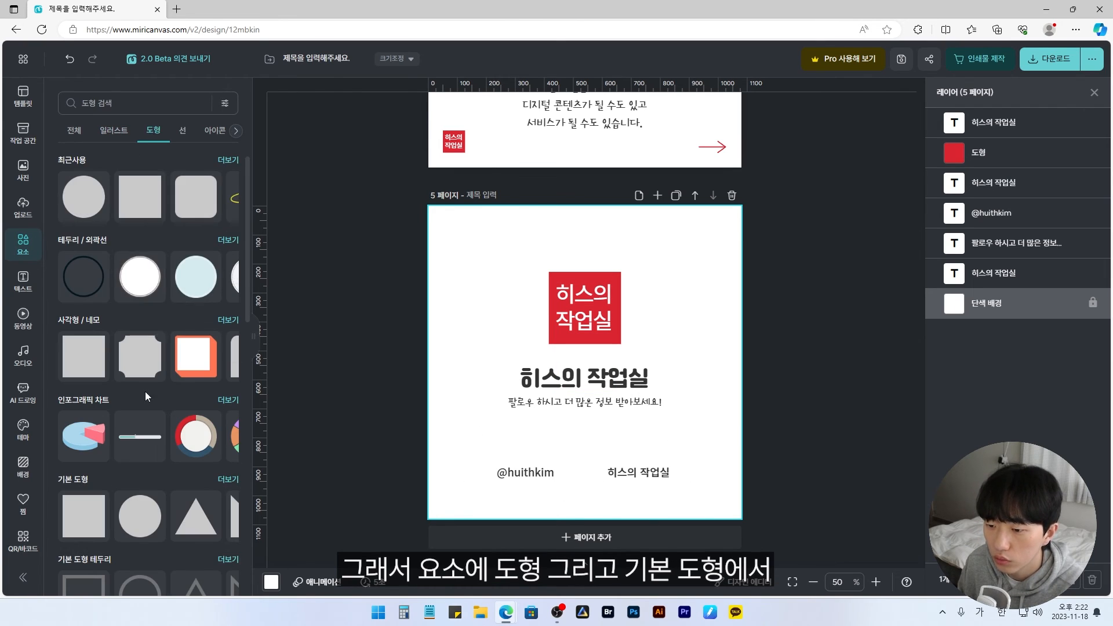
pyautogui.scroll(-1, 145, 392)
pyautogui.moveTo(236, 455)
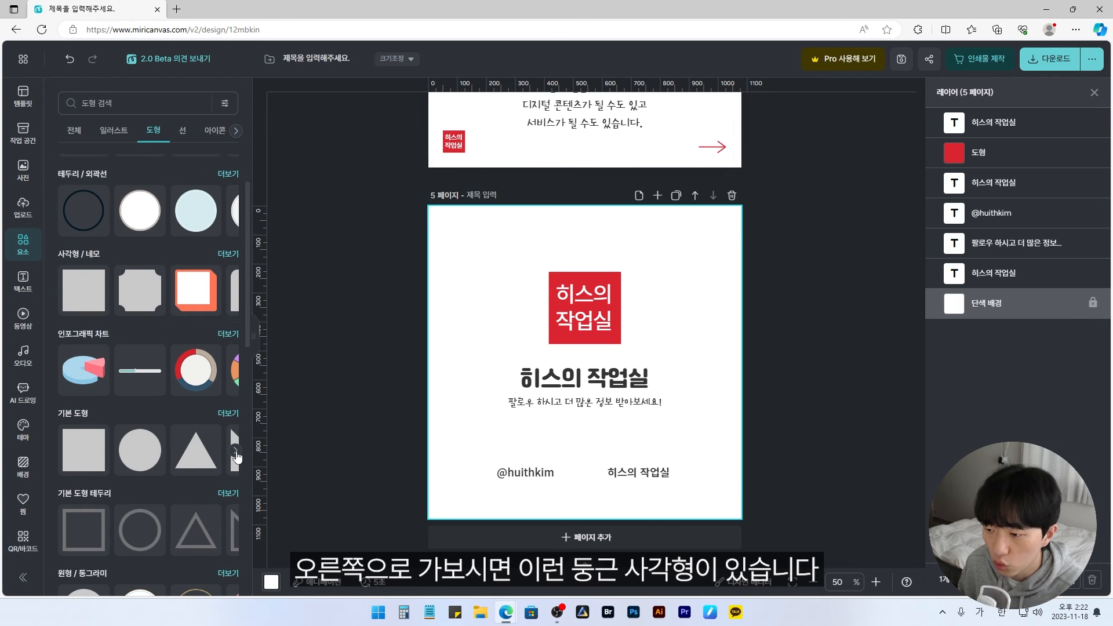
pyautogui.click(236, 453)
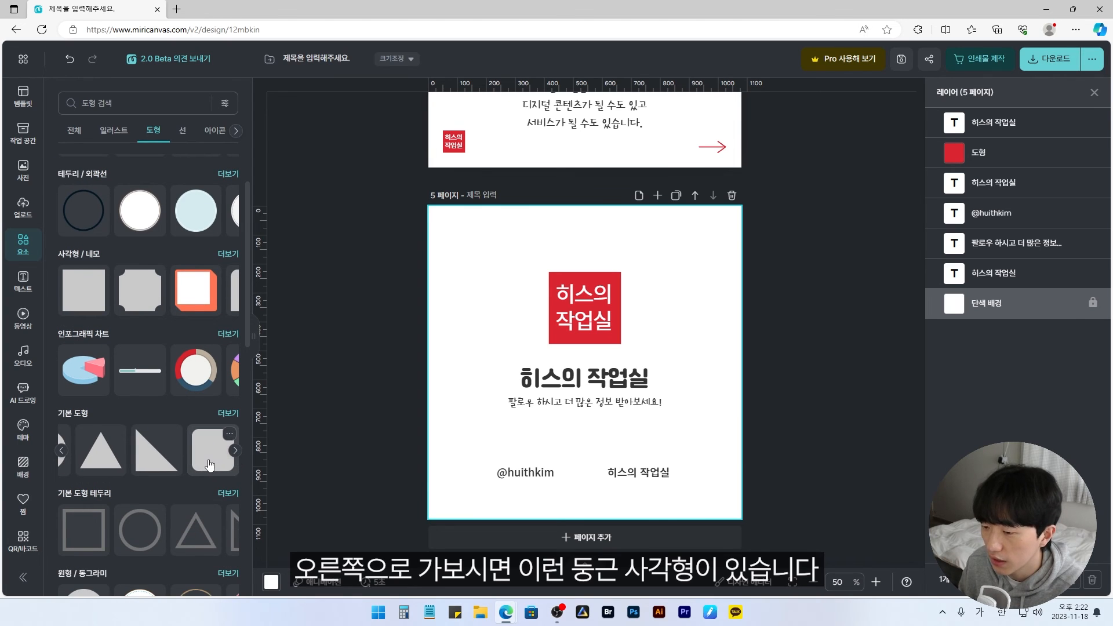
pyautogui.click(210, 461)
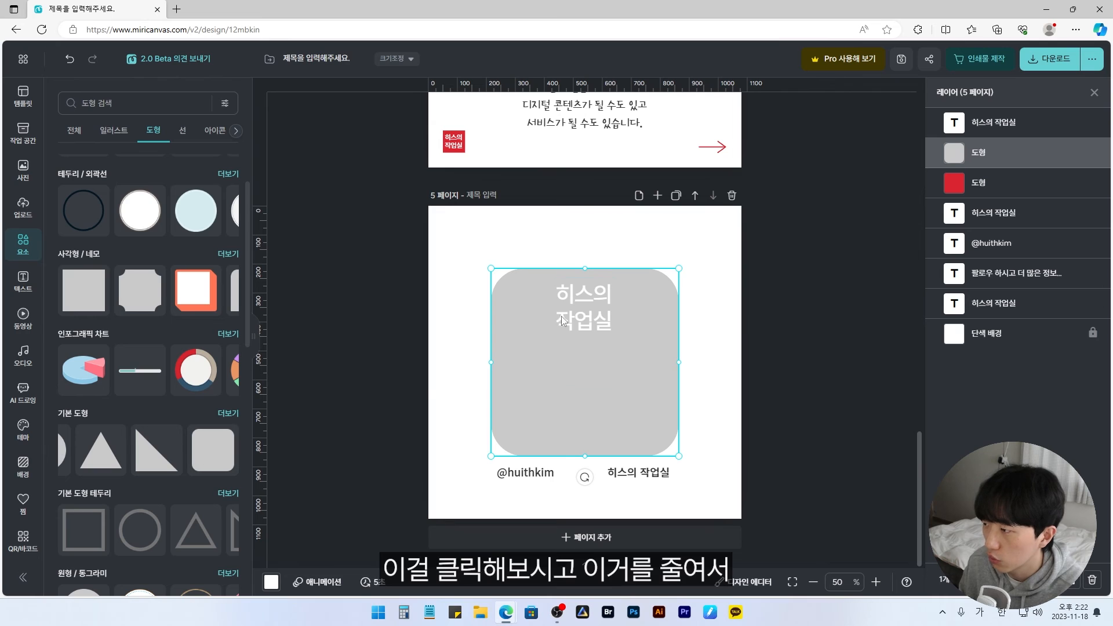
pyautogui.moveTo(582, 265); pyautogui.dragTo(603, 477)
pyautogui.moveTo(679, 473); pyautogui.dragTo(690, 474)
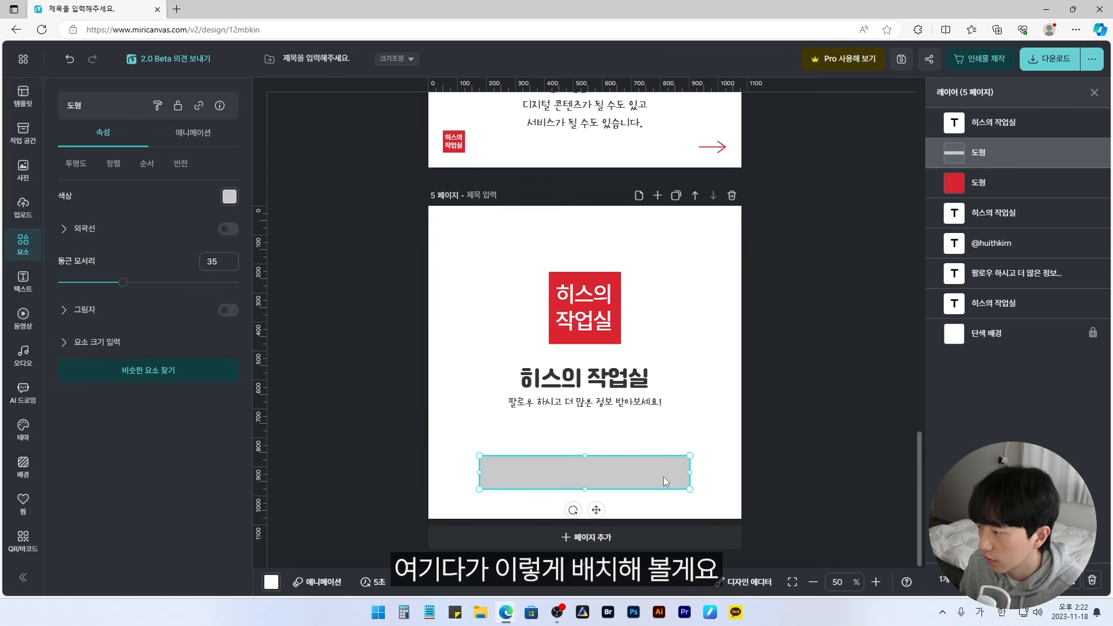
# Send the gray bar on page 5 to the very back, behind the account texts
pyautogui.rightClick(663, 477)
pyautogui.moveTo(713, 348)
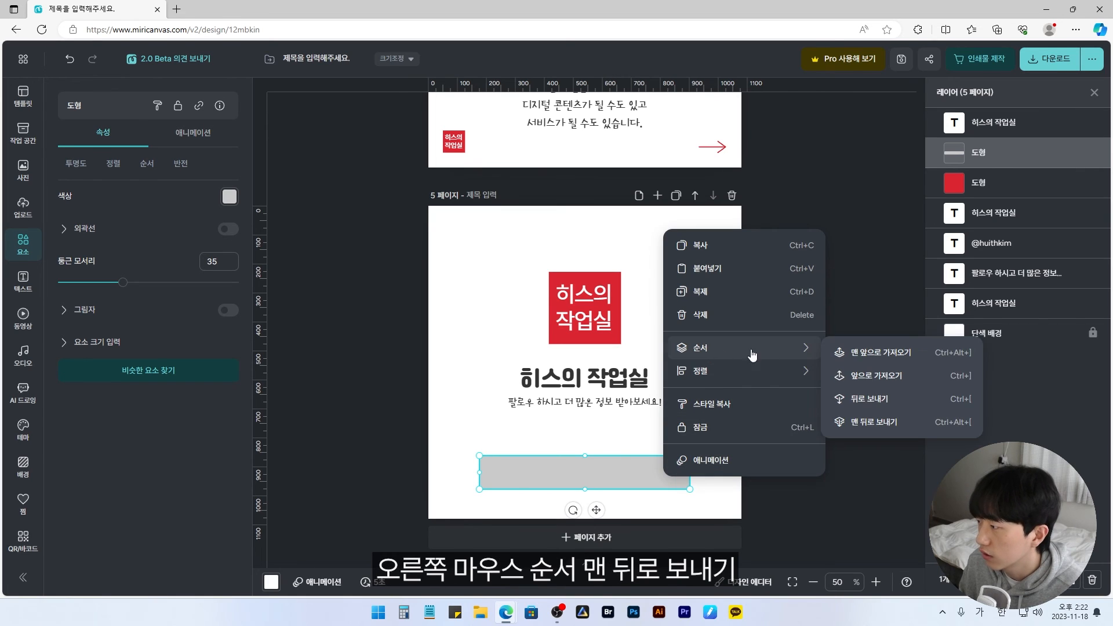
pyautogui.click(875, 422)
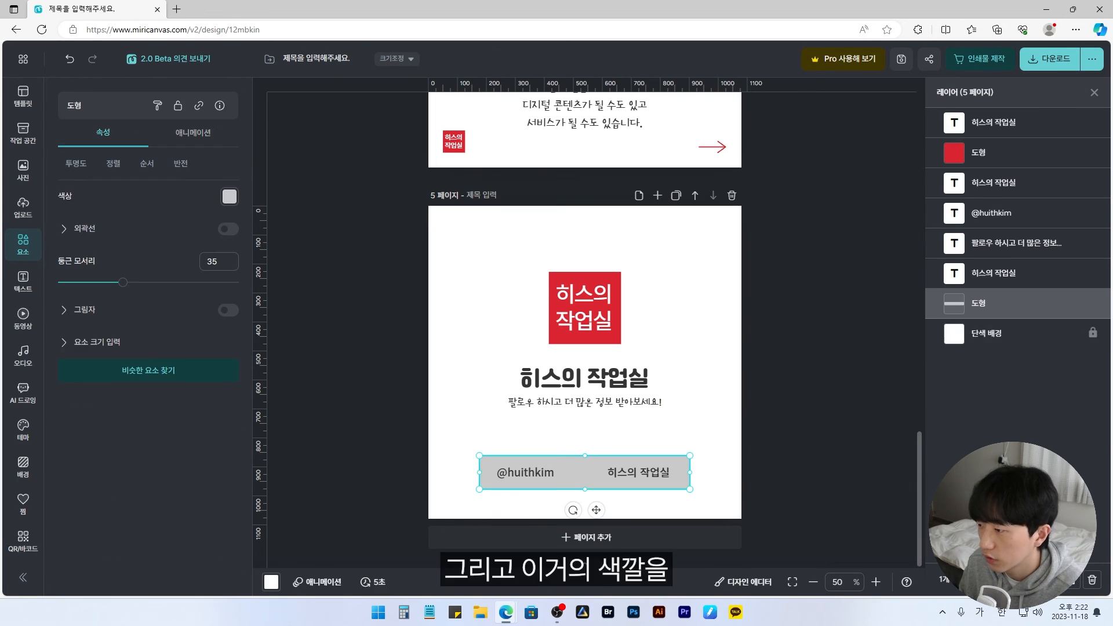
# Set the fill color of the rounded bar on page 5 to the light gray #F4F4F4
pyautogui.click(230, 196)
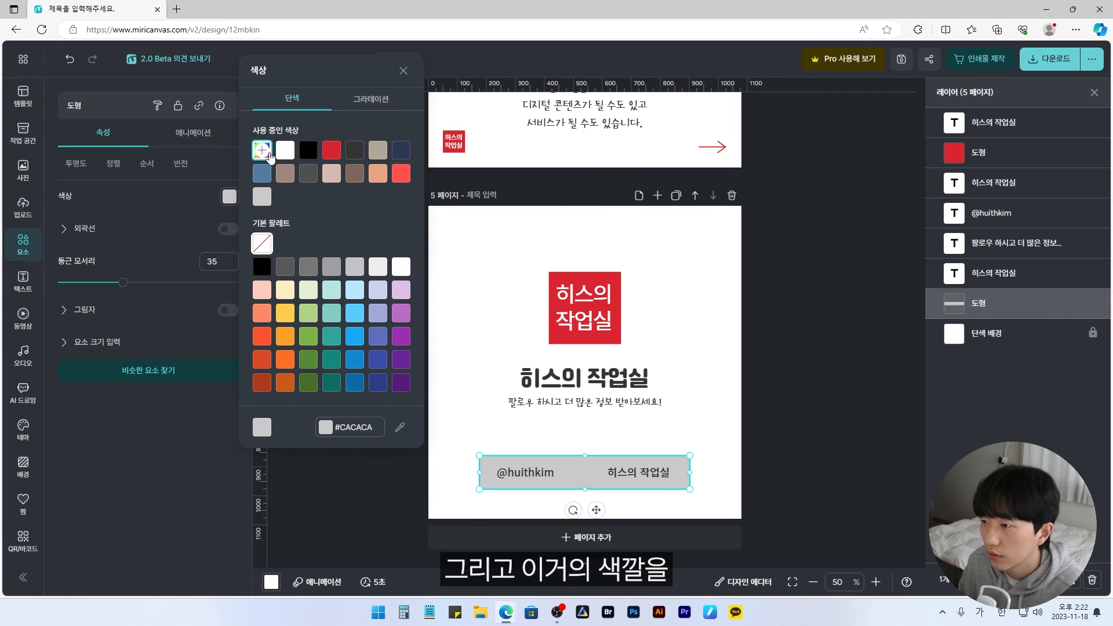
pyautogui.click(262, 150)
pyautogui.moveTo(255, 138); pyautogui.dragTo(231, 110)
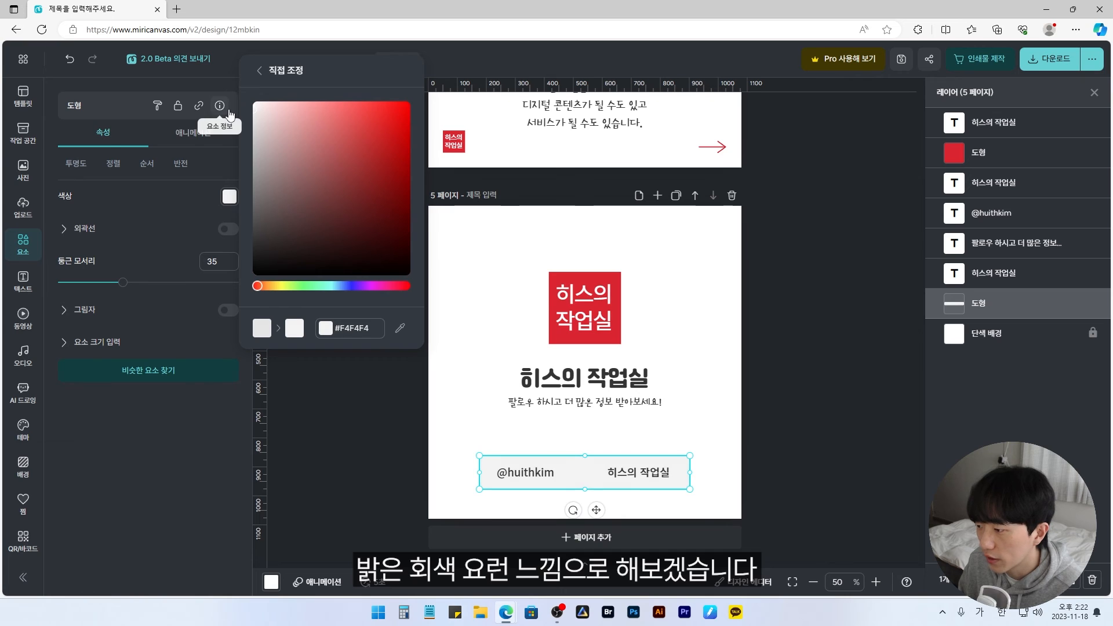
# Delete the two account texts and put a copy of the follow message on the bar, changed to the Instagram handle
pyautogui.click(524, 472)
pyautogui.keyDown('shift'); pyautogui.click(638, 472); pyautogui.keyUp('shift')
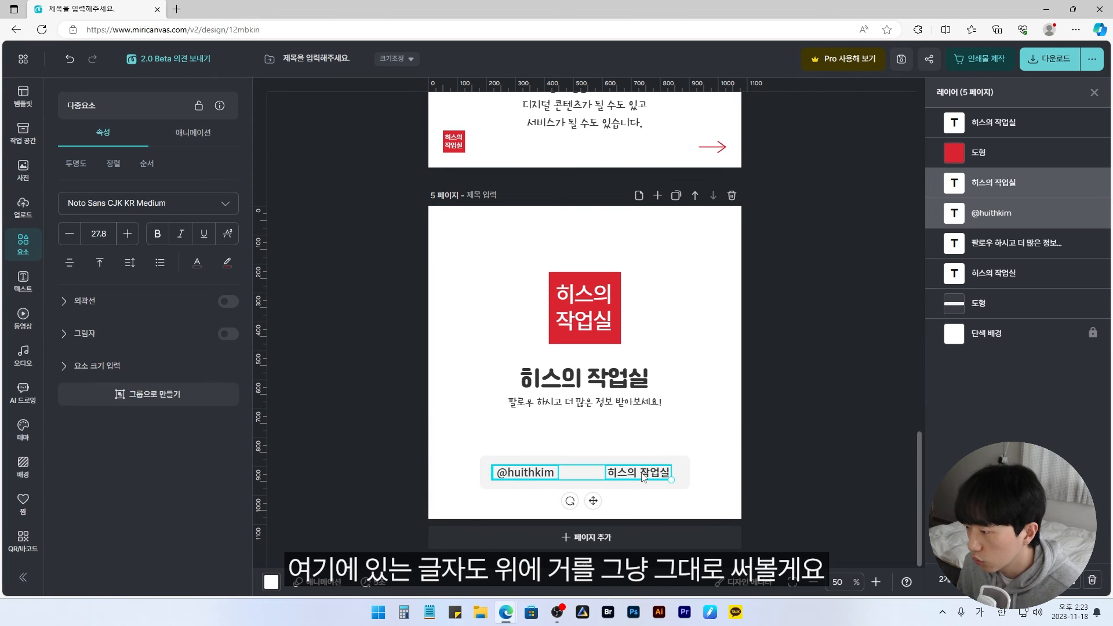
pyautogui.press('Delete')
pyautogui.moveTo(617, 404); pyautogui.dragTo(609, 474)
pyautogui.doubleClick(614, 473)
pyautogui.press('Hangul')
pyautogui.write('@huithkim')
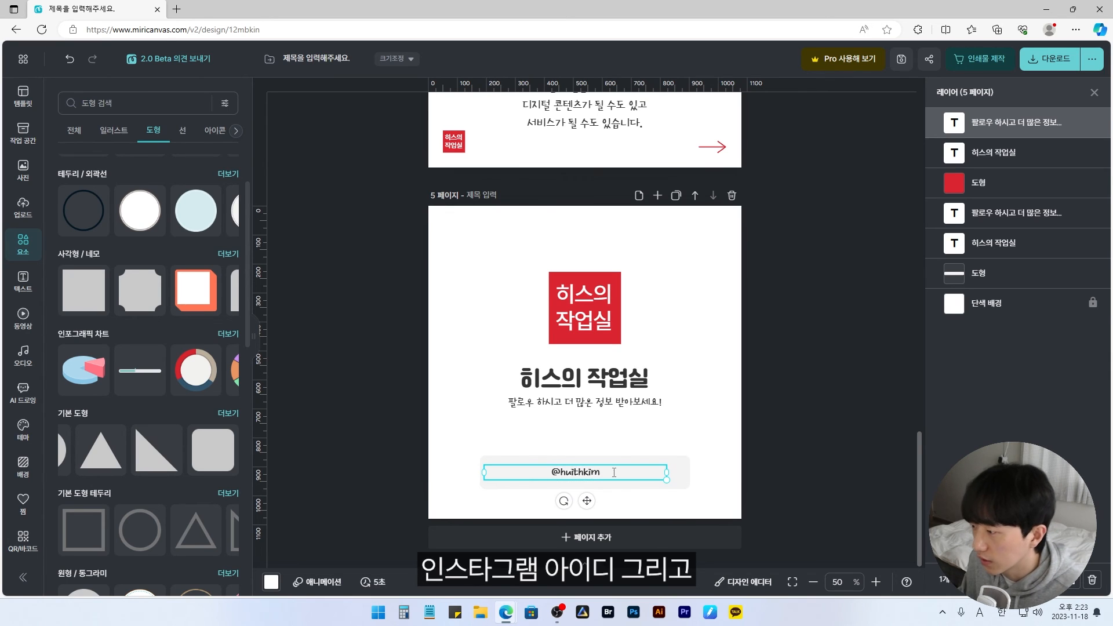
# Move the handle text to the bar's left half and add a copy on the right half reading "히스의 작업실"
pyautogui.click(626, 436)
pyautogui.moveTo(590, 473); pyautogui.dragTo(660, 475)
pyautogui.doubleClick(662, 474)
pyautogui.write('d')
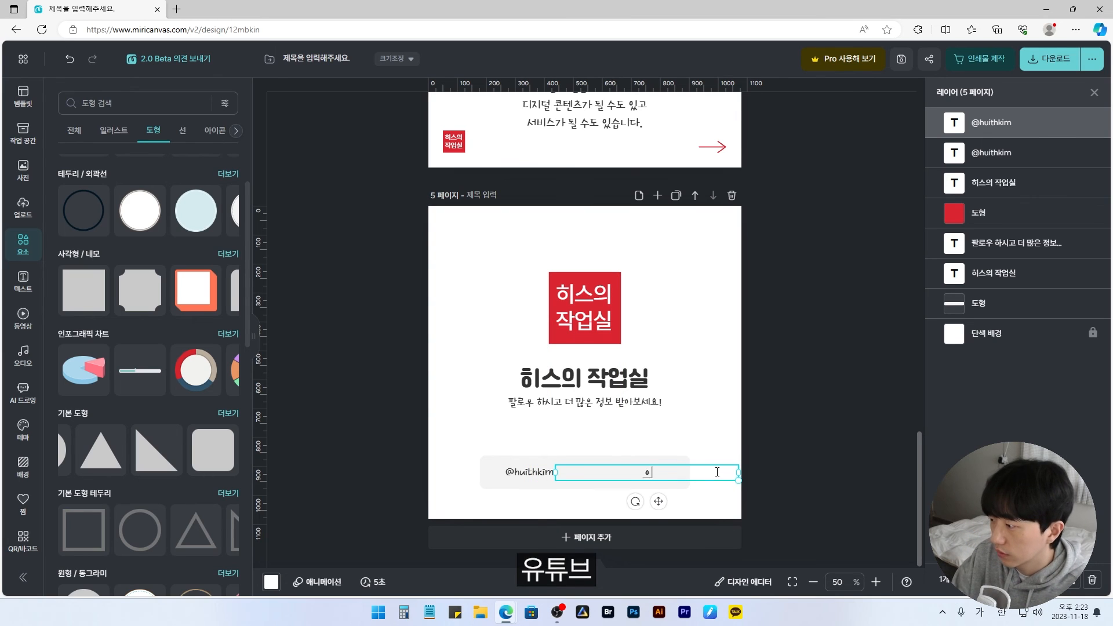
pyautogui.write('힛의 작업실')
pyautogui.click(695, 431)
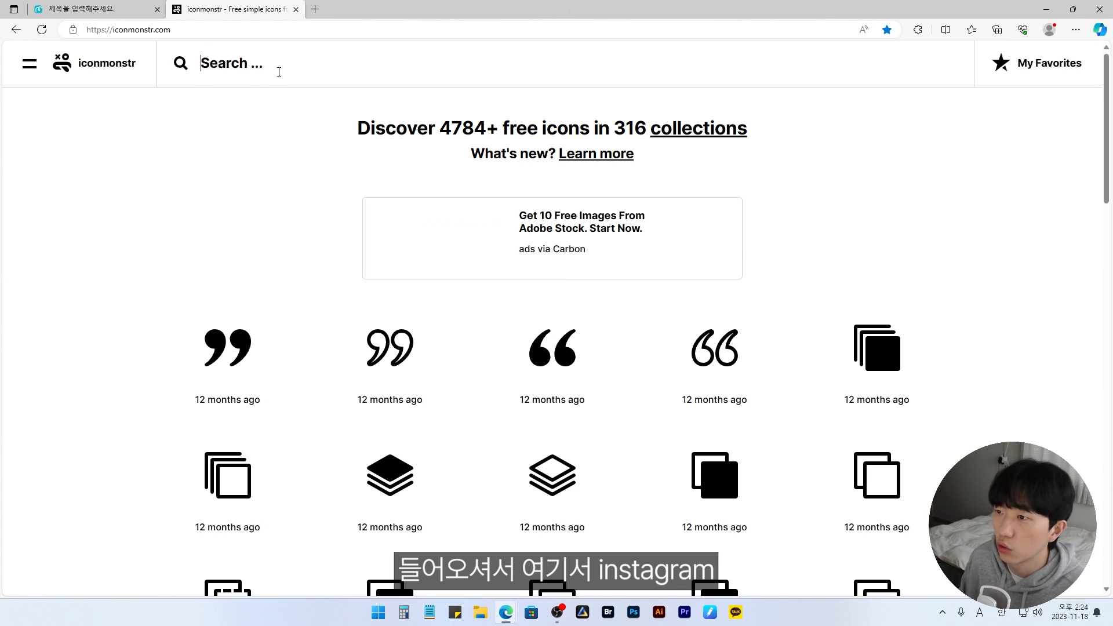
# Search iconmonstr for "instagram" and download the Instagram 11 icon as a PNG
pyautogui.write('instagram')
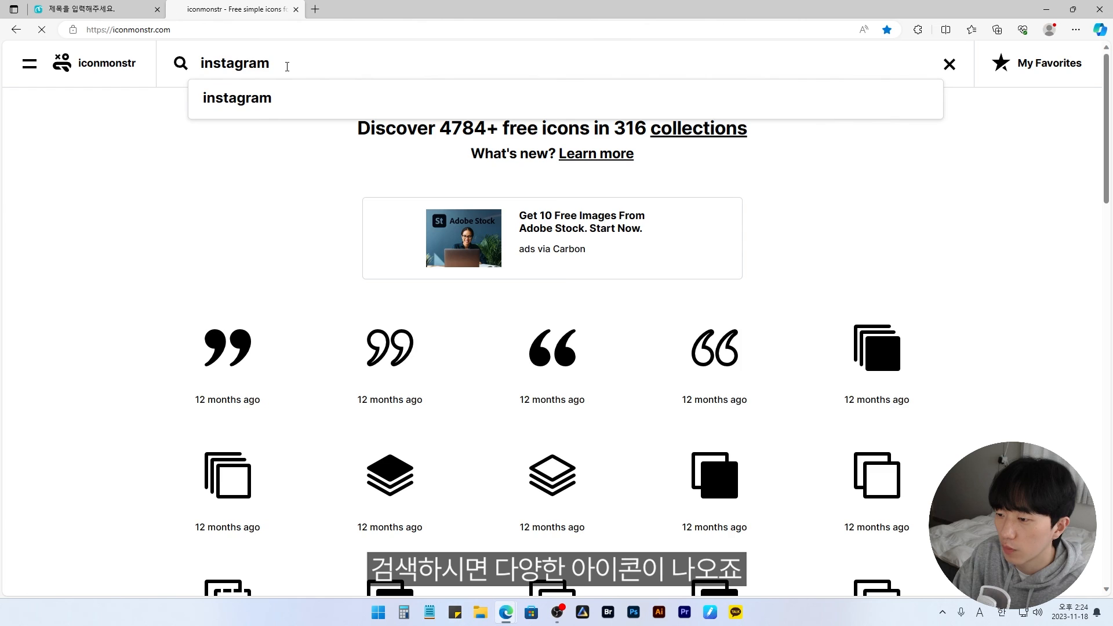
pyautogui.press('Return')
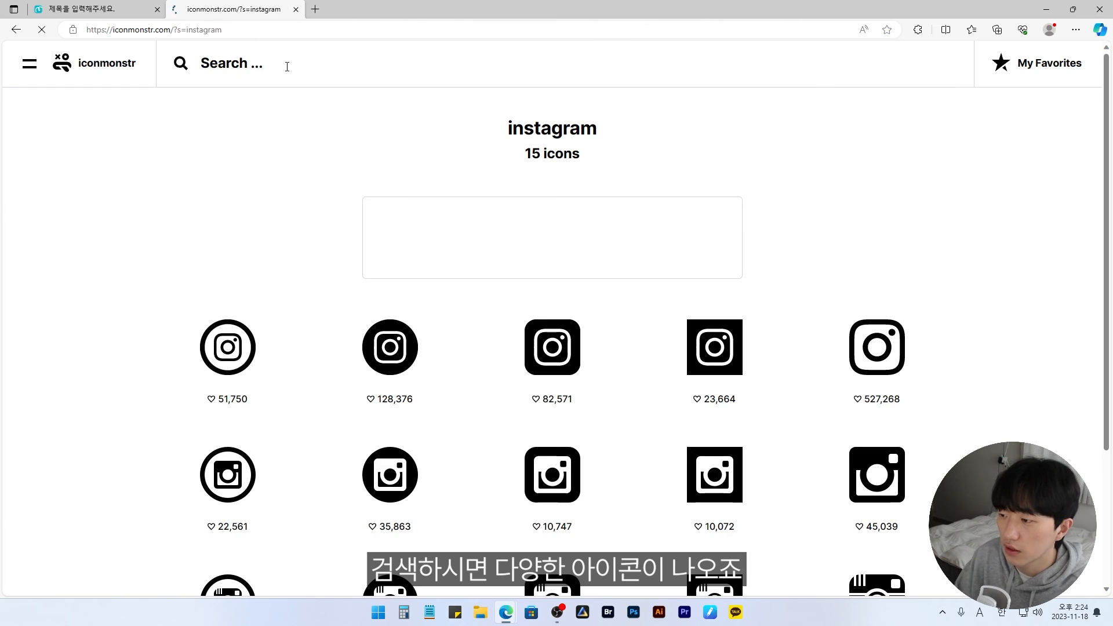
pyautogui.scroll(-1, 428, 373)
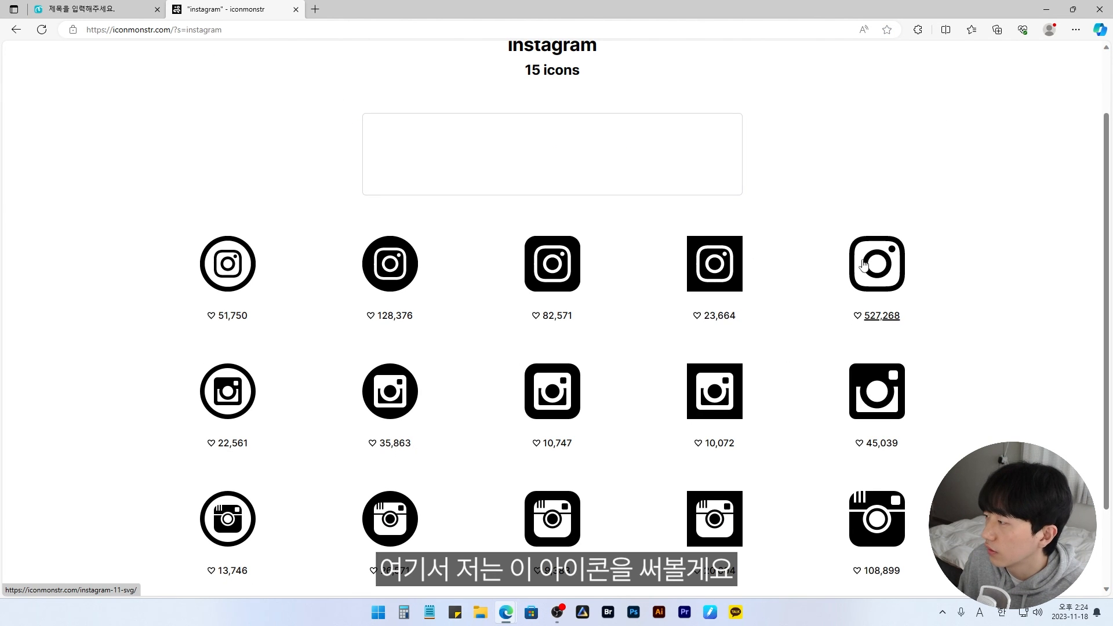
pyautogui.click(886, 274)
pyautogui.click(622, 193)
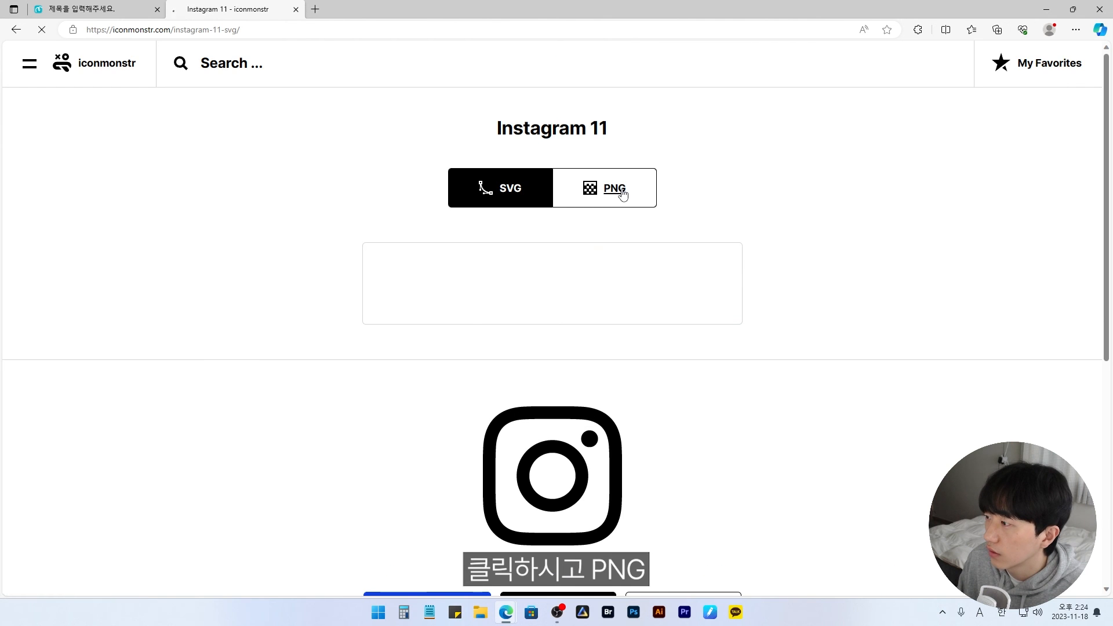
pyautogui.scroll(-3, 738, 269)
pyautogui.click(506, 427)
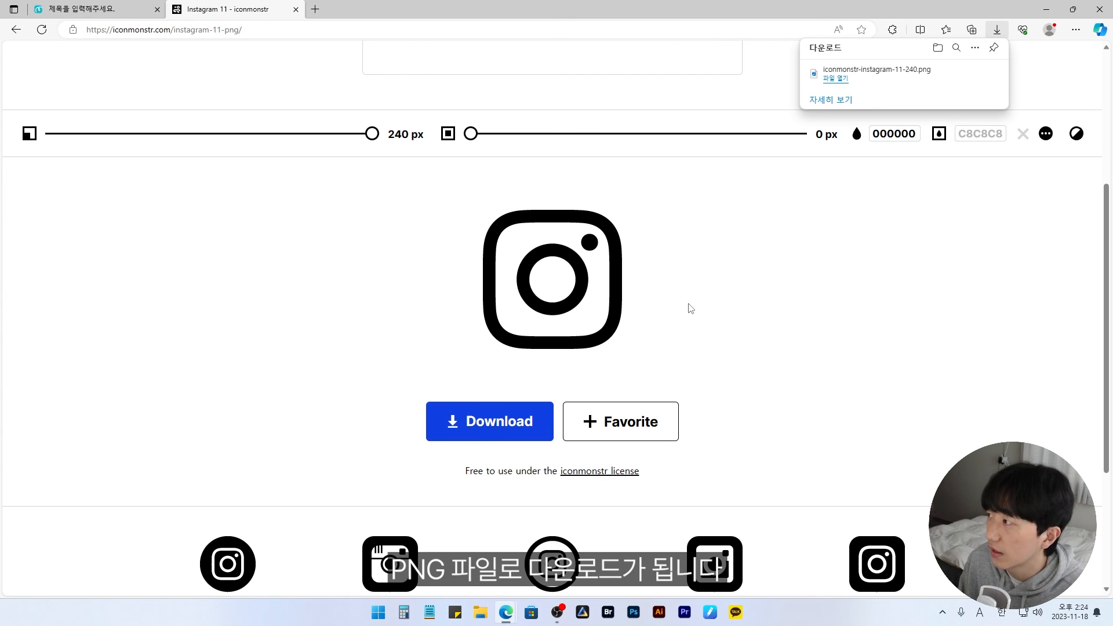
# Search iconmonstr for "youtube", download the Youtube 6 icon as a PNG, and return to the MiriCanvas design
pyautogui.scroll(3, 690, 316)
pyautogui.click(328, 66)
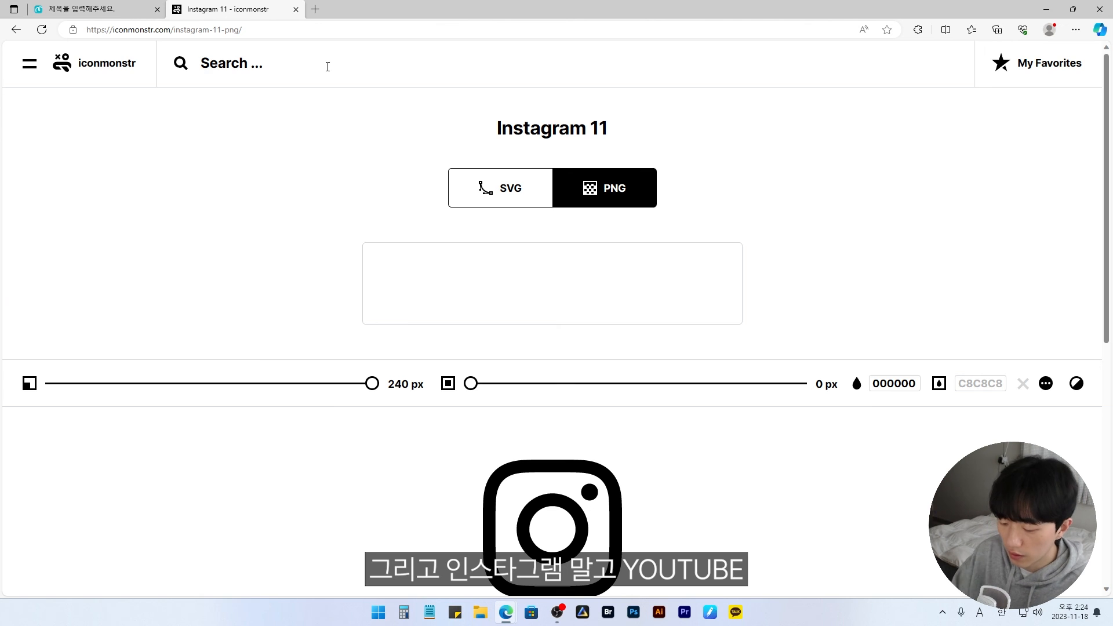
pyautogui.write('youtube')
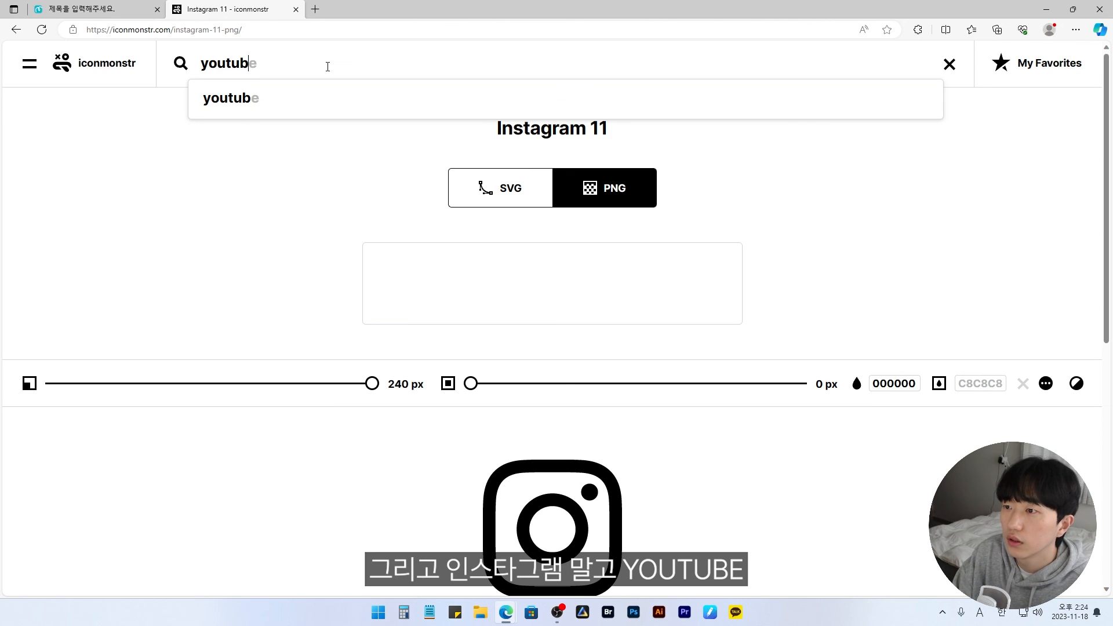
pyautogui.press('Return')
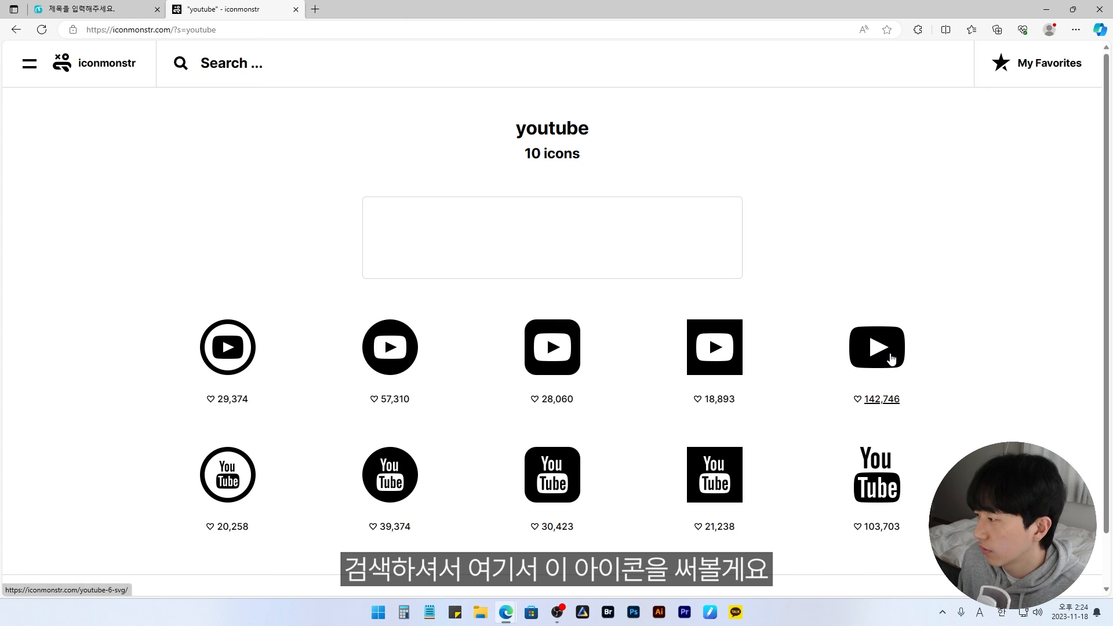
pyautogui.click(891, 359)
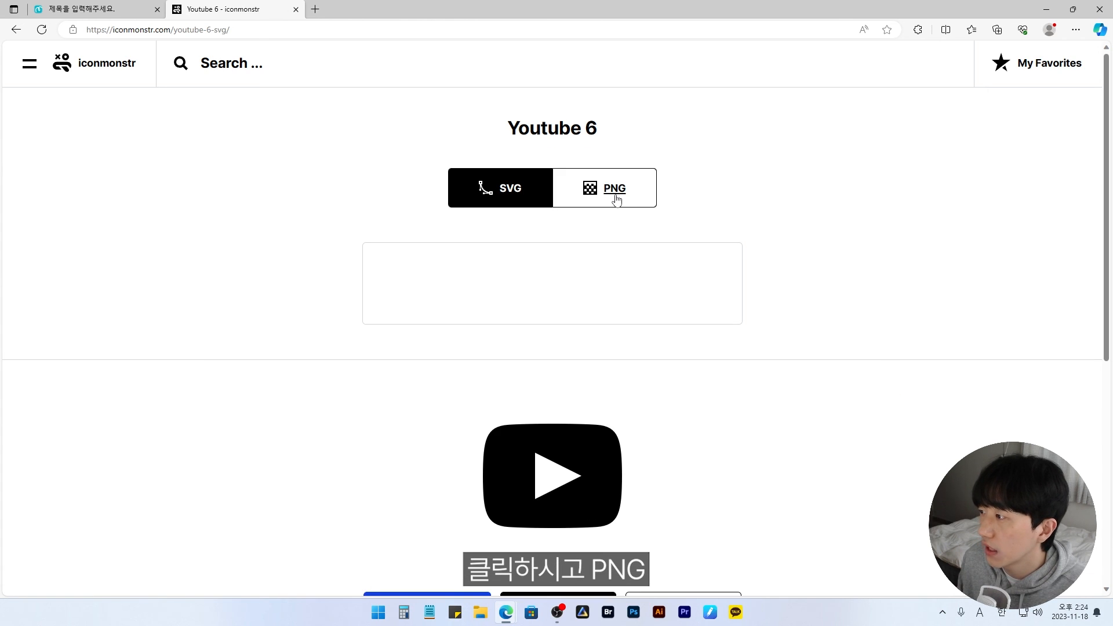
pyautogui.click(616, 200)
pyautogui.scroll(-3, 786, 378)
pyautogui.click(518, 509)
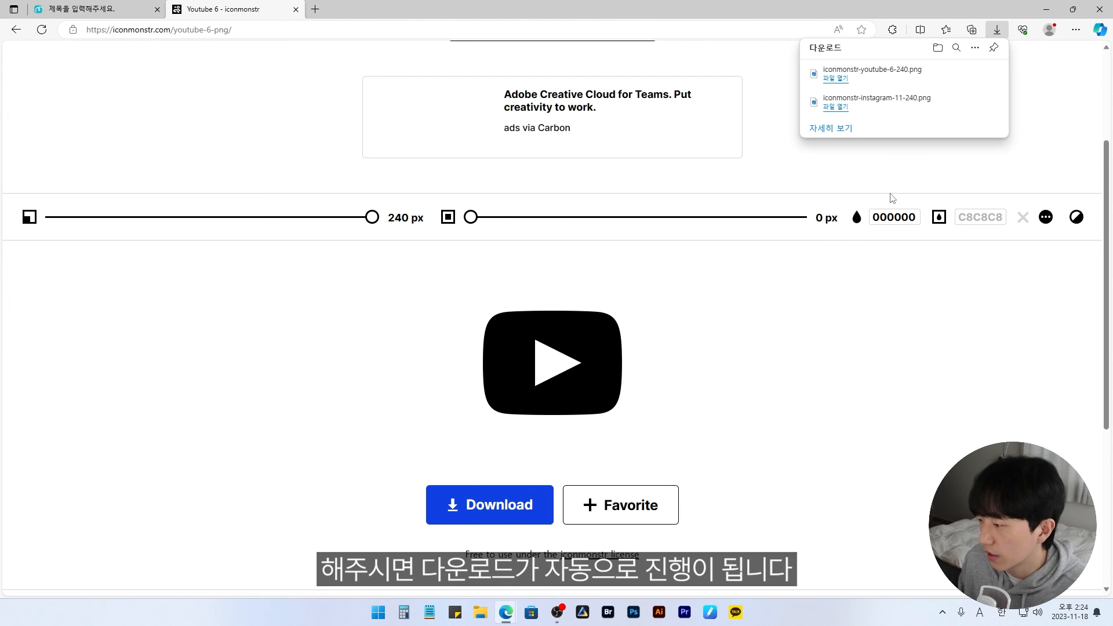
pyautogui.hotkey('ctrl', 'w')
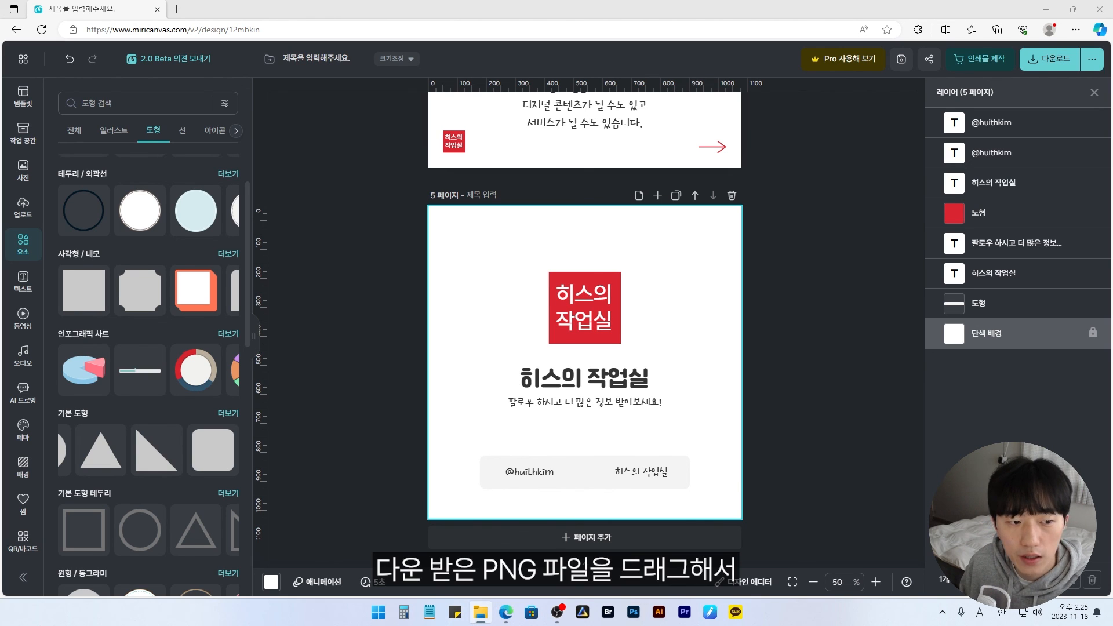
# Import the downloaded Instagram and YouTube PNG icons onto page 5 and shrink the Instagram icon to a small size
pyautogui.moveTo(530, 378); pyautogui.dragTo(558, 446)
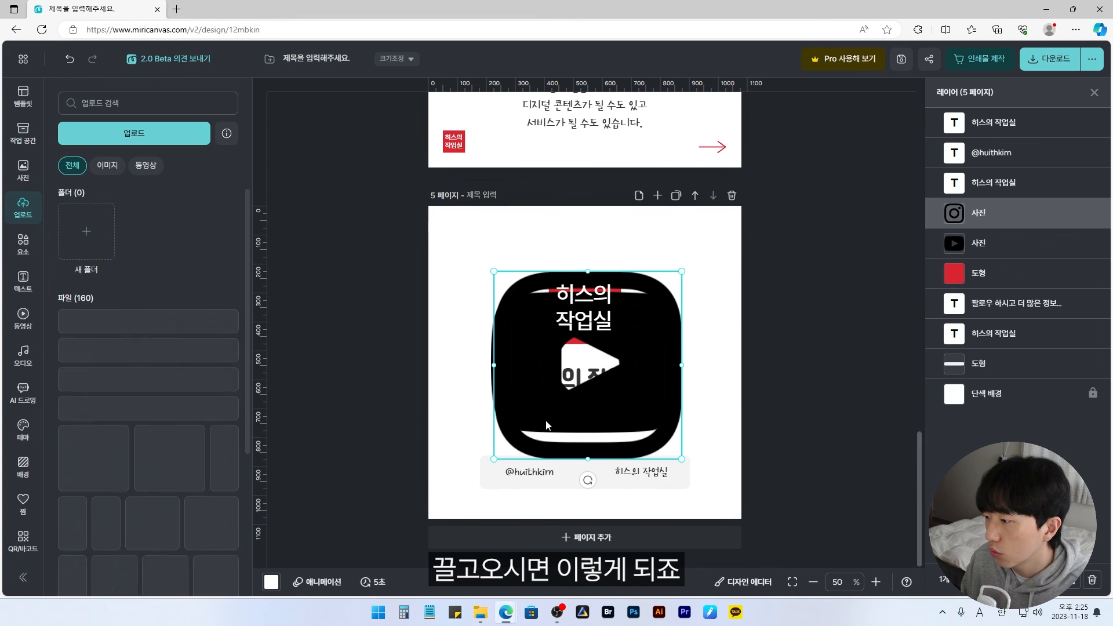
pyautogui.click(698, 364)
pyautogui.moveTo(679, 348); pyautogui.dragTo(635, 399)
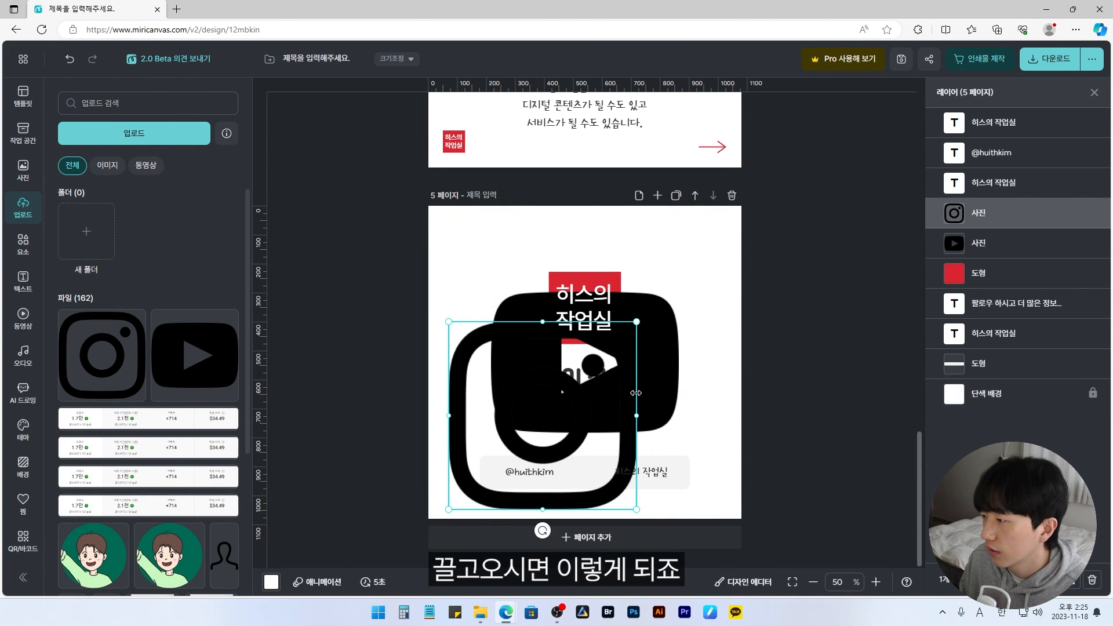
pyautogui.moveTo(638, 321); pyautogui.dragTo(567, 388)
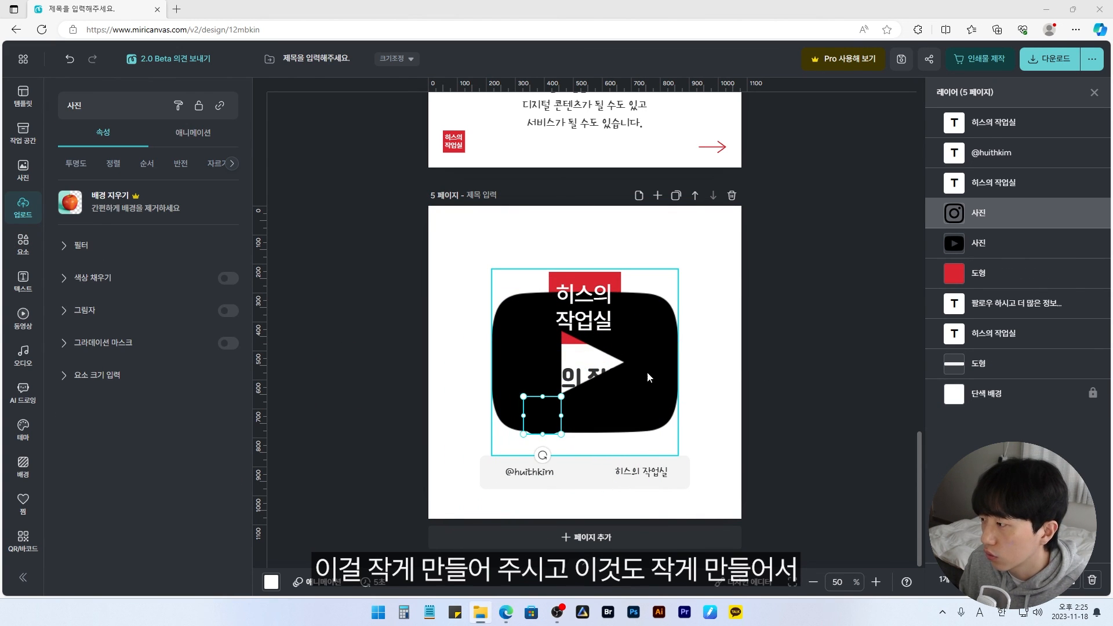
# Shrink the YouTube icon to a similar size and place both icons on the bar, each in front of its account text
pyautogui.click(675, 288)
pyautogui.moveTo(680, 270); pyautogui.dragTo(607, 354)
pyautogui.moveTo(555, 419); pyautogui.dragTo(509, 481)
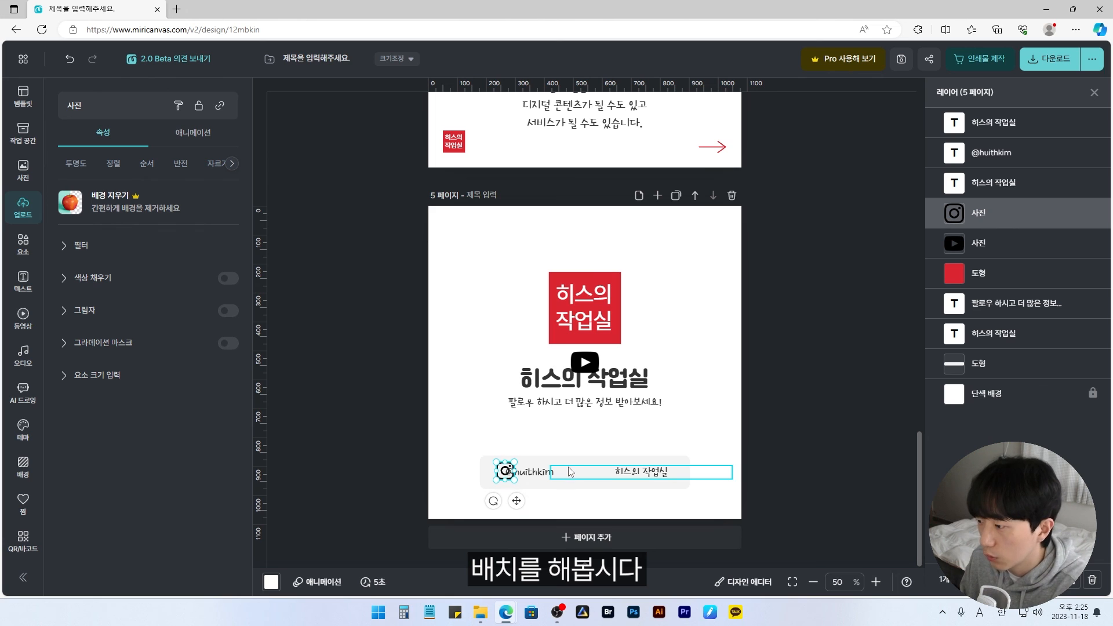
pyautogui.moveTo(594, 355); pyautogui.dragTo(608, 462)
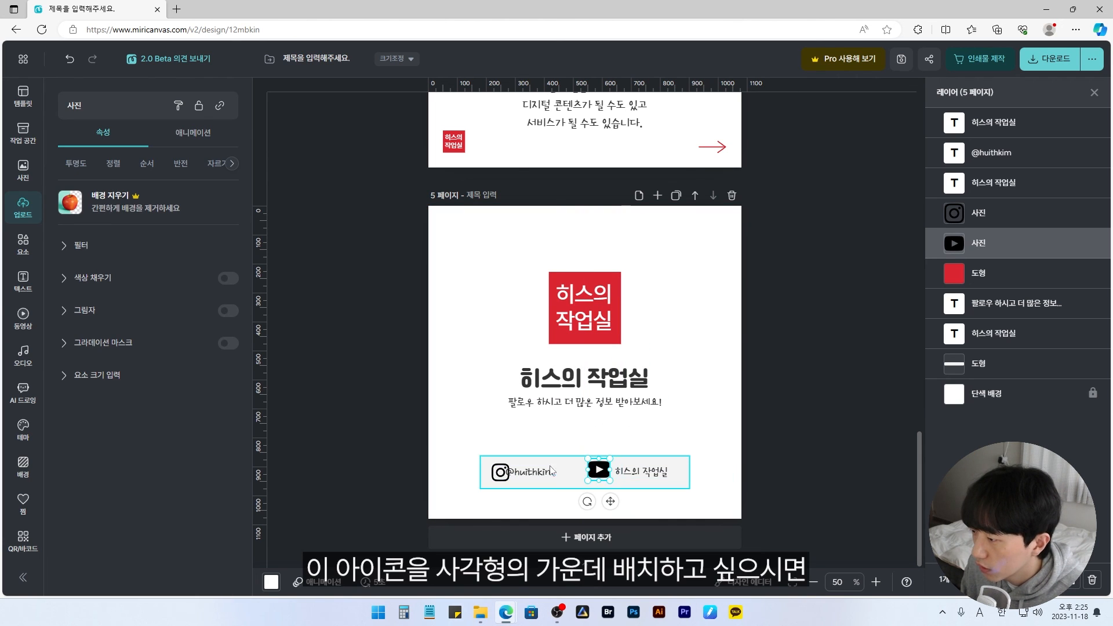
# Align the Instagram icon to the vertical middle of the gray bar
pyautogui.click(500, 480)
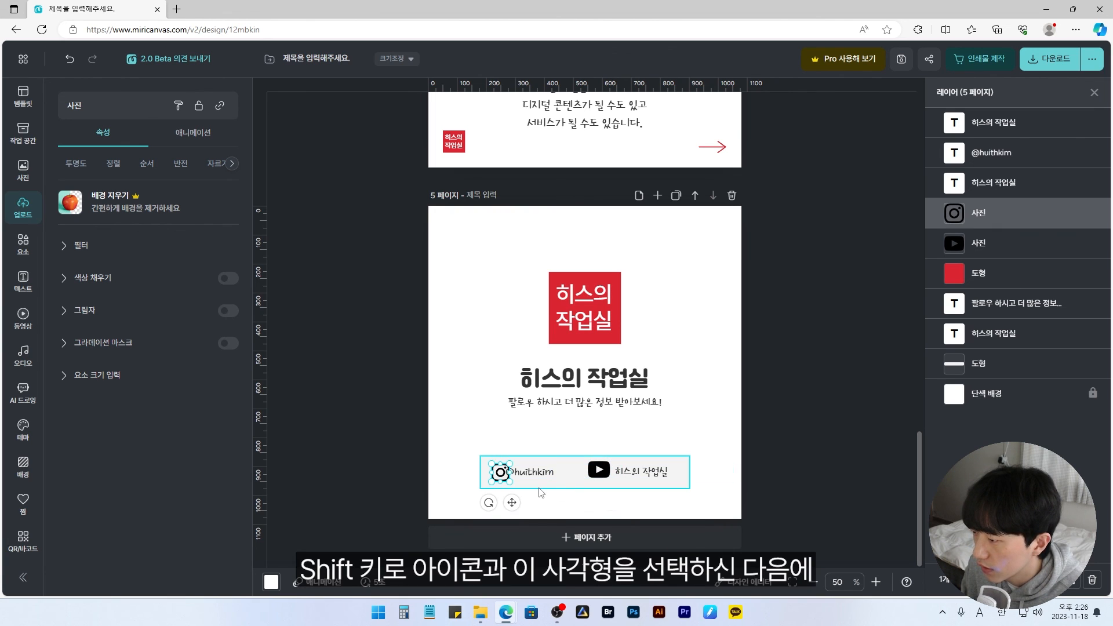
pyautogui.keyDown('shift'); pyautogui.click(542, 487); pyautogui.keyUp('shift')
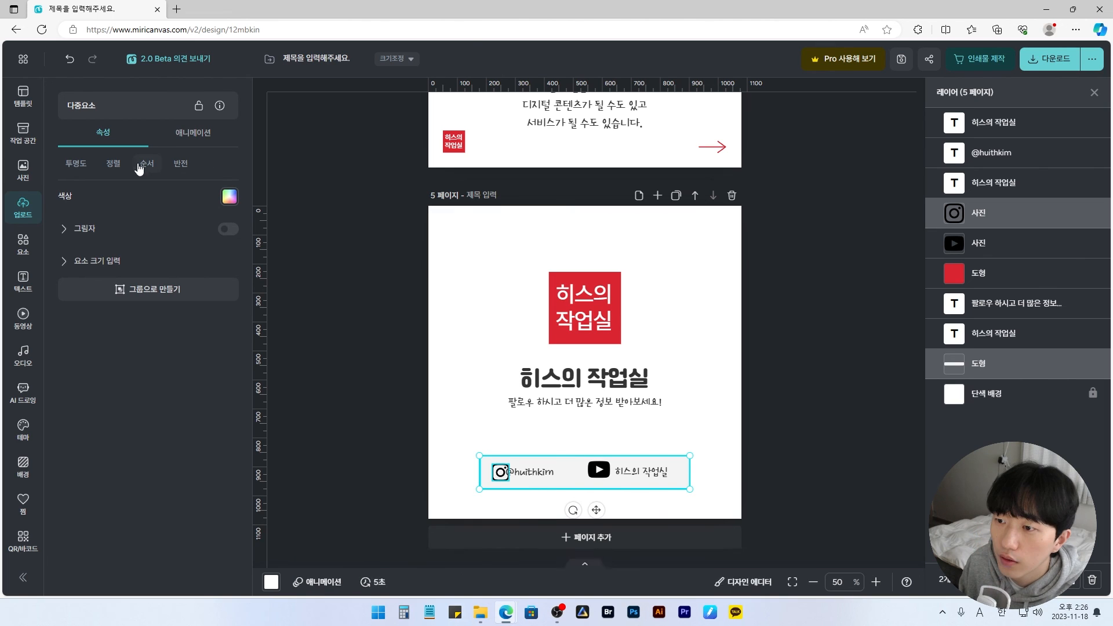
pyautogui.click(115, 168)
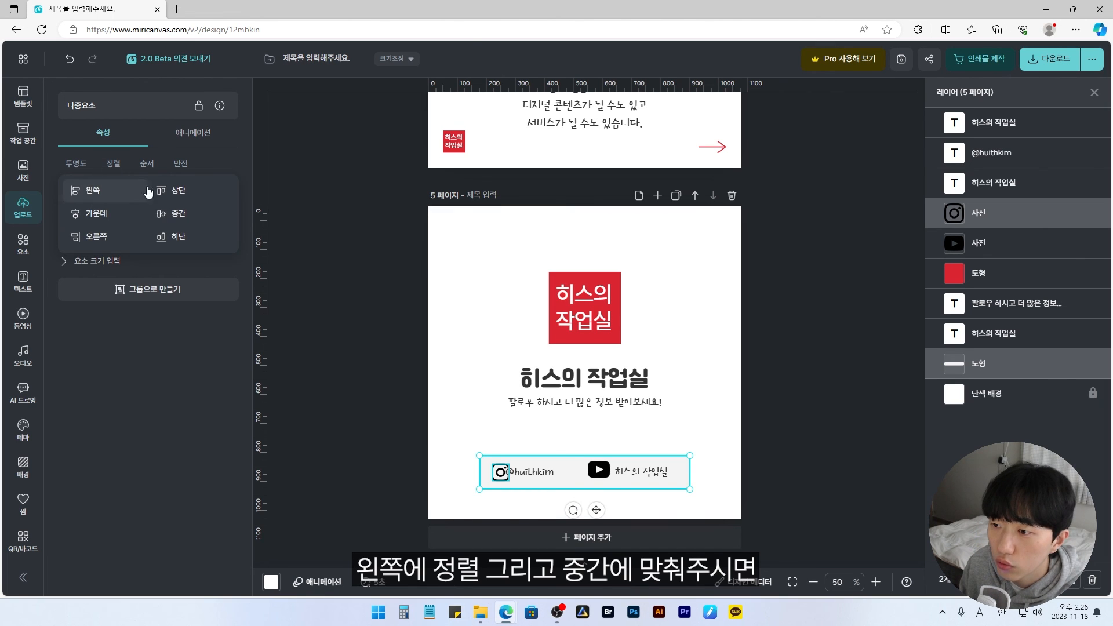
pyautogui.click(182, 216)
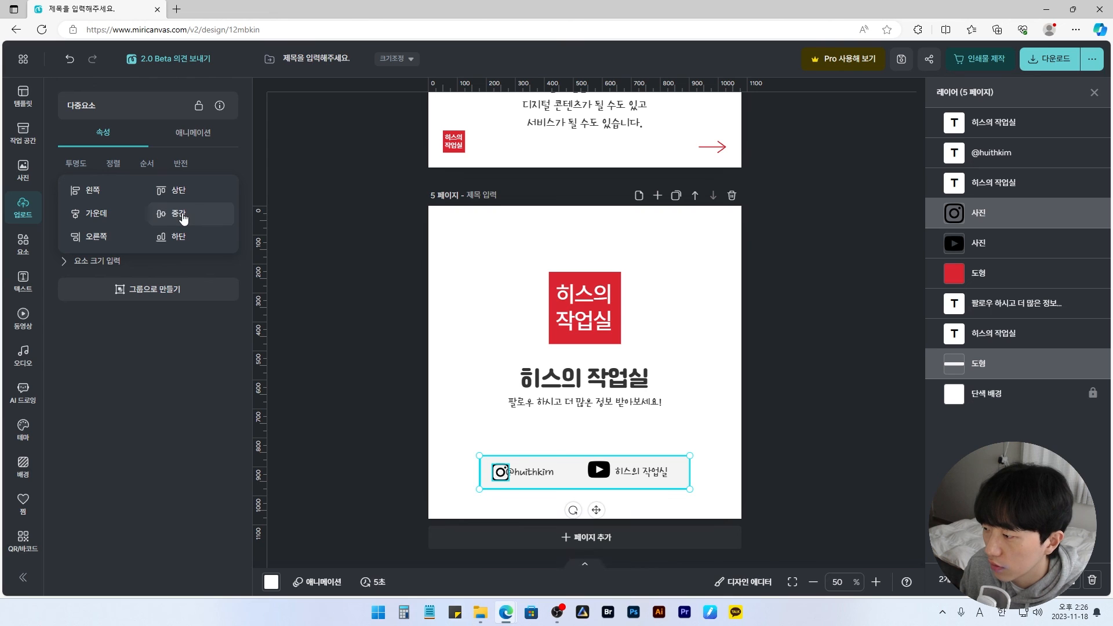
# Align the YouTube icon to the vertical middle of the gray bar
pyautogui.click(597, 471)
pyautogui.keyDown('shift'); pyautogui.click(561, 490); pyautogui.keyUp('shift')
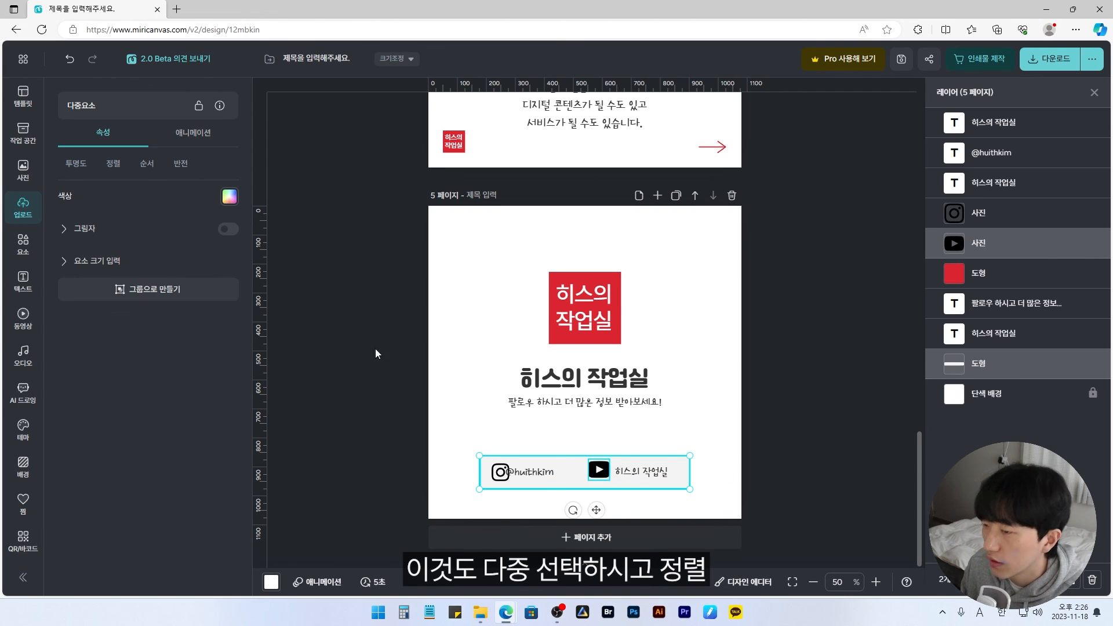
pyautogui.click(113, 163)
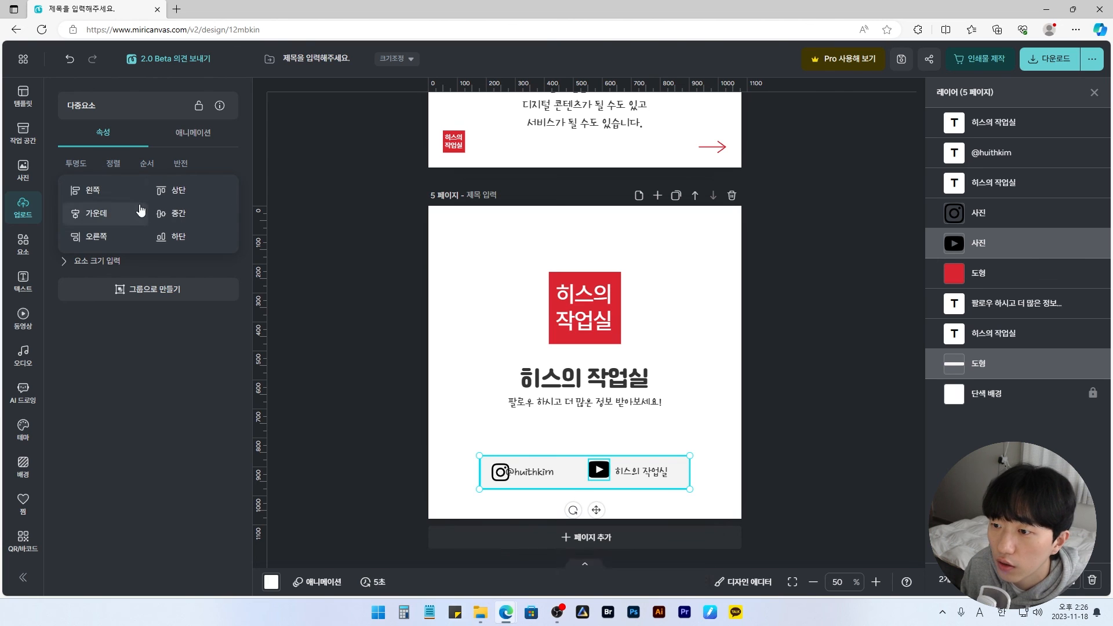
pyautogui.click(173, 213)
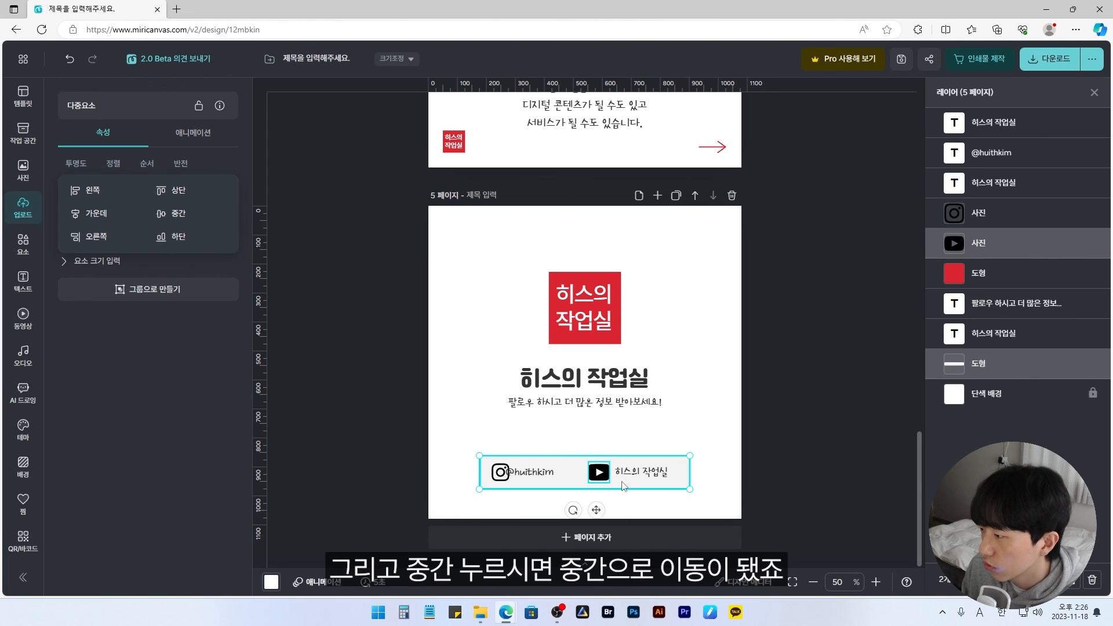
# Move the handle text clear of the Instagram icon and shift both slightly right to even out the bar's side margins
pyautogui.click(750, 420)
pyautogui.click(662, 479)
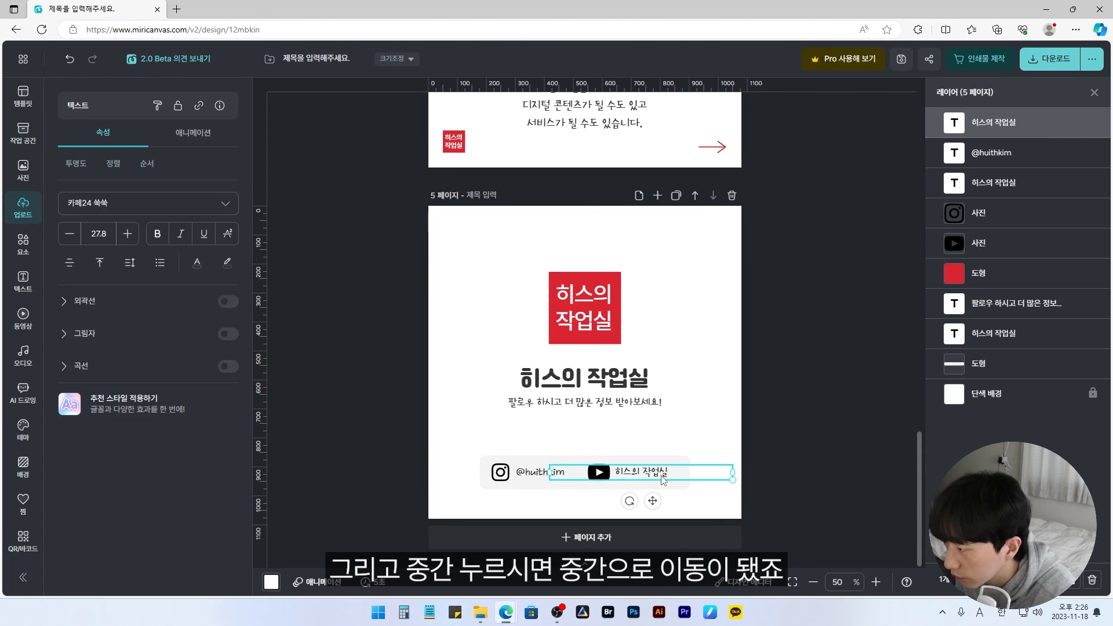
pyautogui.click(717, 505)
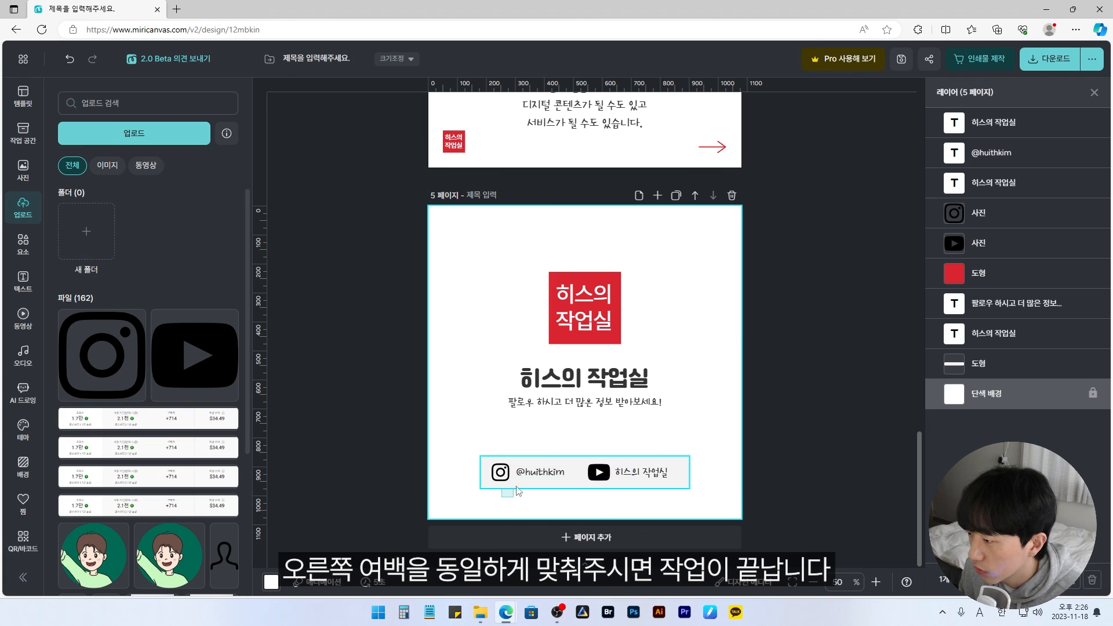
pyautogui.moveTo(513, 497); pyautogui.dragTo(695, 452)
pyautogui.moveTo(446, 484); pyautogui.dragTo(725, 453)
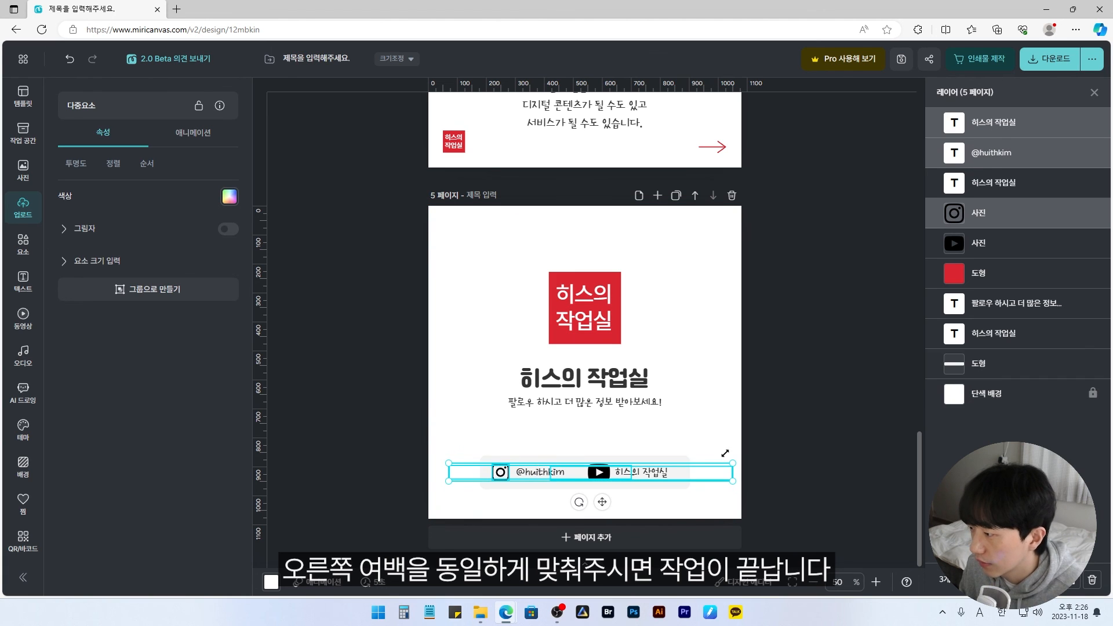
pyautogui.press('Escape')
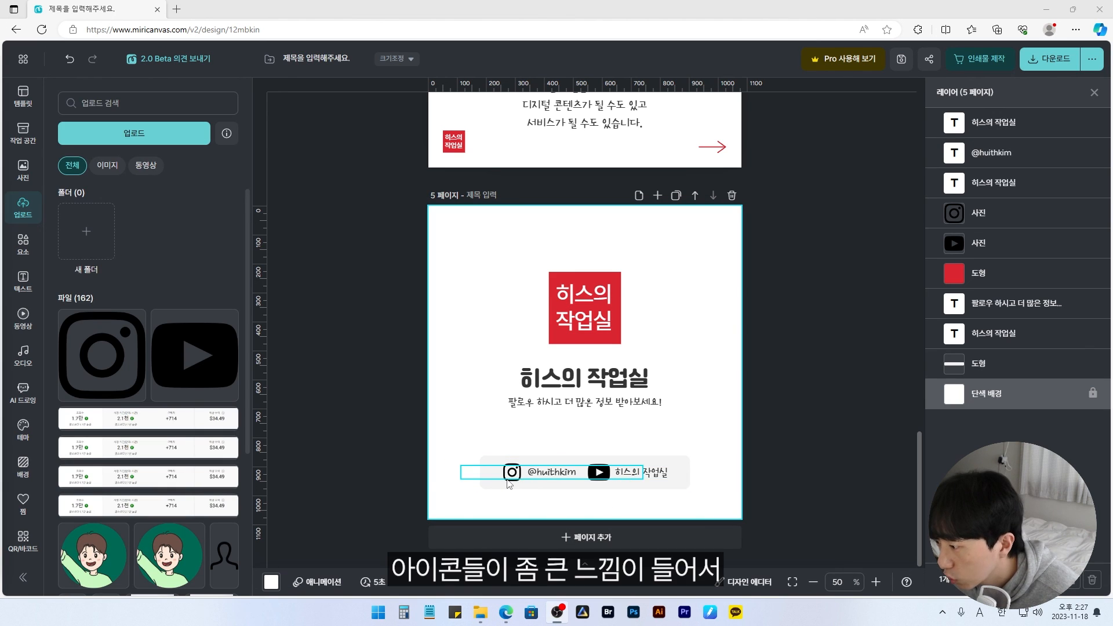
# Shrink the Instagram icon slightly and reduce the gray bar to fit closely around the icons and account texts
pyautogui.click(511, 475)
pyautogui.moveTo(524, 462); pyautogui.dragTo(521, 465)
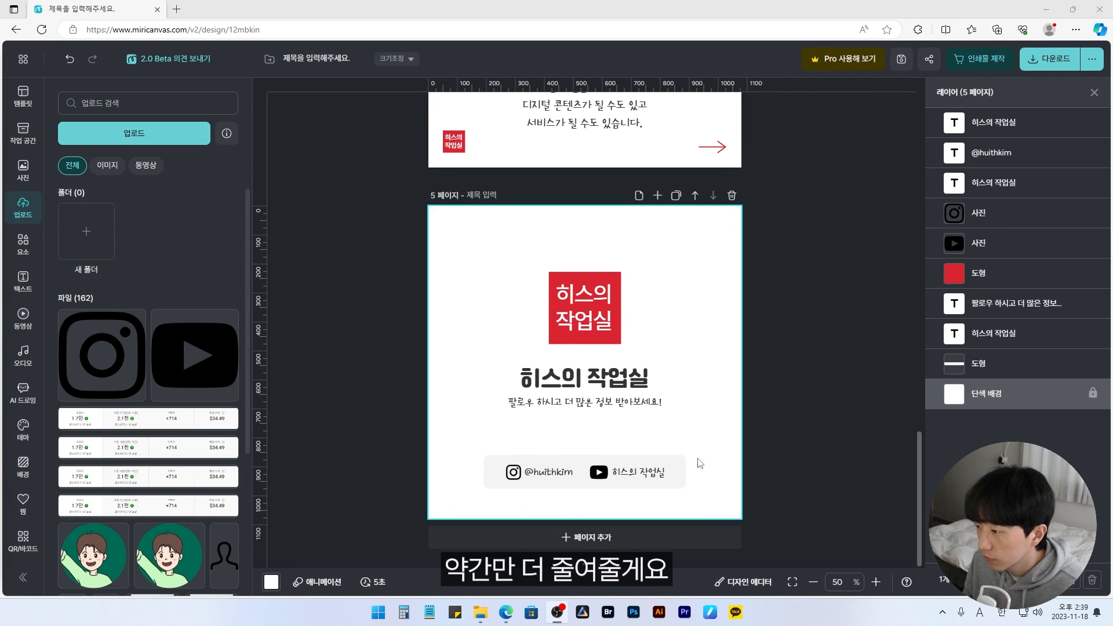
pyautogui.click(682, 469)
pyautogui.moveTo(685, 457); pyautogui.dragTo(681, 457)
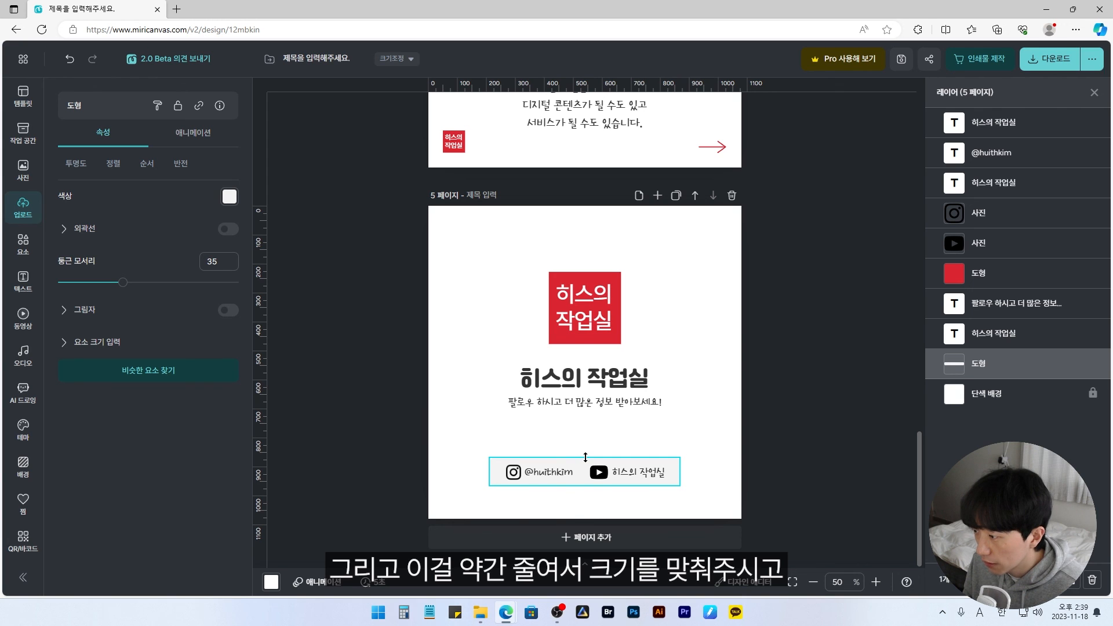
# Color 팔로우 하시고 red in the line below the brand title and enlarge that line slightly to match the gray bar's width
pyautogui.click(583, 432)
pyautogui.click(568, 402)
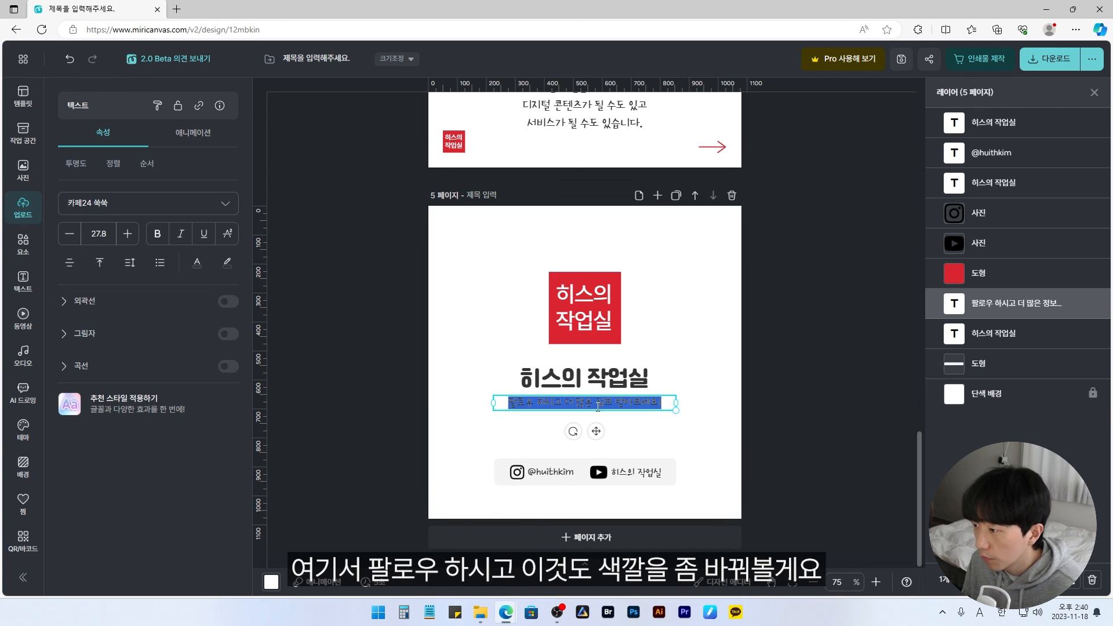
pyautogui.moveTo(563, 400); pyautogui.dragTo(499, 401)
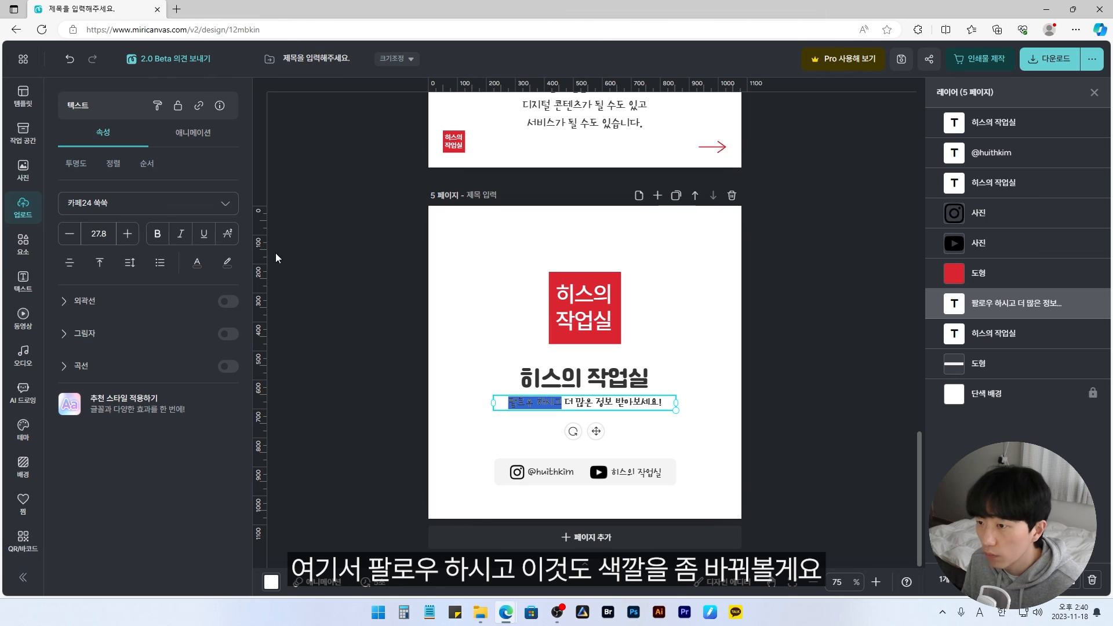
pyautogui.click(197, 262)
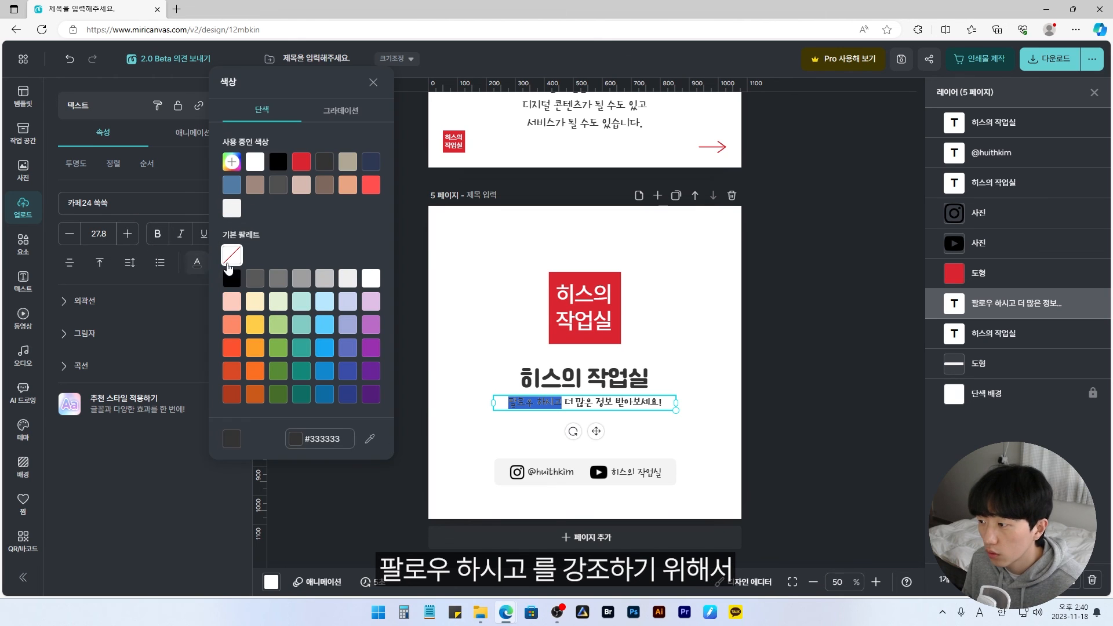
pyautogui.click(302, 162)
pyautogui.click(743, 369)
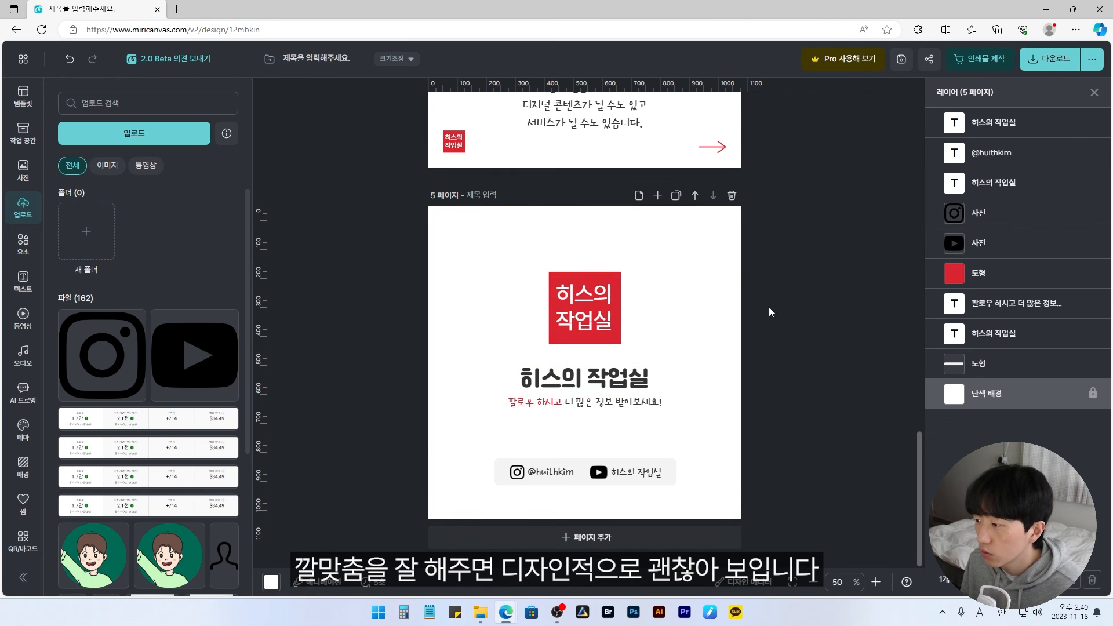
pyautogui.click(645, 406)
pyautogui.moveTo(677, 410); pyautogui.dragTo(688, 418)
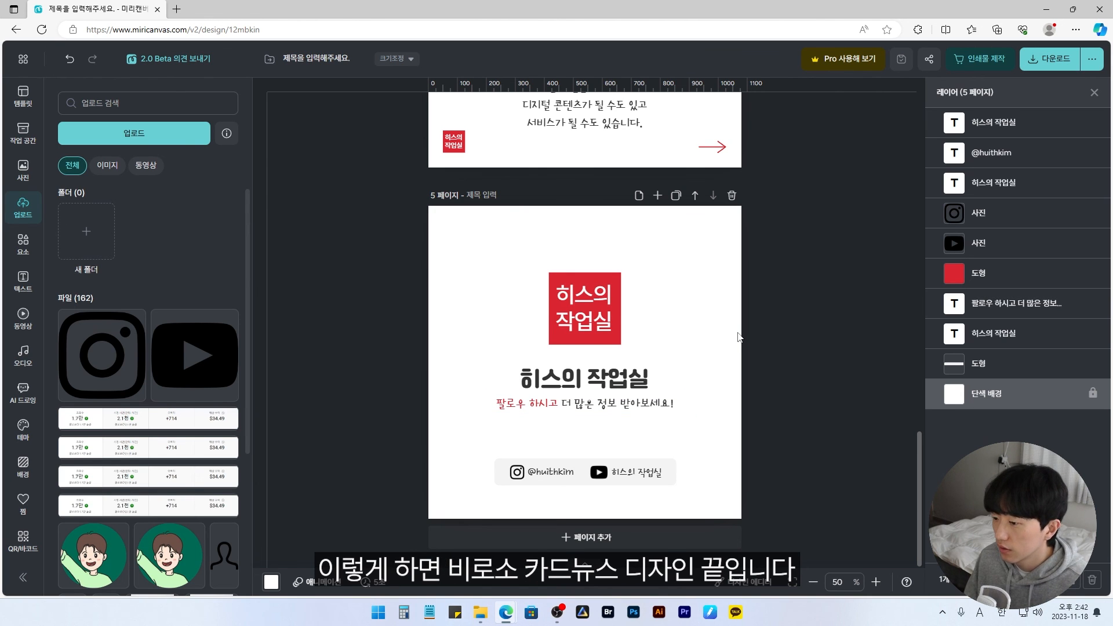
# Review the card news from the first to the last page and download all five pages in JPG format
pyautogui.moveTo(920, 506); pyautogui.dragTo(921, 155)
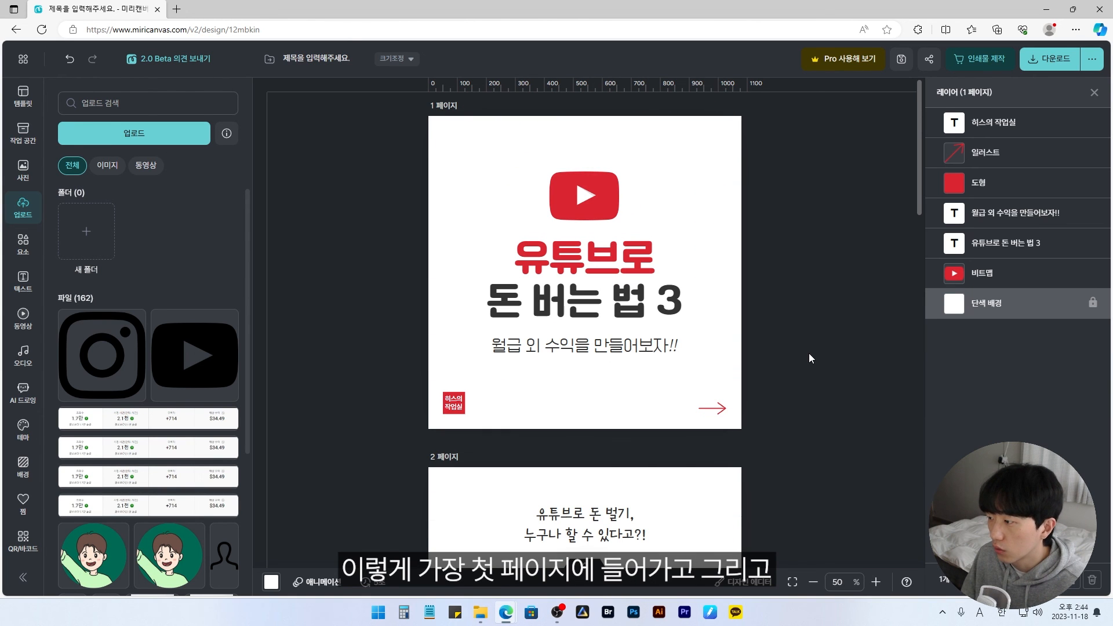
pyautogui.moveTo(926, 213); pyautogui.dragTo(908, 383)
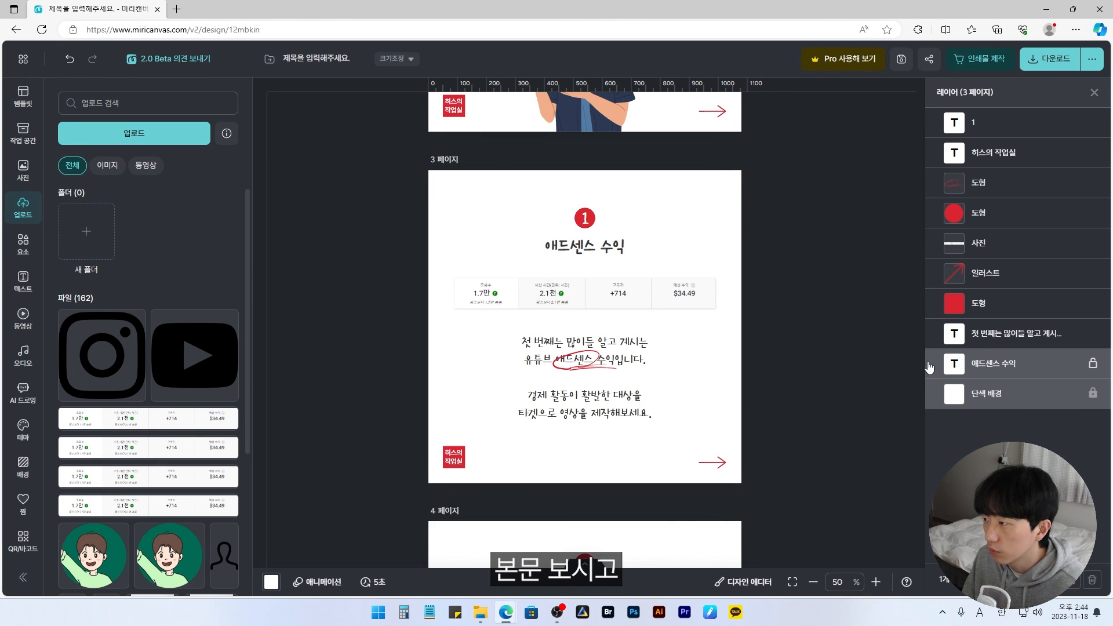
pyautogui.moveTo(930, 367); pyautogui.dragTo(935, 548)
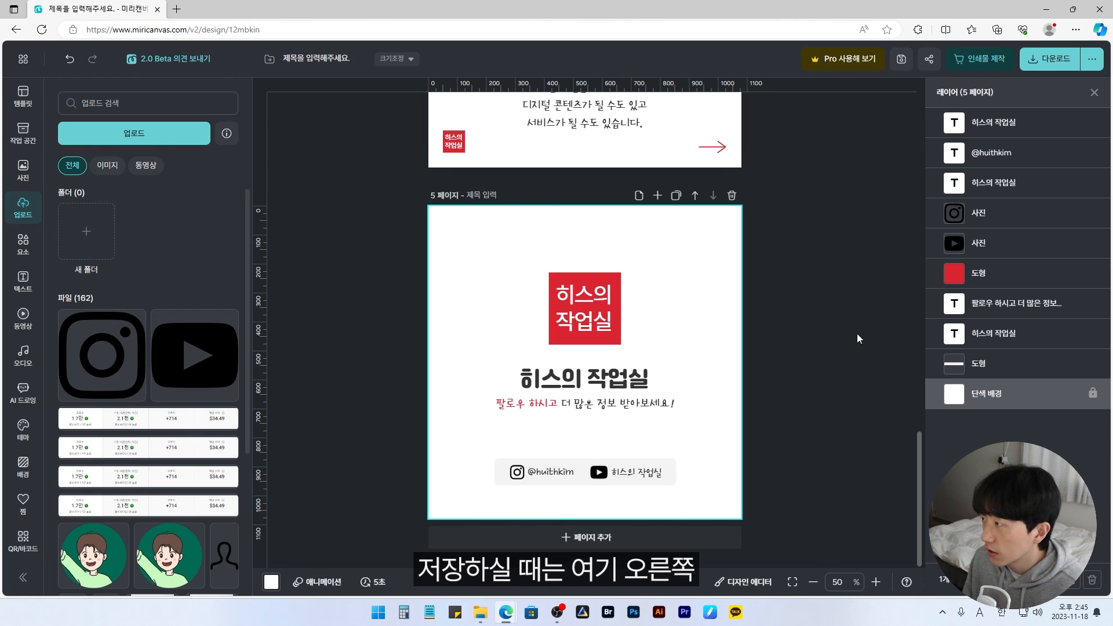
pyautogui.click(1054, 58)
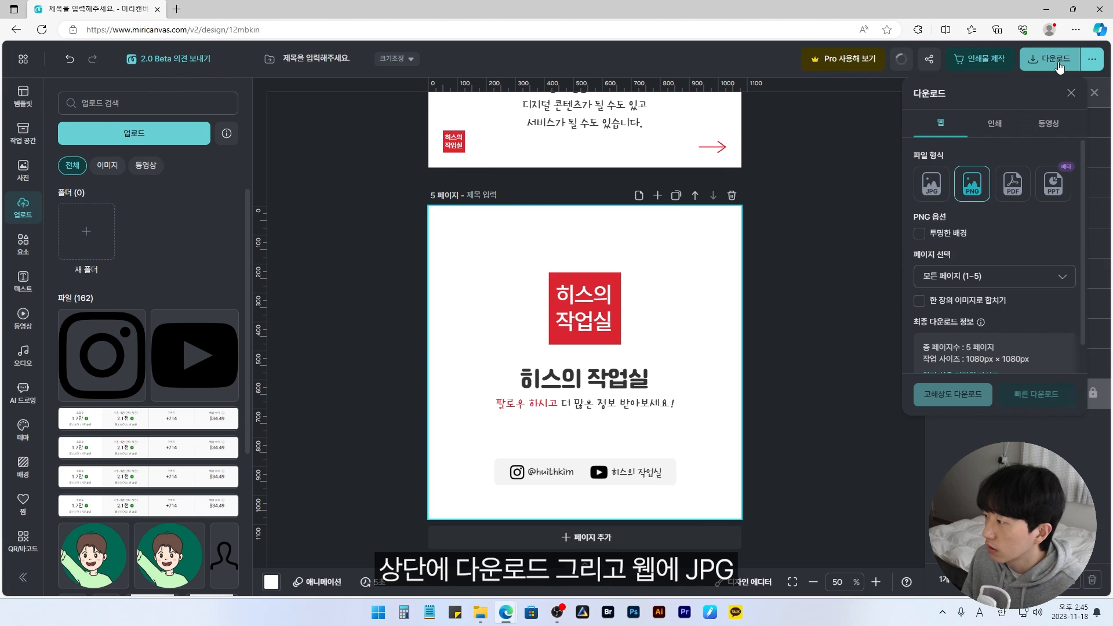
pyautogui.click(932, 183)
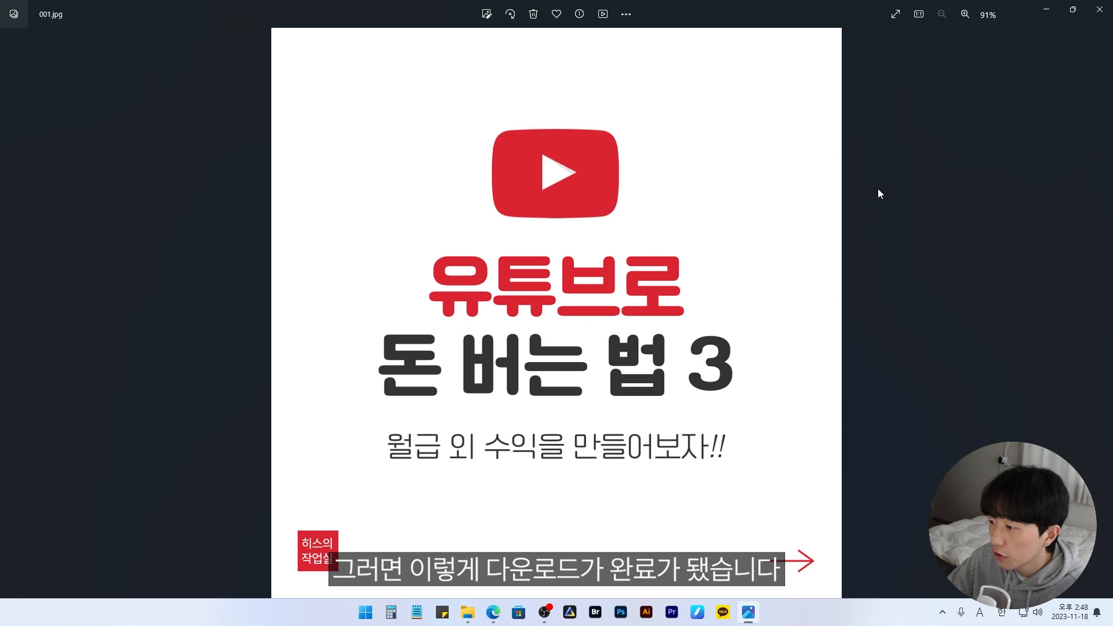
# Check the downloaded card images in the photo viewer, from 001.jpg through 005.jpg
pyautogui.press('Right')
pyautogui.press('Right')
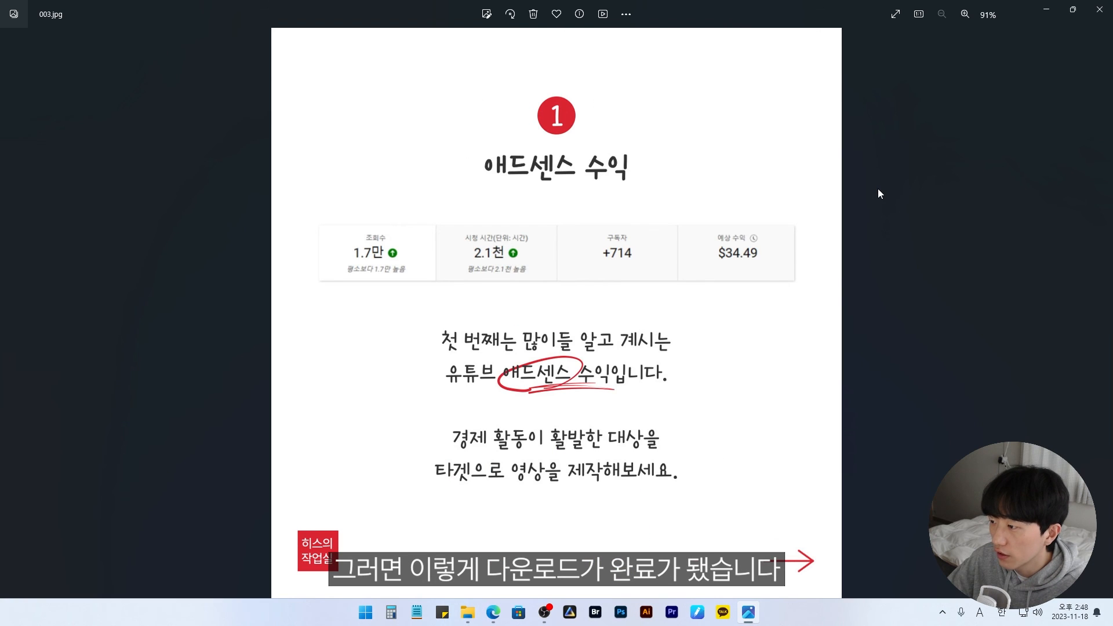
pyautogui.press('Right')
pyautogui.press('Right')
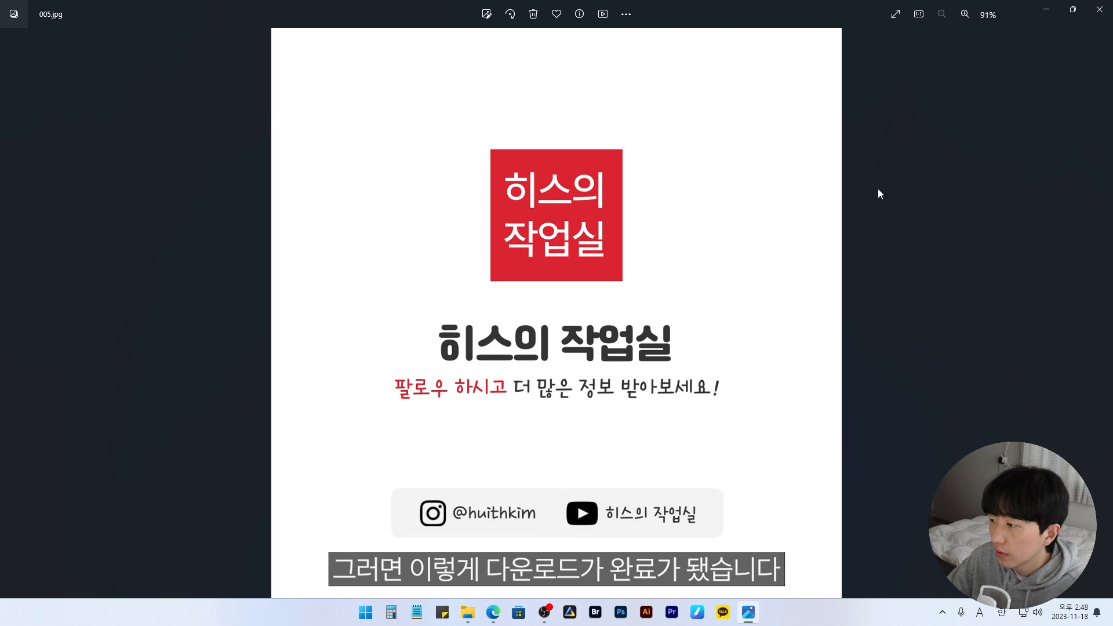